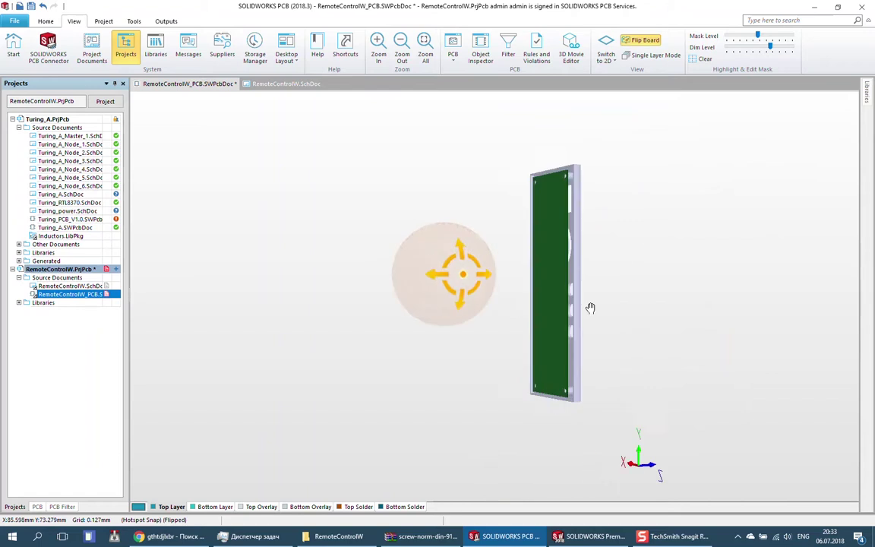
Switch the board to 2D view and save the RemoteControlW project.
key("2")
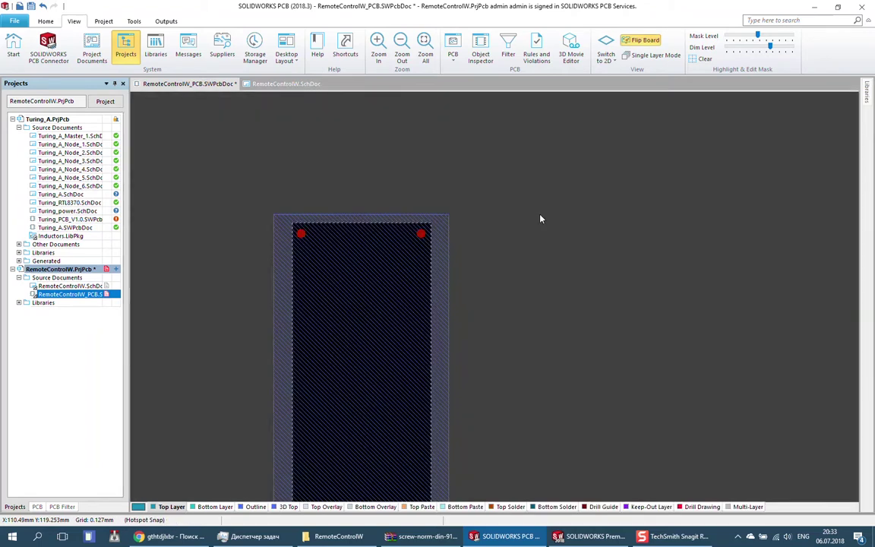
right_click(92, 268)
left_click(162, 330)
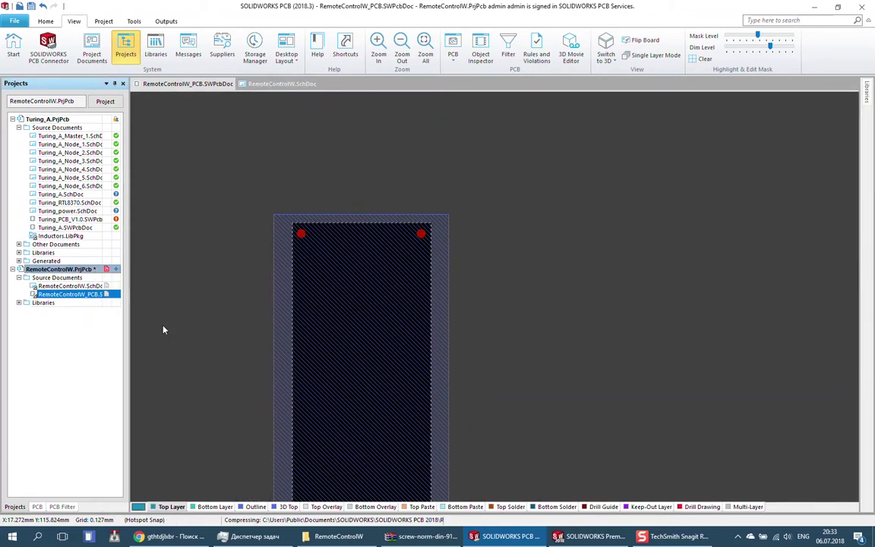
Place the USB_Micro part from SCH_USB.SchLib onto the board near its bottom edge.
left_click(867, 91)
left_click(760, 129)
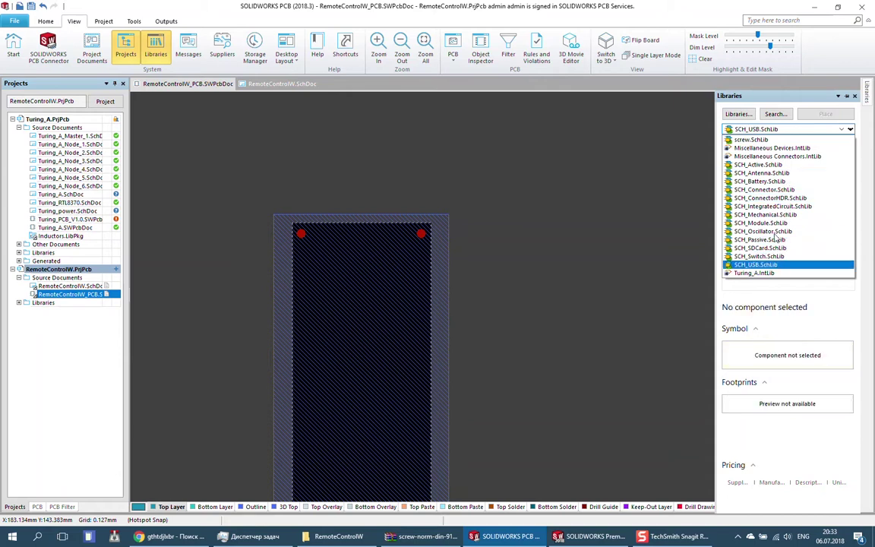
left_click(755, 264)
left_click_drag(761, 172, 357, 350)
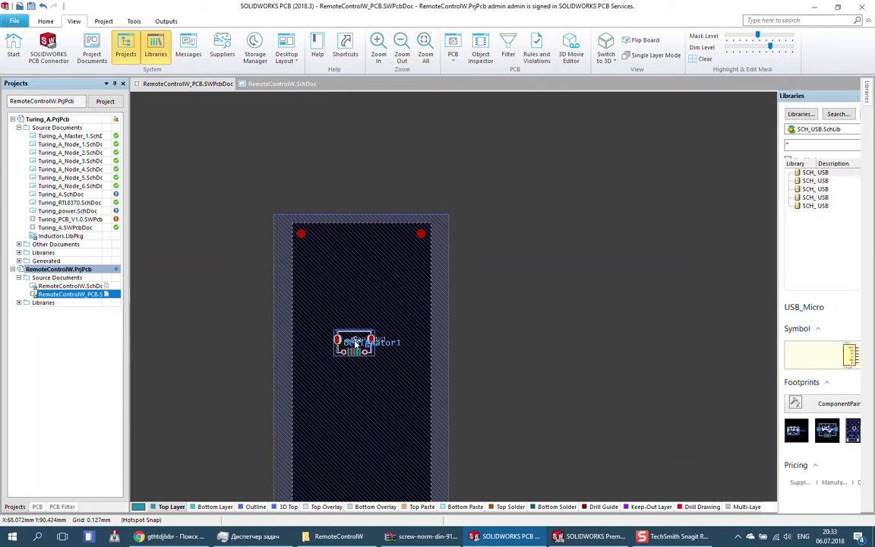
Check the placed connector in 3D, flipping the board over and back.
key("3")
key("ctrl+f")
key("2")
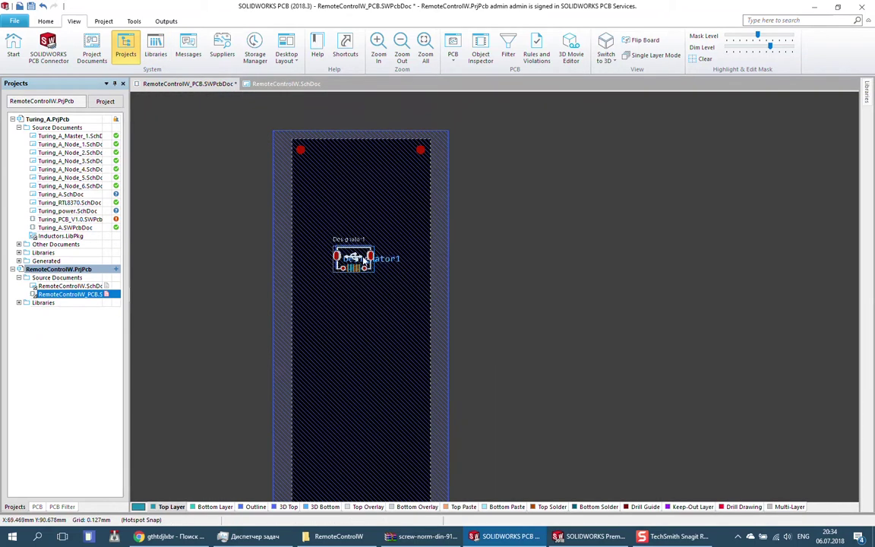
key("ctrl+f")
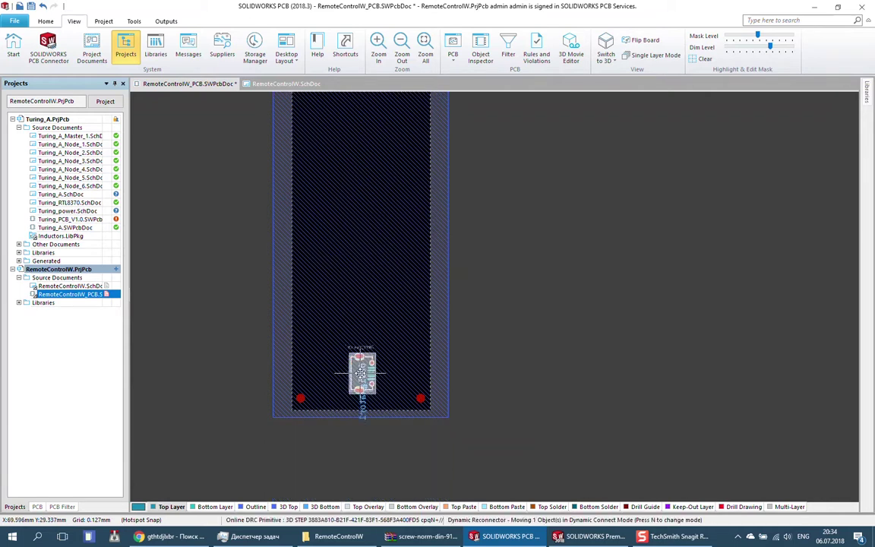
key("3")
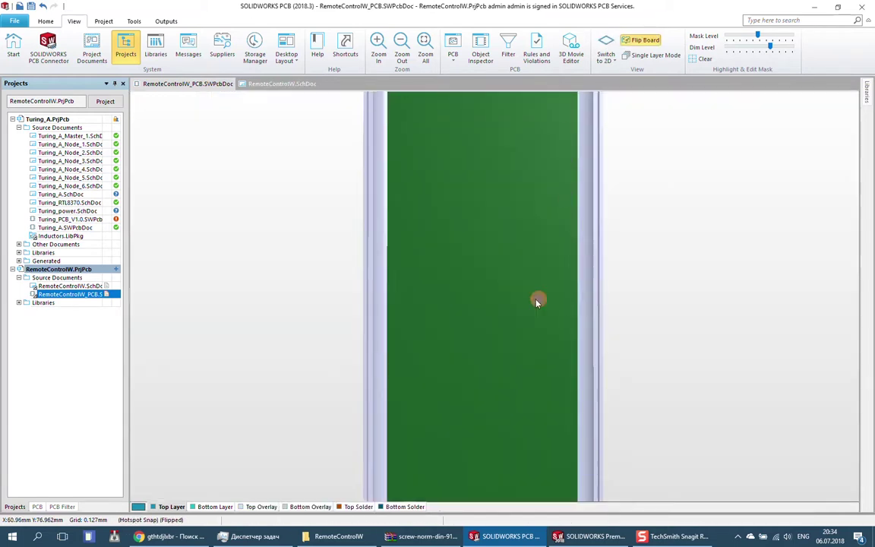
key("ctrl+f")
key("2")
Try pushing the board design to SOLIDWORKS and dismiss the push error.
left_click(48, 47)
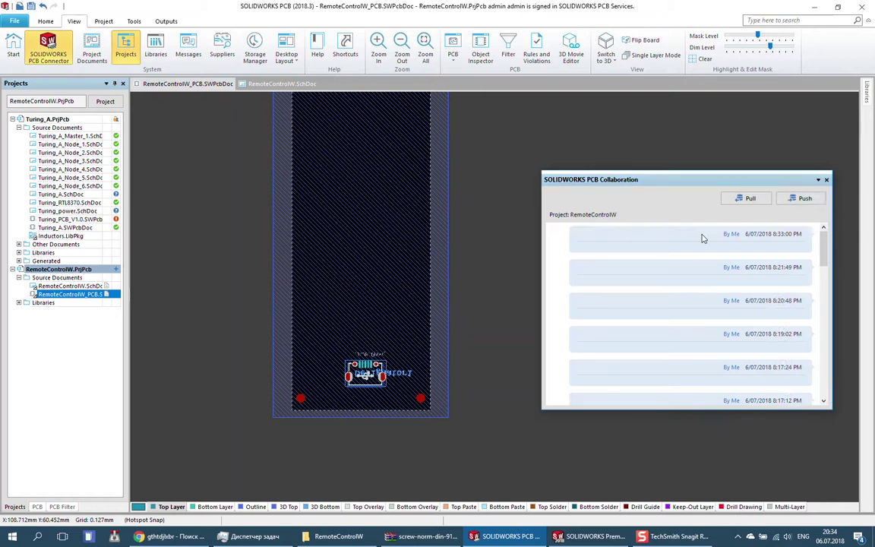
left_click(802, 197)
left_click(774, 336)
left_click(827, 180)
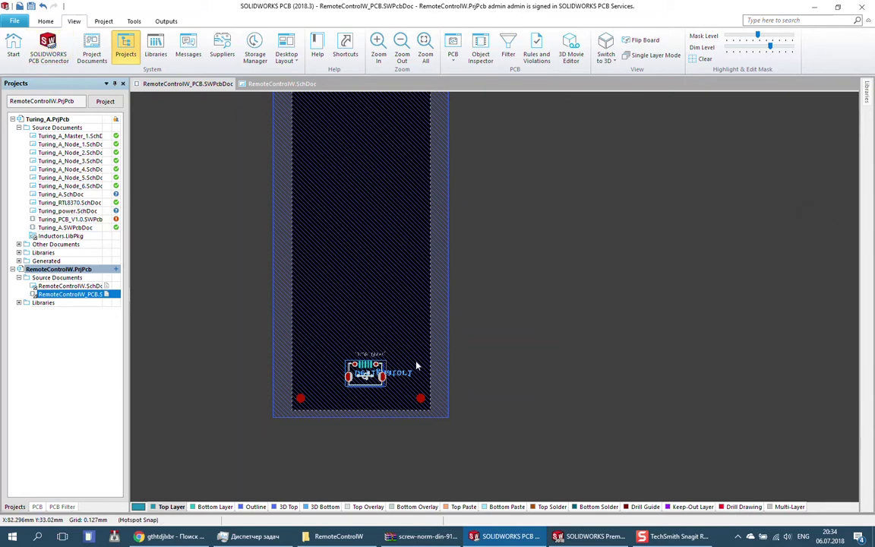
Place the USB_Micro part on the RemoteControlW schematic.
double_click(76, 286)
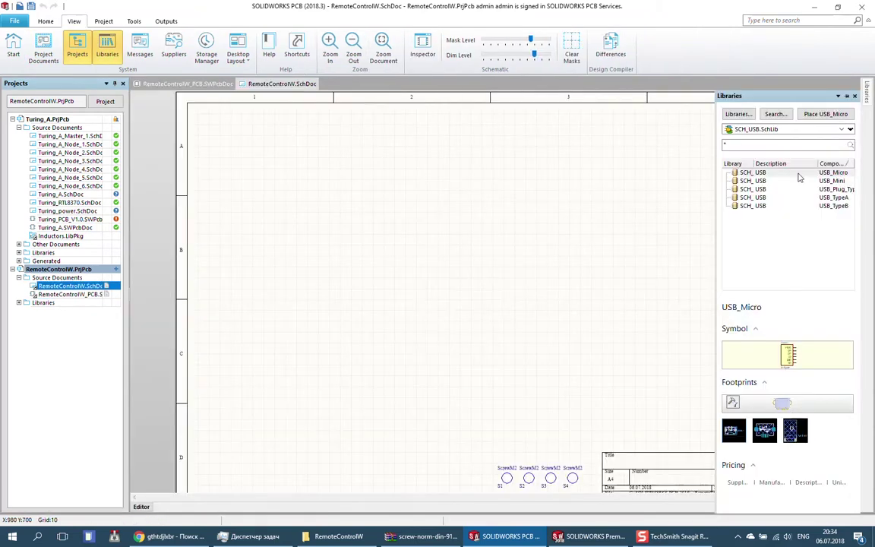
left_click_drag(771, 178, 448, 254)
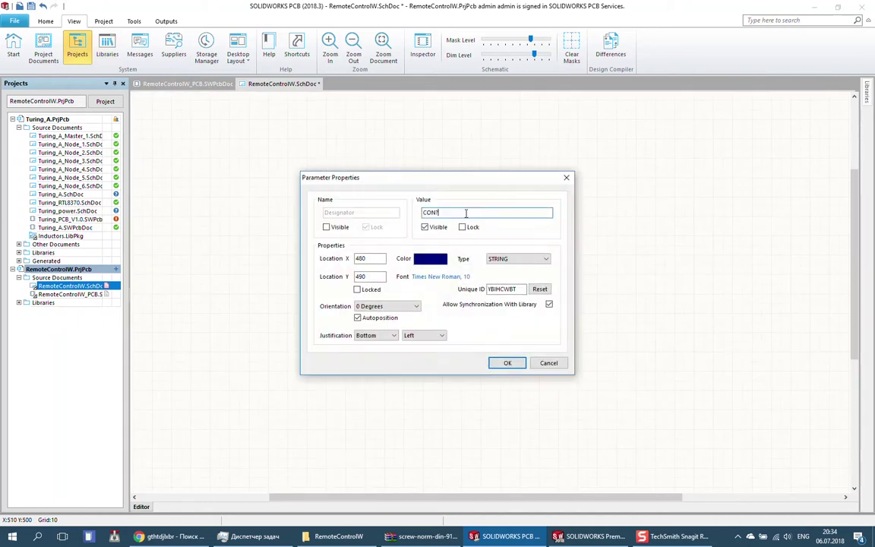
scroll(583, 256, "down", 2, "ctrl")
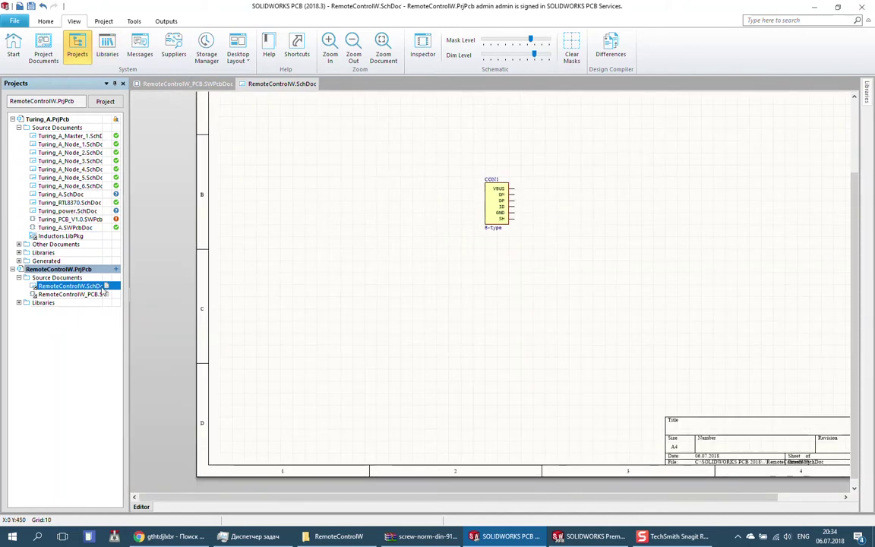
Update the PCB from the schematic and drop CON1, rotated and flipped underneath, near the bottom edge.
double_click(72, 294)
left_click(15, 49)
left_click(65, 226)
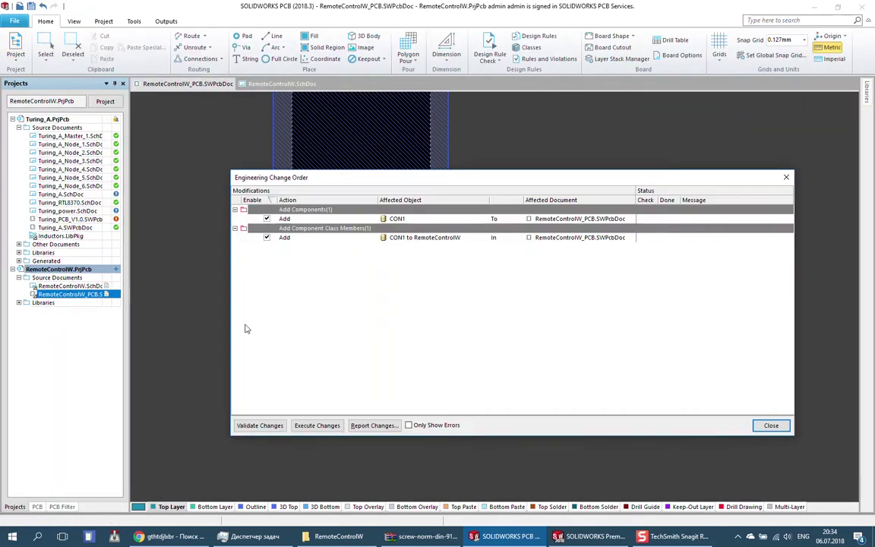
left_click(324, 425)
left_click(771, 425)
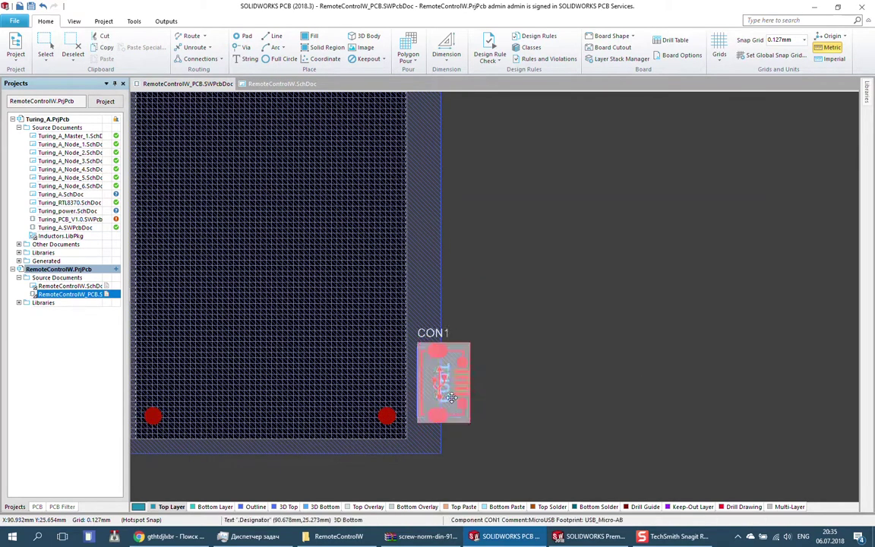
key("space")
key("l")
left_click(269, 386)
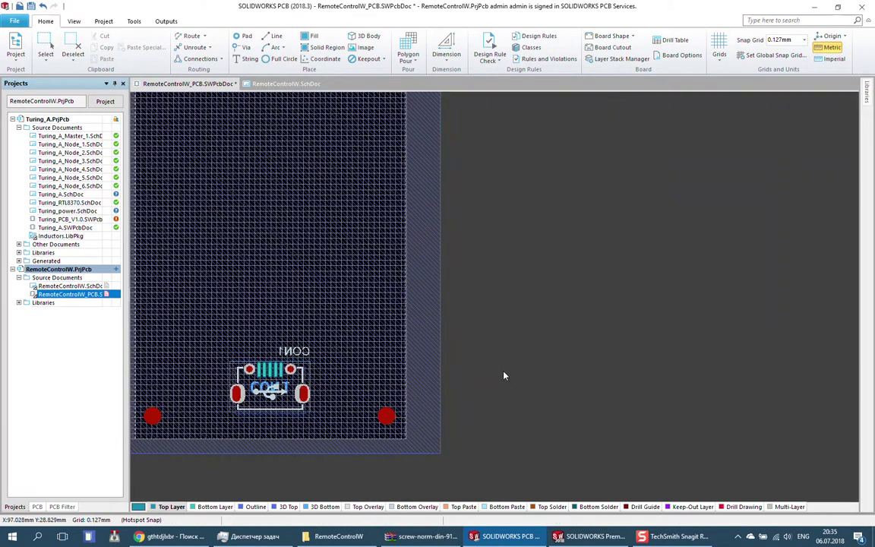
Try posting a push of the board to SOLIDWORKS and dismiss the resulting error.
left_click(74, 21)
left_click(48, 50)
left_click(804, 198)
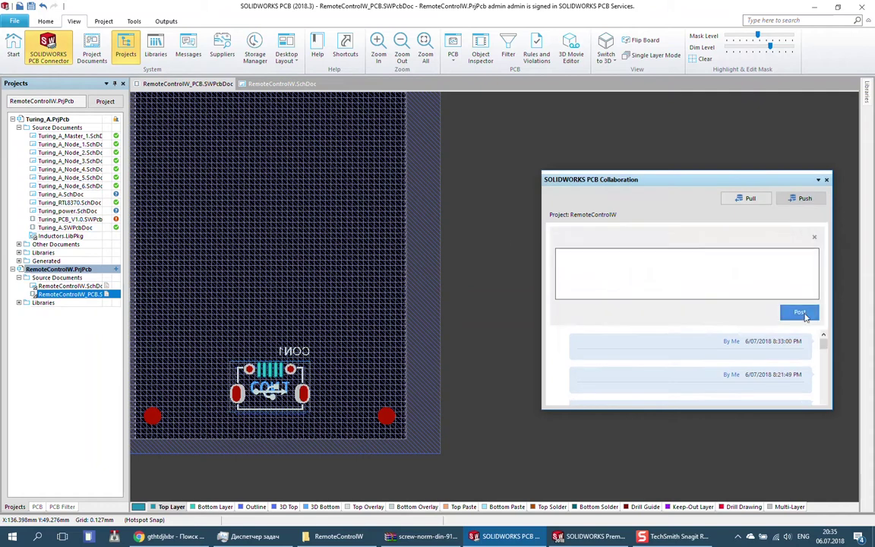
left_click(799, 312)
left_click(777, 341)
left_click(48, 49)
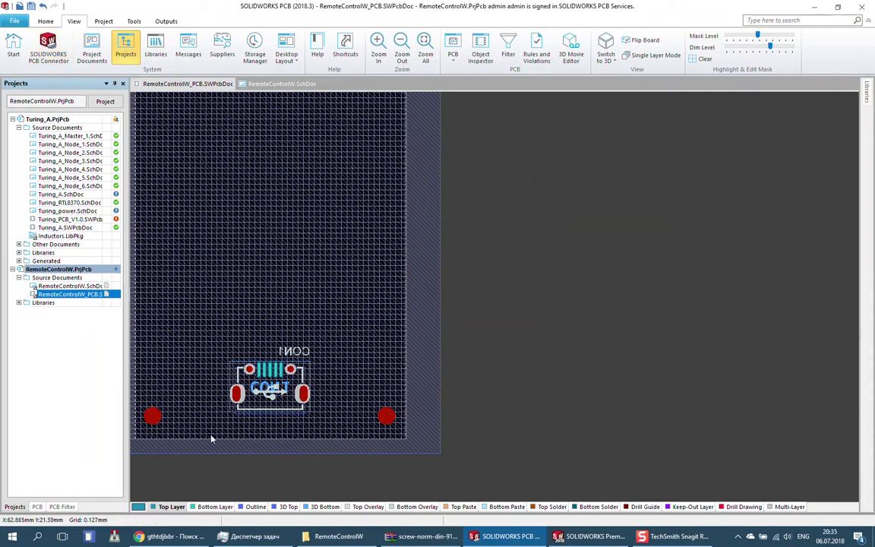
scroll(221, 387, "up", 5, "ctrl")
Review CON1's mounting pads and set the oval pad's designator to 6.
double_click(205, 387)
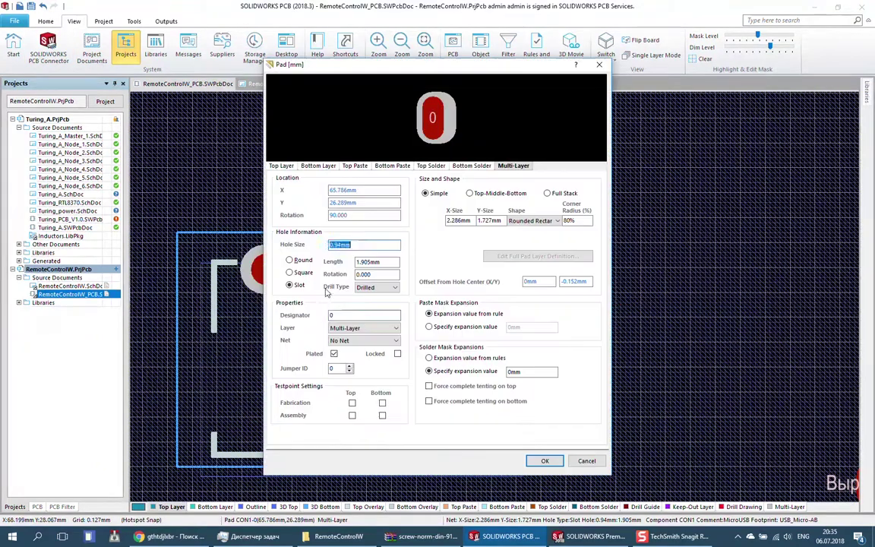
left_click(586, 461)
double_click(511, 366)
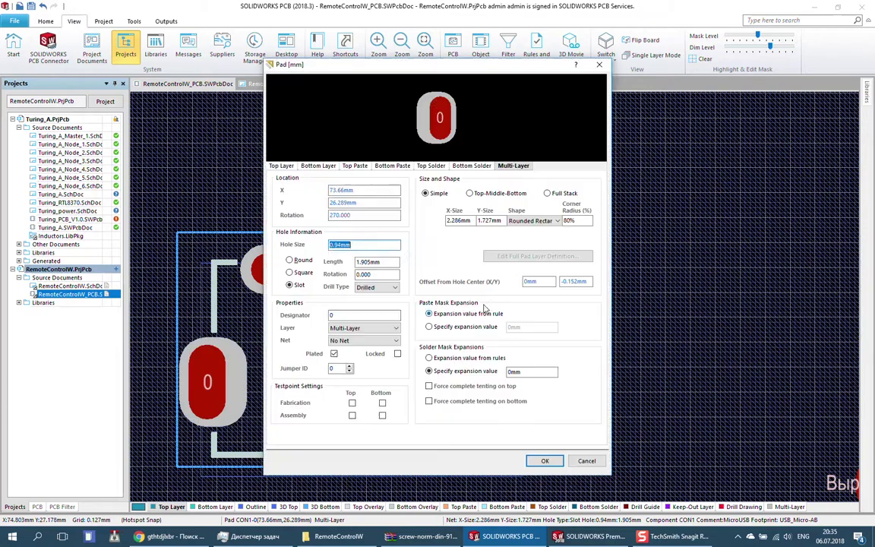
left_click(364, 314)
type("1")
key("Return")
scroll(353, 275, "up", 3, "ctrl")
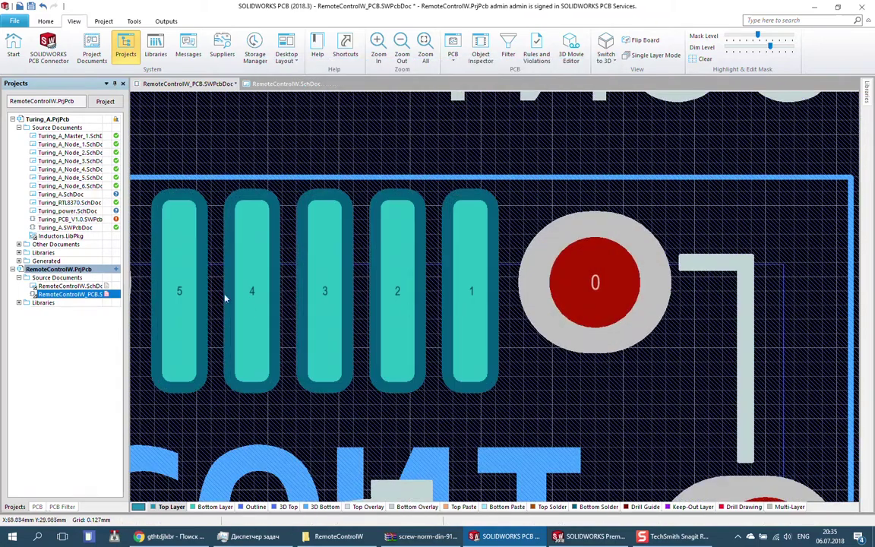
scroll(224, 299, "down", 3, "ctrl")
double_click(501, 454)
type("6")
key("Return")
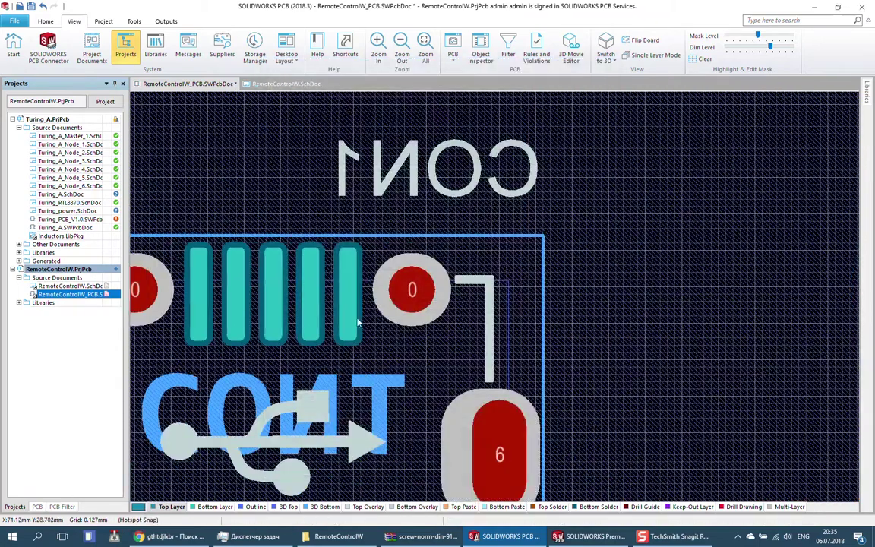
Renumber the round pads to 7 and 8, then push the design to the collaboration service.
double_click(414, 304)
key("Escape")
right_click_drag(306, 282, 394, 283)
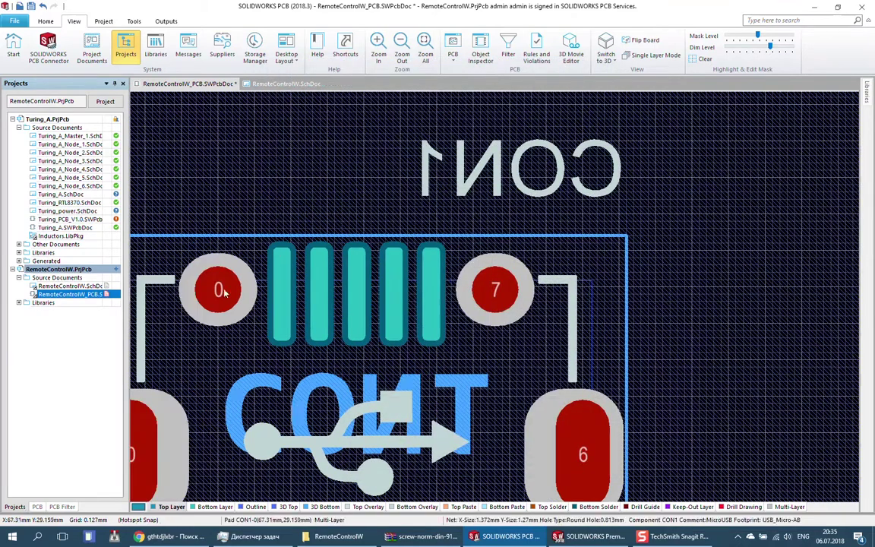
double_click(220, 289)
type("8")
key("Return")
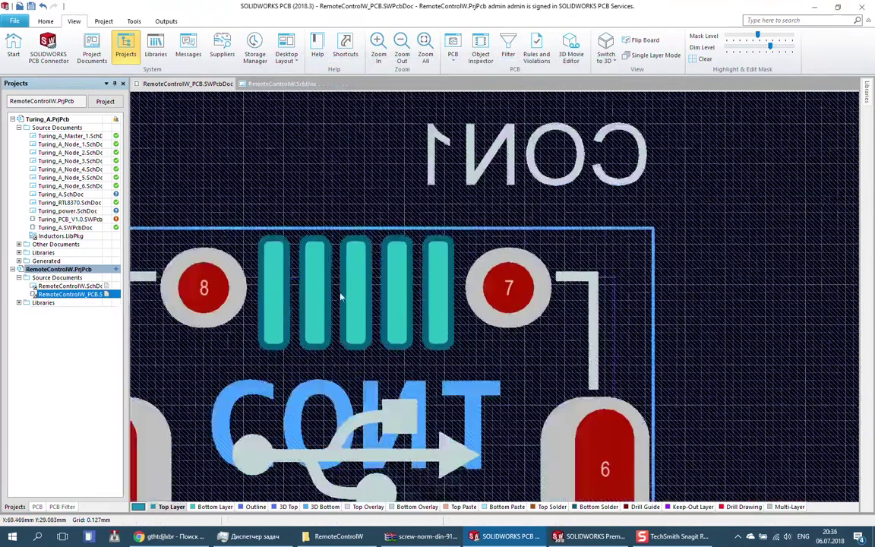
scroll(349, 289, "down", 3, "ctrl")
left_click(47, 46)
left_click(807, 315)
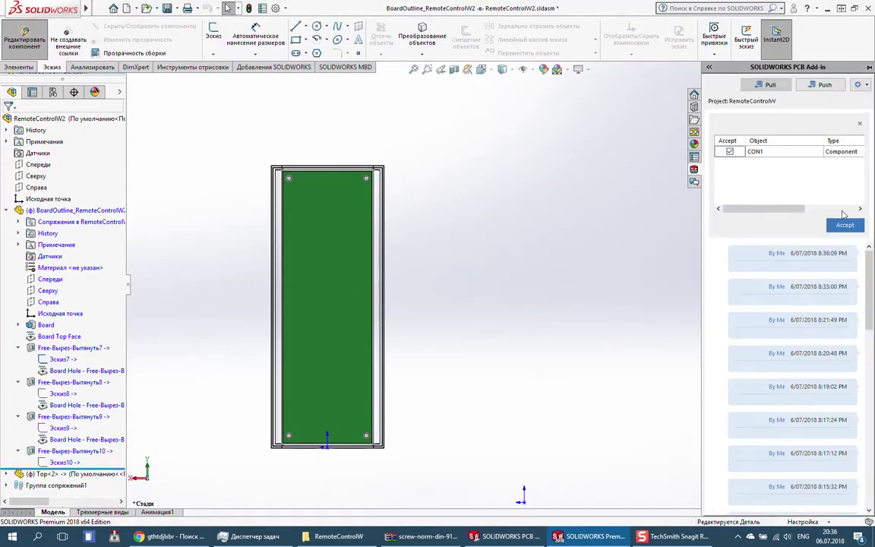
Accept the incoming CON1 change, then view the board from the top and orbit the assembly.
left_click(844, 225)
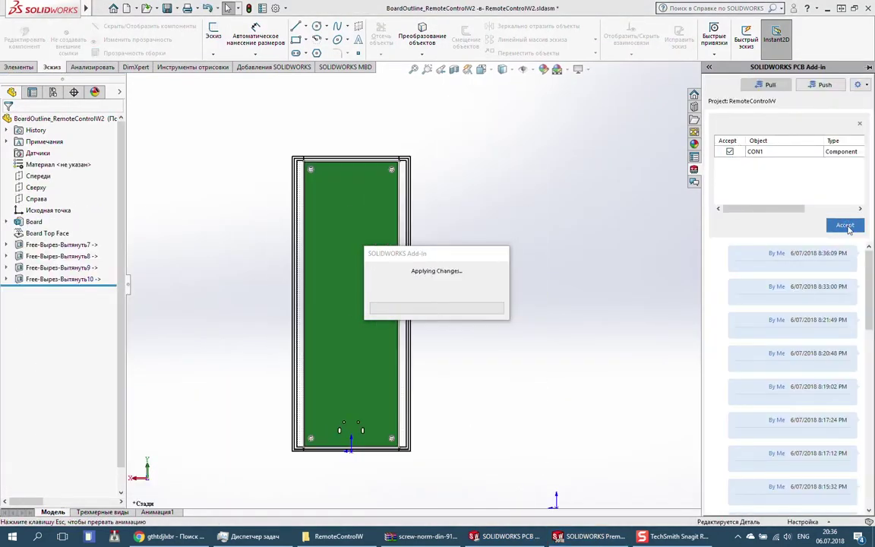
key("ctrl+5")
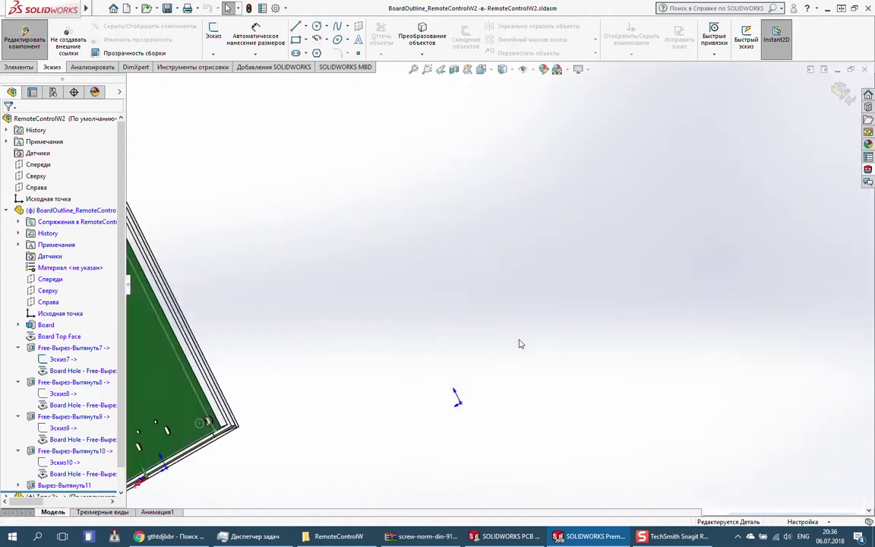
middle_click_drag(597, 228, 551, 103)
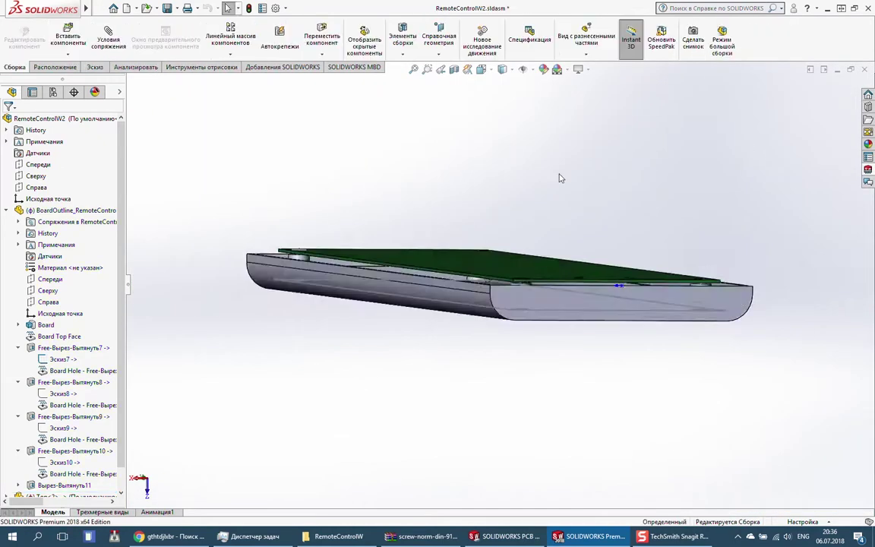
mouse_move(670, 187)
middle_mouse_down()
mouse_move(527, 161)
mouse_move(512, 195)
mouse_move(724, 177)
middle_mouse_up()
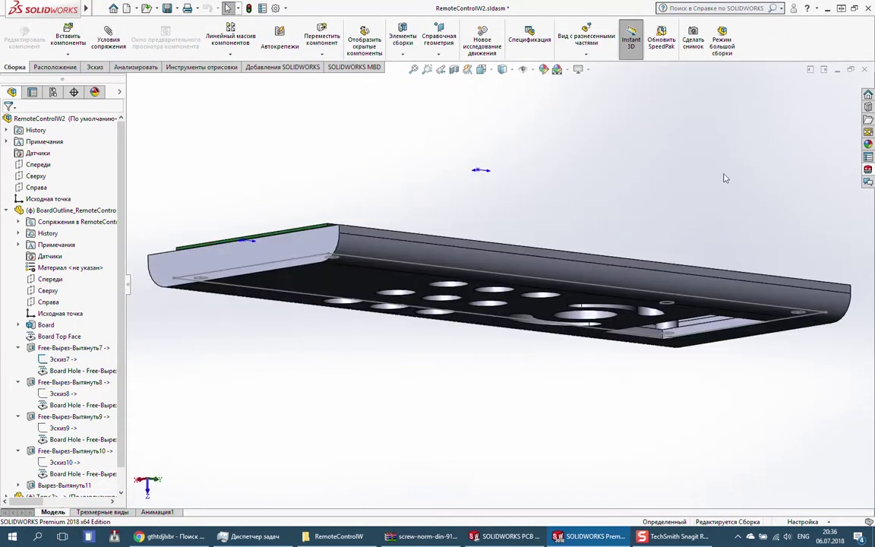
left_click(8, 211)
left_click(8, 210)
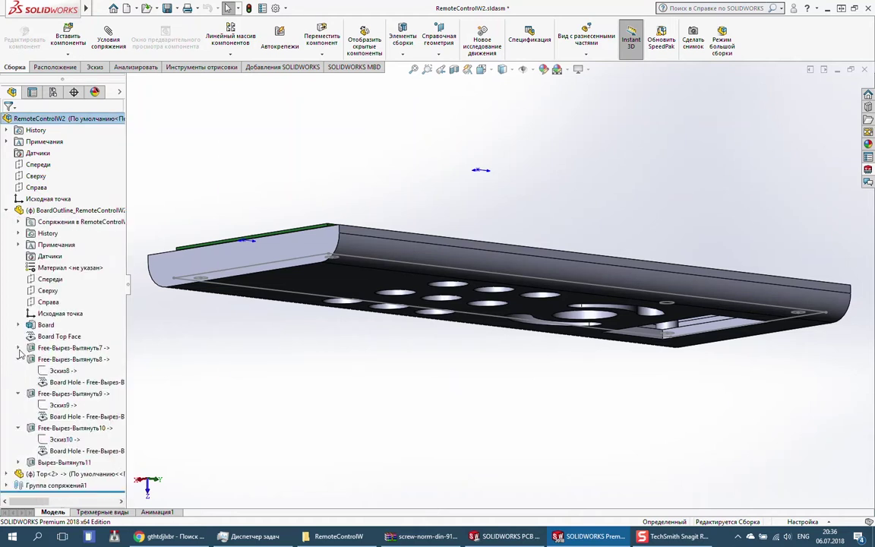
Accept the incoming USB component and move the USB connector up toward the board's middle.
left_click(868, 168)
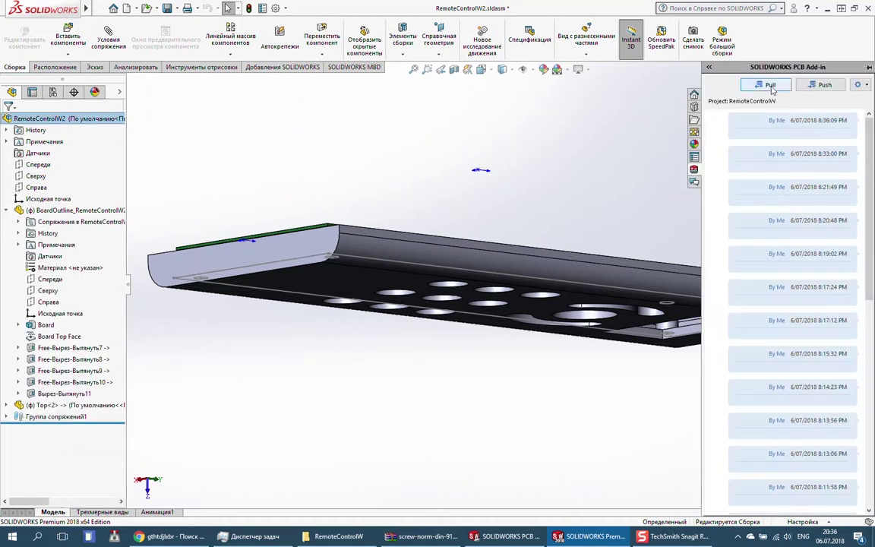
left_click(842, 224)
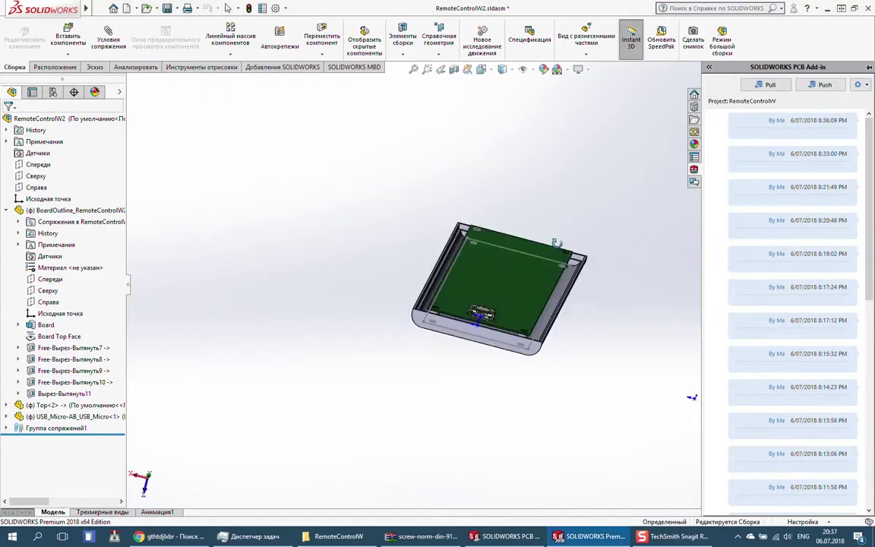
middle_click_drag(362, 361, 400, 401)
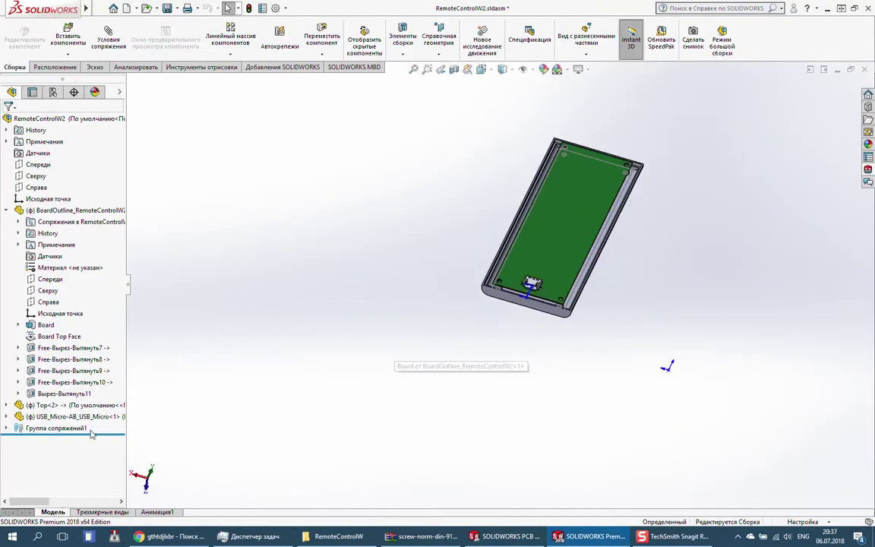
right_click(75, 416)
left_click(152, 377)
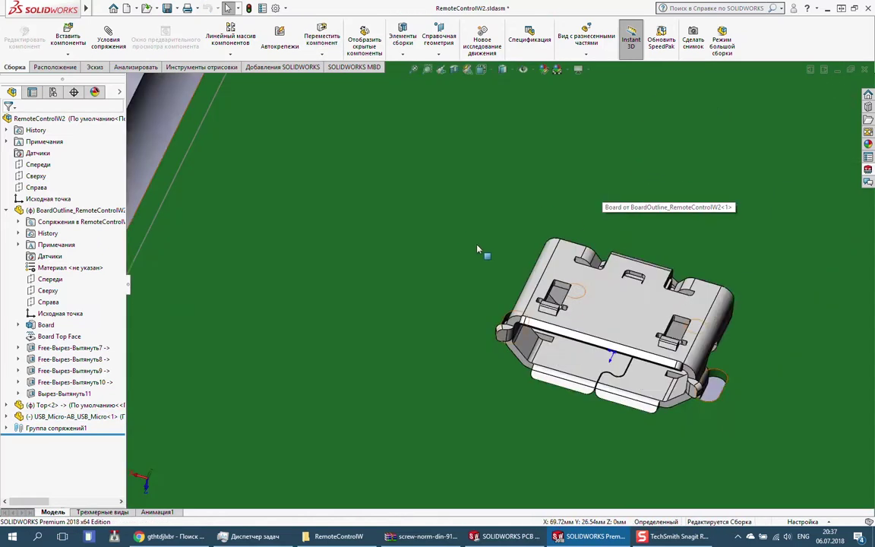
scroll(686, 254, "up", 10)
middle_click_drag(686, 254, 652, 332)
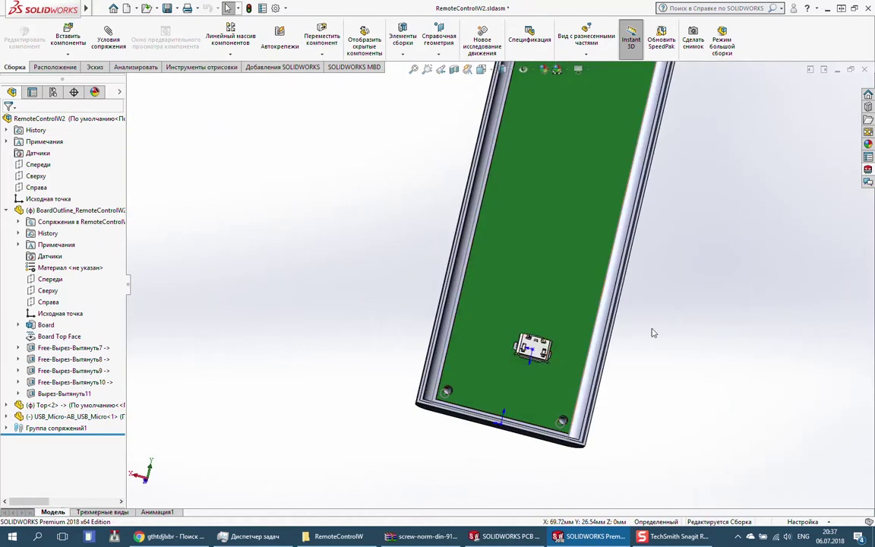
left_click_drag(530, 349, 502, 400)
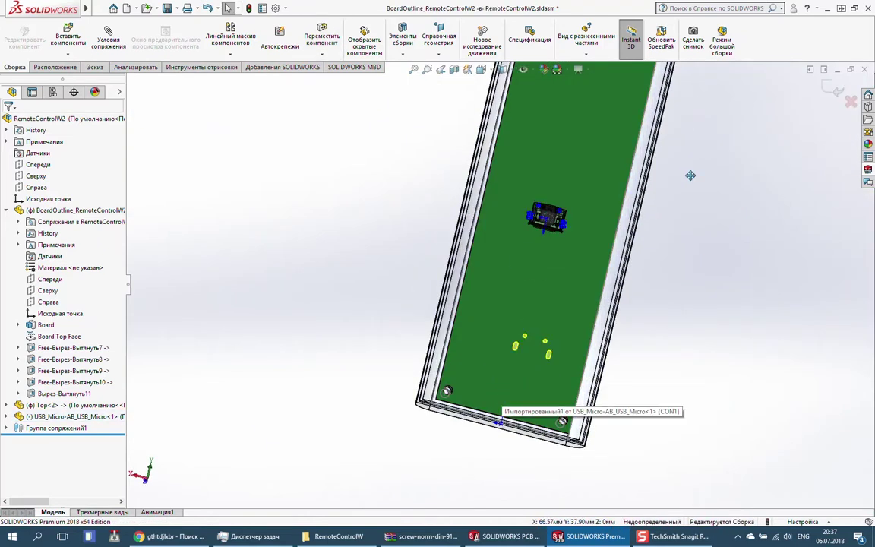
Save the modified assembly and push the change to the PCB design.
key("ctrl+s")
key("Return")
left_click(867, 167)
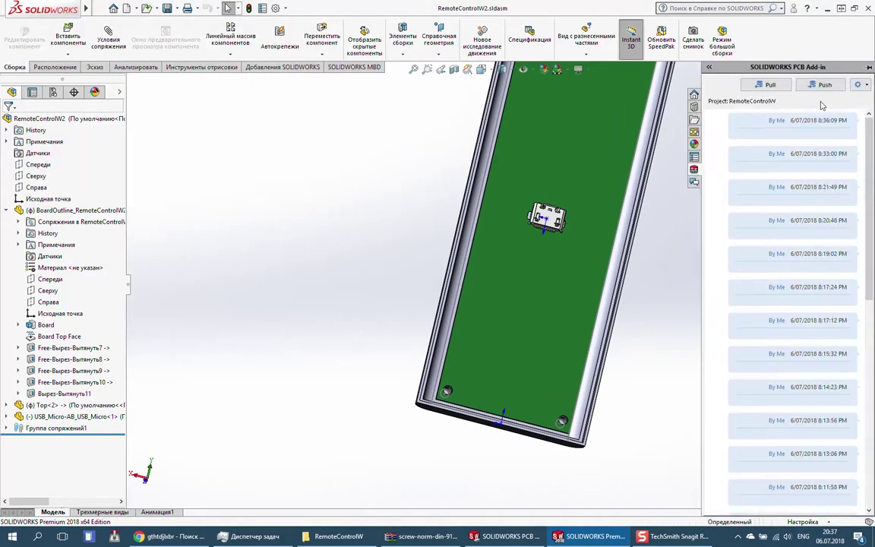
left_click(771, 86)
left_click(844, 197)
Accept the incoming CON1 and Top.sldprt_1 enclosure changes.
left_click(793, 296)
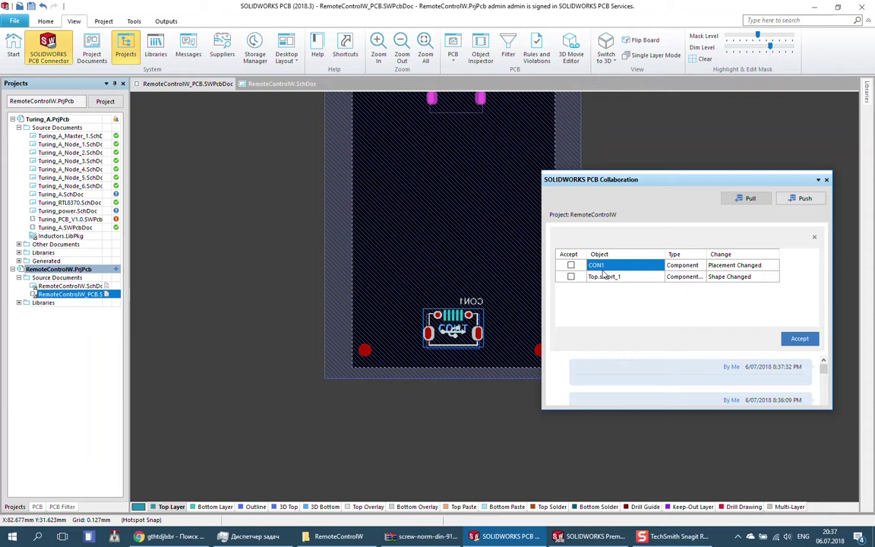
left_click(801, 337)
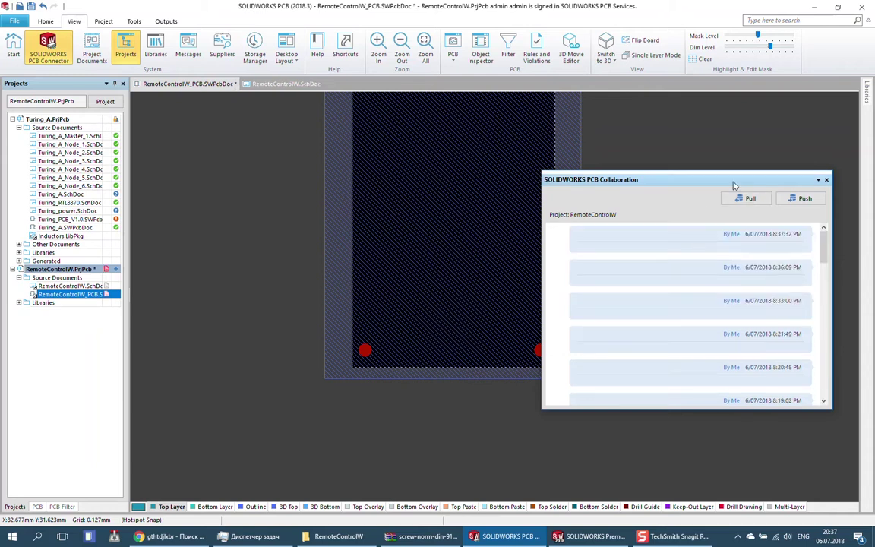
left_click(827, 179)
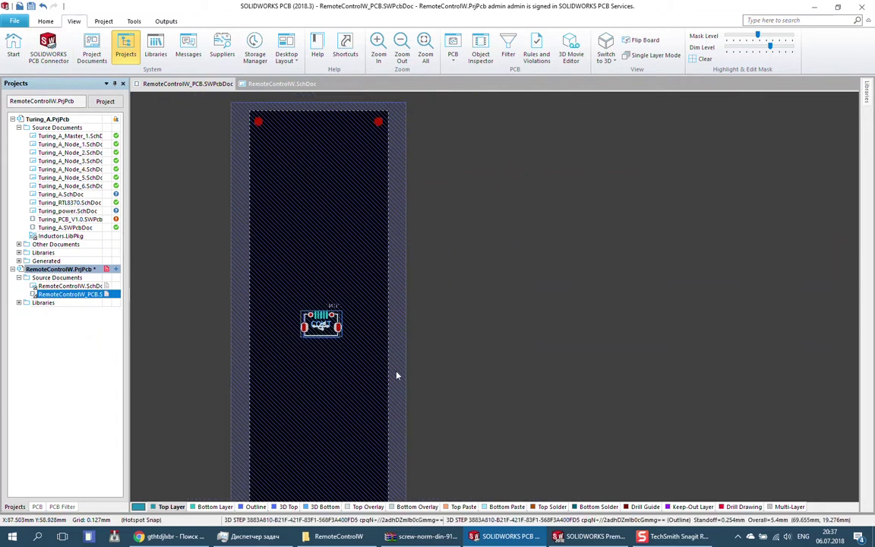
Drag CON1 back down to the board's bottom edge.
scroll(385, 304, "up", 2, "ctrl")
left_click(311, 205)
left_click(349, 199)
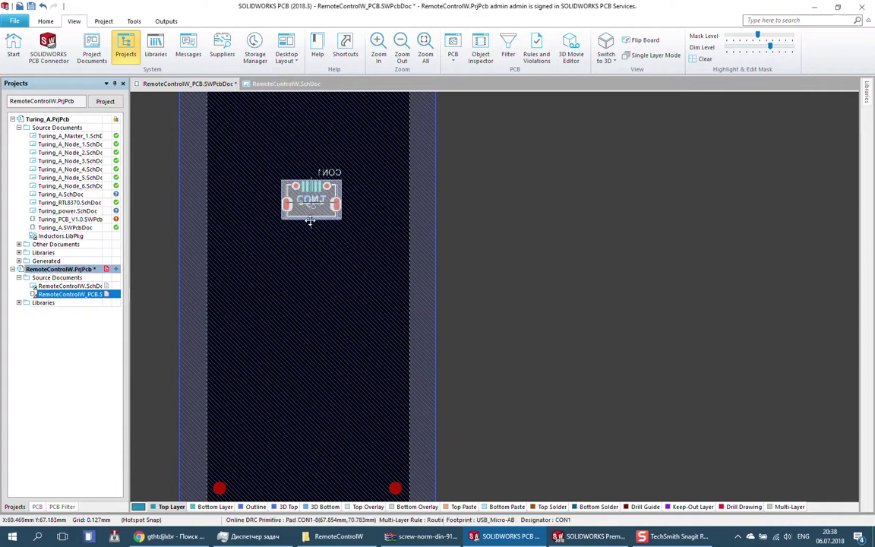
left_click_drag(308, 220, 307, 355)
scroll(307, 357, "up", 3, "ctrl")
Drop CON1 at the bottom edge and check the Вырез-Вытянуть9 hole pad's properties.
scroll(307, 334, "down", 2, "ctrl")
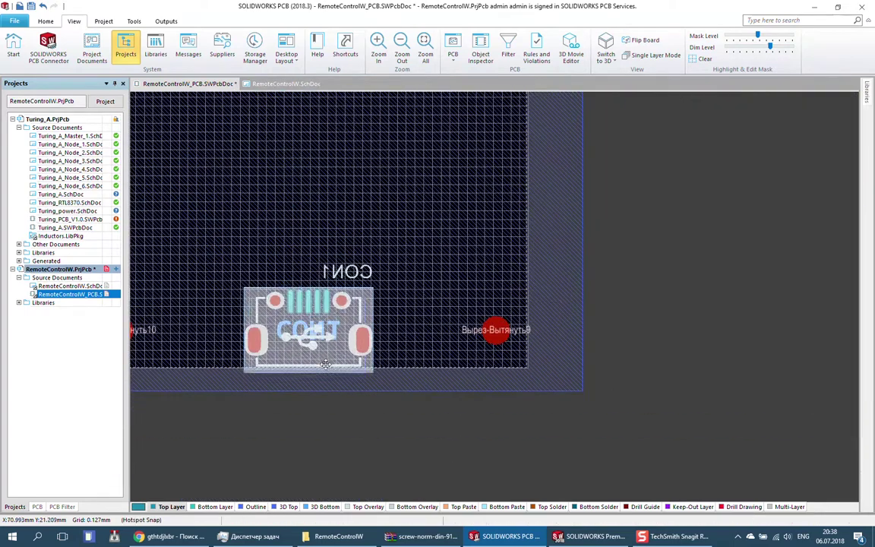
left_click(305, 331)
double_click(492, 332)
key("Return")
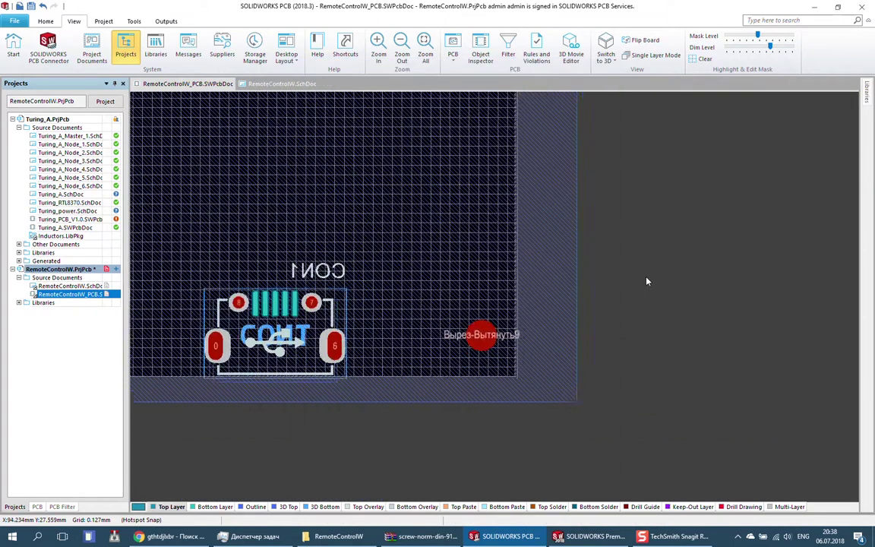
scroll(581, 249, "down", 2, "ctrl")
left_click(133, 20)
scroll(289, 319, "up", 1, "ctrl")
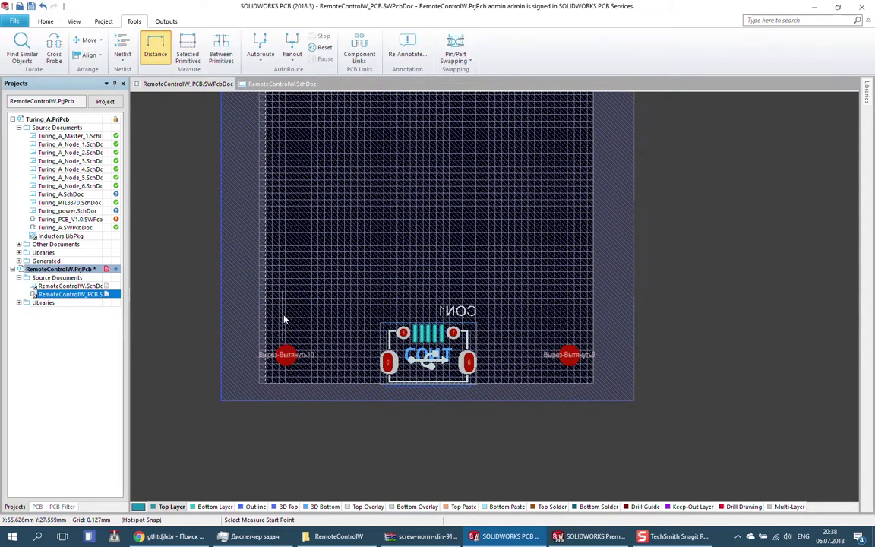
Measure the board's corner mounting hole in the SOLIDWORKS assembly, then return to SOLIDWORKS PCB.
left_click(593, 536)
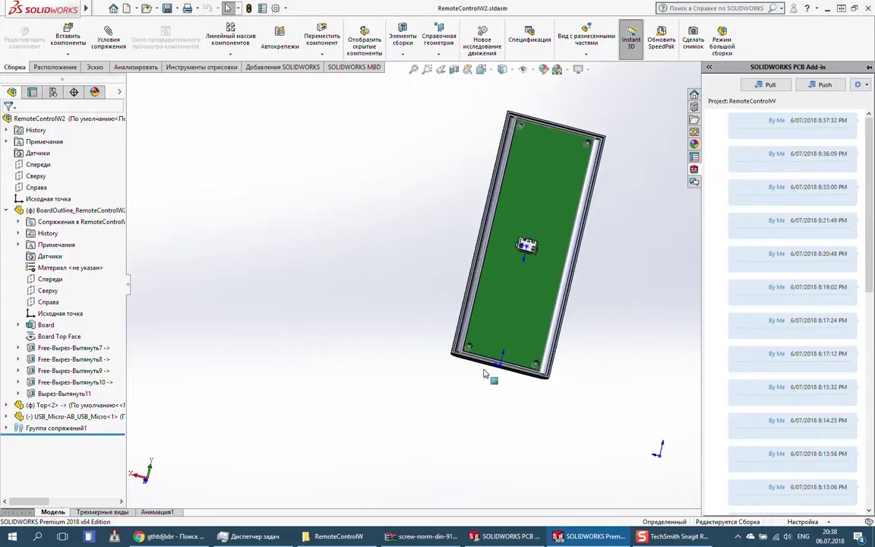
scroll(260, 112, "up", 3)
left_click(203, 36)
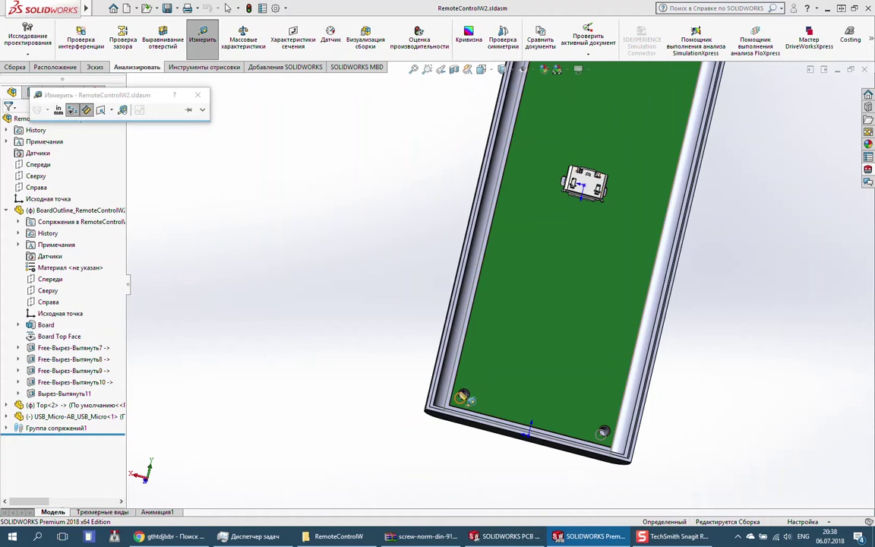
left_click(462, 396)
key("Escape")
key("alt+Tab")
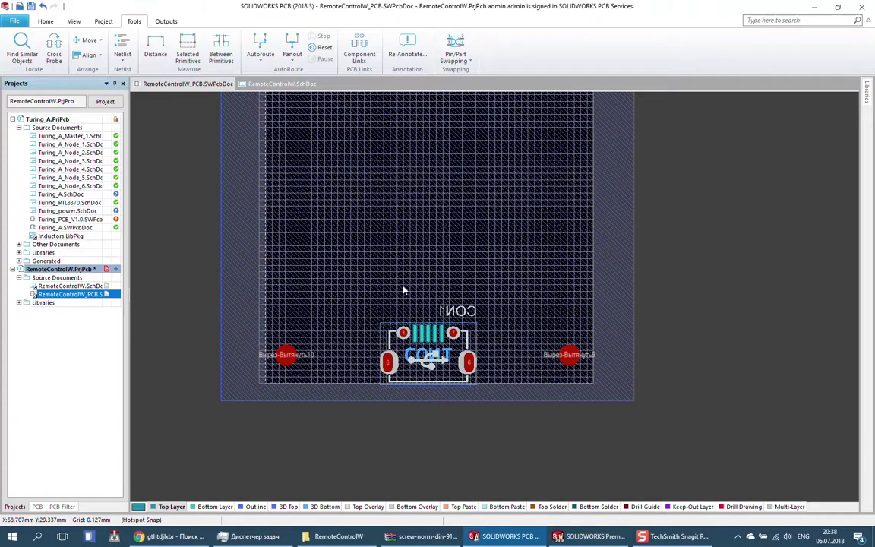
left_click(73, 21)
Push the CON1 placement, accept it in SOLIDWORKS, restart after the crash and reopen RemoteControlW2.
left_click(48, 47)
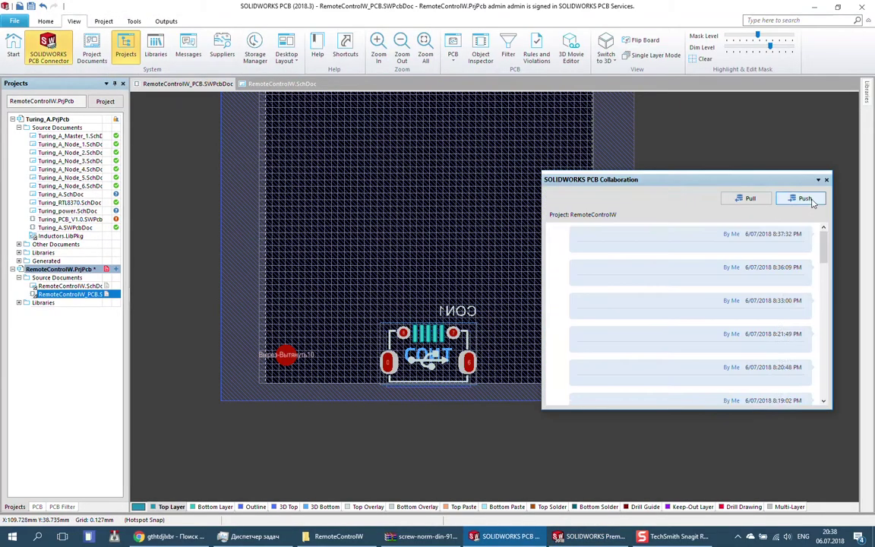
left_click(804, 198)
left_click(590, 536)
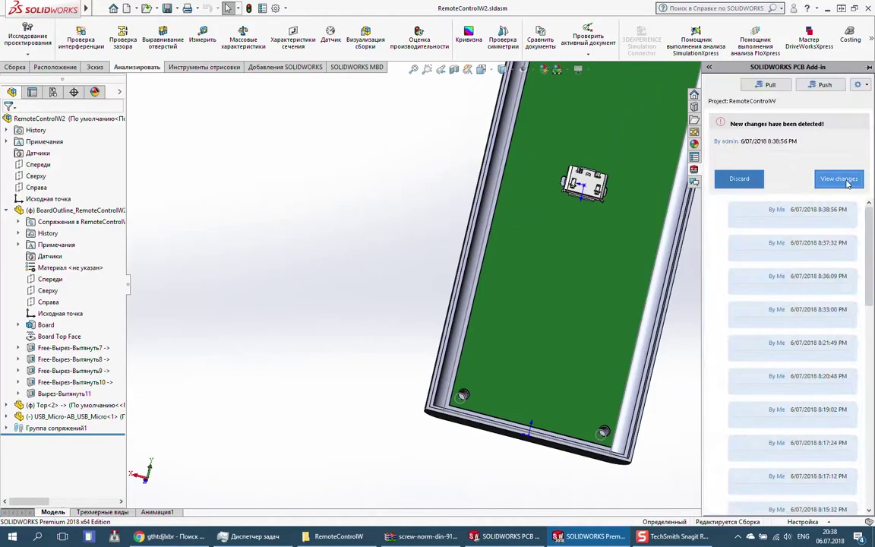
left_click(847, 230)
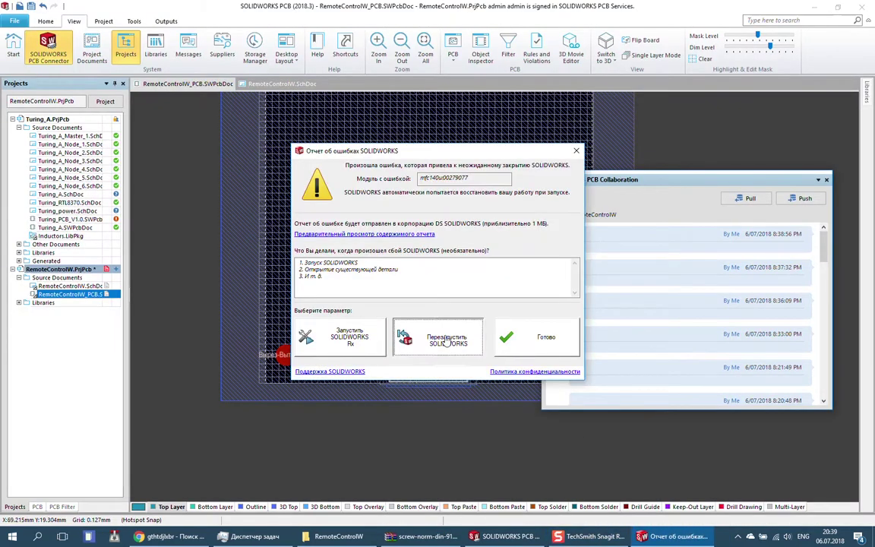
left_click(446, 341)
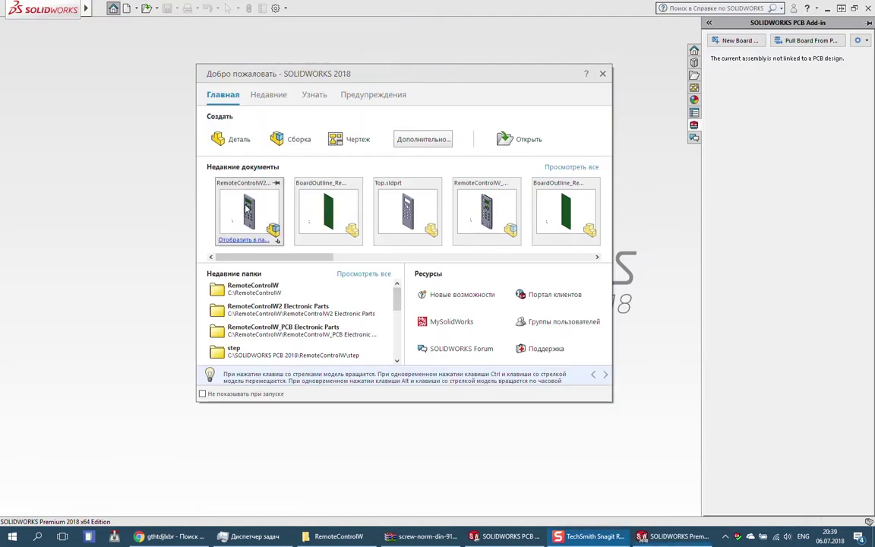
left_click(249, 211)
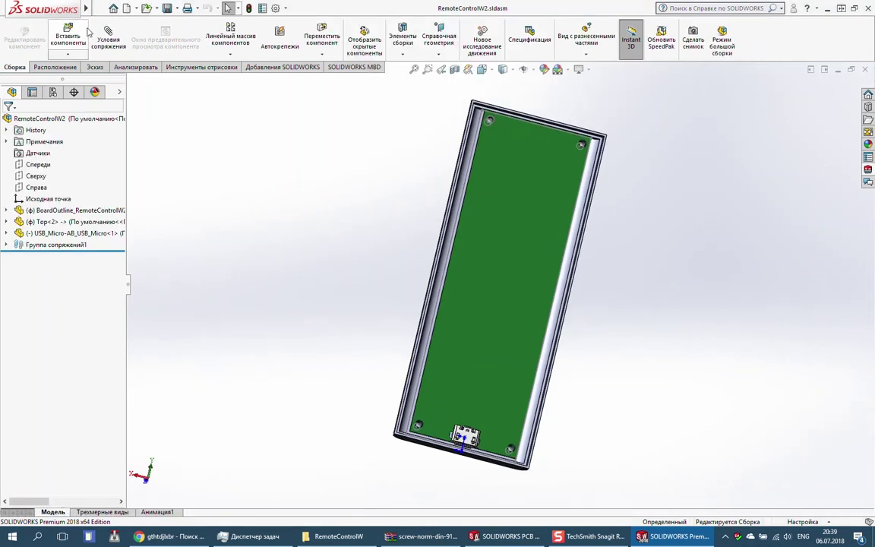
Insert the Bot.sldprt enclosure half beside the assembly.
left_click(86, 33)
double_click(247, 127)
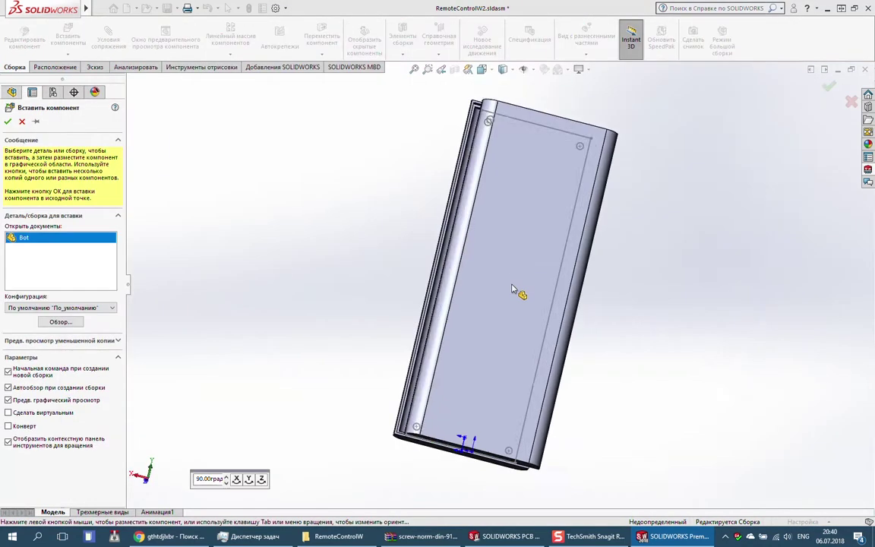
left_click(693, 322)
middle_click_drag(693, 322, 550, 262)
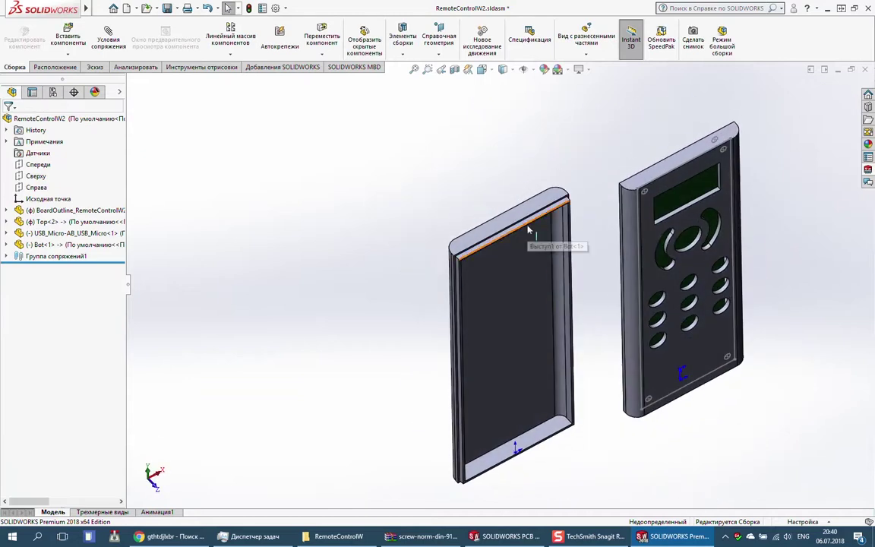
scroll(529, 247, "down", 3)
scroll(503, 228, "down", 2)
left_click(531, 222)
middle_click_drag(625, 243, 444, 152)
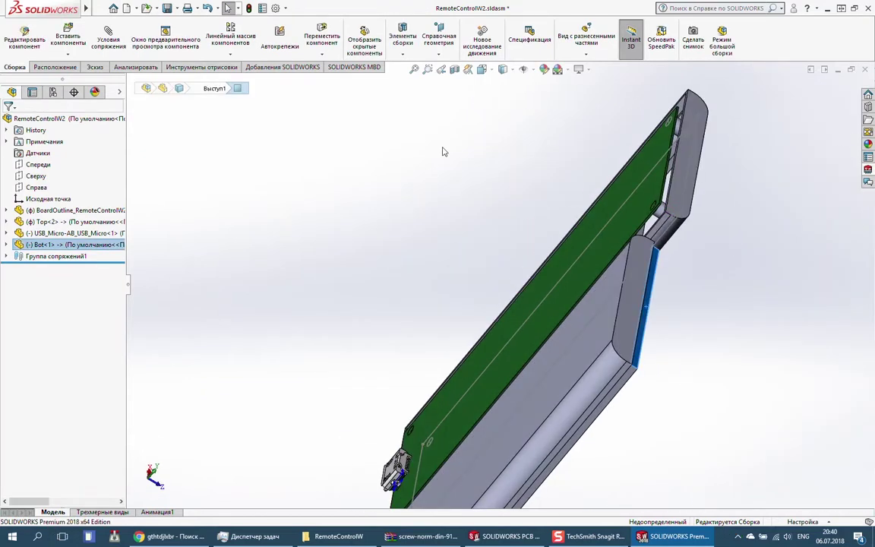
Add two coincident mates between matching Top and Bot faces to close the case.
key("m")
scroll(554, 161, "up", 3)
left_click(650, 249)
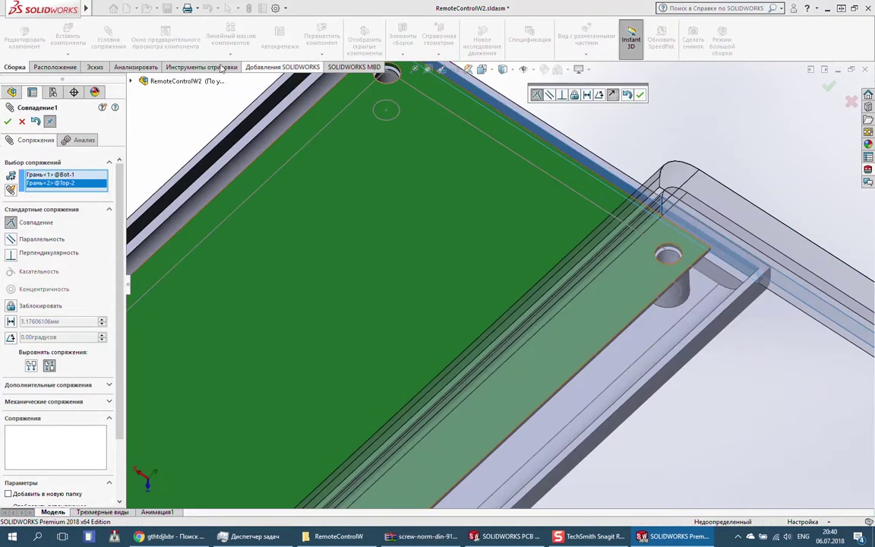
key("Return")
left_click(288, 156)
middle_click_drag(287, 156, 463, 347)
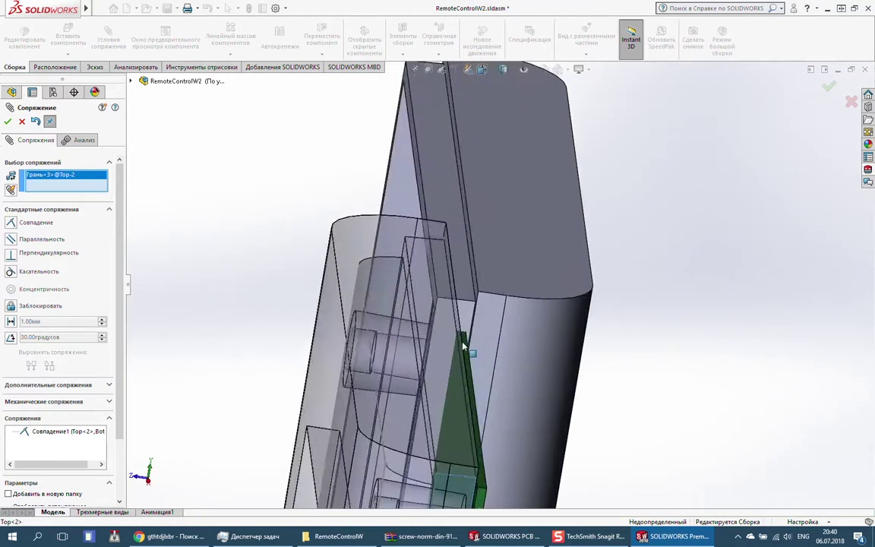
left_click(462, 348)
key("Return")
middle_click_drag(454, 252, 519, 428)
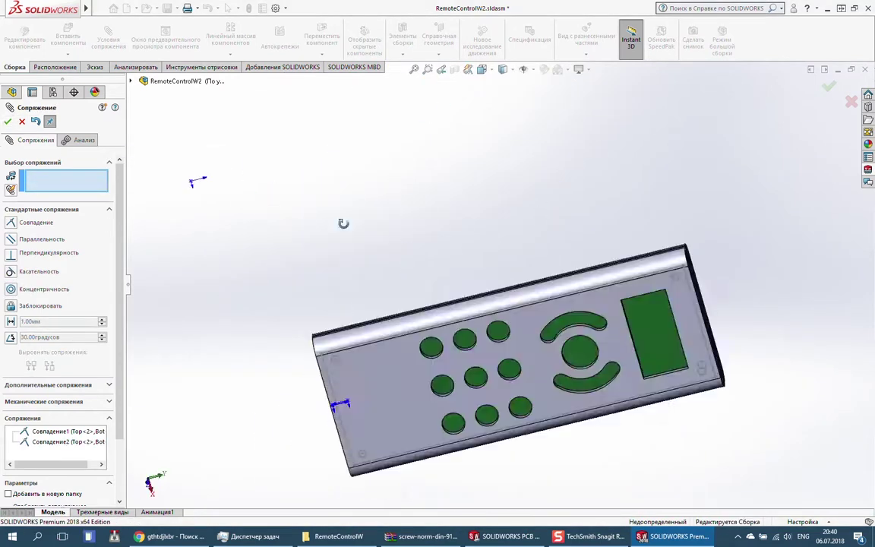
key("Escape")
mouse_move(670, 196)
middle_mouse_down()
mouse_move(659, 225)
mouse_move(681, 376)
mouse_move(578, 383)
middle_mouse_up()
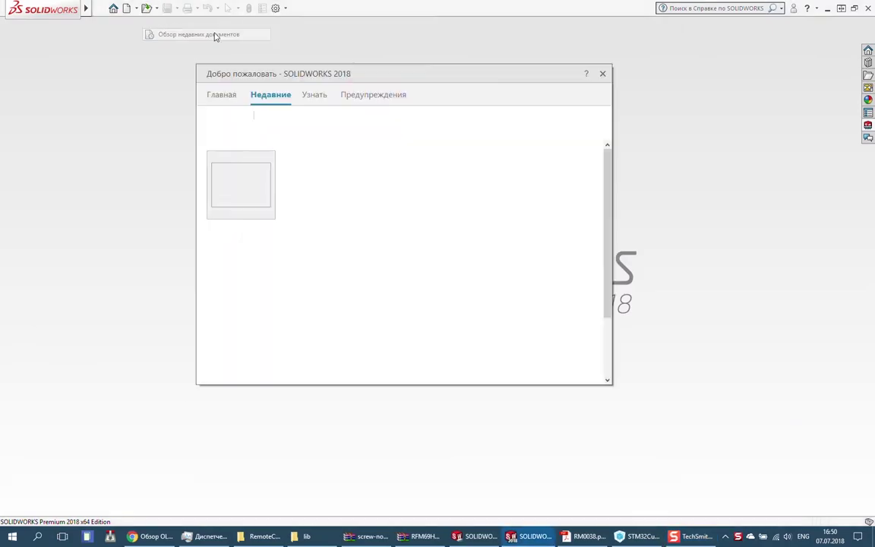
Reopen RemoteControlW2, view it from the bottom, and edit the Bot case part.
double_click(236, 254)
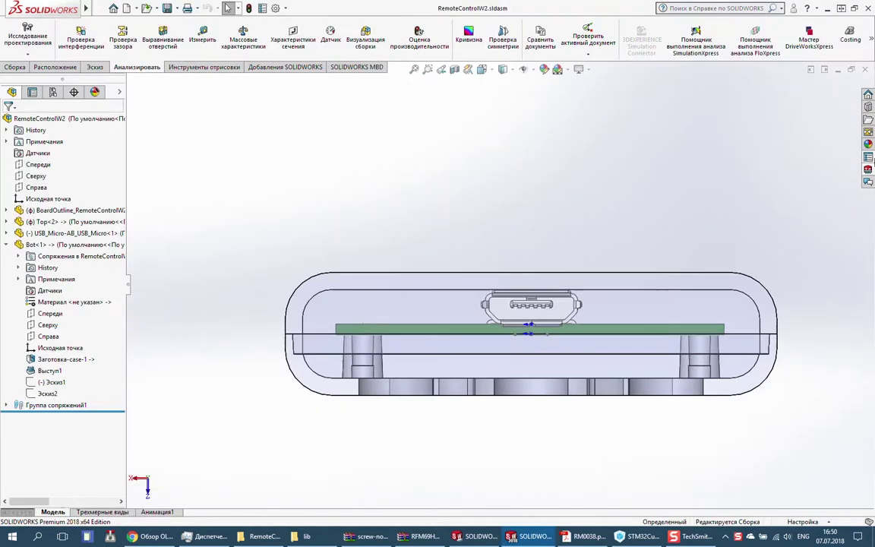
scroll(643, 240, "up", 2)
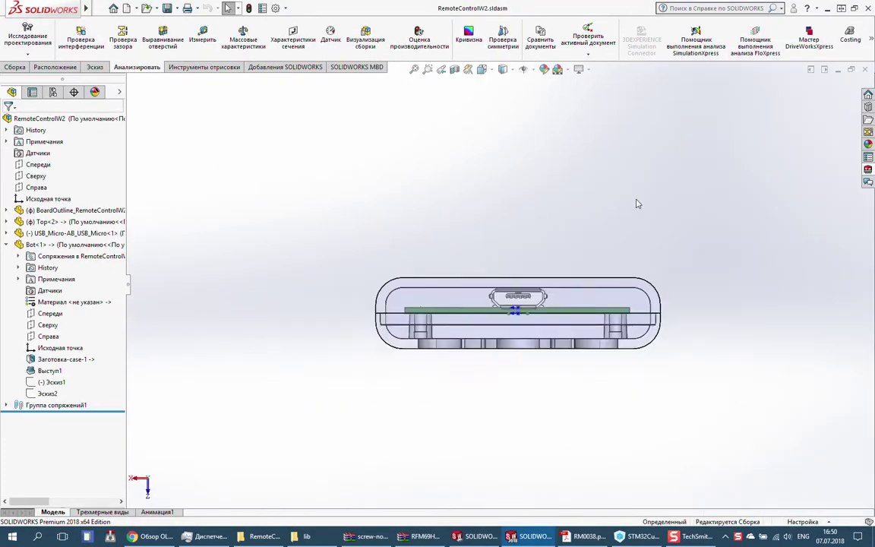
middle_click_drag(635, 201, 738, 80)
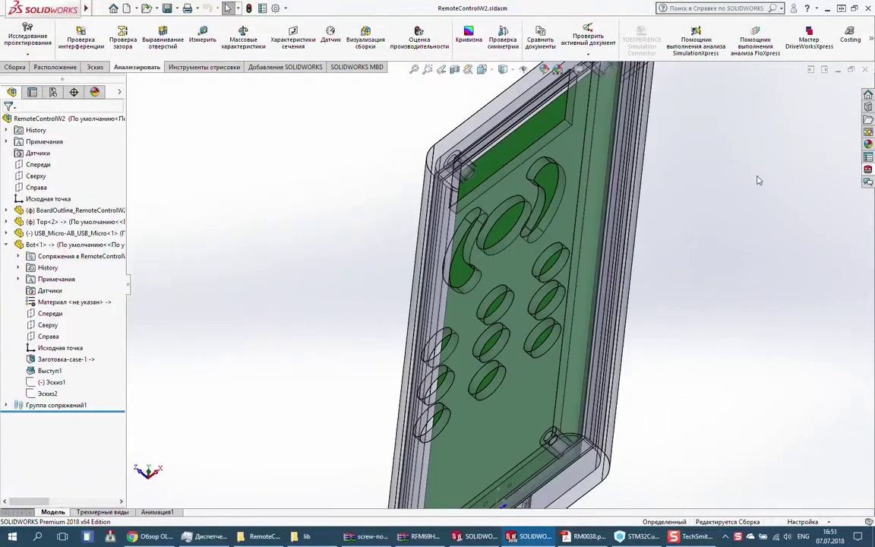
key("space")
left_click(389, 293)
middle_click_drag(452, 134, 561, 245)
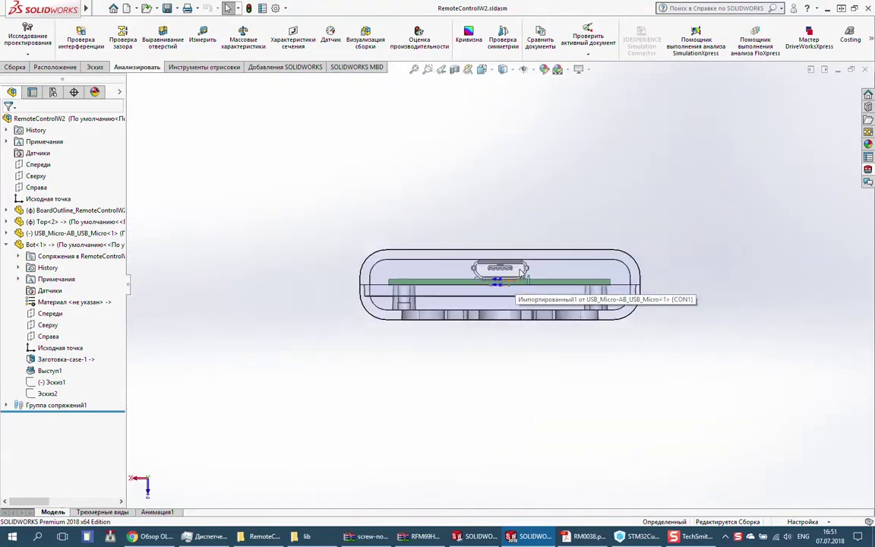
scroll(527, 287, "up", 3)
left_click(217, 210)
Sketch a corner rectangle on the Bot part around the USB connector.
right_click(326, 250)
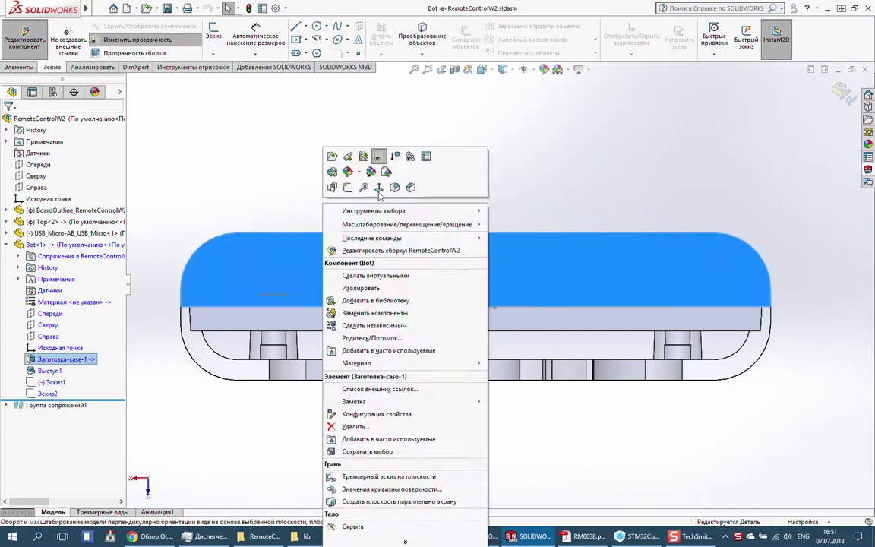
scroll(524, 215, "up", 3)
scroll(514, 306, "up", 3)
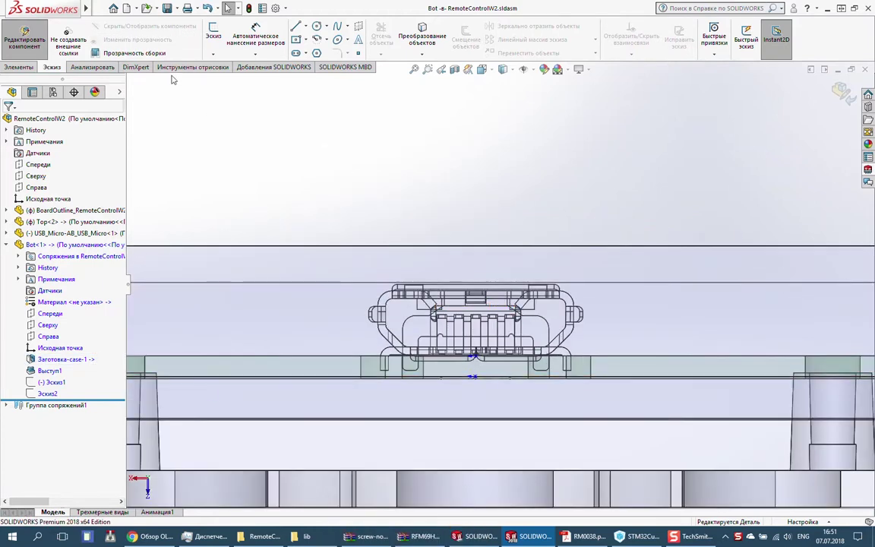
left_click(213, 35)
left_click(305, 41)
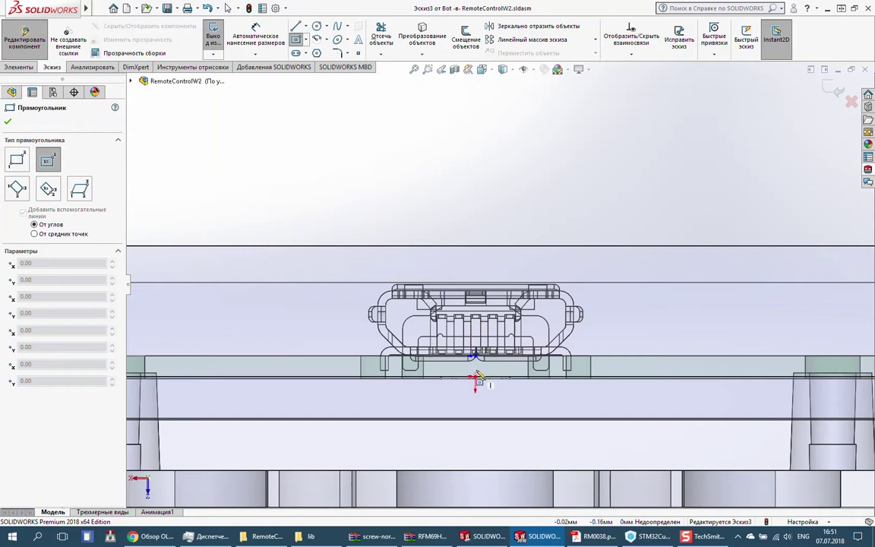
scroll(521, 363, "down", 3)
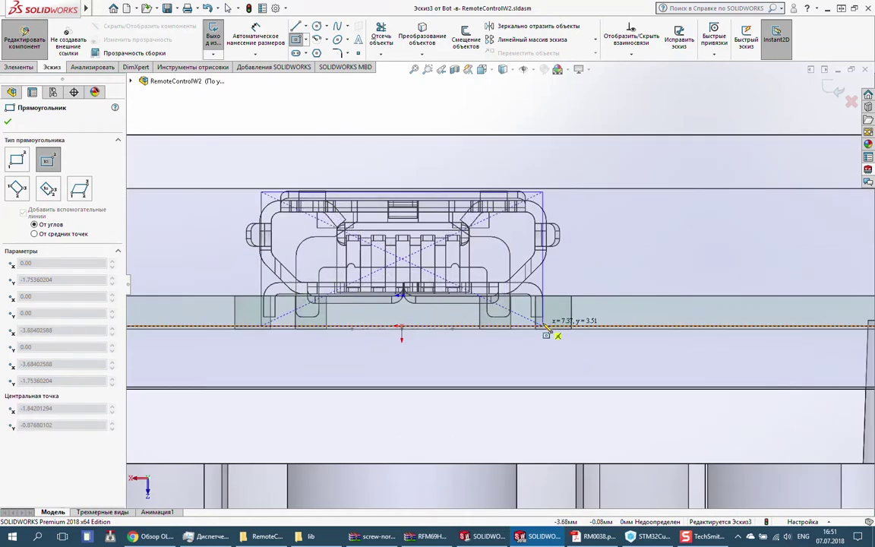
left_click(562, 329)
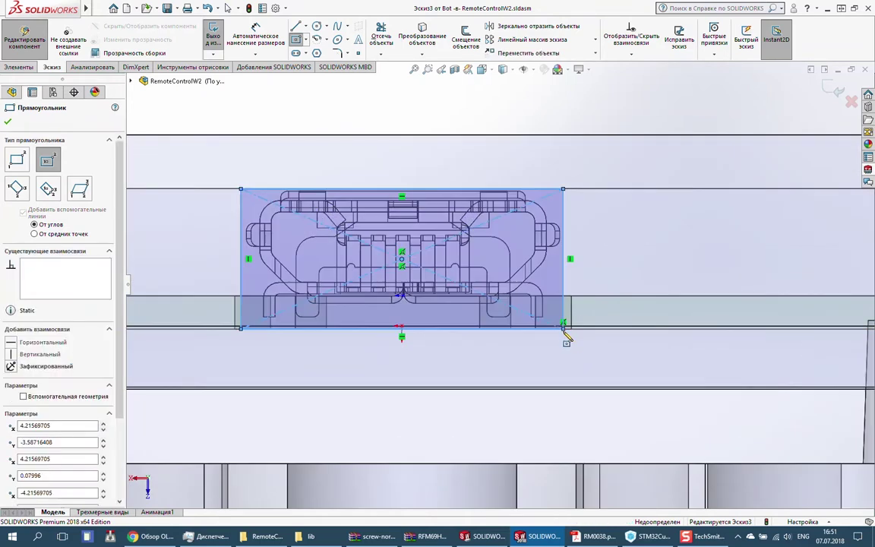
key("Escape")
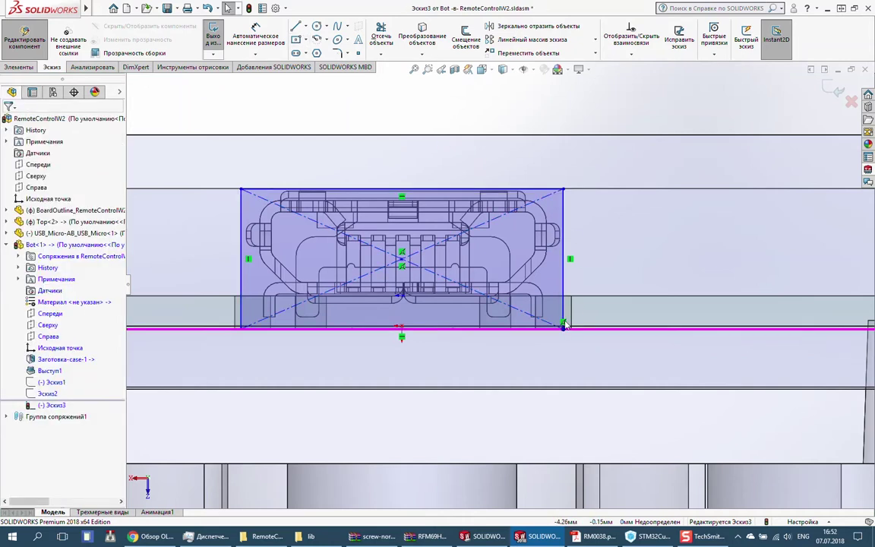
Adjust the lower-left corner, then round the rectangle's corners with R0.8 and R1.8 fillets.
left_click(338, 54)
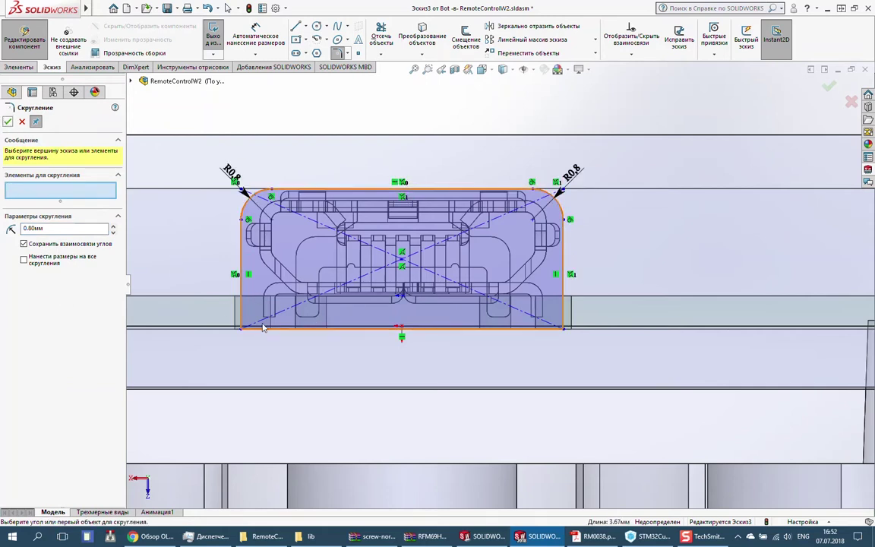
key("Escape")
scroll(380, 303, "down", 3)
left_click(380, 279)
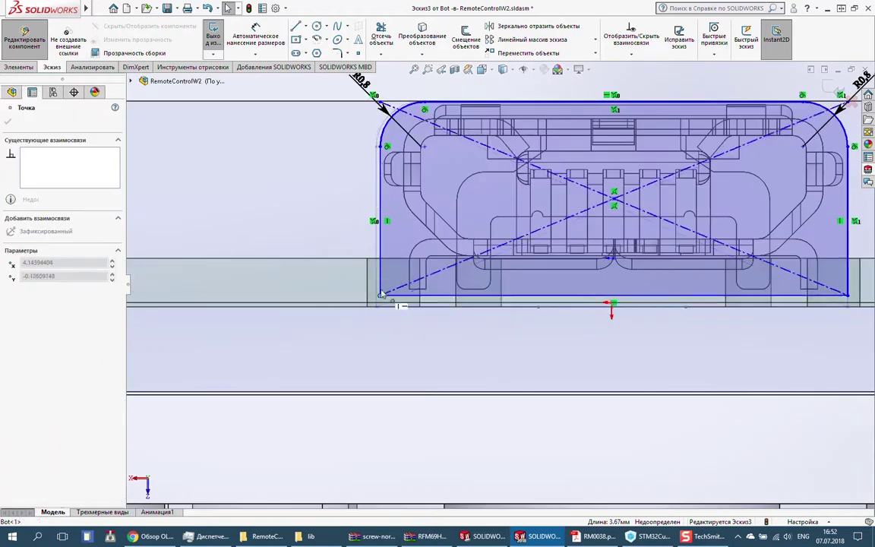
left_click_drag(380, 281, 375, 277)
key("Escape")
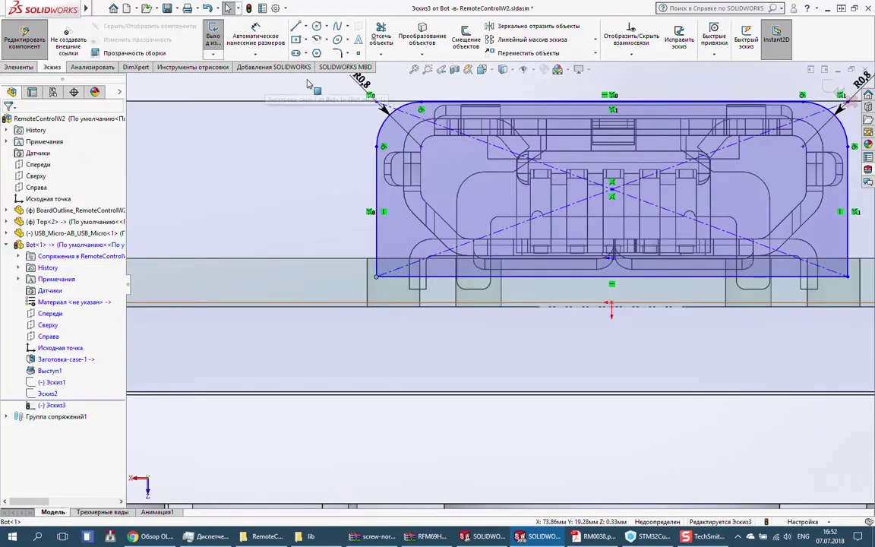
left_click(338, 53)
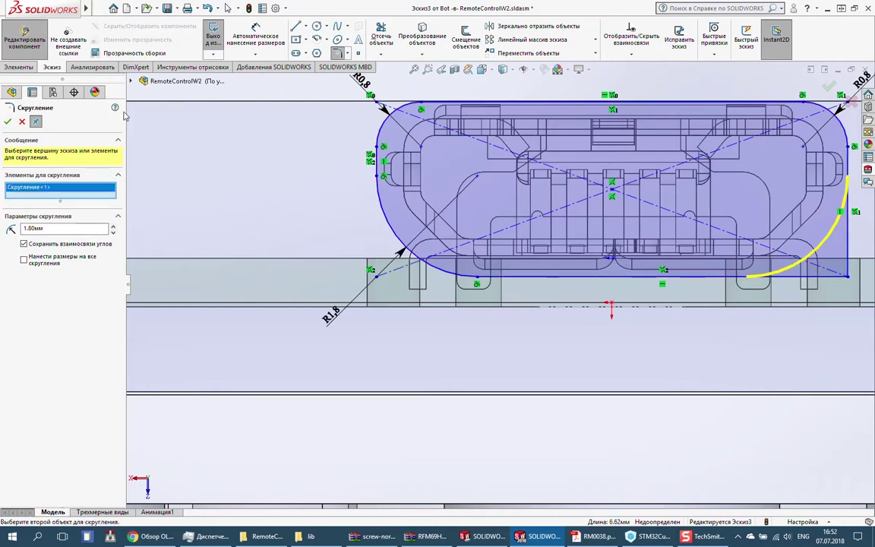
left_click(8, 120)
scroll(501, 273, "up", 3)
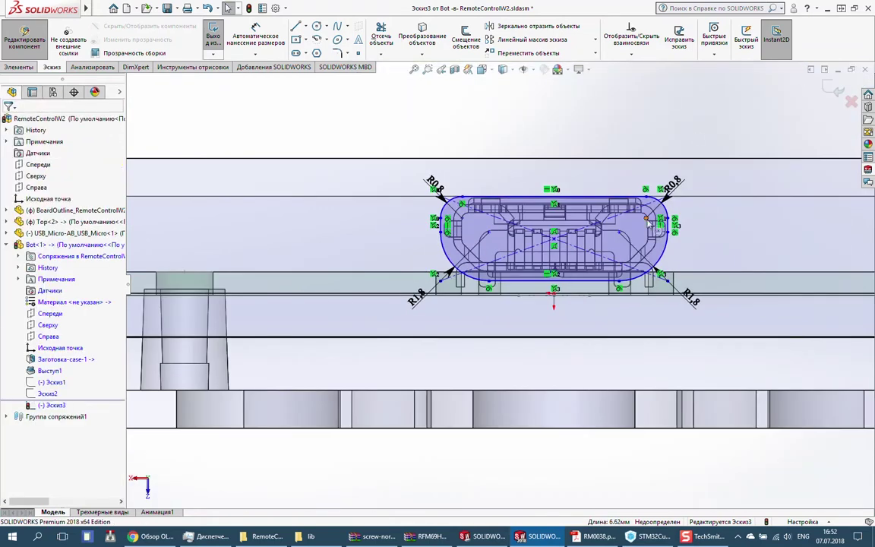
scroll(607, 288, "down", 1)
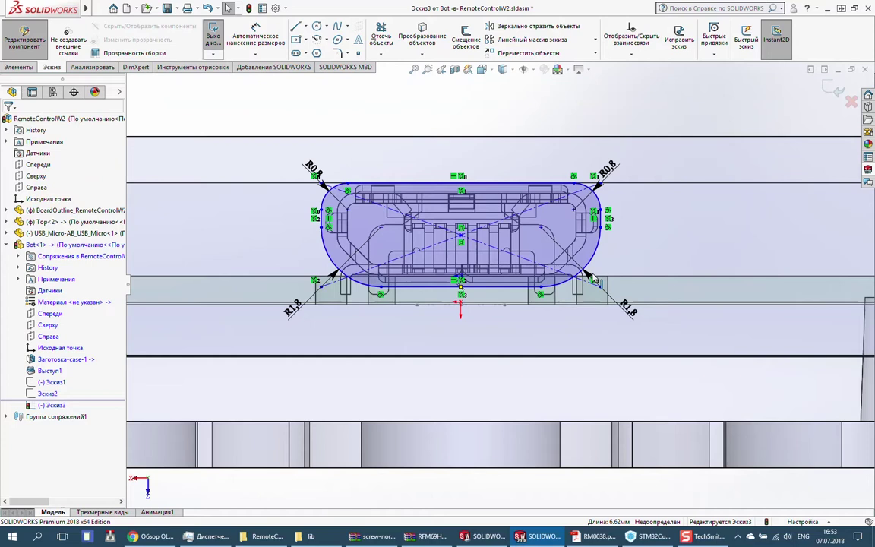
Set up a 10 mm extruded cut of the rounded outline into the case.
left_click(18, 67)
left_click(470, 38)
left_click(361, 240)
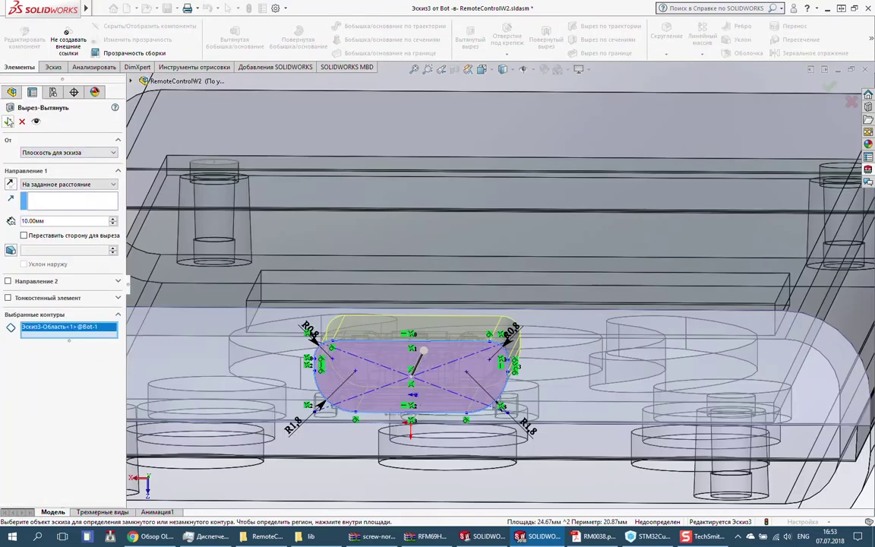
Accept the USB cut, return to the assembly, and turn off transparency on both case halves.
left_click(9, 121)
left_click(832, 87)
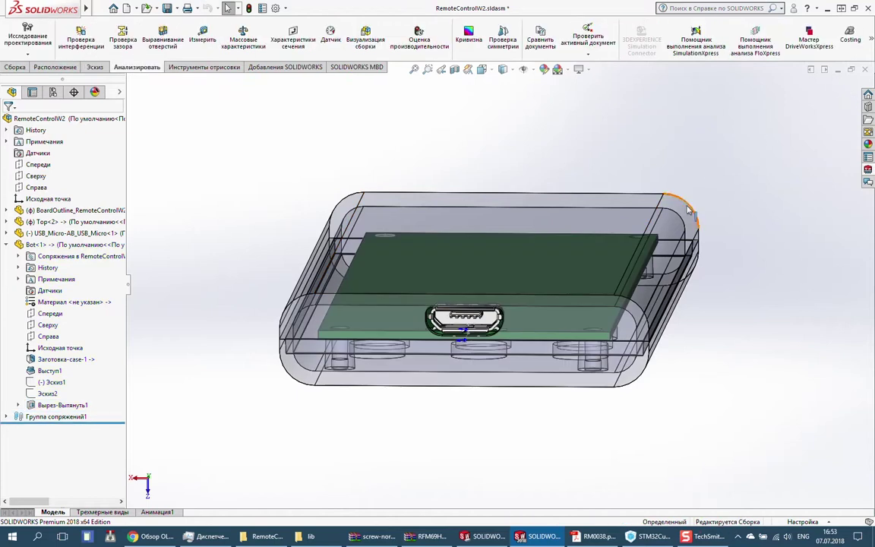
right_click(688, 211)
left_click(771, 129)
right_click(690, 208)
left_click(726, 150)
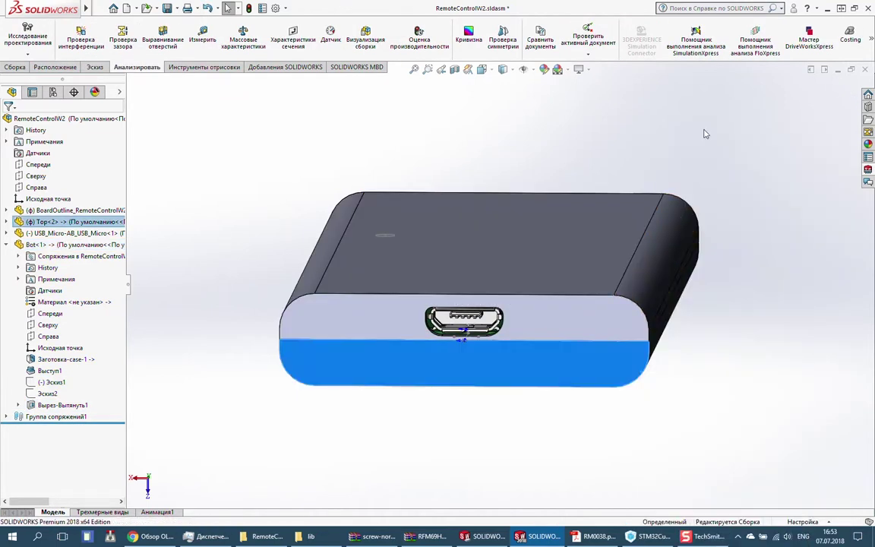
Orbit the closed case to a front, slightly side-on view of the USB opening.
left_click(704, 134)
middle_click_drag(704, 134, 546, 157)
scroll(517, 231, "down", 5)
right_click(517, 284)
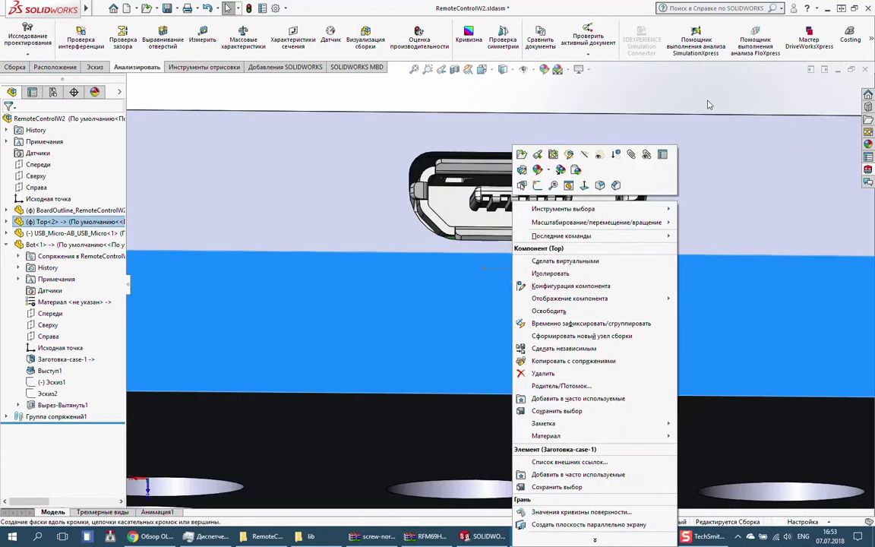
key("Escape")
scroll(519, 281, "up", 5)
mouse_move(581, 219)
middle_mouse_down()
mouse_move(553, 189)
mouse_move(578, 184)
mouse_move(570, 187)
middle_mouse_up()
Save the assembly together with all its modified parts.
key("ctrl+s")
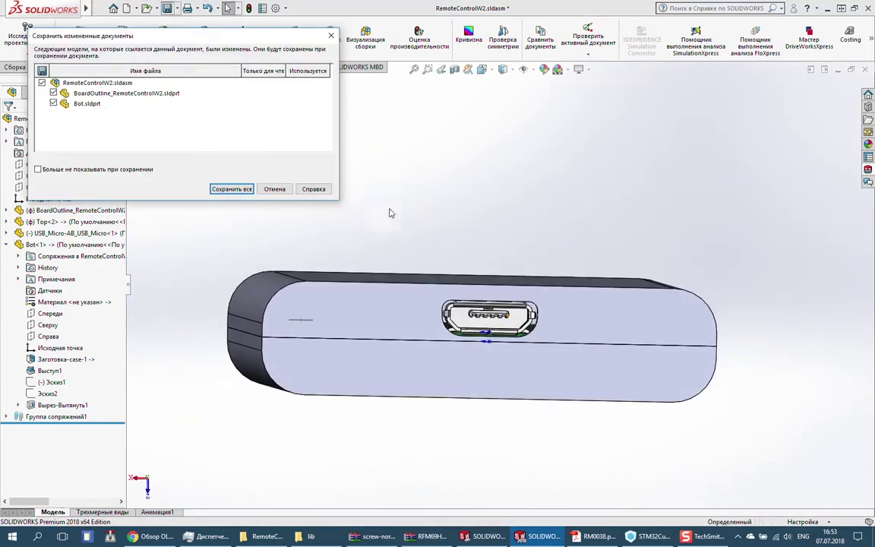
key("Return")
mouse_move(359, 187)
middle_mouse_down()
mouse_move(567, 228)
mouse_move(264, 178)
mouse_move(777, 186)
mouse_move(685, 244)
mouse_move(605, 431)
middle_mouse_up()
Push the enclosure changes to the PCB project from the SOLIDWORKS PCB add-in pane.
left_click(868, 169)
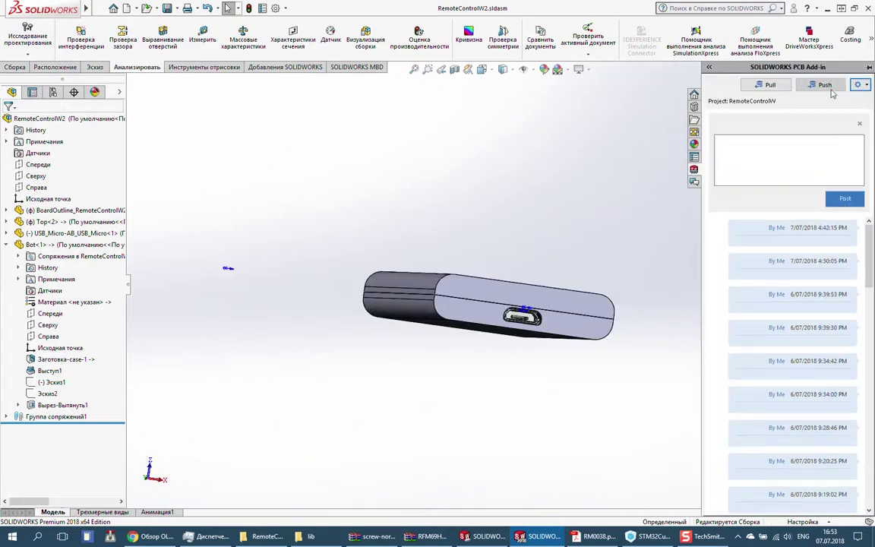
left_click(830, 86)
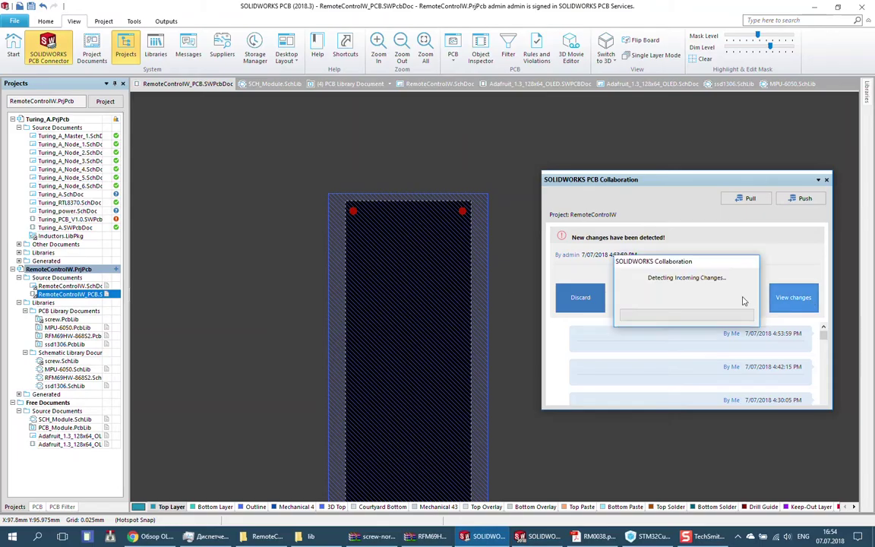
right_click(645, 282)
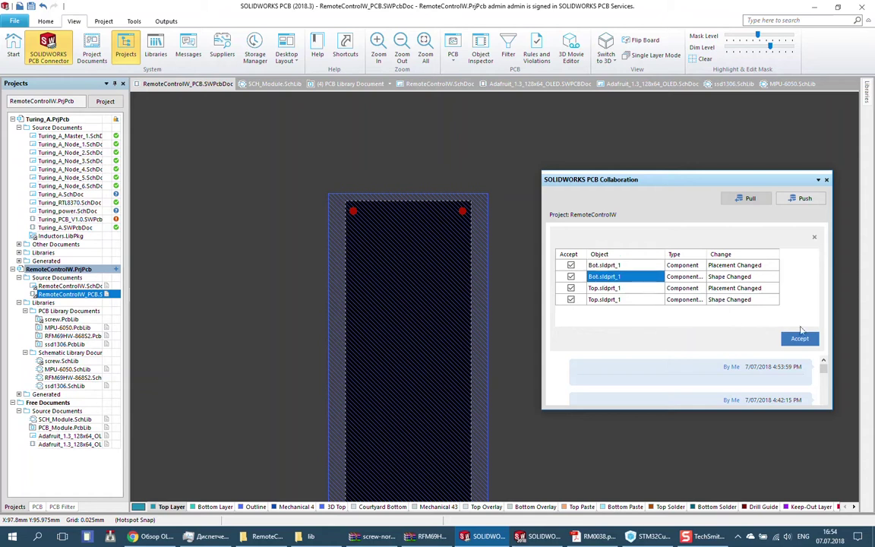
Accept the incoming Bot and Top enclosure changes and inspect the CON1 USB connector in 3D.
left_click(799, 335)
mouse_move(523, 229)
right_mouse_down("shift")
mouse_move(536, 344)
mouse_move(595, 283)
mouse_move(536, 241)
right_mouse_up("shift")
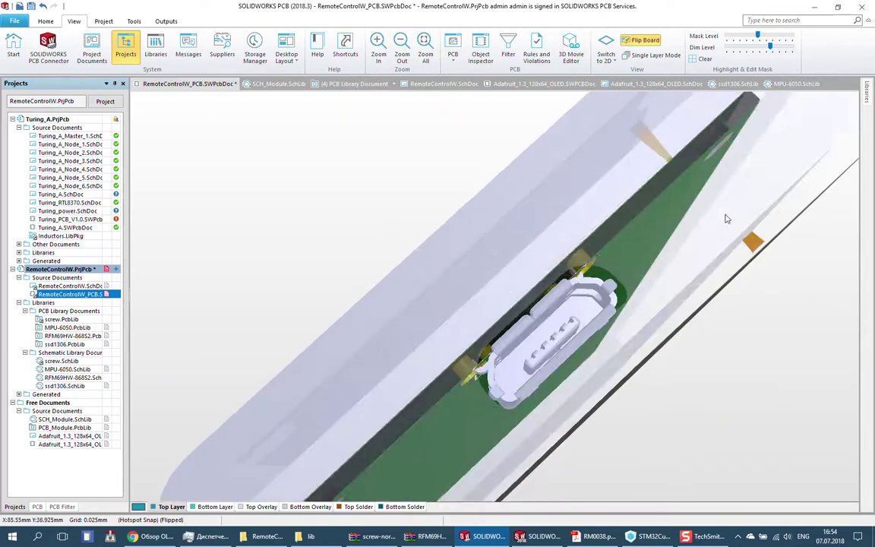
double_click(536, 241)
left_click(502, 476)
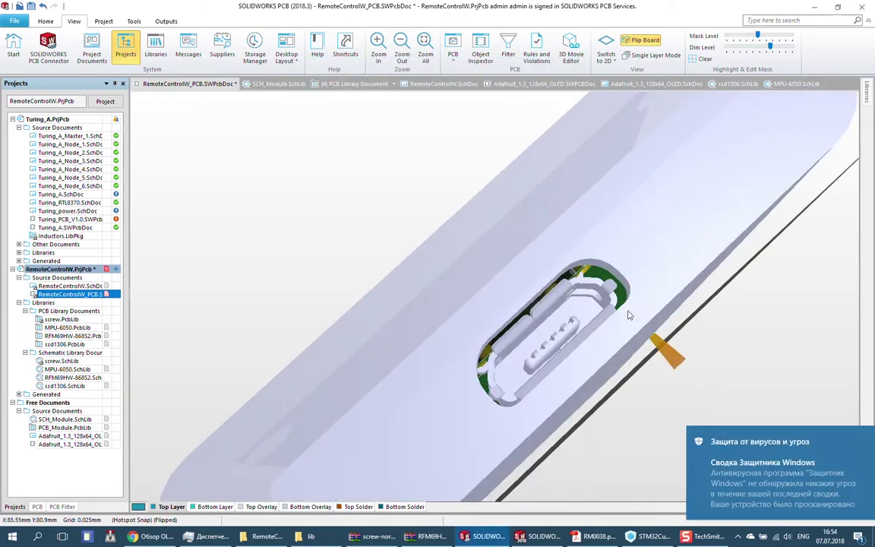
double_click(560, 453)
key("Escape")
double_click(561, 452)
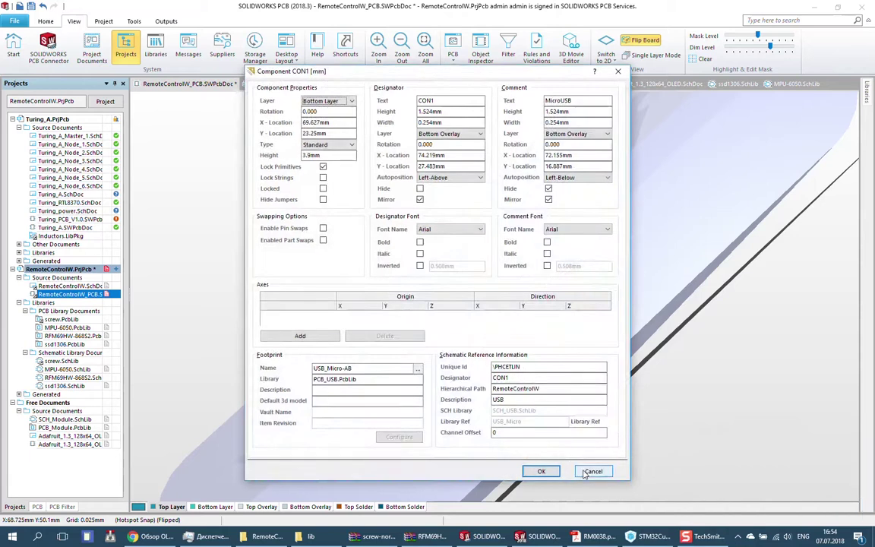
left_click(590, 471)
Orbit around the board and inspect the Bot and Top case body properties.
mouse_move(590, 471)
right_mouse_down("shift")
mouse_move(611, 281)
mouse_move(415, 300)
mouse_move(366, 247)
right_mouse_up("shift")
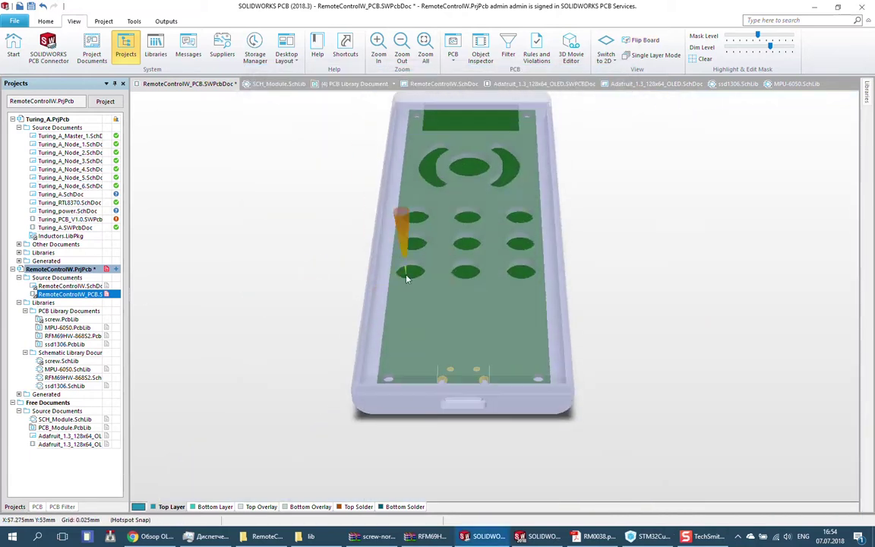
double_click(365, 247)
left_click(562, 268)
key("Return")
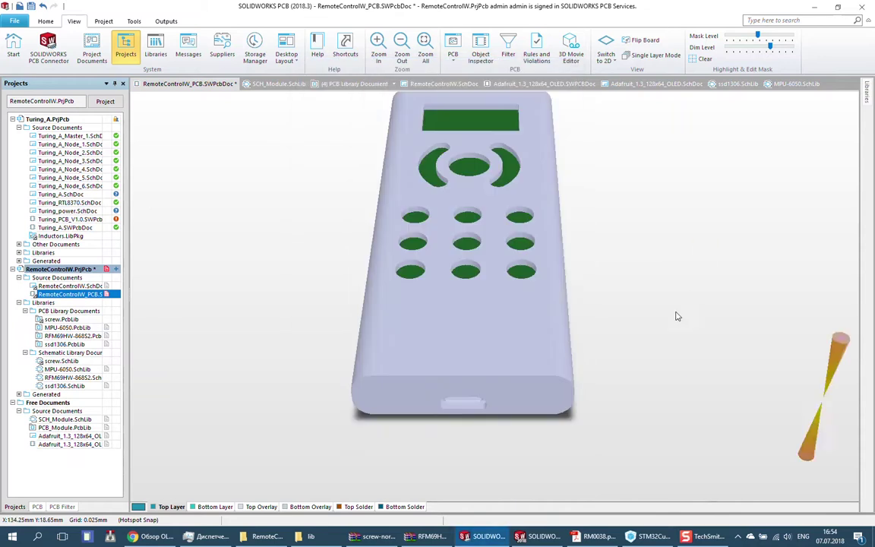
mouse_move(676, 314)
right_mouse_down("shift")
mouse_move(693, 178)
mouse_move(561, 328)
right_mouse_up("shift")
double_click(560, 328)
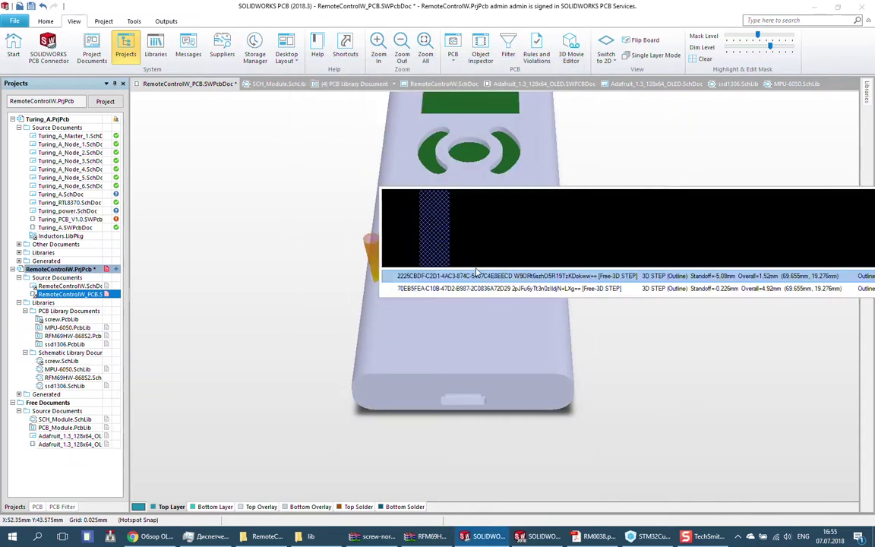
left_click(489, 262)
key("Return")
double_click(469, 367)
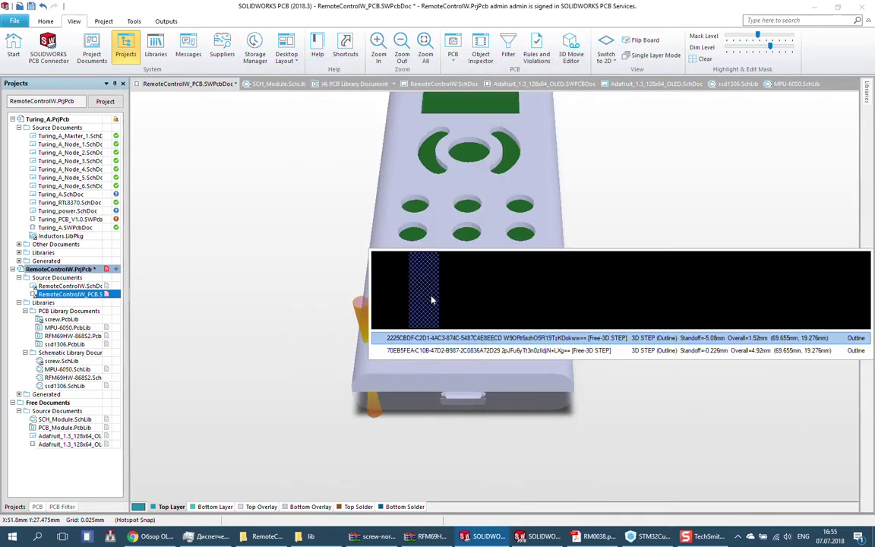
left_click(469, 337)
key("Return")
mouse_move(510, 399)
right_mouse_down("shift")
mouse_move(653, 312)
mouse_move(677, 181)
mouse_move(633, 228)
right_mouse_up("shift")
Return to 2D and save the RemoteControlW project and RemoteControlW_PCB document.
key("2")
right_click(84, 263)
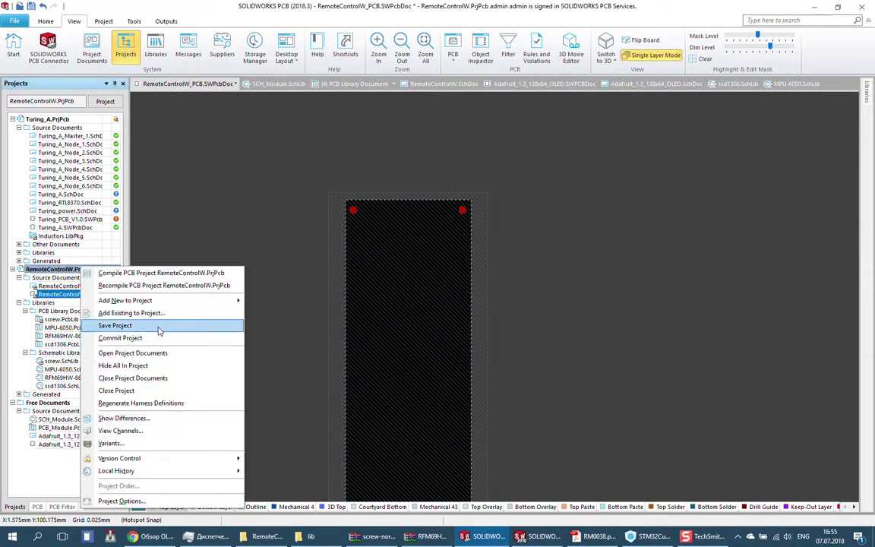
left_click(91, 324)
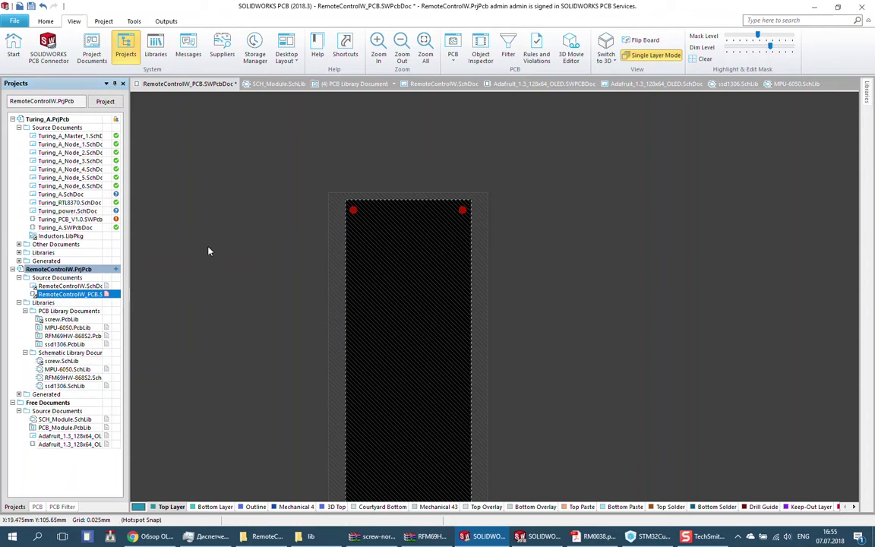
right_click(84, 294)
left_click(108, 339)
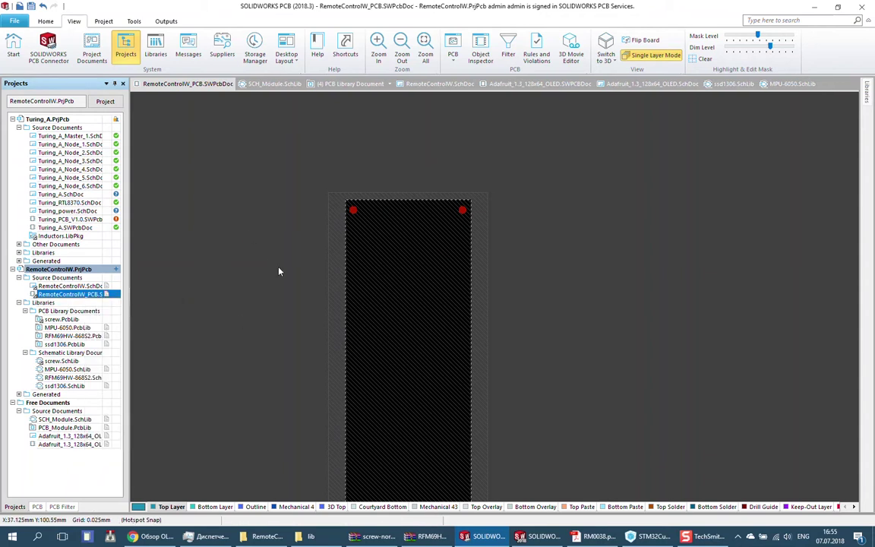
Run Update PCB Document with all changes disabled except OLED1, validate, execute, and nudge OLED1 up.
left_click(16, 49)
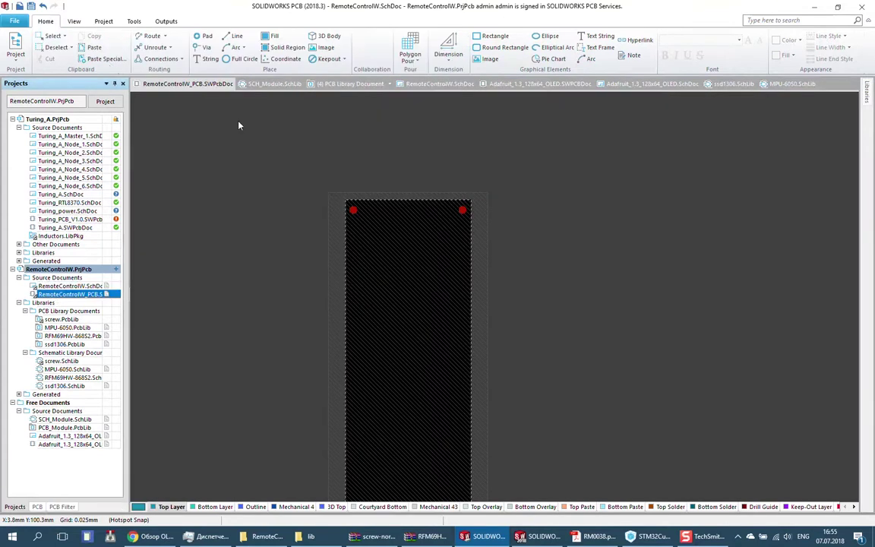
left_click(15, 49)
left_click(75, 189)
right_click(410, 271)
left_click(501, 428)
scroll(396, 332, "down", 5)
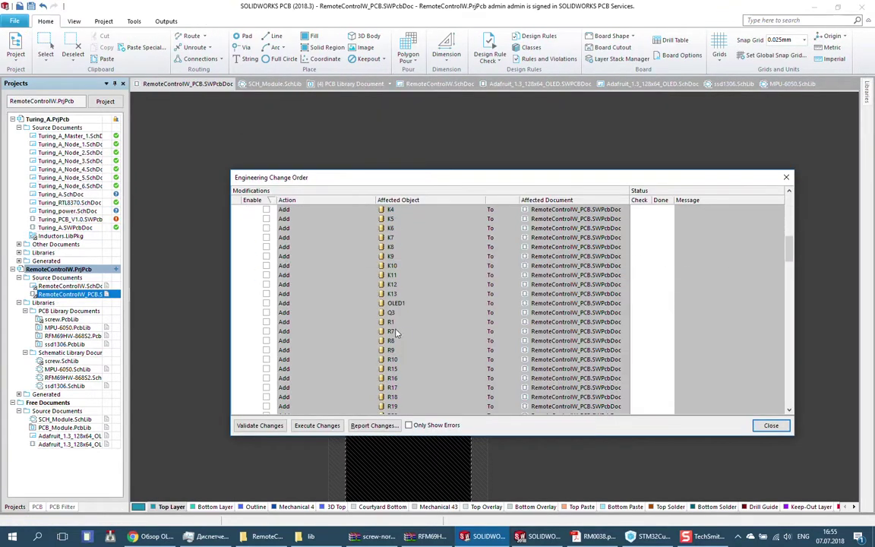
left_click(265, 425)
left_click(317, 425)
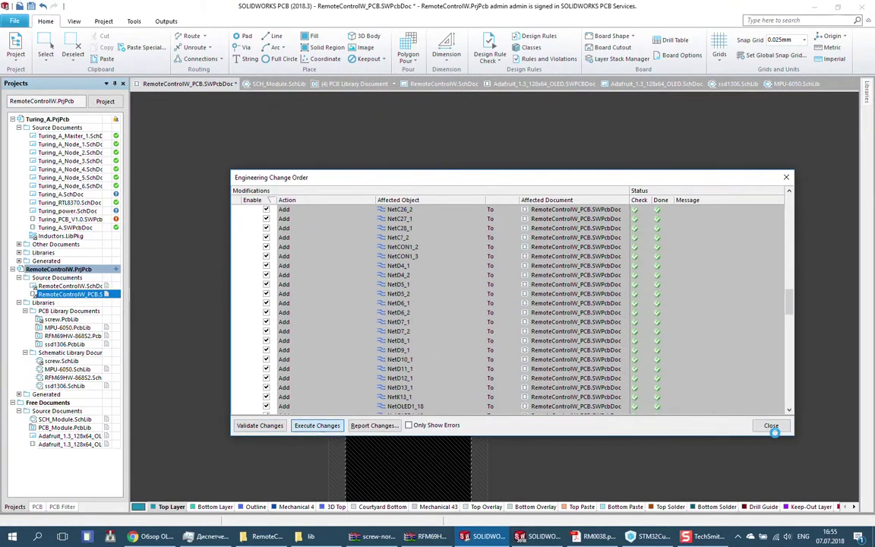
left_click(771, 425)
left_click_drag(448, 389, 448, 370)
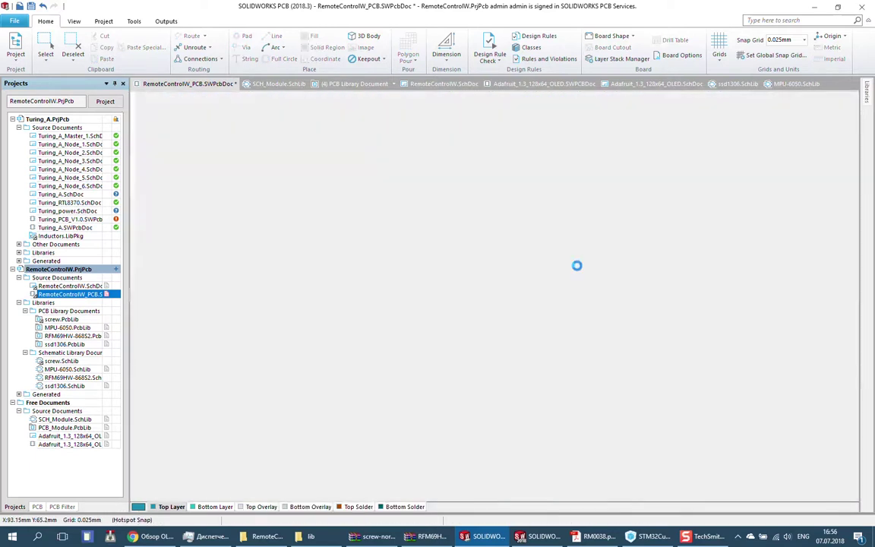
Move OLED1 lower on the board, checking the placement in 3D.
scroll(332, 230, "up", 3, "ctrl")
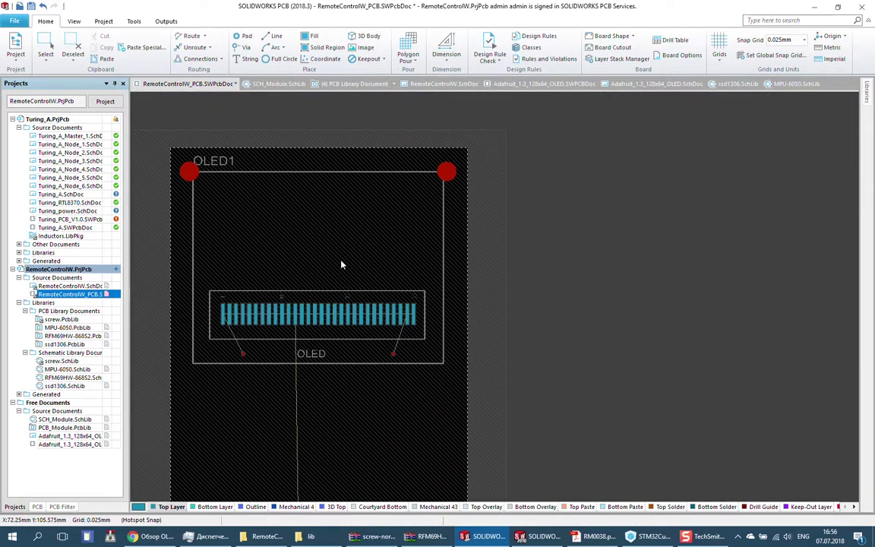
scroll(342, 263, "up", 2, "ctrl")
key("3")
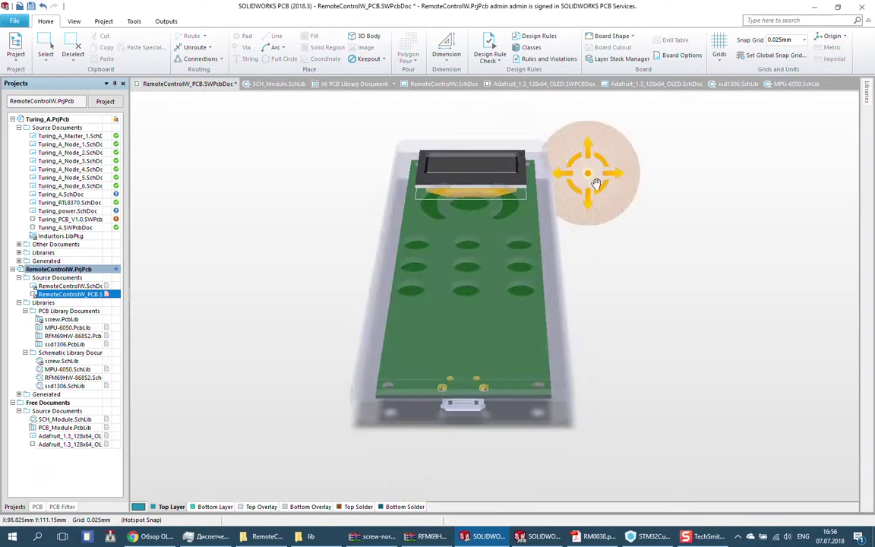
key("2")
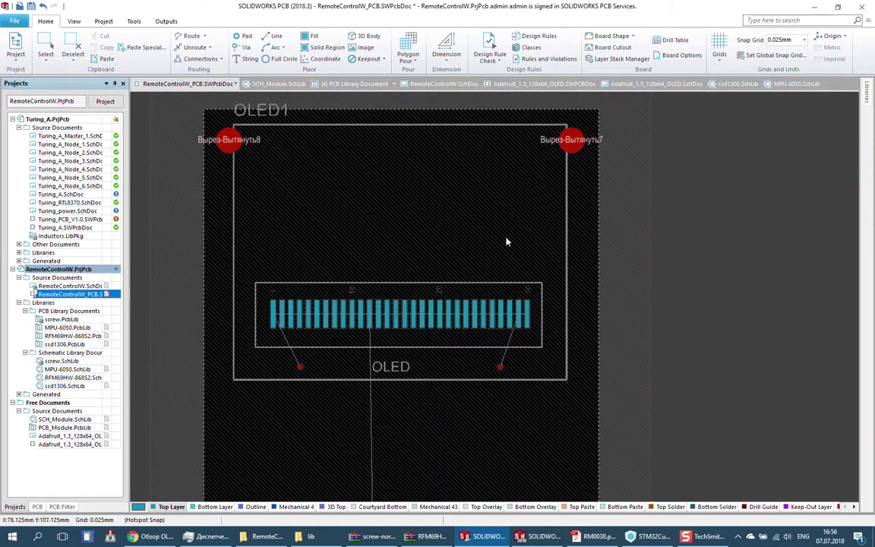
left_click_drag(507, 242, 505, 267)
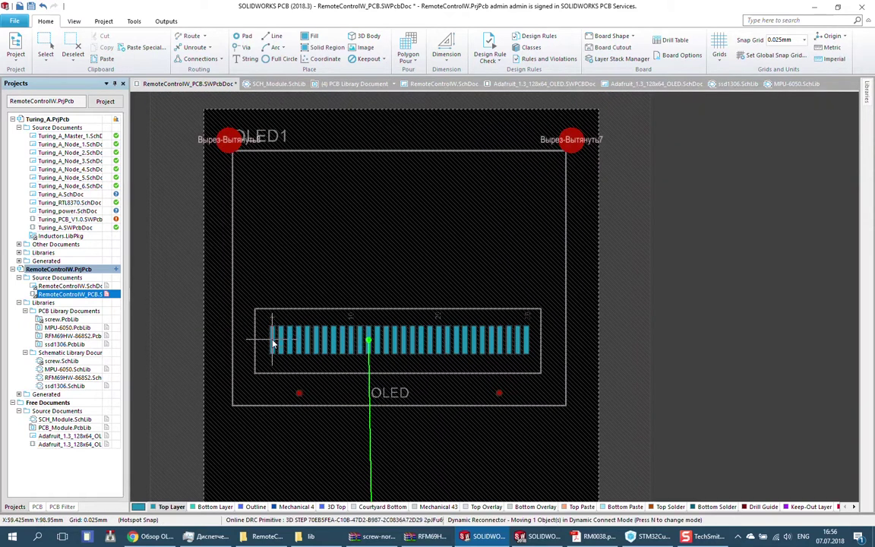
key("3")
key("2")
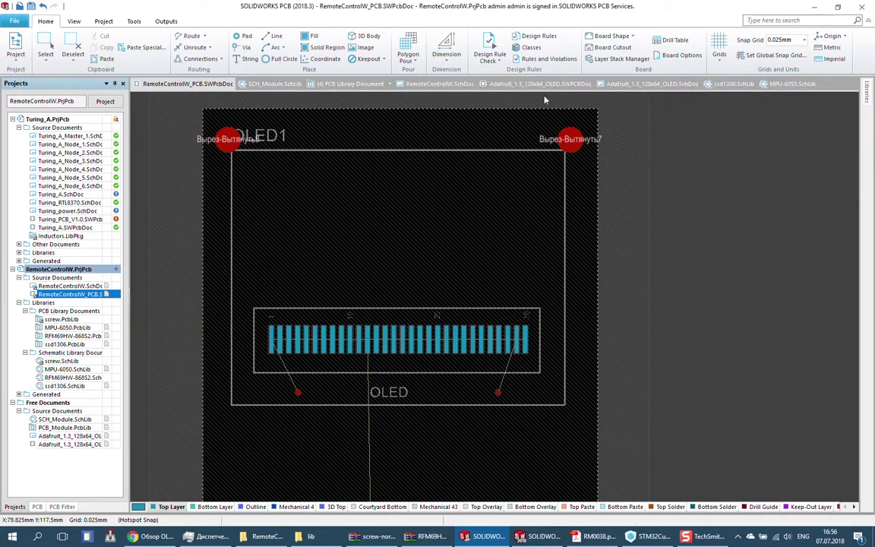
Try pushing the board to collaboration and dismiss the duplicate-pad error.
left_click(74, 20)
left_click(48, 49)
left_click(805, 198)
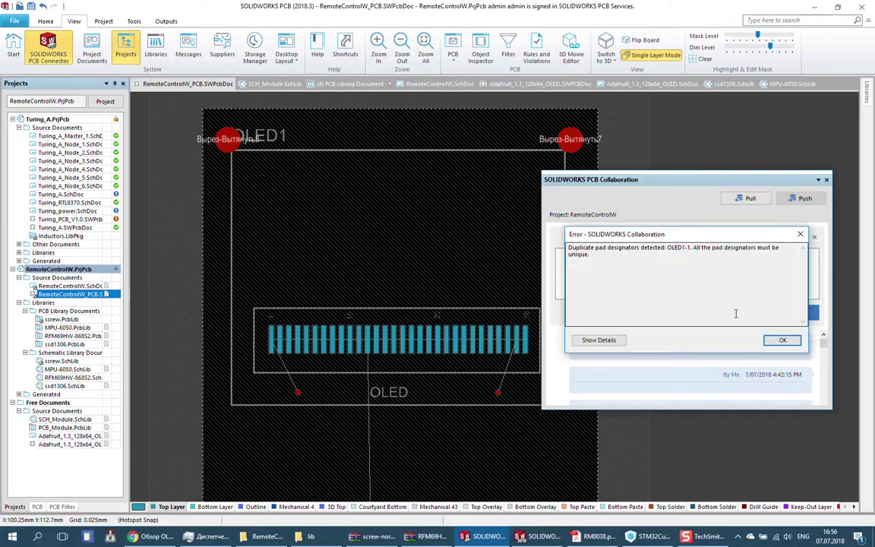
left_click(782, 339)
left_click(48, 49)
Check the properties of pad OLED1-1 and both OLED mounting pads, then save the PCB document.
scroll(448, 286, "up", 5, "ctrl")
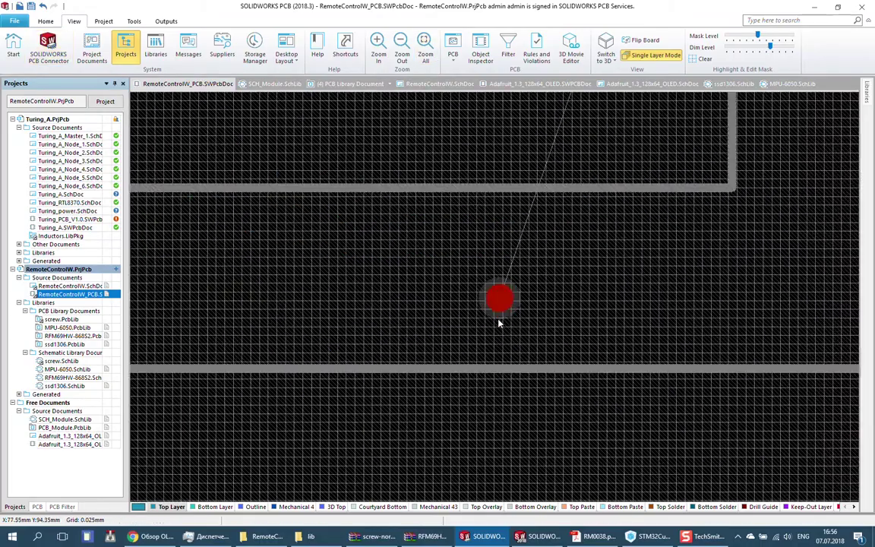
scroll(183, 300, "left", 5, "shift")
scroll(189, 293, "up", 3, "ctrl")
double_click(254, 297)
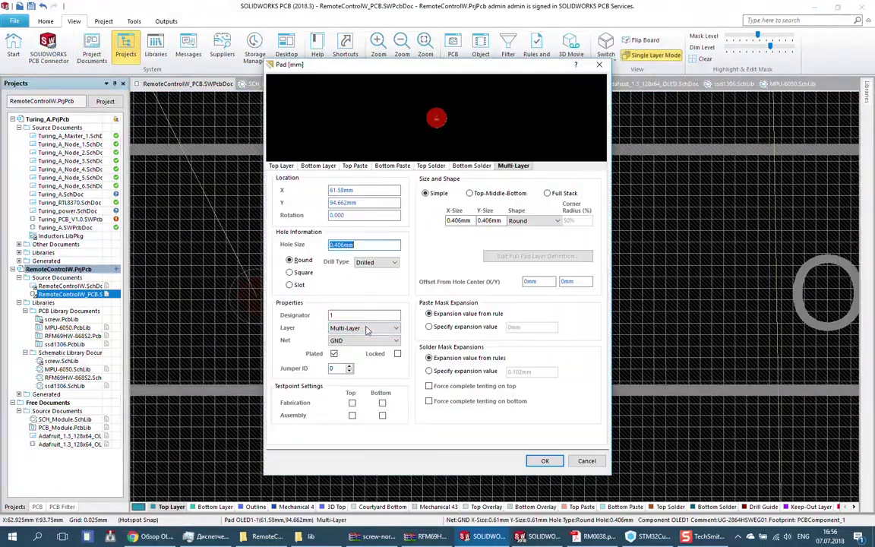
key("Return")
scroll(427, 281, "down", 2, "ctrl")
scroll(338, 277, "down", 3, "ctrl")
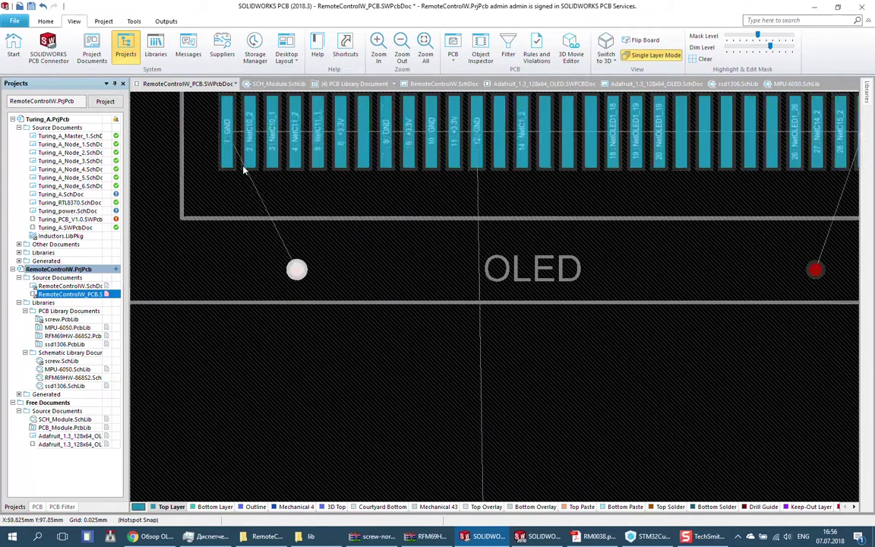
scroll(620, 160, "right", 3, "shift")
scroll(620, 160, "left", 3, "shift")
double_click(255, 270)
key("Return")
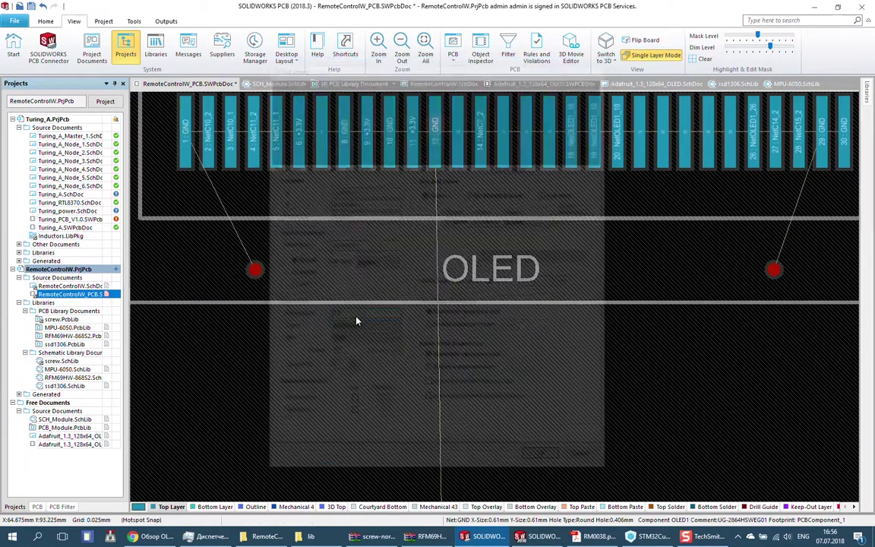
double_click(773, 271)
key("Return")
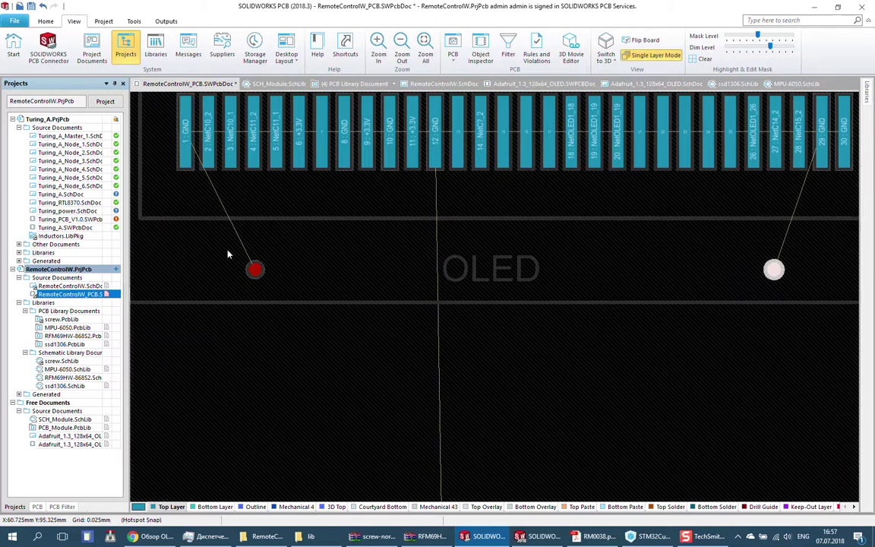
right_click(75, 294)
left_click(99, 343)
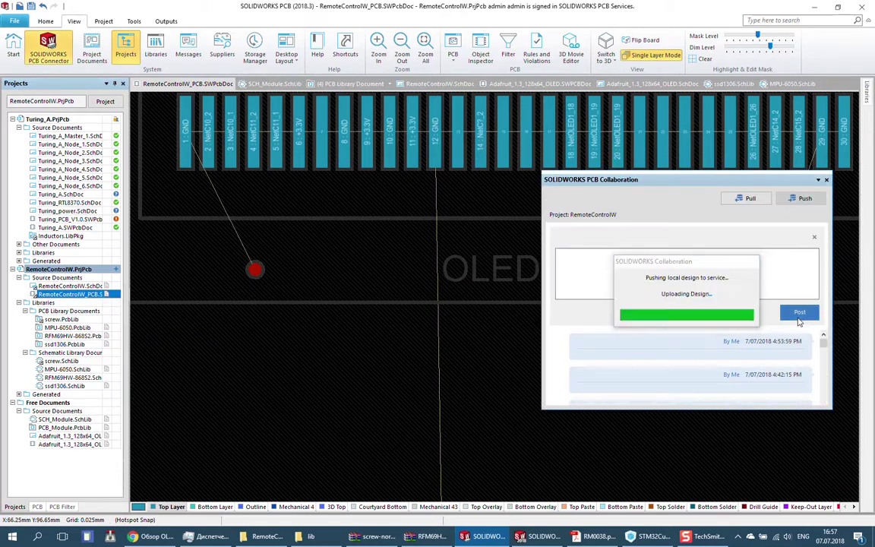
Accept the incoming OLED1 component in the remote assembly and rotate it toward the front.
left_click(539, 537)
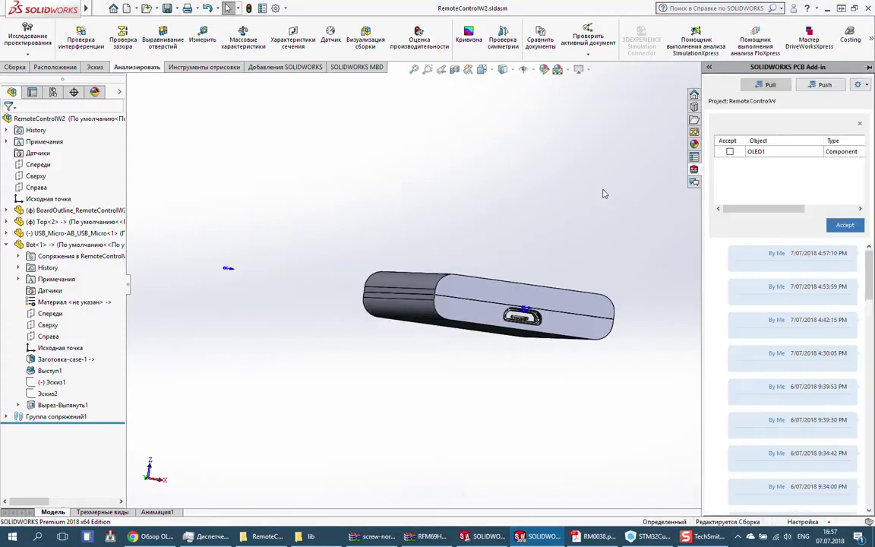
left_click(847, 226)
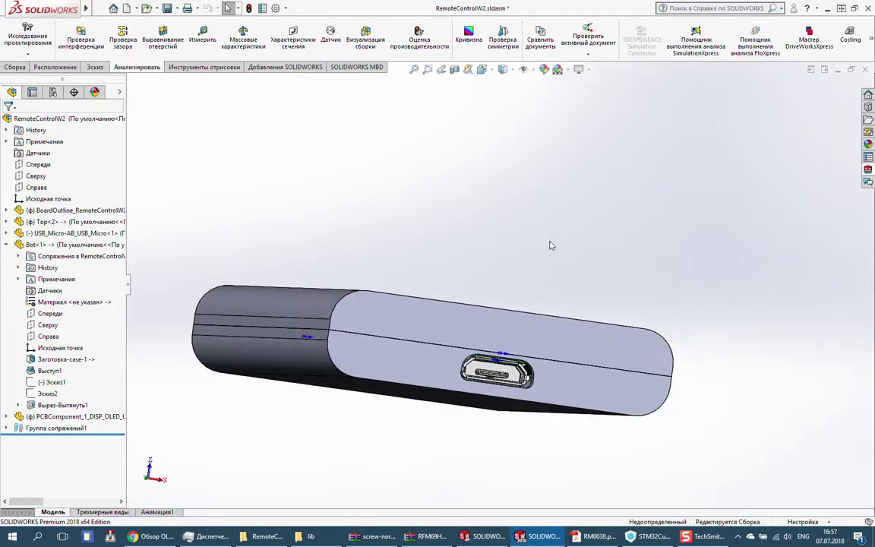
middle_click_drag(552, 245, 699, 201)
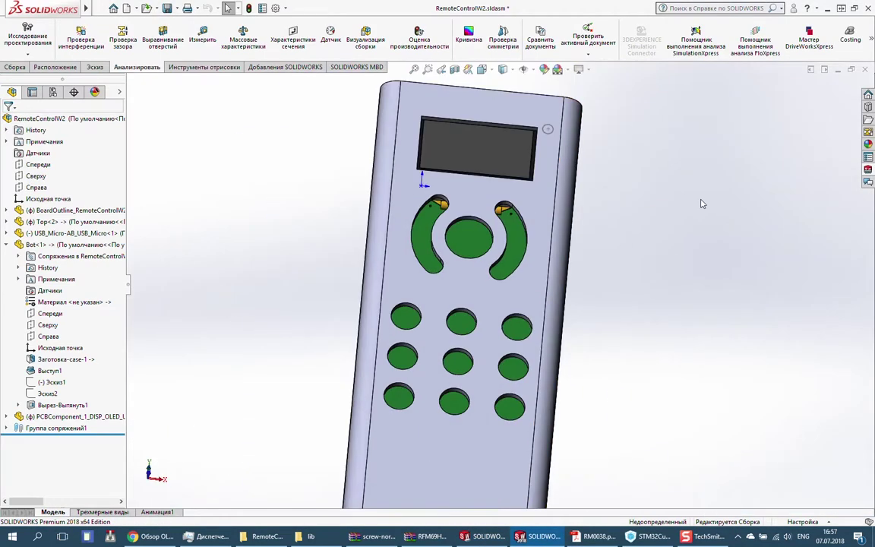
scroll(653, 197, "up", 5)
Make the top cover transparent and view the OLED straight from the front.
right_click(510, 134)
left_click(630, 173)
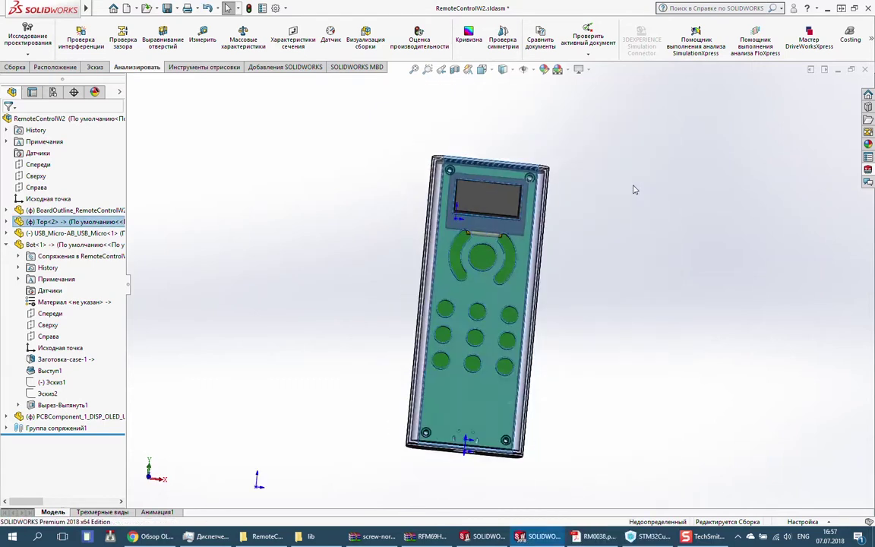
middle_click_drag(632, 189, 608, 174)
left_click(482, 70)
left_click(406, 262)
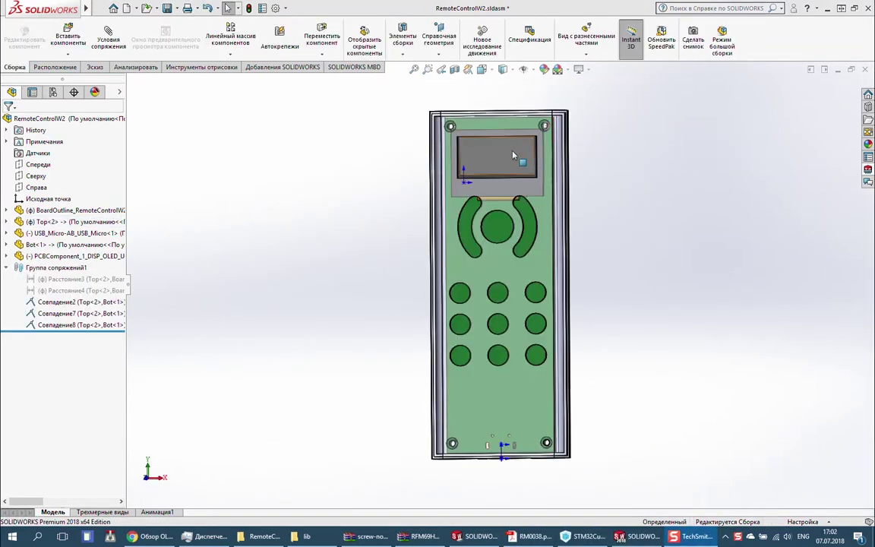
scroll(456, 177, "down", 2)
scroll(406, 387, "down", 6)
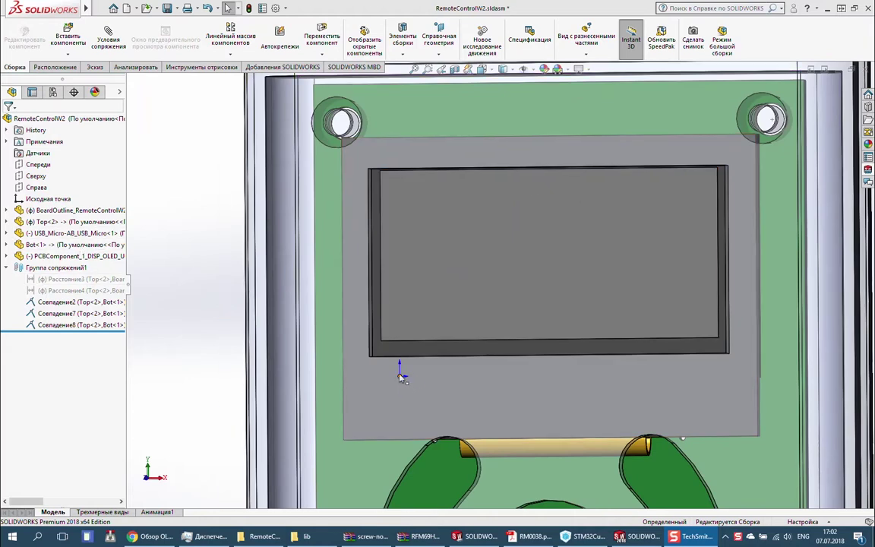
Nudge the OLED display, then measure its edge against the case opening, checking the figure in Calculator.
left_click_drag(400, 375, 545, 285)
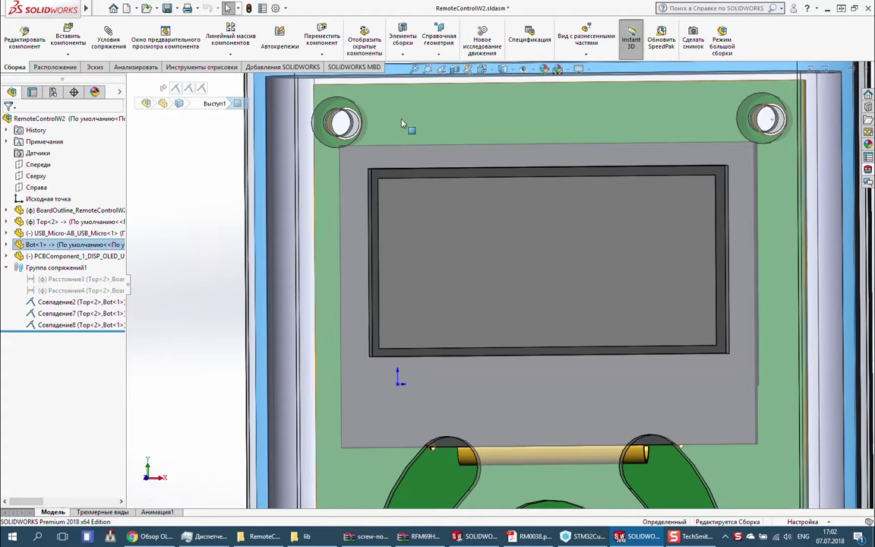
left_click(235, 202)
key("ctrl+1")
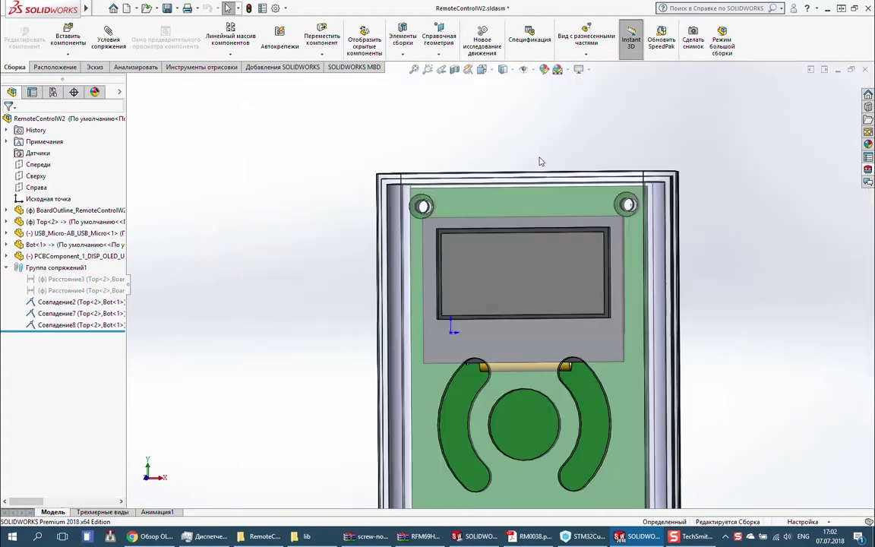
scroll(486, 199, "down", 5)
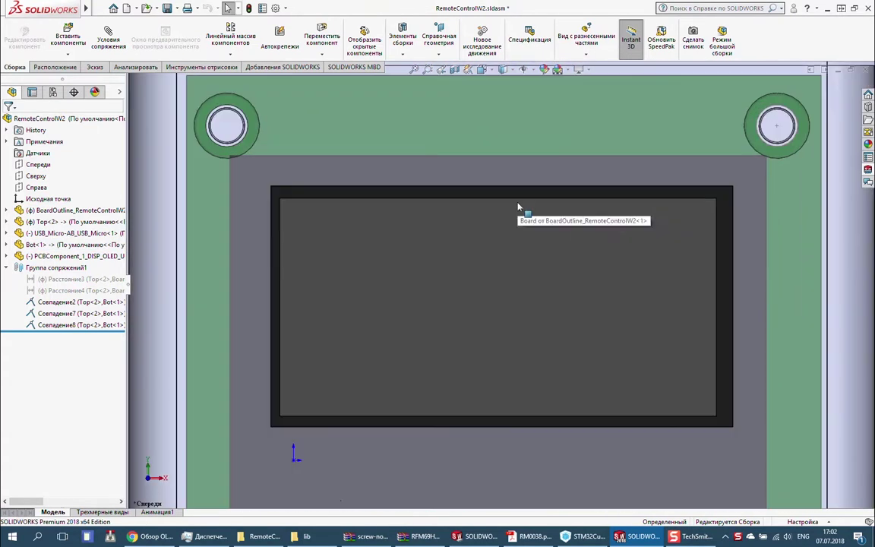
left_click(136, 67)
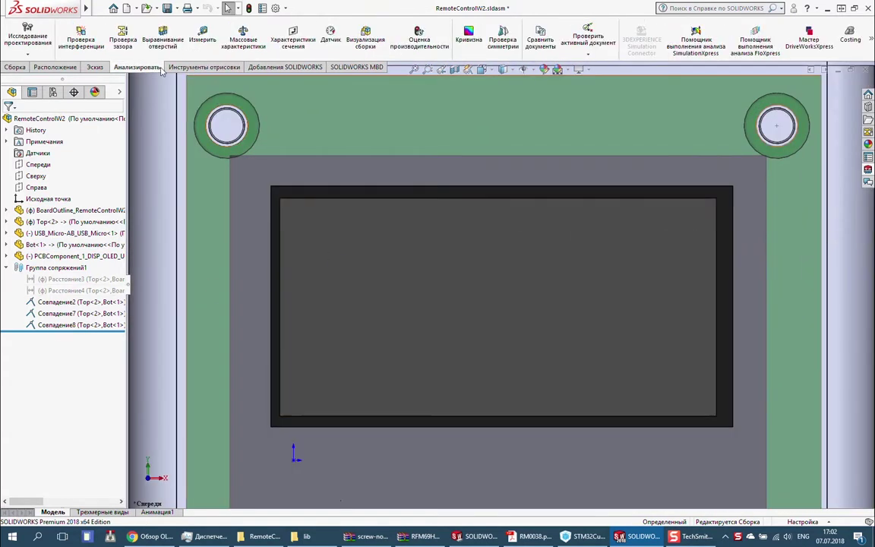
left_click(202, 38)
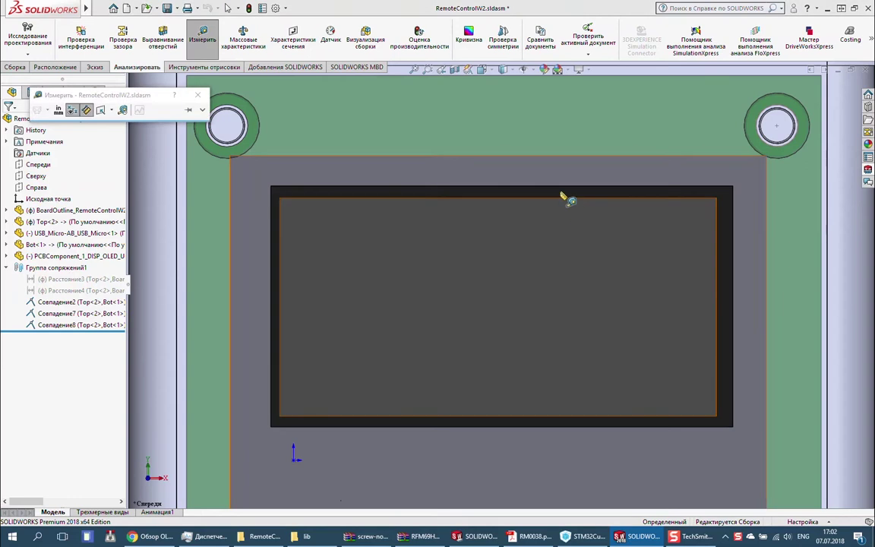
left_click(39, 537)
type("калькулятор")
key("Return")
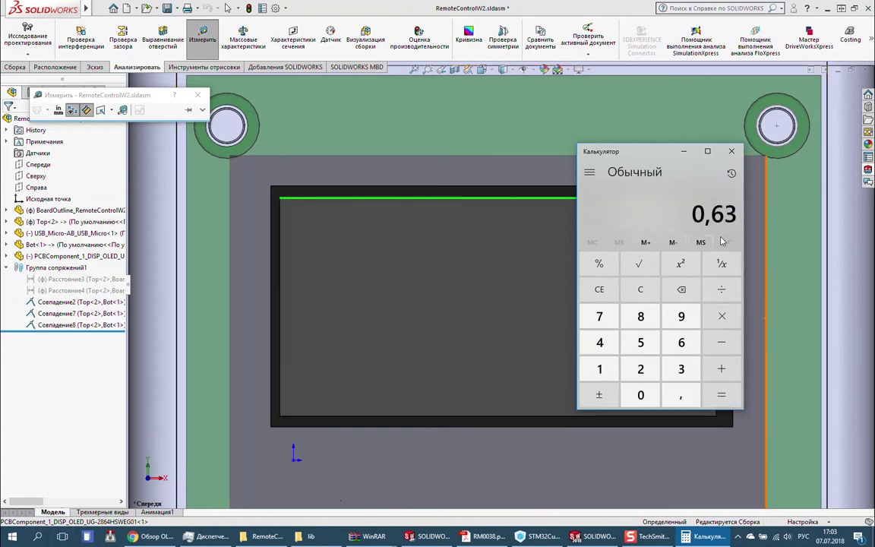
left_click(607, 199)
key("Escape")
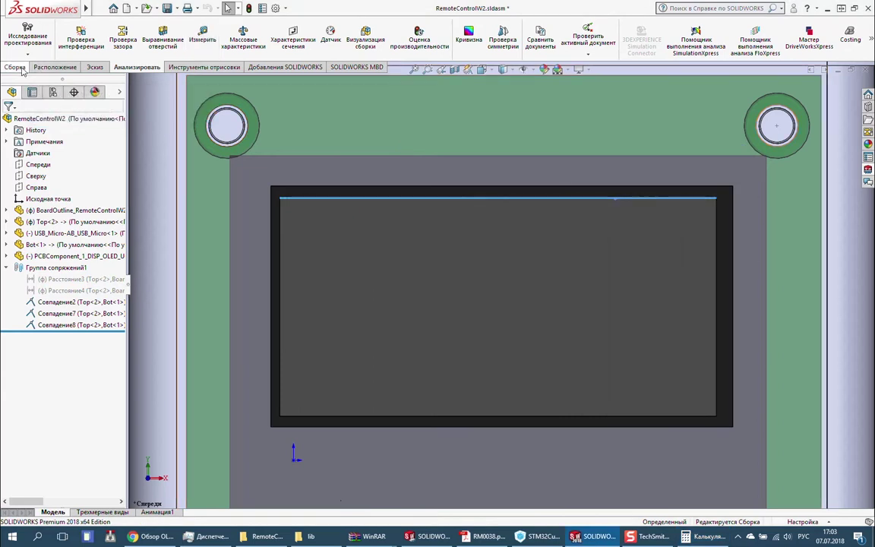
Add a 0.63 mm distance mate between the display's left edge and the cutout's left edge.
left_click(14, 67)
left_click(109, 38)
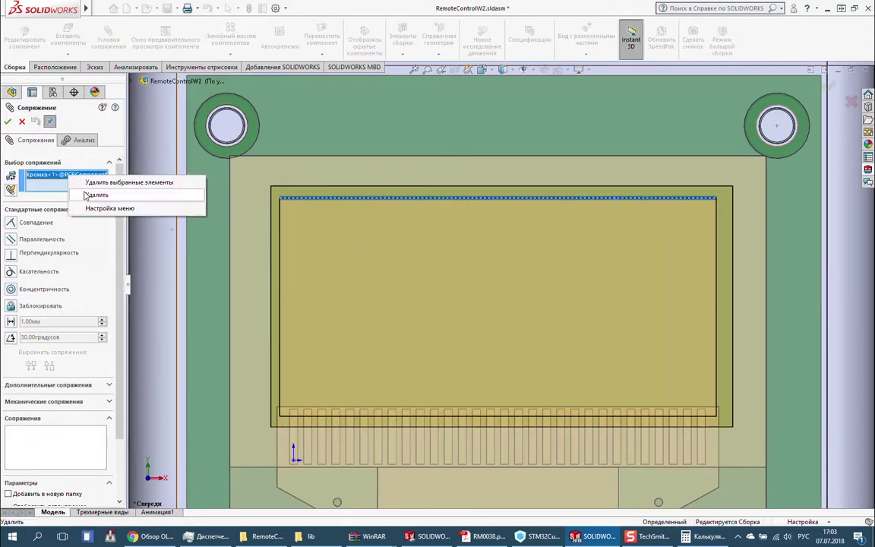
left_click(96, 195)
left_click(279, 254)
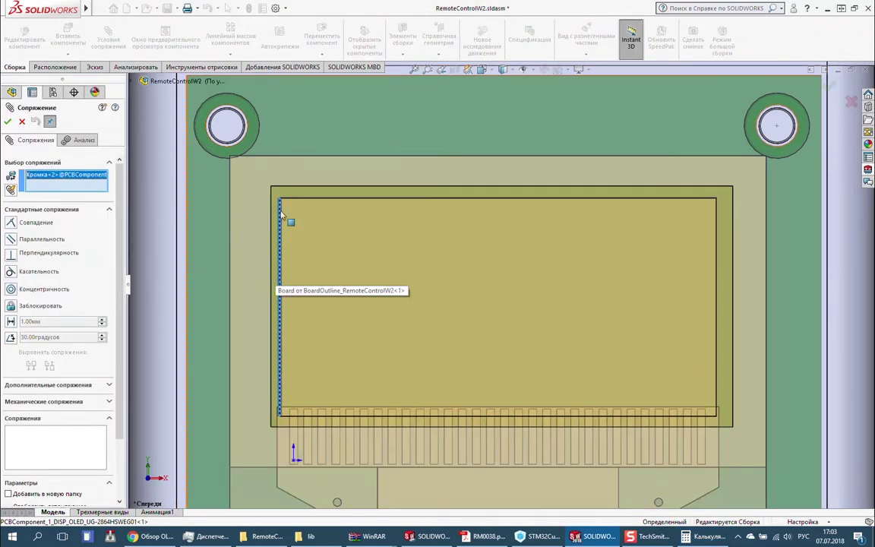
left_click(271, 283)
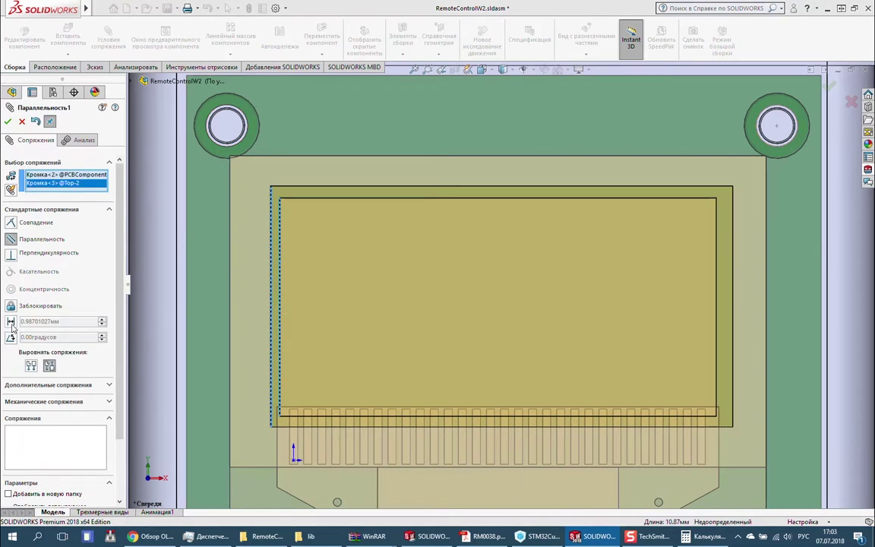
left_click(11, 322)
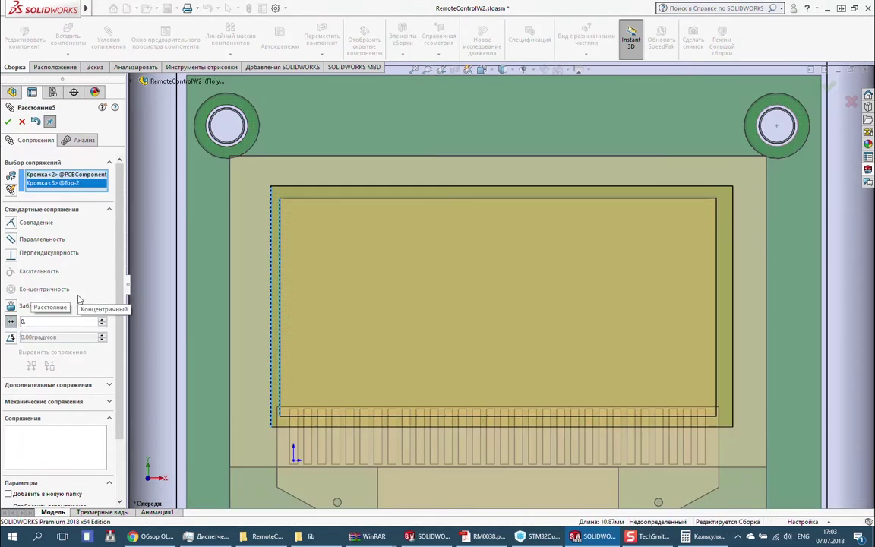
type("63")
key("Return")
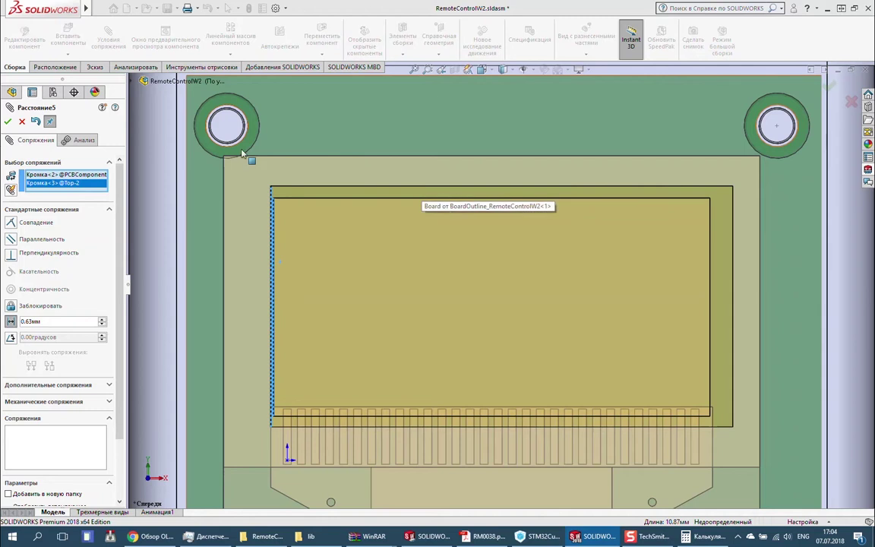
key("Return")
key("Return")
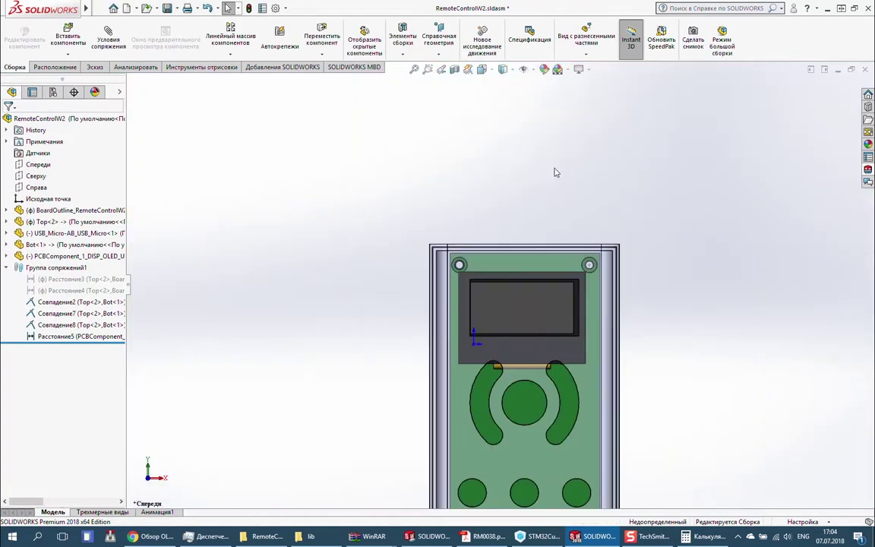
Orbit the assembly and measure the display to inspect how it sits in its recess.
right_click(607, 282)
mouse_move(607, 282)
middle_mouse_down()
mouse_move(605, 192)
mouse_move(309, 147)
middle_mouse_up()
left_click(76, 221)
left_click(615, 179)
left_click(135, 67)
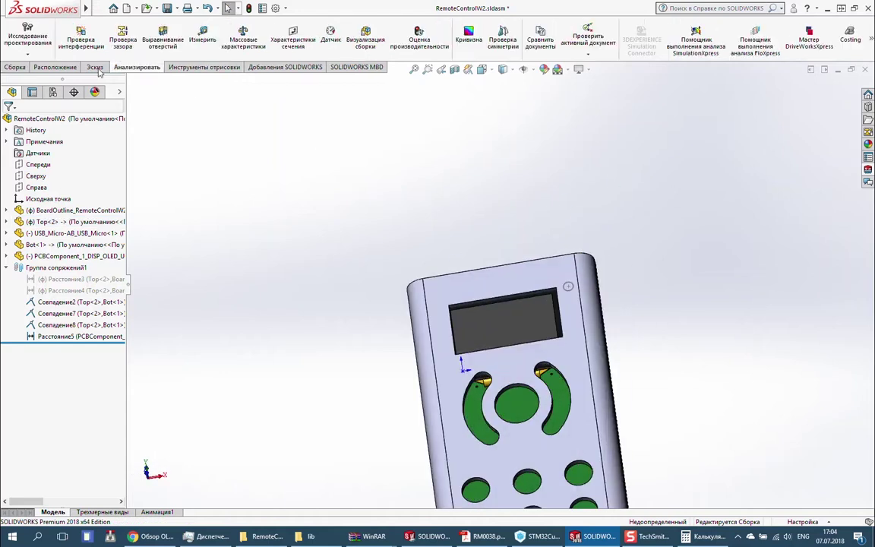
left_click(95, 67)
left_click(136, 67)
left_click(202, 34)
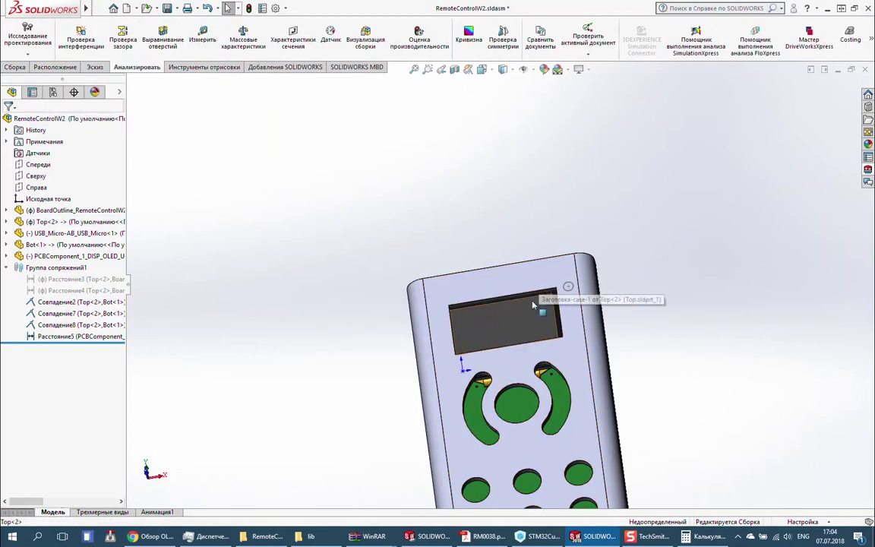
scroll(516, 281, "down", 5)
key("Escape")
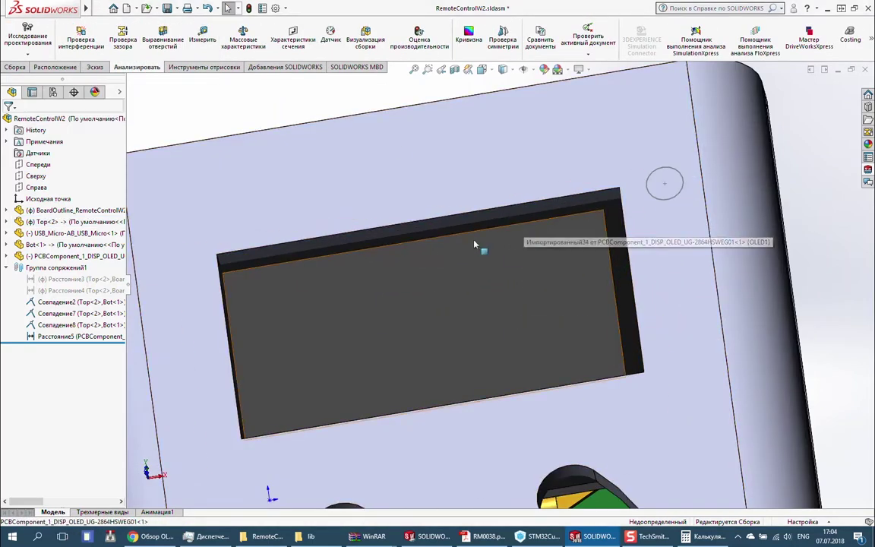
middle_click_drag(196, 295, 283, 326)
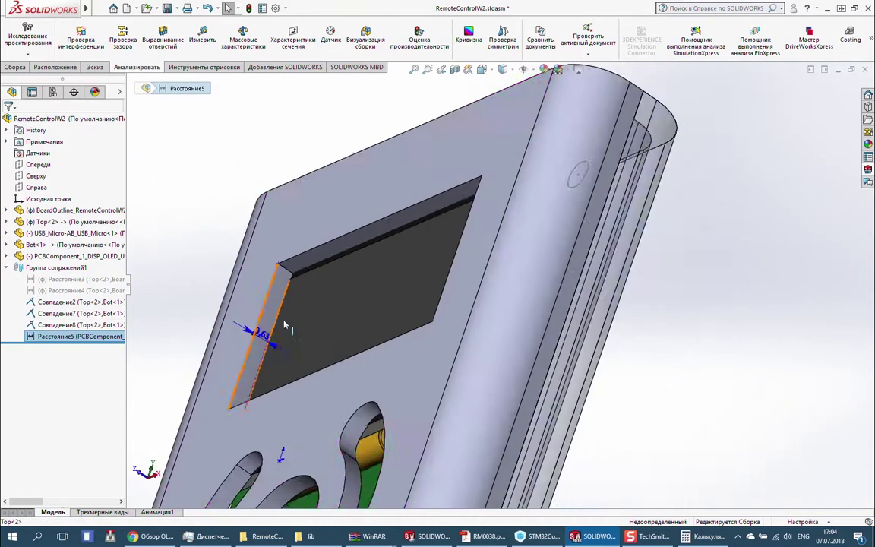
scroll(228, 349, "down", 3)
Edit the Расстояние5 mate, trying Parallel and Perpendicular types before settling on Parallel.
right_click(112, 336)
left_click(124, 304)
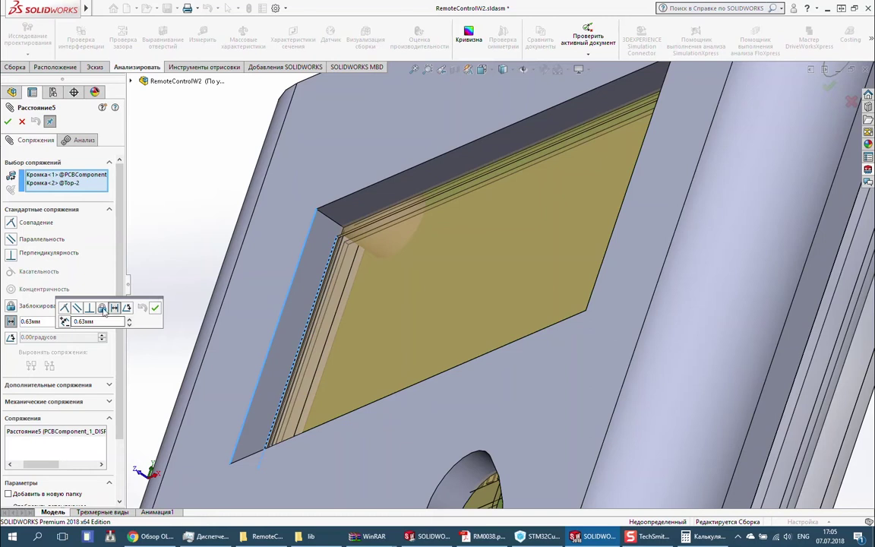
left_click(30, 240)
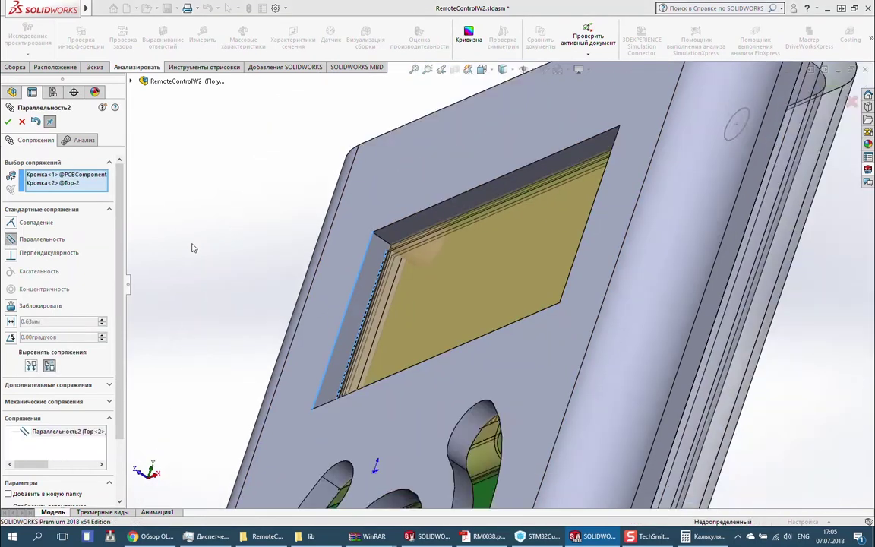
mouse_move(191, 246)
middle_mouse_down()
mouse_move(180, 192)
mouse_move(163, 198)
middle_mouse_up()
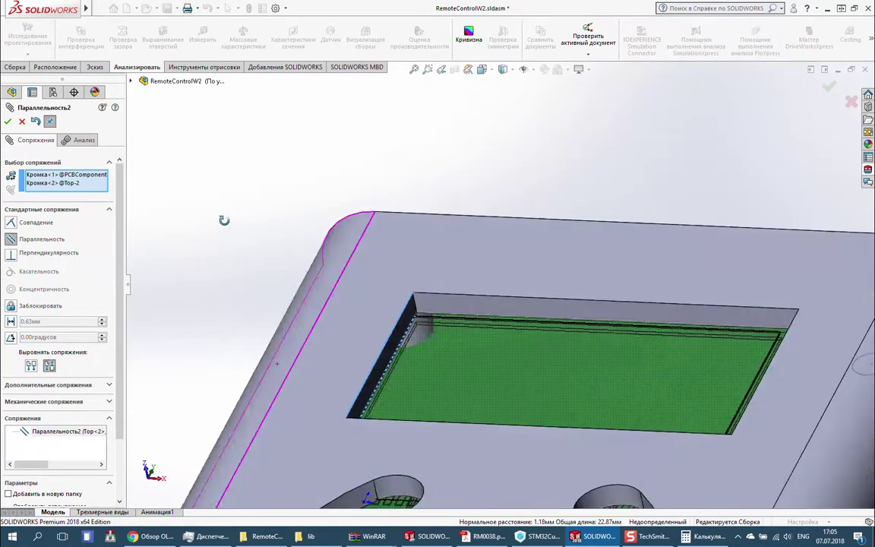
left_click(11, 254)
left_click(10, 239)
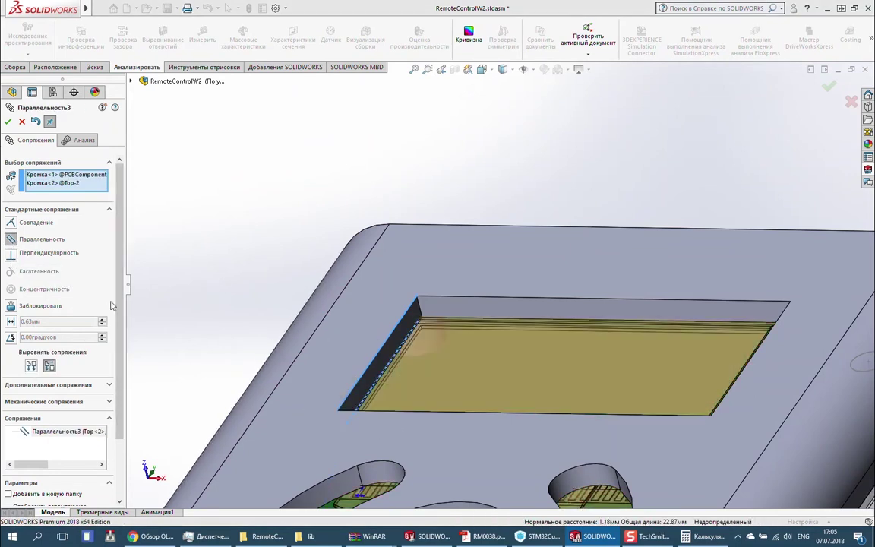
Swap in the opening's side face and make it a distance mate (Расстояние6), then view from the front.
right_click(72, 183)
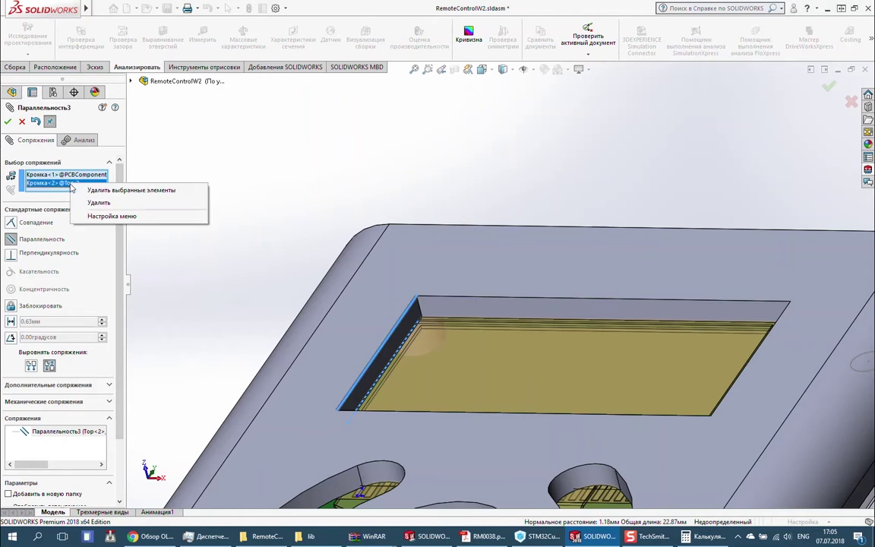
left_click(385, 354)
left_click(74, 322)
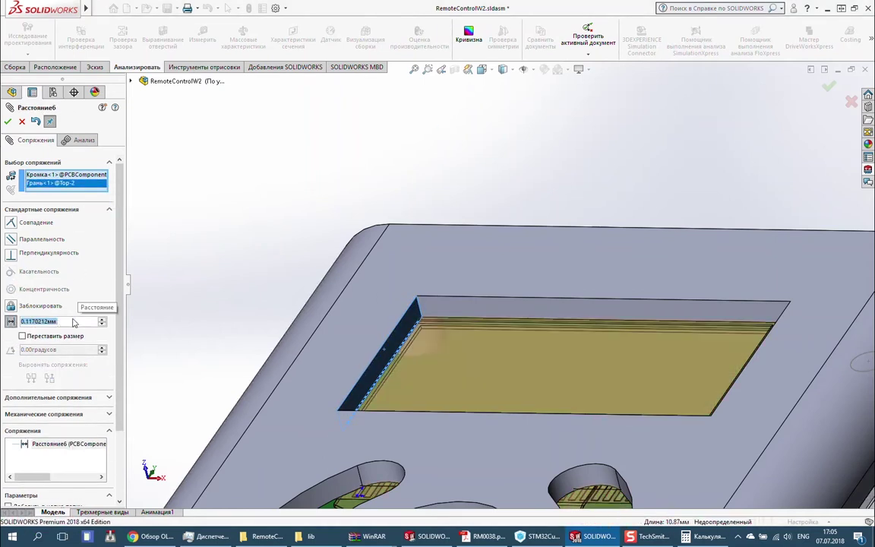
key("Return")
middle_click_drag(383, 349, 351, 311)
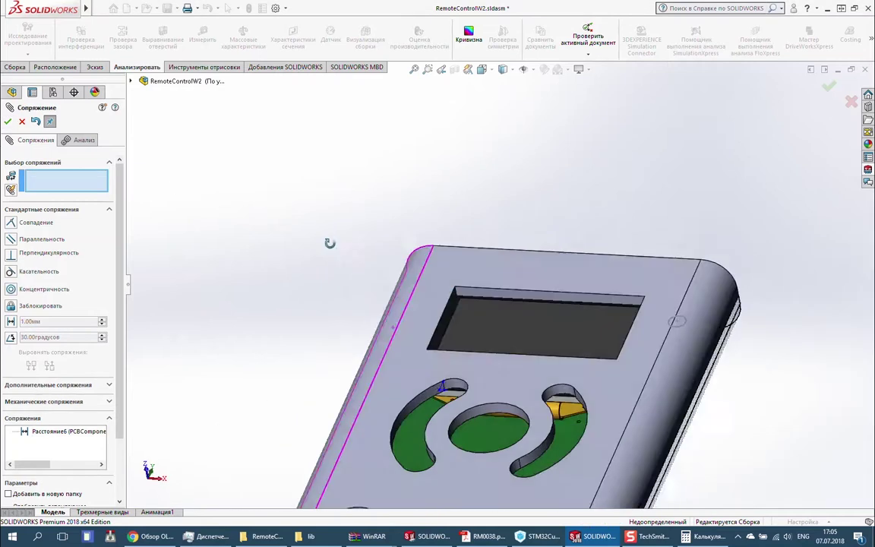
key("space")
left_click(499, 191)
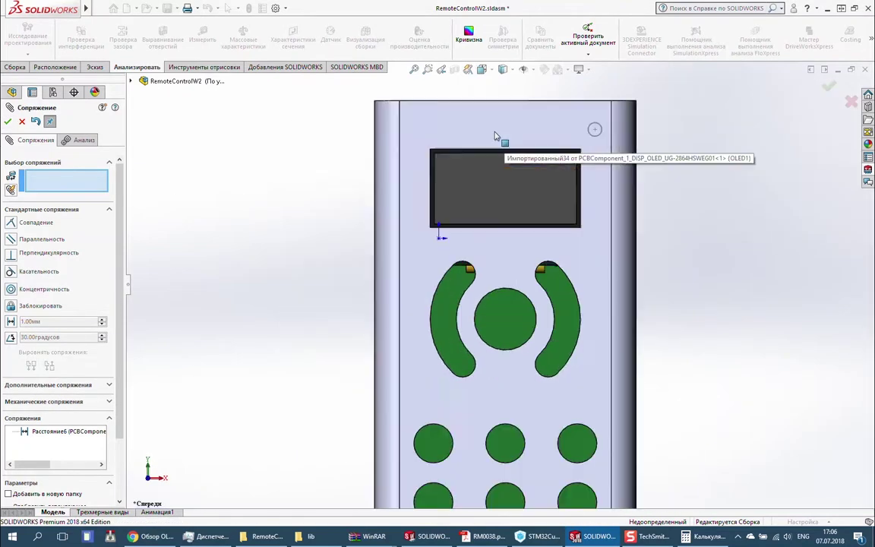
Measure the display's left edge at 10.87 mm, double-checking the value in Calculator.
scroll(493, 251, "down", 3)
scroll(493, 251, "down", 2)
key("Escape")
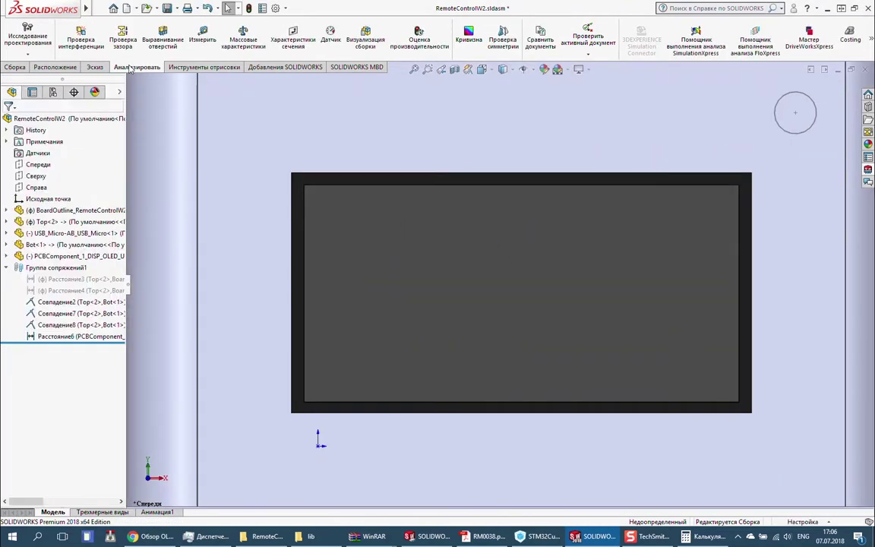
left_click(203, 40)
left_click(304, 258)
left_click(706, 536)
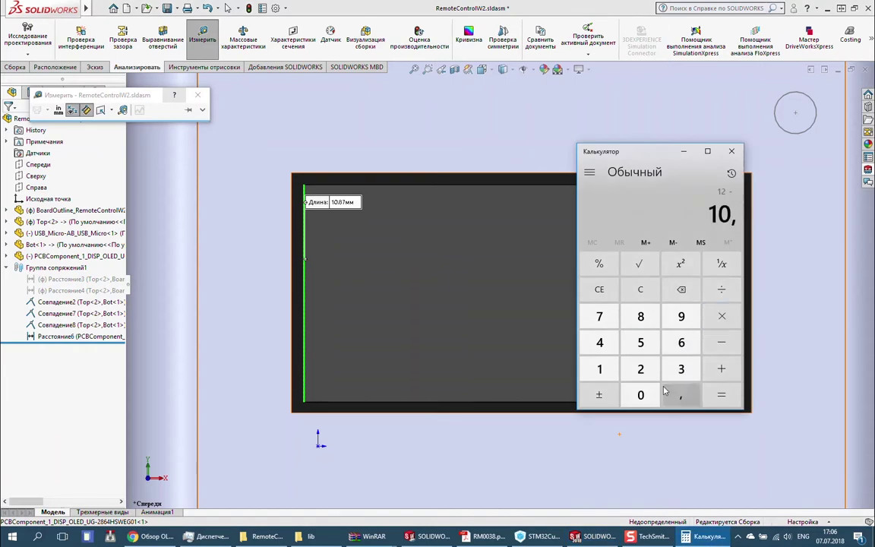
left_click(741, 152)
key("Escape")
Select the display's top edge and start a new mate on it.
left_click(357, 185)
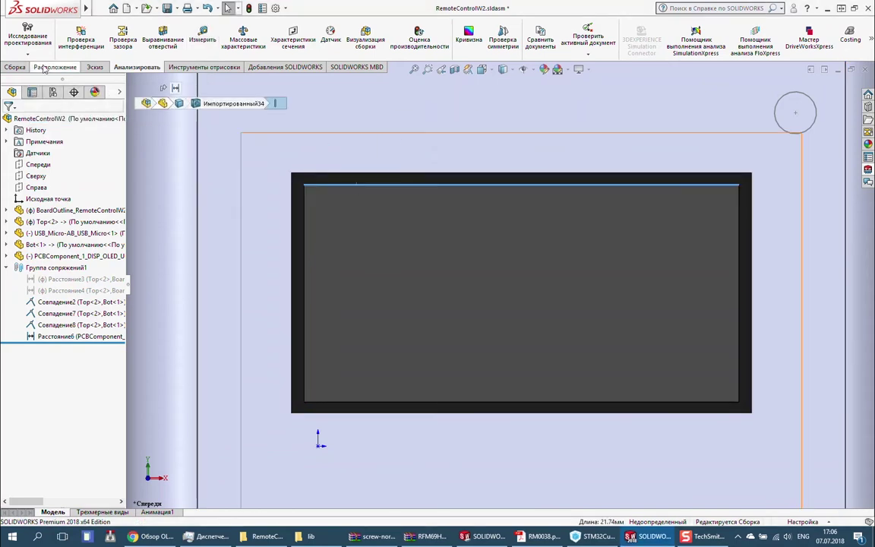
left_click(44, 68)
left_click(14, 67)
left_click(109, 38)
Mate the display's top edge 0.60 mm from the case opening face, creating Расстояние7.
key("z")
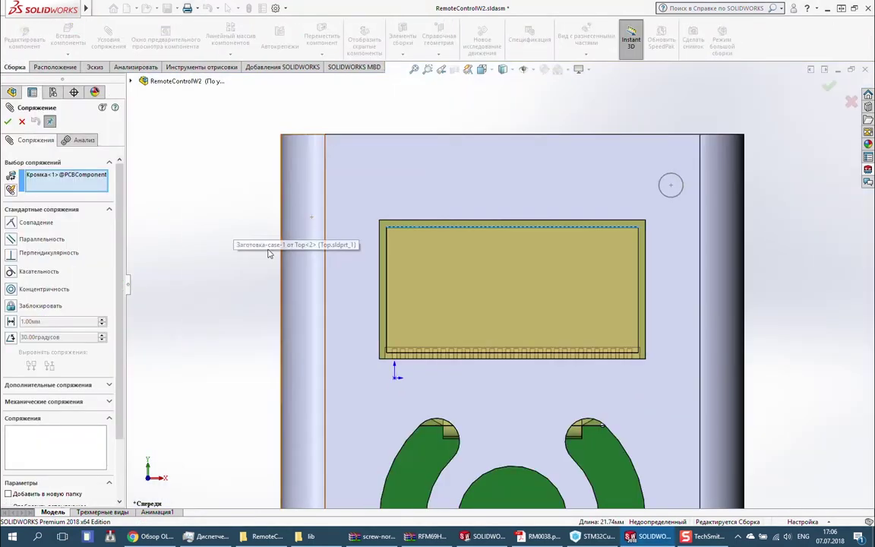
middle_click_drag(232, 235, 252, 162)
key("Escape")
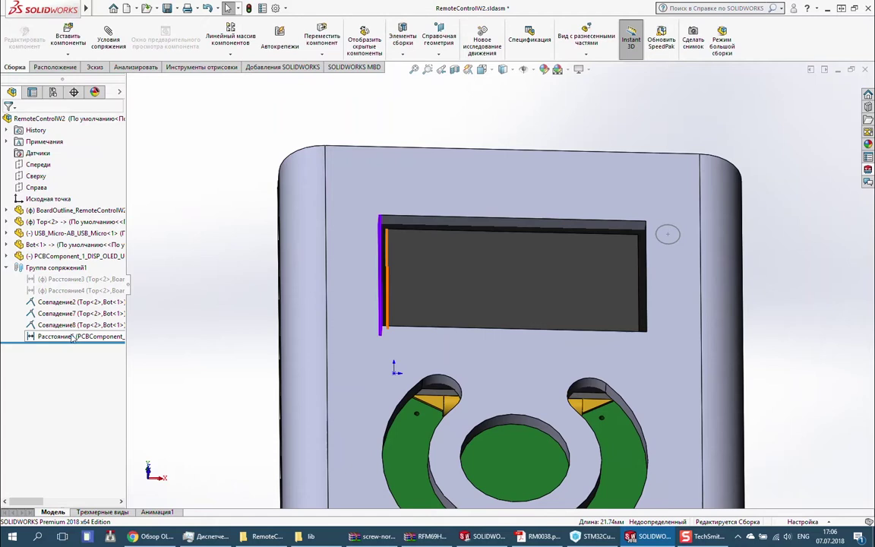
left_click(107, 38)
left_click(488, 232)
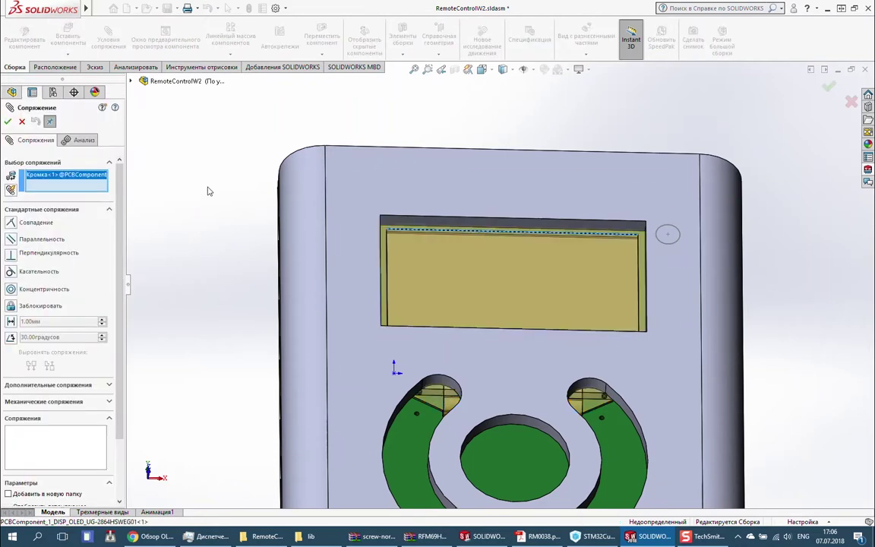
left_click(442, 223)
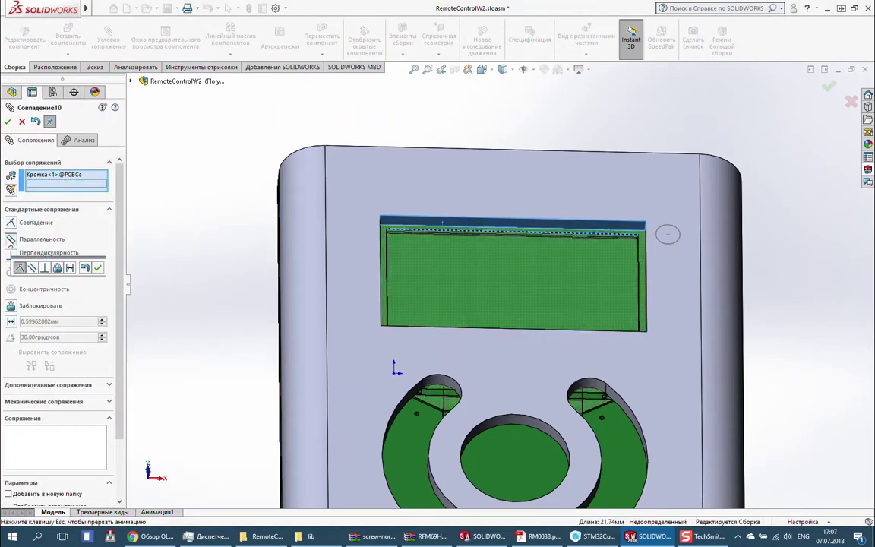
key("Return")
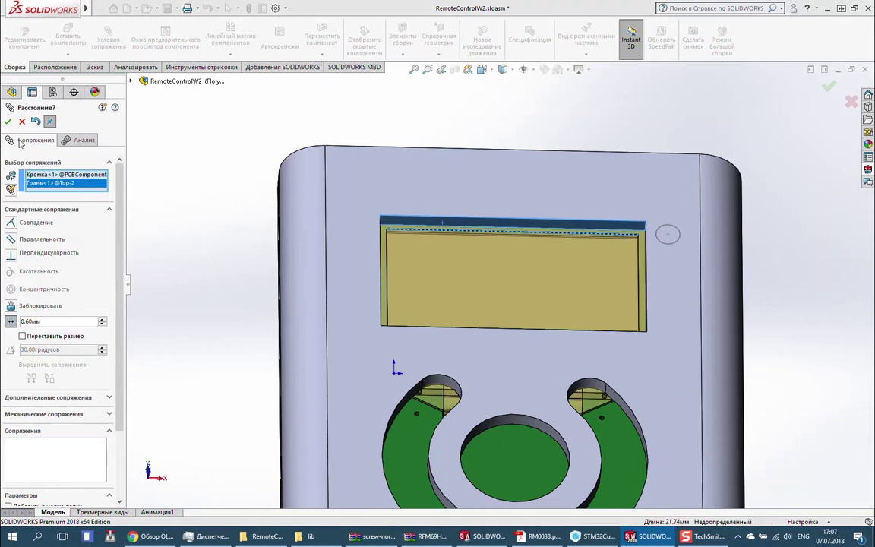
key("Return")
key("Escape")
key("ctrl+1")
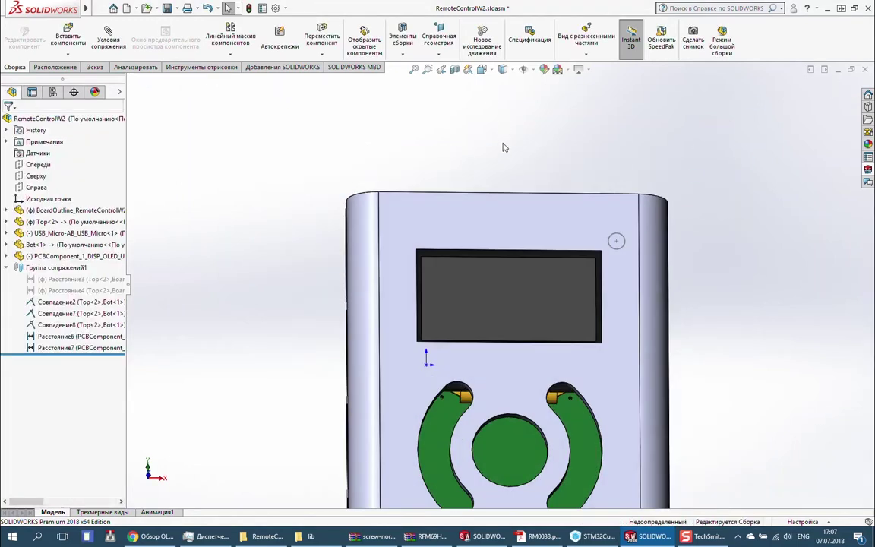
Inspect the enclosure from the top and an oblique angle over the buttons, then return to the front view.
right_click_drag(502, 156, 505, 158)
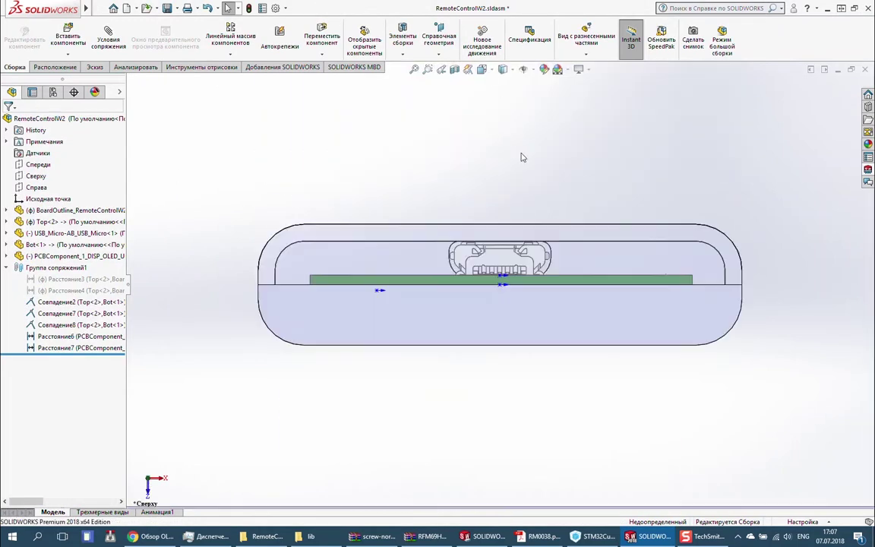
scroll(521, 157, "down", 5)
middle_click_drag(521, 189, 485, 84)
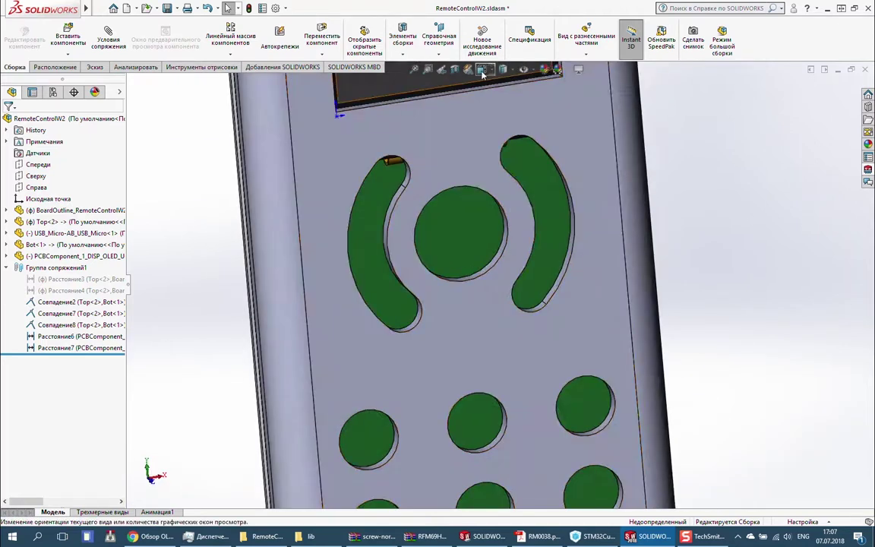
key("ctrl+1")
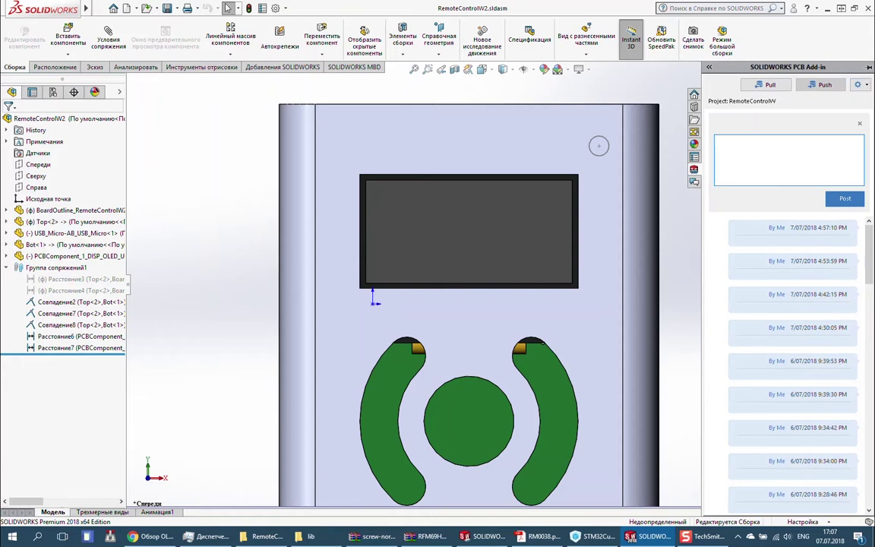
type("Oled")
Accept the incoming OLED1, Bot and Top changes on the PCB board.
left_click(845, 199)
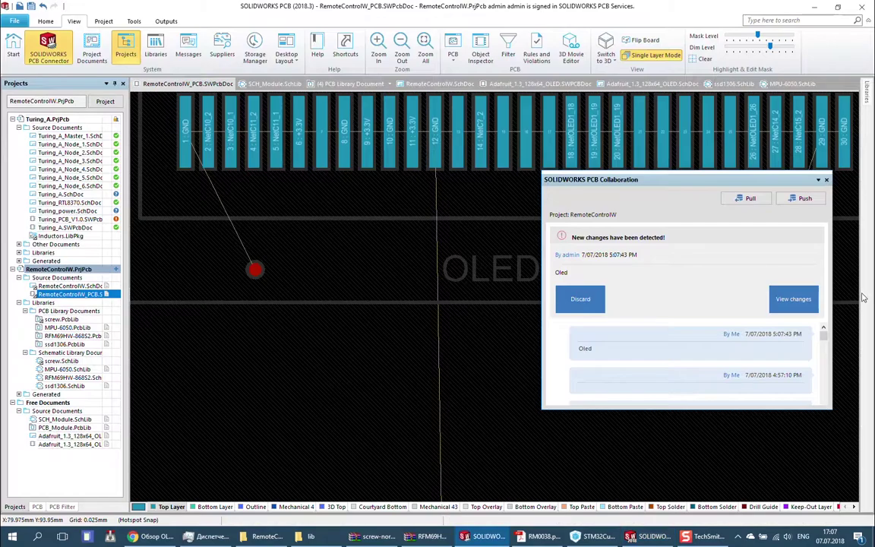
left_click(799, 338)
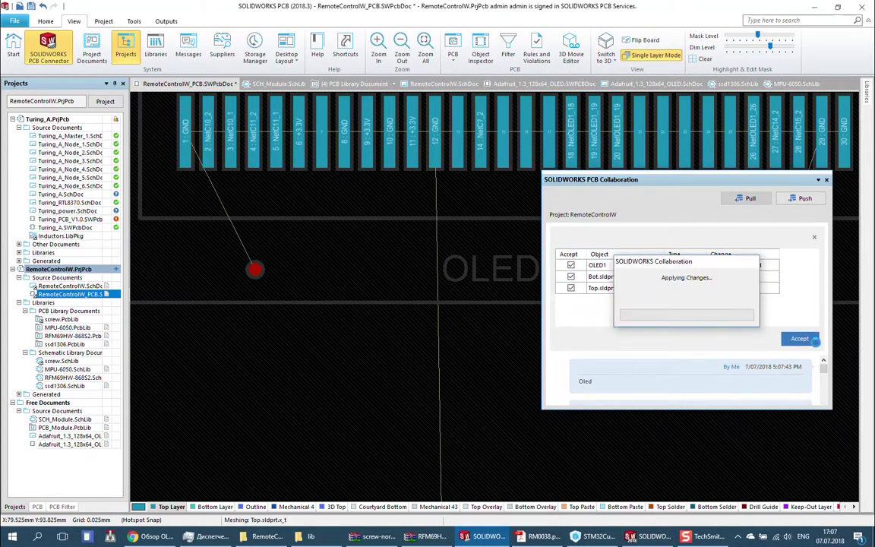
scroll(425, 227, "up", 2)
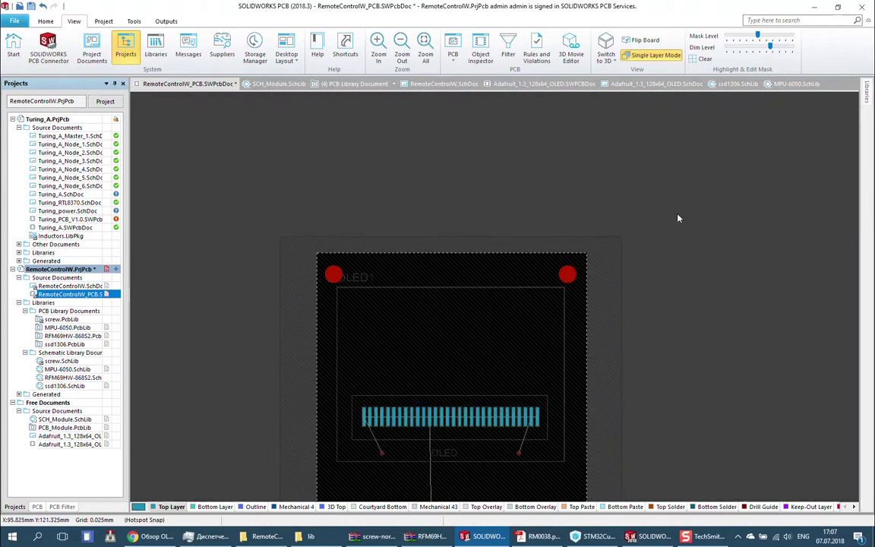
scroll(589, 185, "down", 3)
scroll(557, 195, "up", 3)
scroll(410, 271, "up", 3, "ctrl")
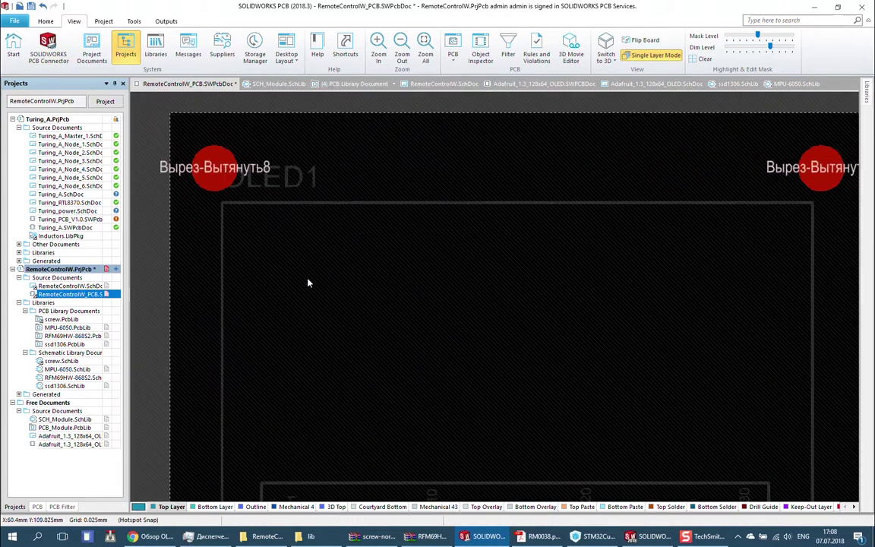
scroll(304, 199, "down", 2, "ctrl")
Look over the board in 3D, then go back to the 2D layout.
key("3")
right_click_drag(578, 279, 578, 293, "shift")
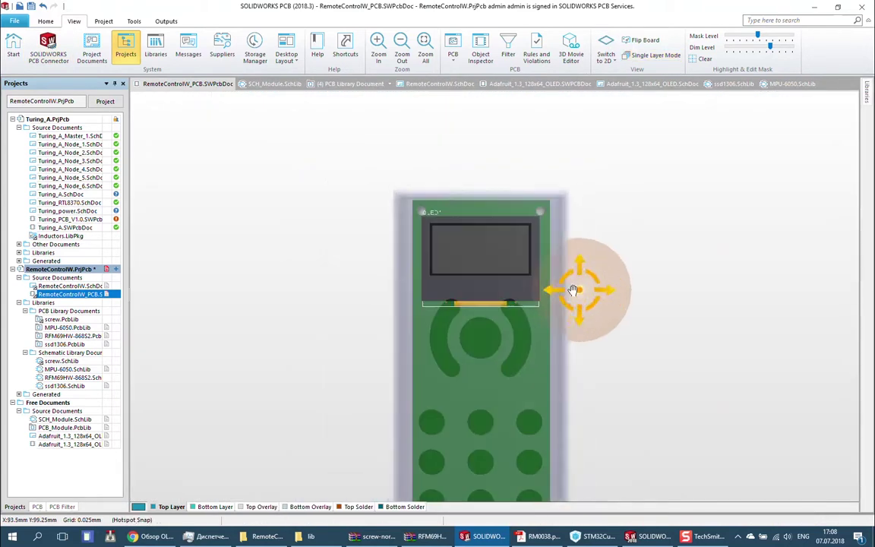
scroll(384, 193, "up", 2, "ctrl")
key("2")
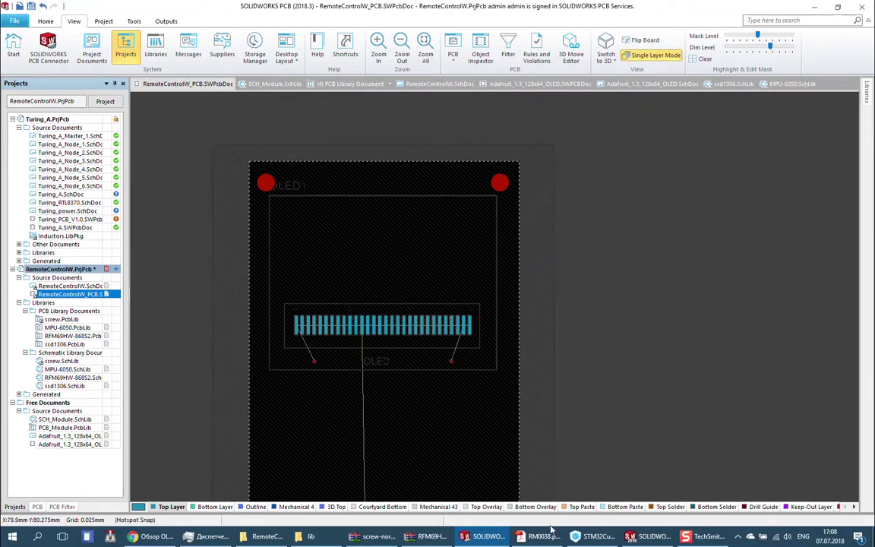
scroll(609, 323, "down", 2, "ctrl")
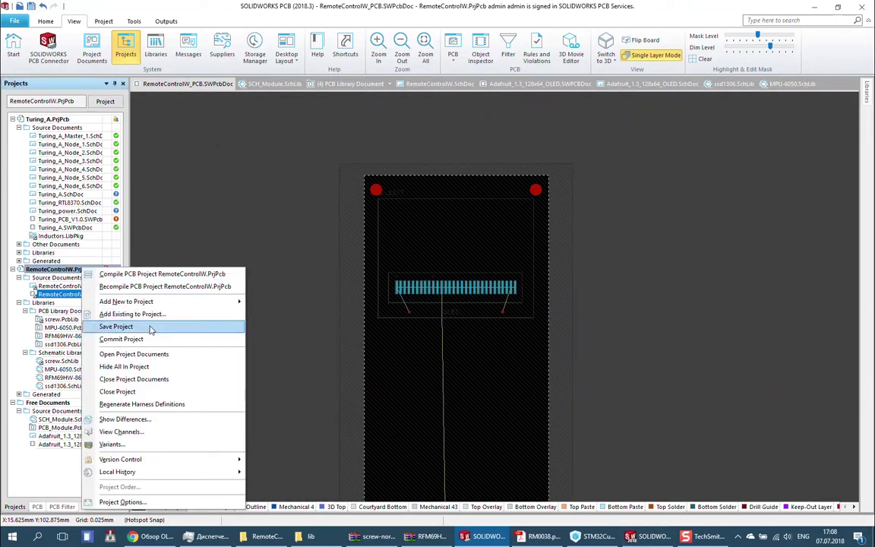
Save the project and review Update PCB, disabling additions and keeping OLED GND pins, without applying.
left_click(69, 106)
left_click(46, 20)
left_click(15, 49)
left_click(38, 72)
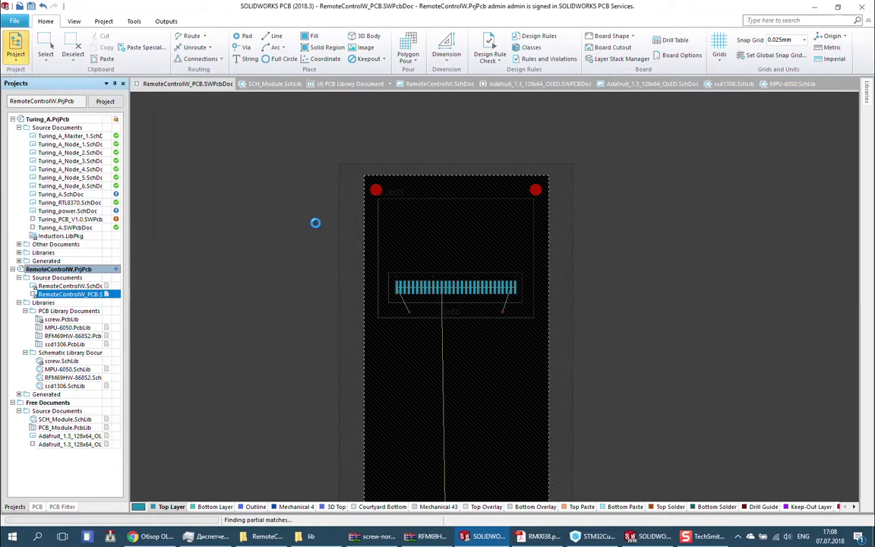
right_click(413, 293)
left_click(466, 441)
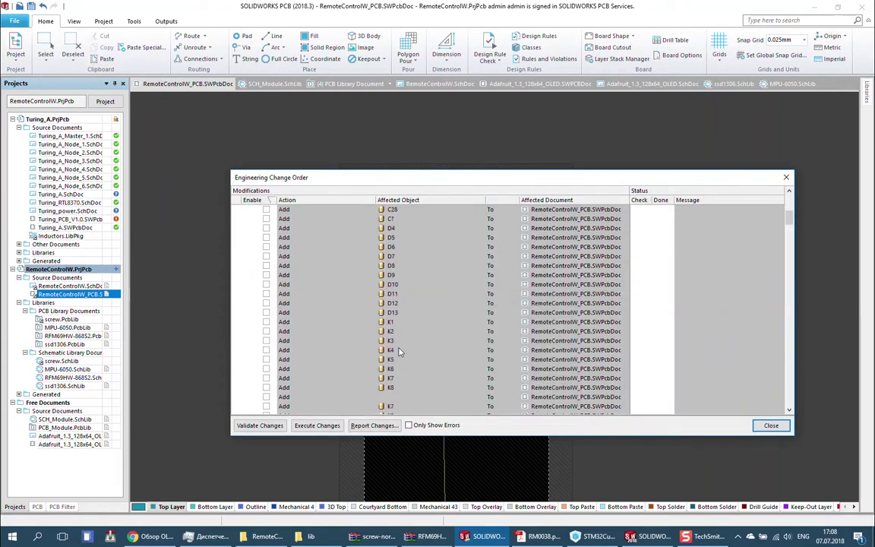
right_click(289, 228)
left_click(446, 350)
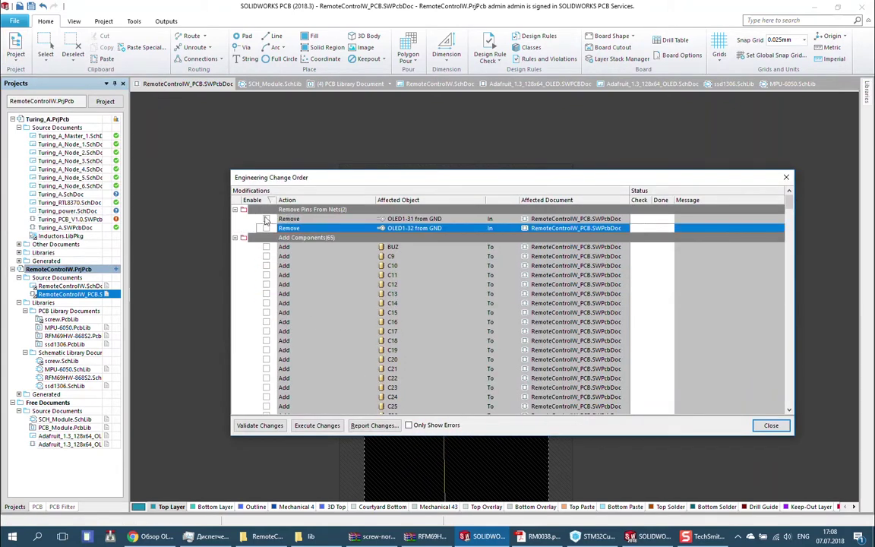
left_click(770, 426)
Zoom in on the OLED GND pads and check the via and OLED1-31 pad properties.
scroll(442, 306, "up", 5, "ctrl")
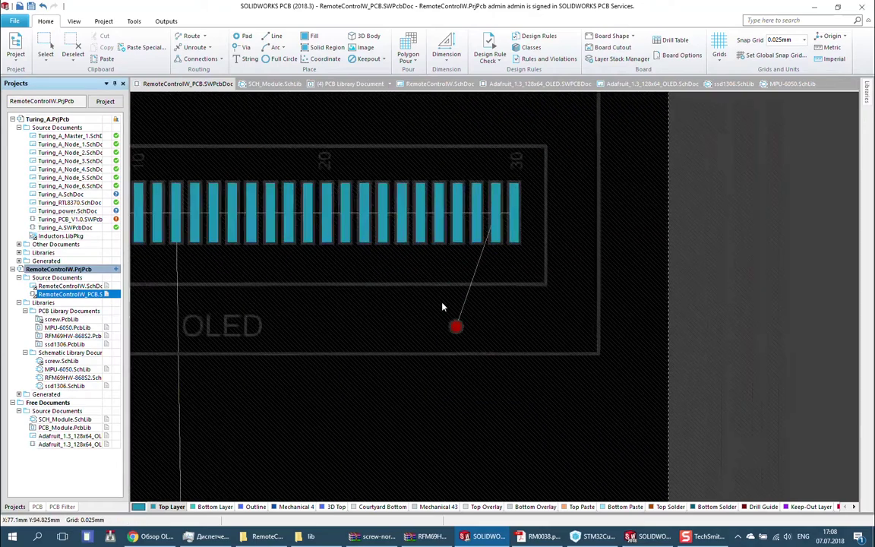
scroll(442, 306, "up", 3, "ctrl")
key("Tab")
key("Return")
scroll(351, 316, "up", 3, "ctrl")
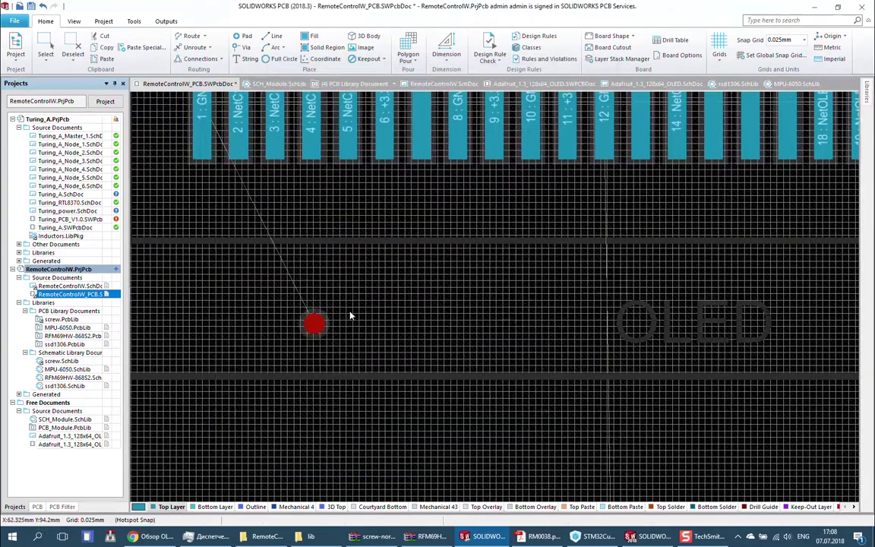
key("Tab")
left_click(544, 462)
scroll(386, 279, "down", 3, "ctrl")
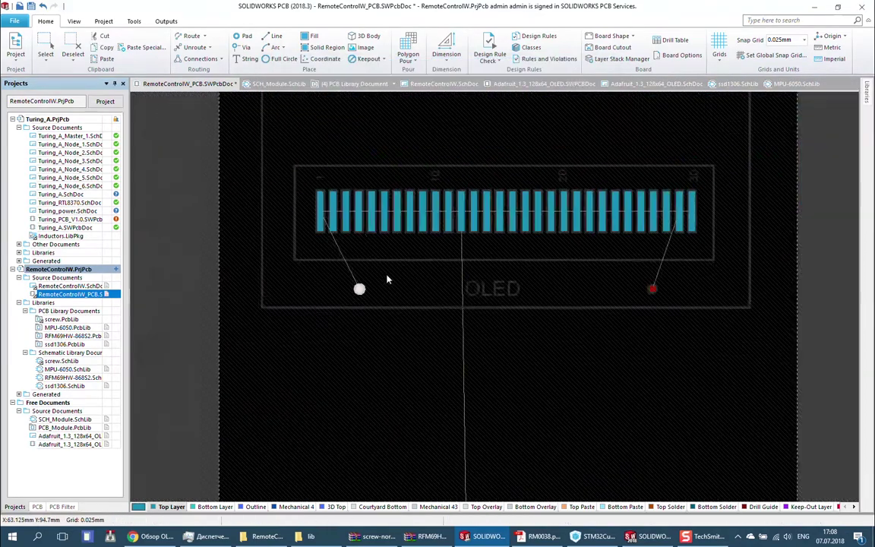
scroll(578, 259, "down", 2, "ctrl")
scroll(517, 297, "up", 3, "ctrl")
scroll(519, 294, "up", 3, "ctrl")
Tilt the board in 3D to look at a via, then return to 2D.
scroll(677, 246, "down", 3, "ctrl")
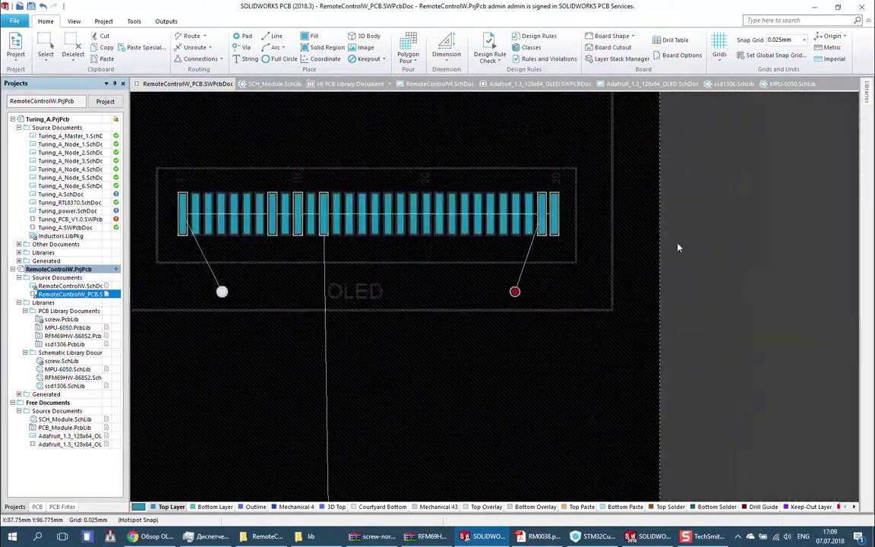
key("3")
scroll(525, 256, "up", 3, "ctrl")
mouse_move(482, 209)
right_mouse_down("shift")
mouse_move(580, 266)
mouse_move(523, 175)
mouse_move(666, 271)
right_mouse_up("shift")
key("2")
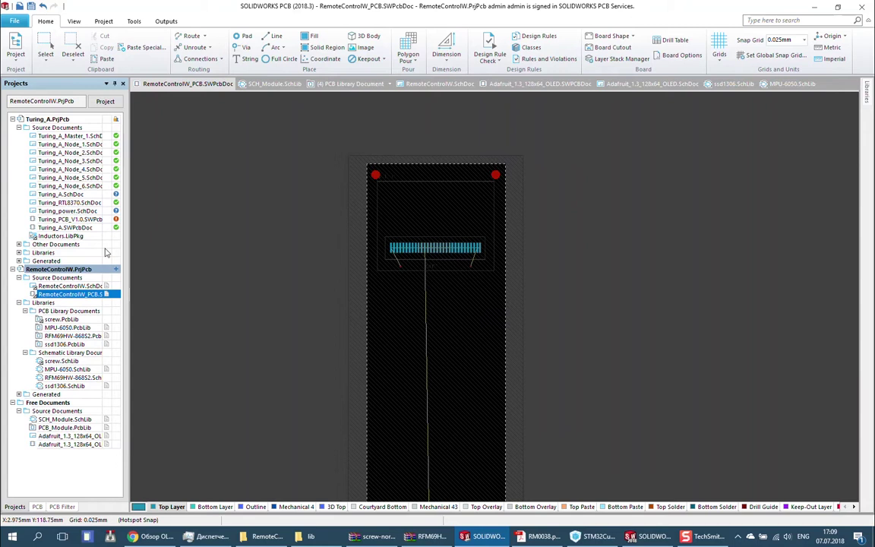
Update the PCB from the RemoteControlW schematic, enabling only the K1–K9 button additions, and execute.
left_click(70, 285)
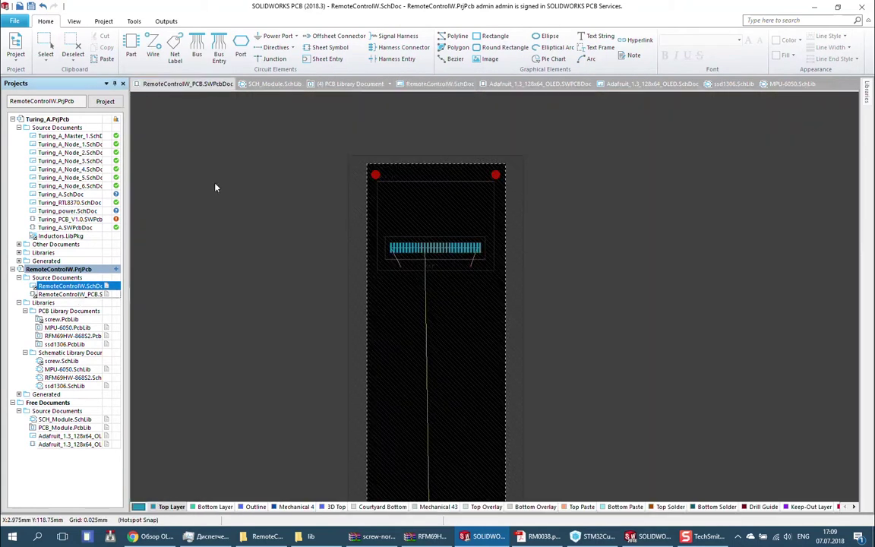
right_click(382, 285)
left_click(417, 436)
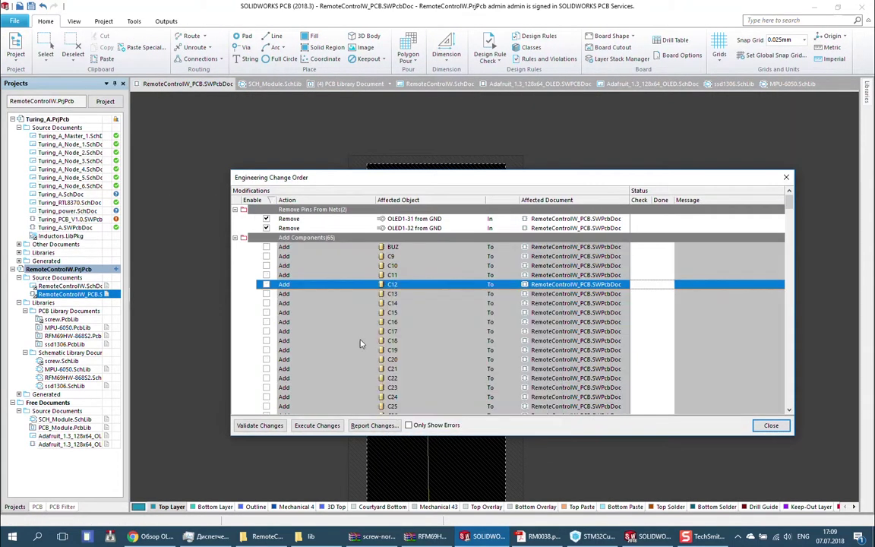
scroll(377, 342, "down", 3)
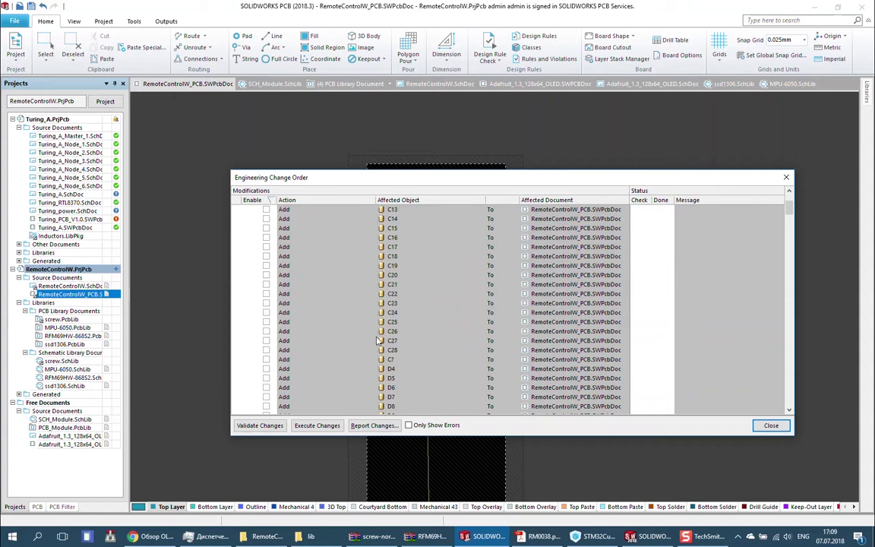
left_click(266, 284)
left_click(266, 294)
left_click(266, 302)
left_click(266, 312)
left_click(266, 321)
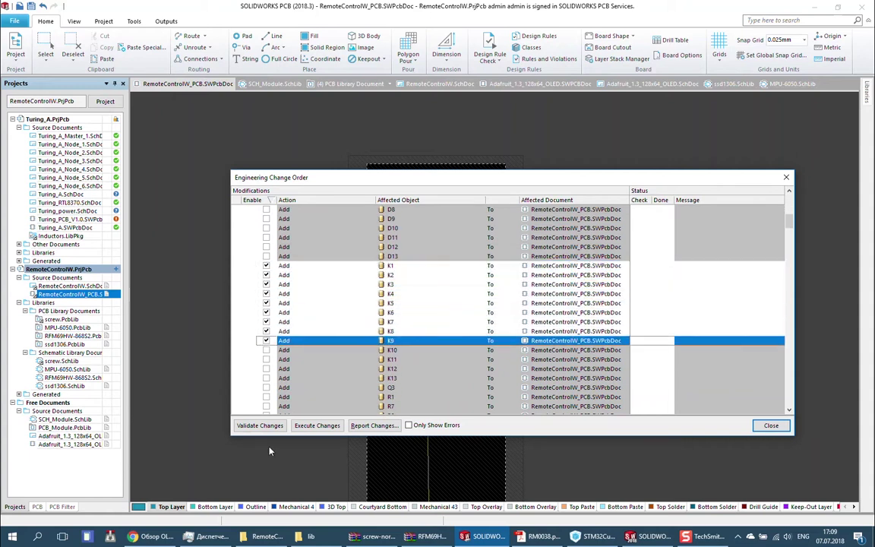
left_click(317, 426)
Close the change order and view the newly added buttons in 3D, then return to 2D.
left_click(770, 425)
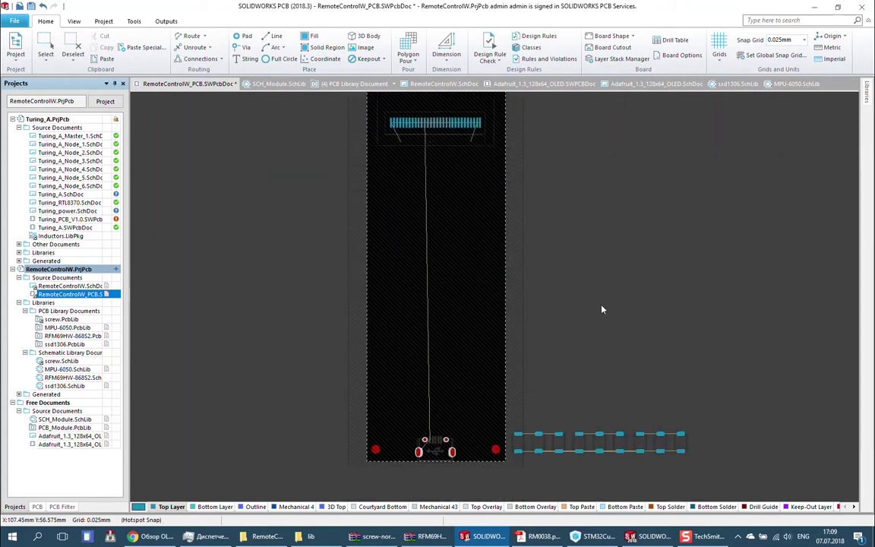
key("3")
right_click_drag(505, 258, 449, 251, "shift")
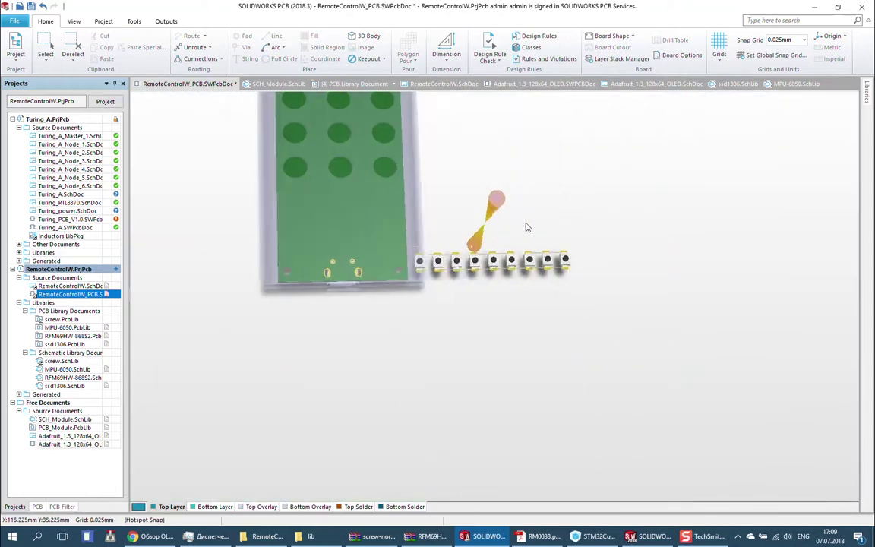
key("2")
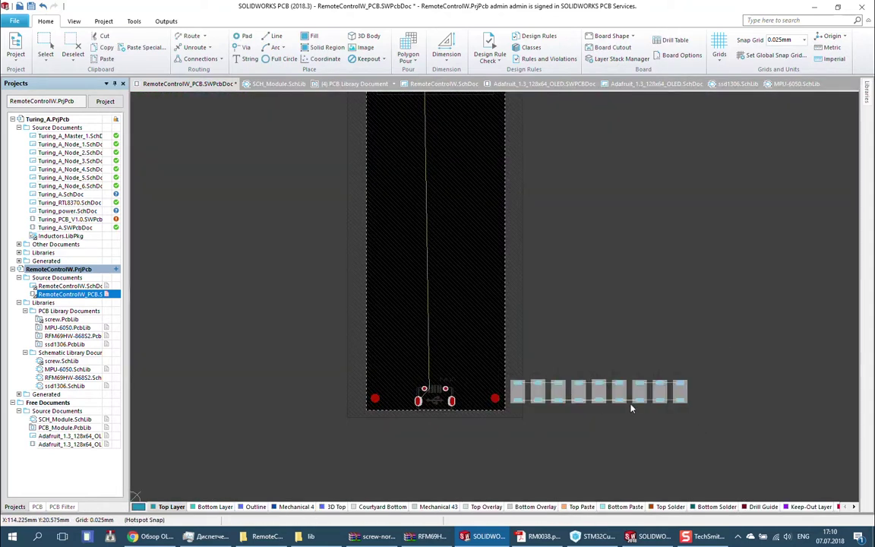
scroll(482, 204, "up", 5)
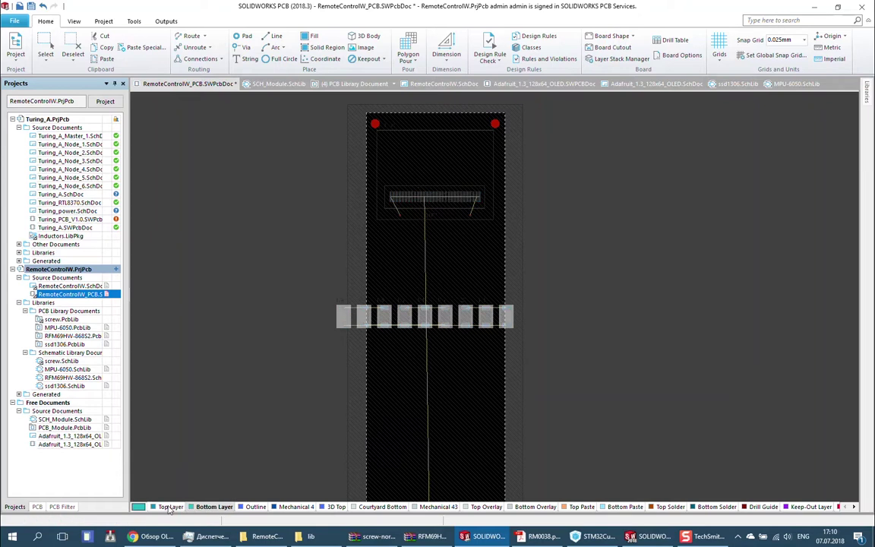
scroll(459, 306, "up", 3, "ctrl")
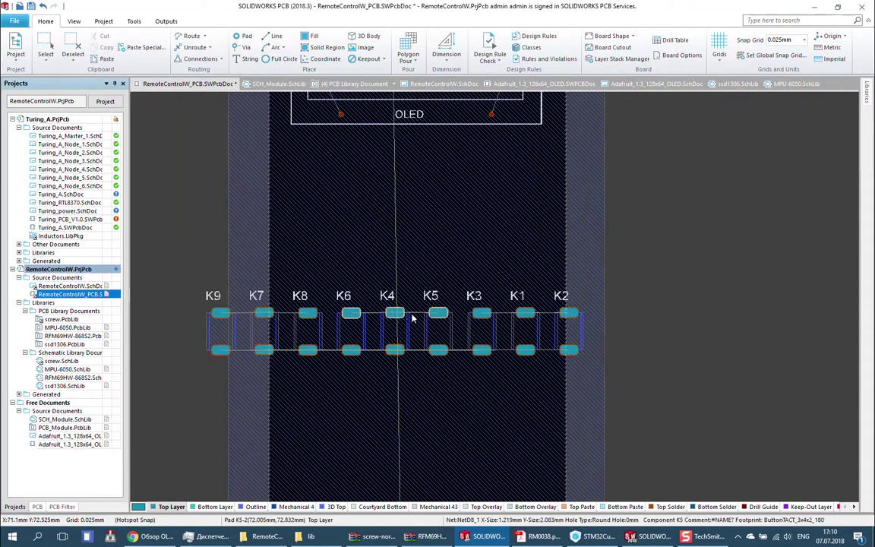
scroll(574, 241, "down", 1, "ctrl")
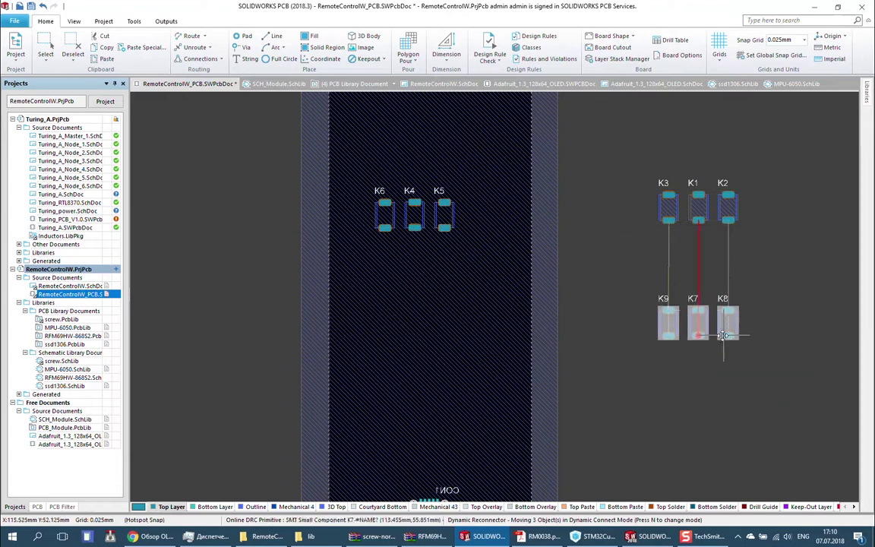
Arrange K1–K9 into a 3×3 grid matching the schematic and move it onto the board centre.
left_click_drag(449, 226, 718, 259)
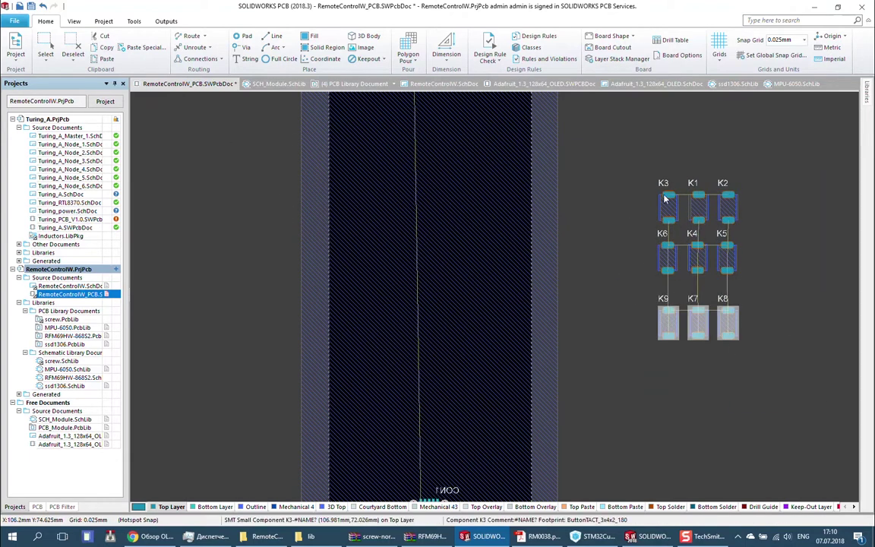
key("ctrl+Tab")
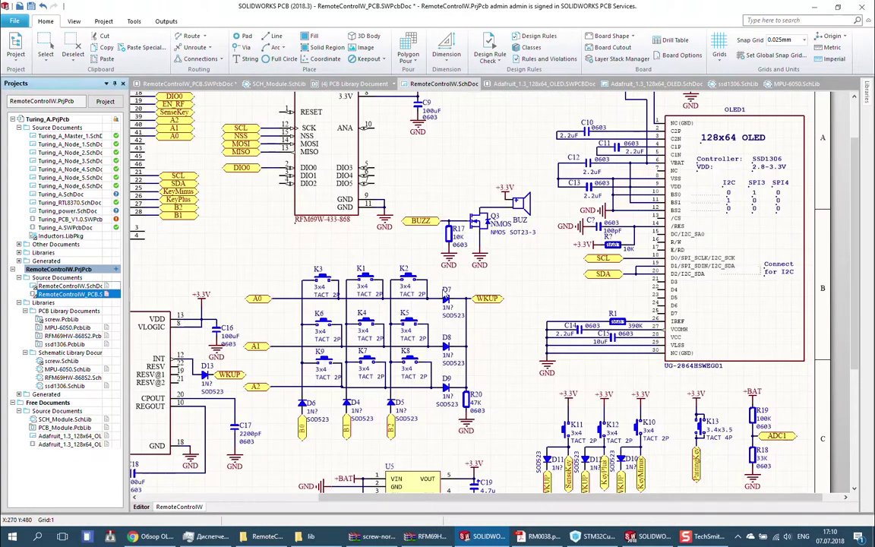
key("ctrl+Tab")
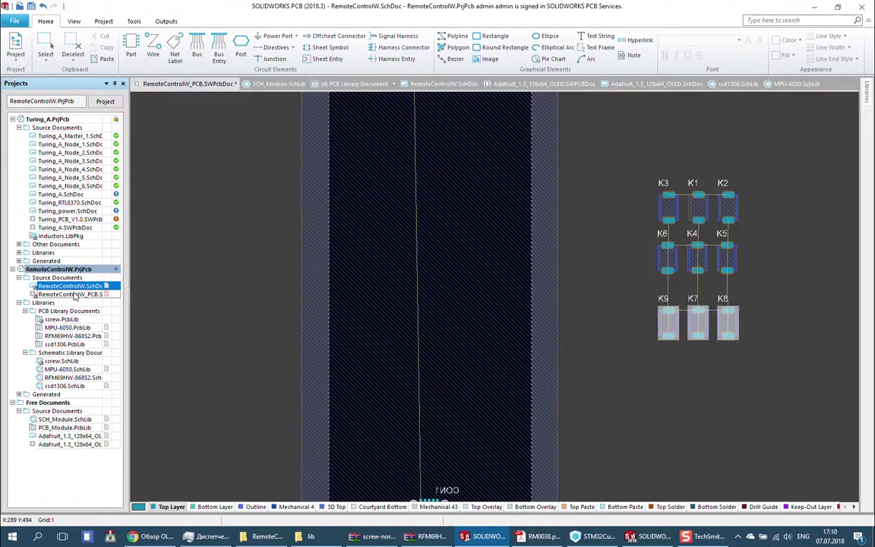
left_click_drag(843, 351, 517, 133)
left_click_drag(638, 245, 373, 296)
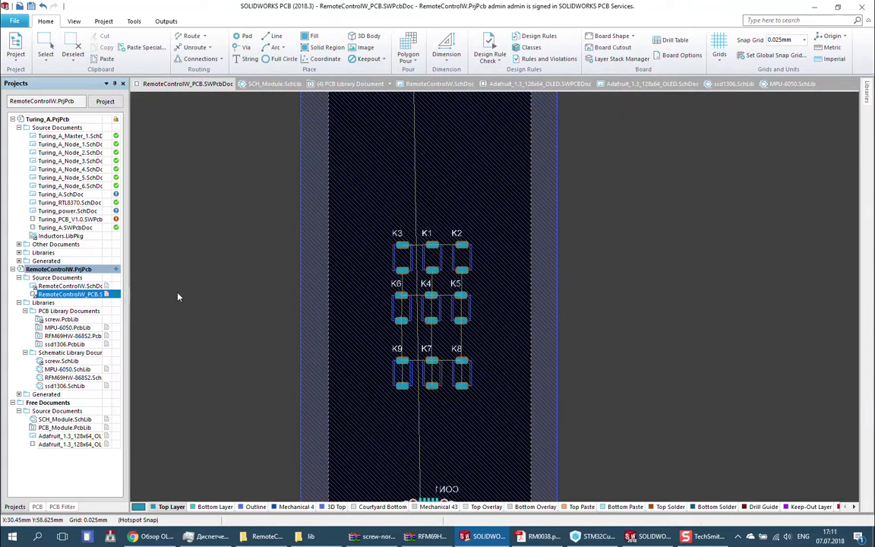
Open the SOLIDWORKS PCB Connector collaboration panel.
left_click(103, 20)
left_click(74, 20)
left_click(48, 50)
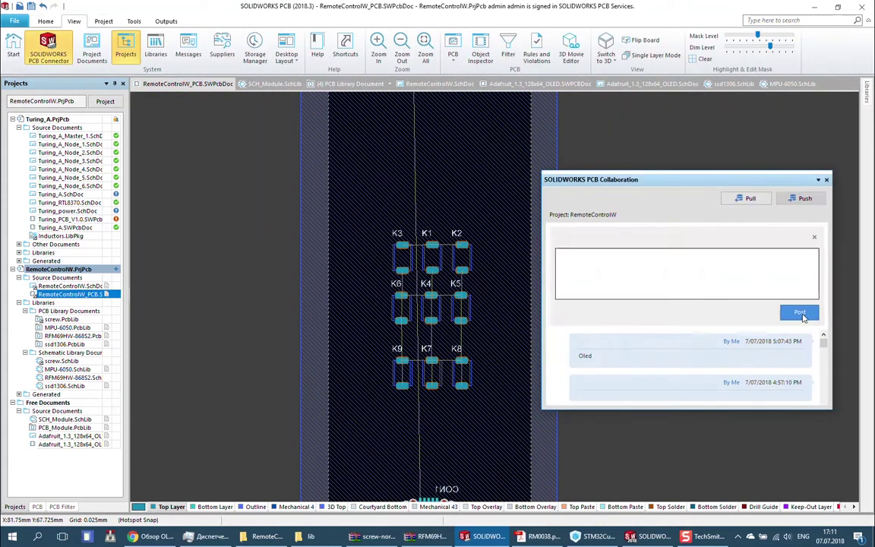
Push the board changes, accept them into RemoteControlW2, and hide the Top case part.
left_click(649, 536)
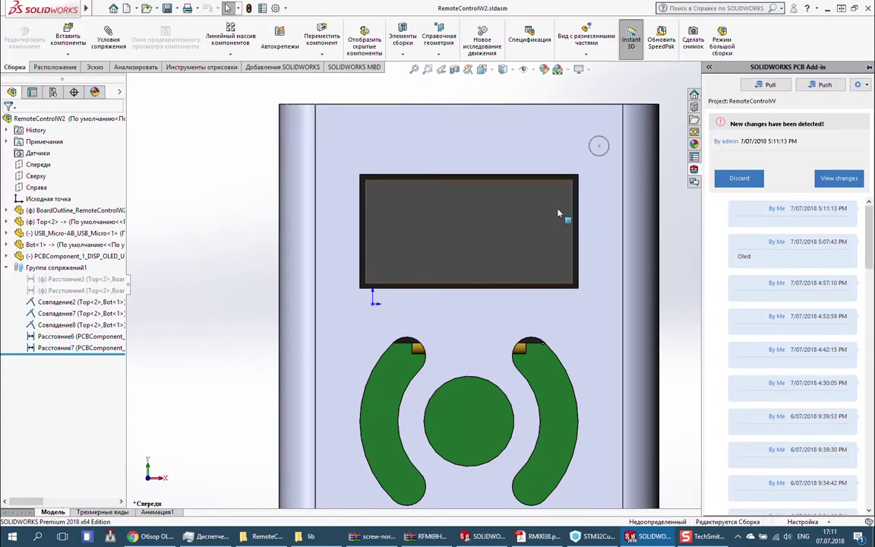
left_click(773, 167)
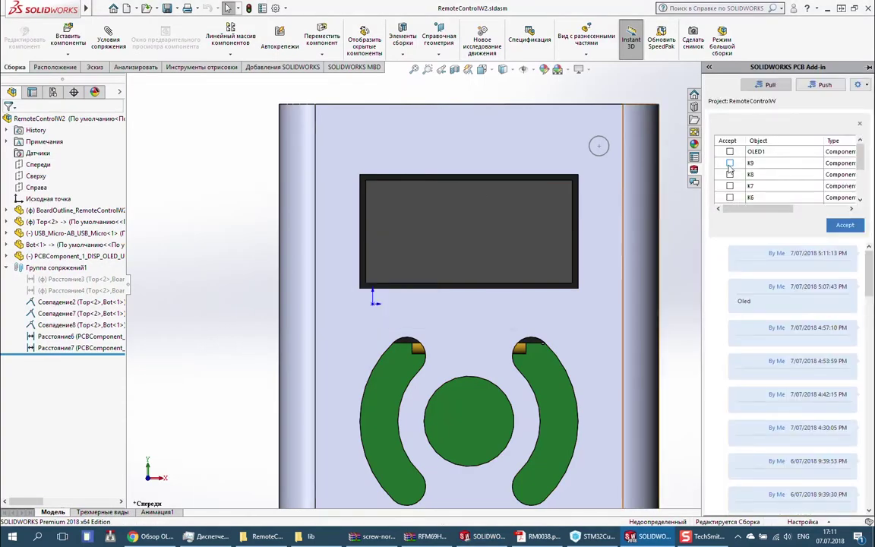
left_click(843, 228)
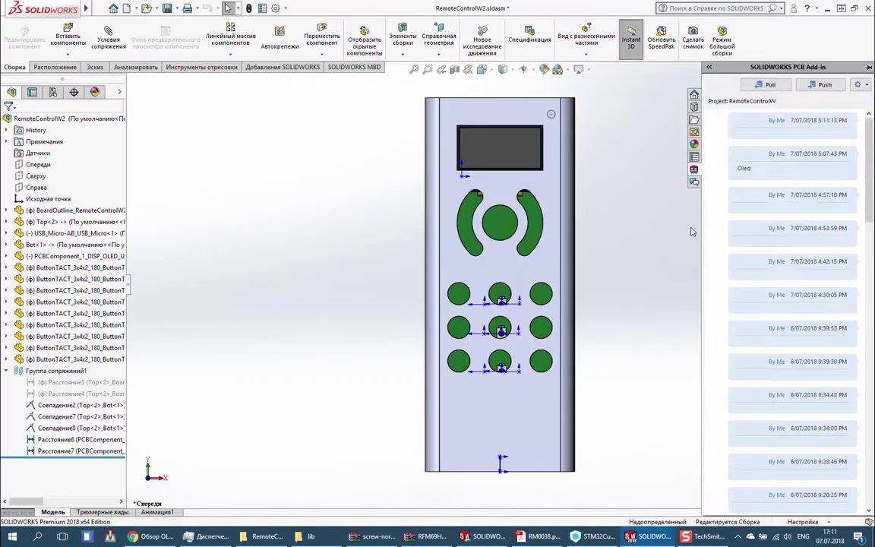
right_click(395, 170)
left_click(486, 116)
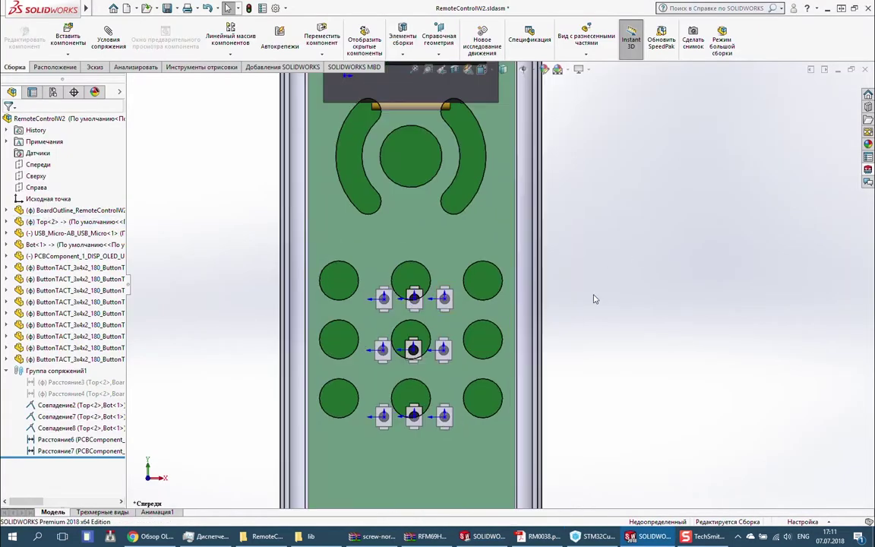
Float the nine tact buttons so they can be mated into the case.
right_click(79, 359)
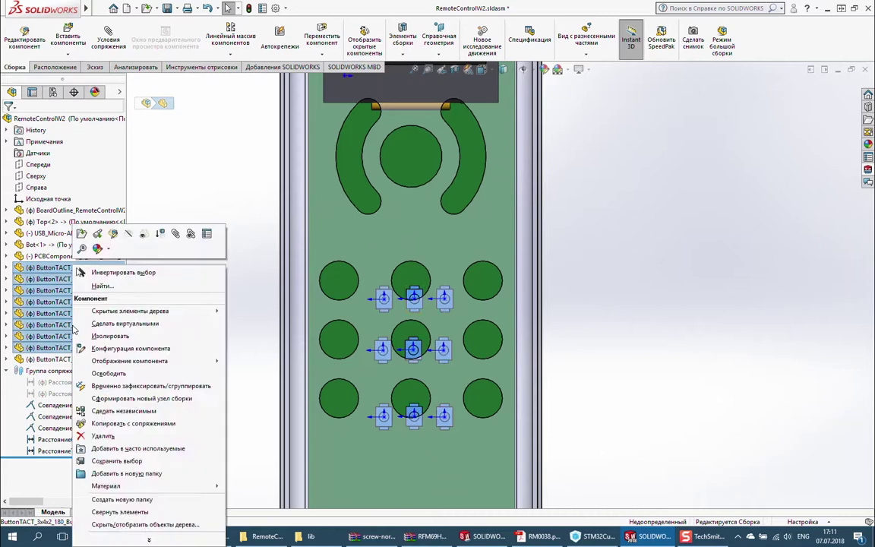
left_click(188, 289)
scroll(290, 234, "down", 1)
scroll(416, 321, "down", 2)
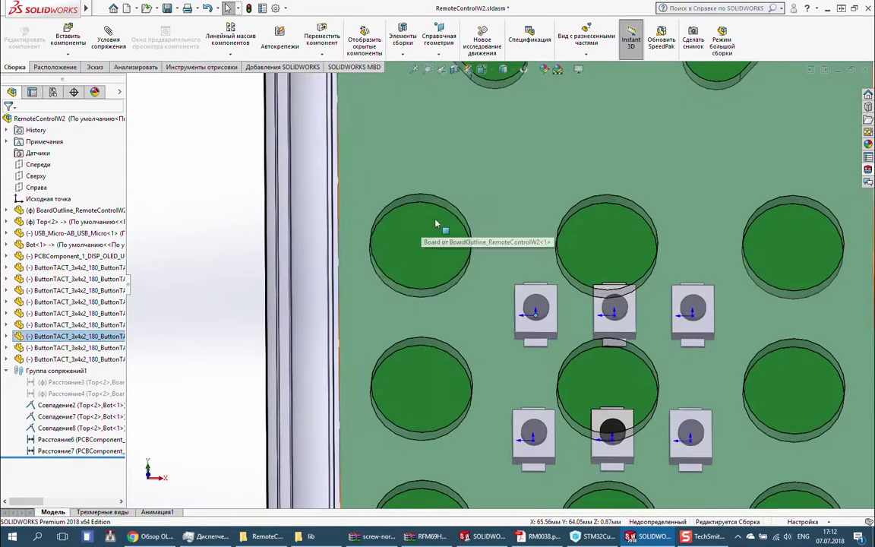
Mate buttons concentric in the upper-left, upper-middle and upper-right case holes.
left_click(109, 42)
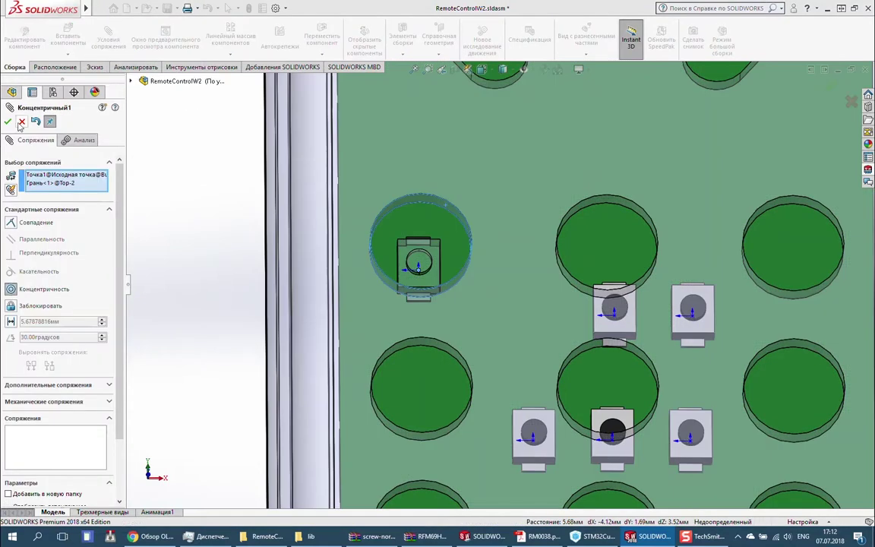
left_click(9, 122)
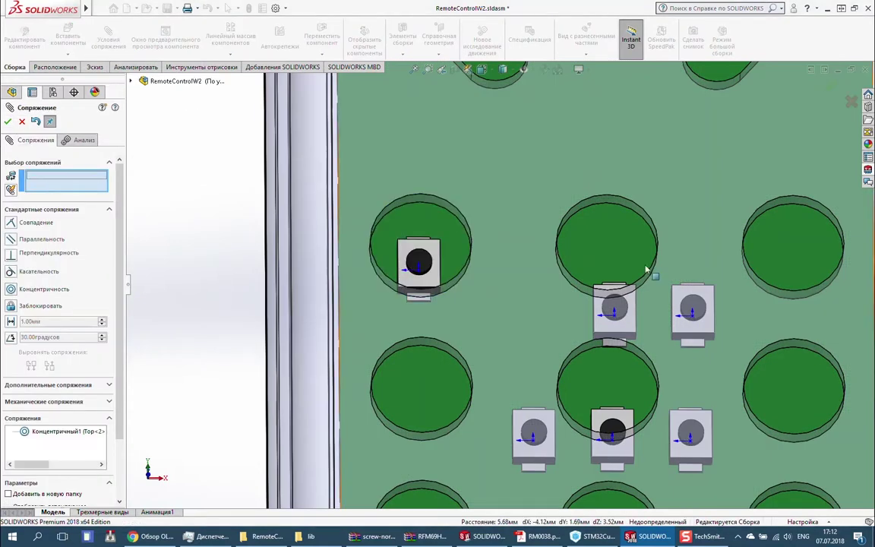
left_click(587, 227)
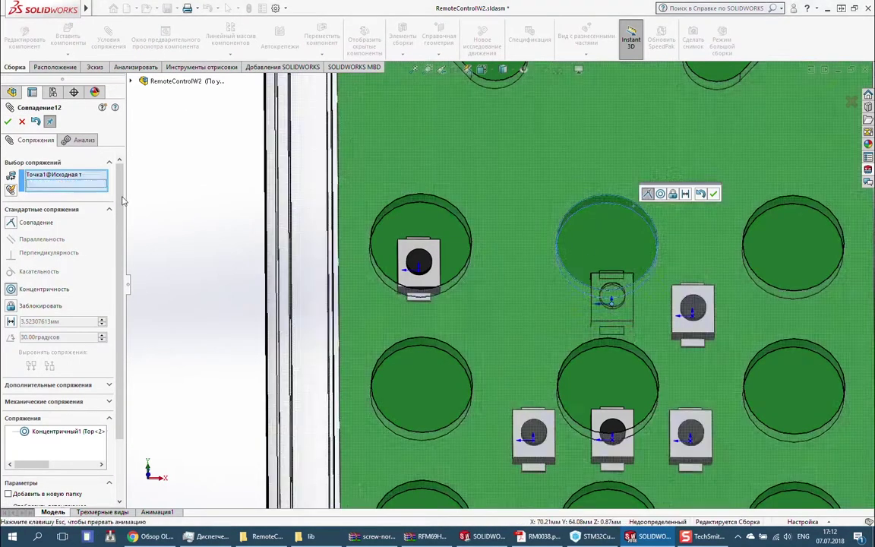
left_click(660, 192)
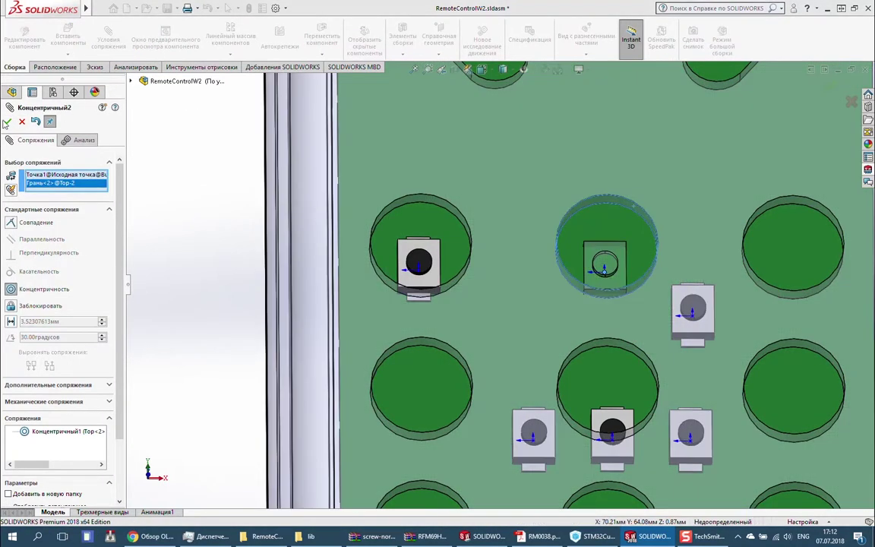
left_click(713, 193)
left_click(745, 288)
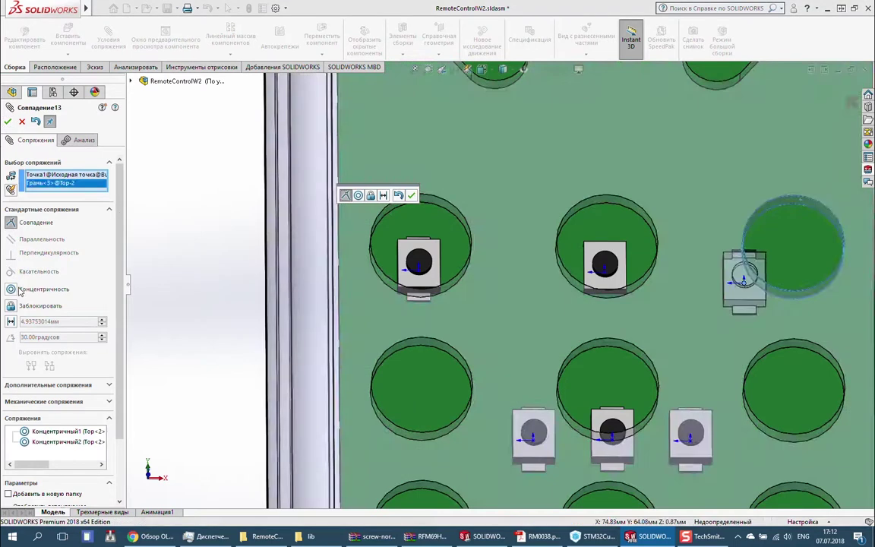
left_click(397, 195)
Centre buttons concentrically in the middle-row left, centre and right holes, plus one more hole.
left_click(448, 353)
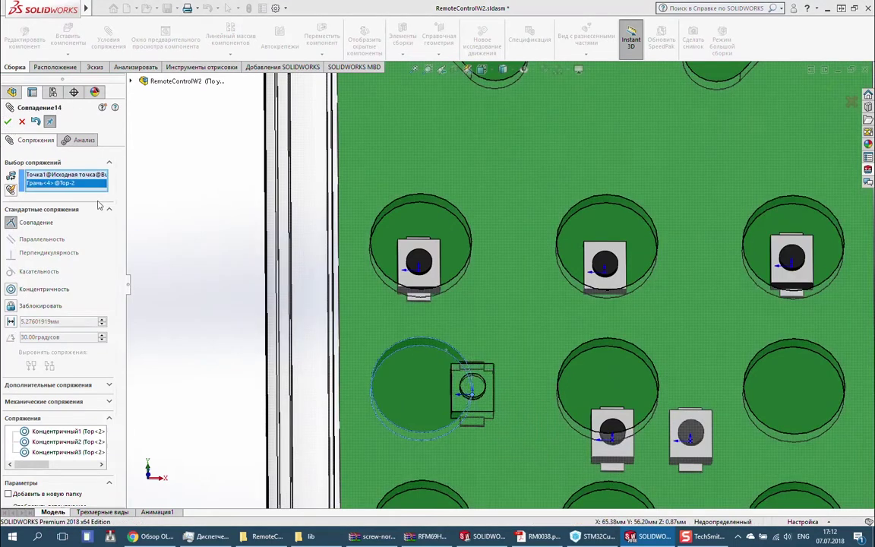
left_click(510, 211)
left_click(614, 439)
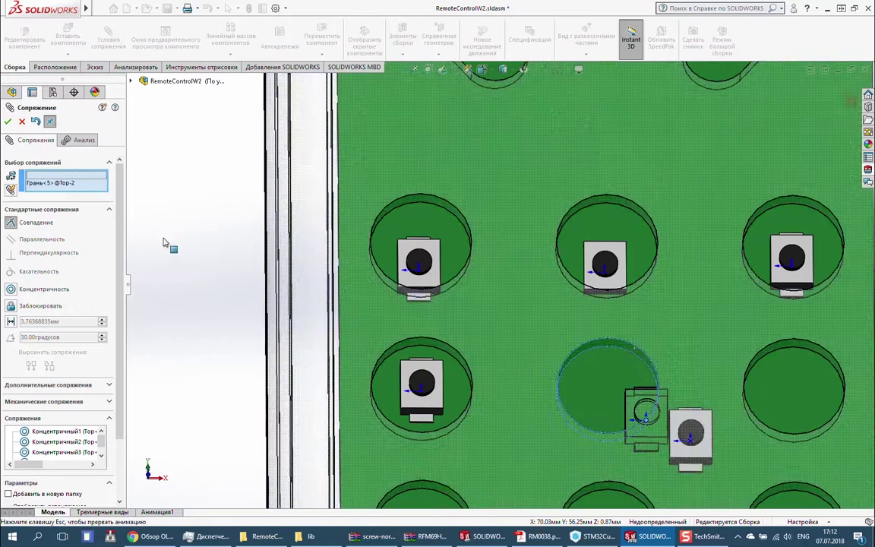
left_click(644, 406)
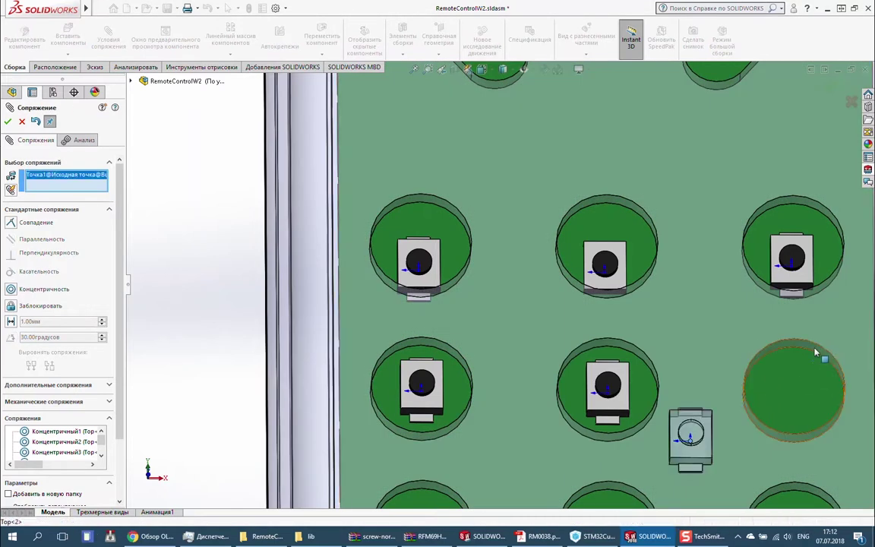
left_click(816, 351)
left_click(258, 232)
scroll(467, 353, "up", 3)
scroll(466, 353, "down", 5)
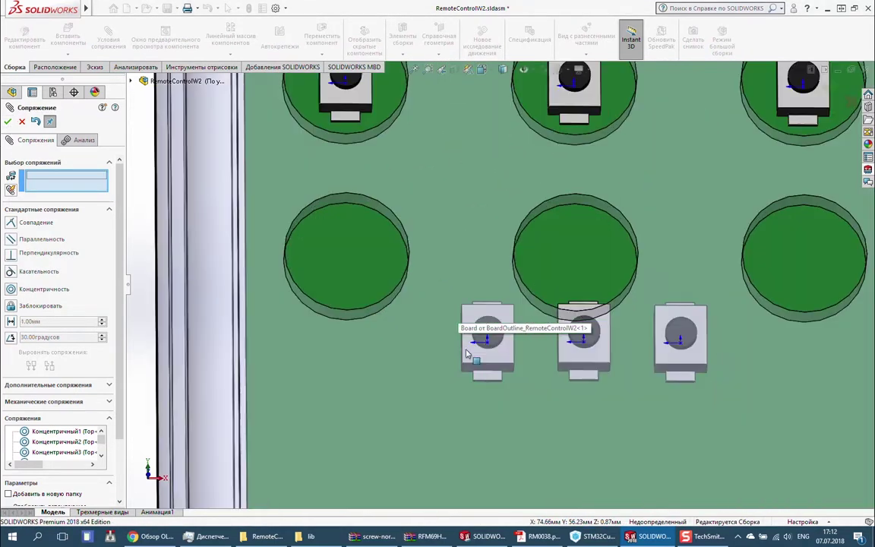
left_click(378, 211)
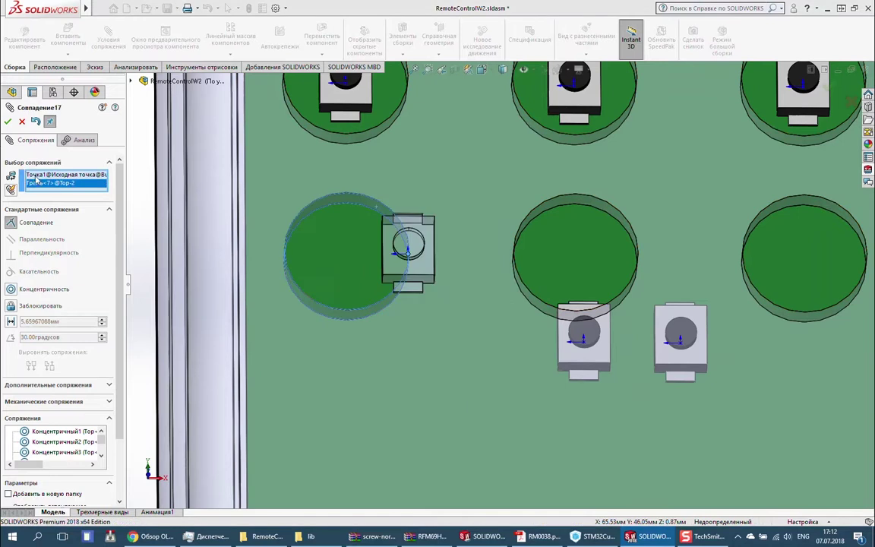
left_click(10, 289)
Orbit to a 3D overview of the whole enclosure.
scroll(372, 244, "up", 2)
scroll(372, 243, "down", 3)
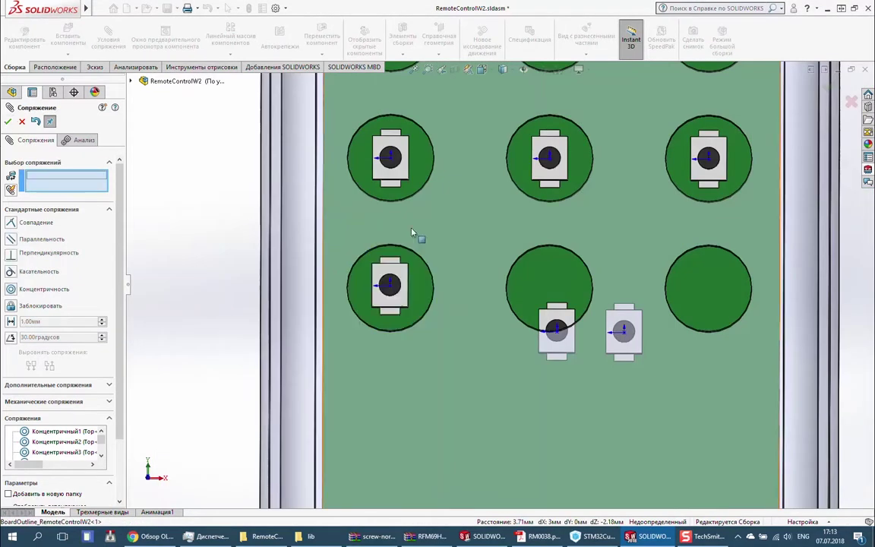
scroll(411, 232, "up", 2)
middle_click_drag(259, 276, 554, 385)
scroll(565, 347, "down", 2)
Orbit back to a top-down view of the board and close the mating session.
scroll(532, 247, "up", 4)
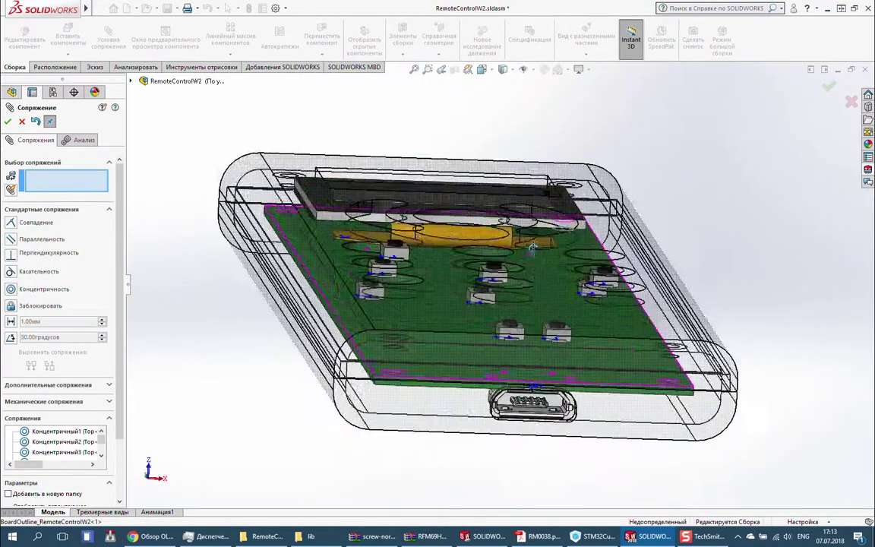
scroll(532, 248, "down", 3)
mouse_move(533, 248)
middle_mouse_down()
mouse_move(666, 254)
mouse_move(514, 343)
mouse_move(319, 360)
mouse_move(386, 162)
middle_mouse_up()
key("Escape")
scroll(319, 360, "down", 3)
scroll(318, 360, "up", 2)
scroll(319, 360, "up", 1)
scroll(386, 161, "down", 3)
scroll(386, 162, "up", 3)
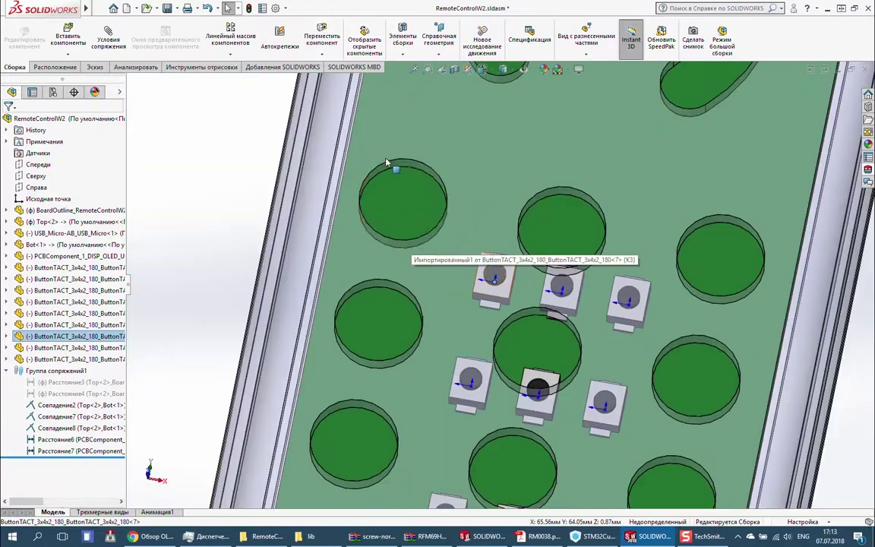
Mate buttons concentric in the upper-middle, right-hand, middle-row left and middle holes.
left_click(112, 50)
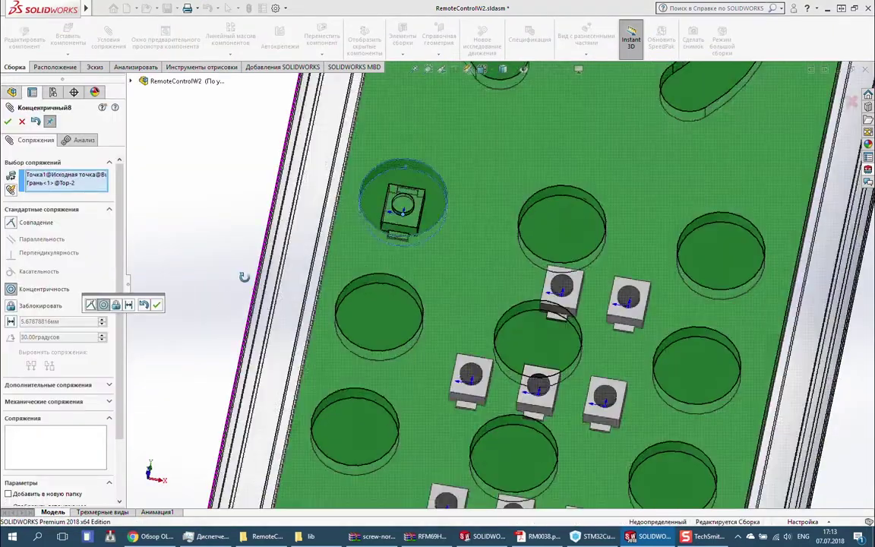
mouse_move(175, 289)
middle_mouse_down()
mouse_move(342, 218)
mouse_move(183, 314)
middle_mouse_up()
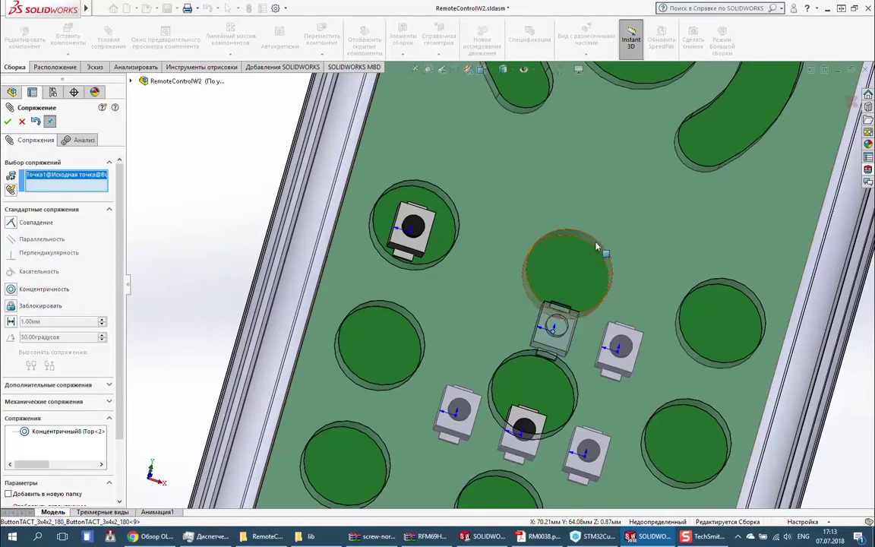
left_click(596, 246)
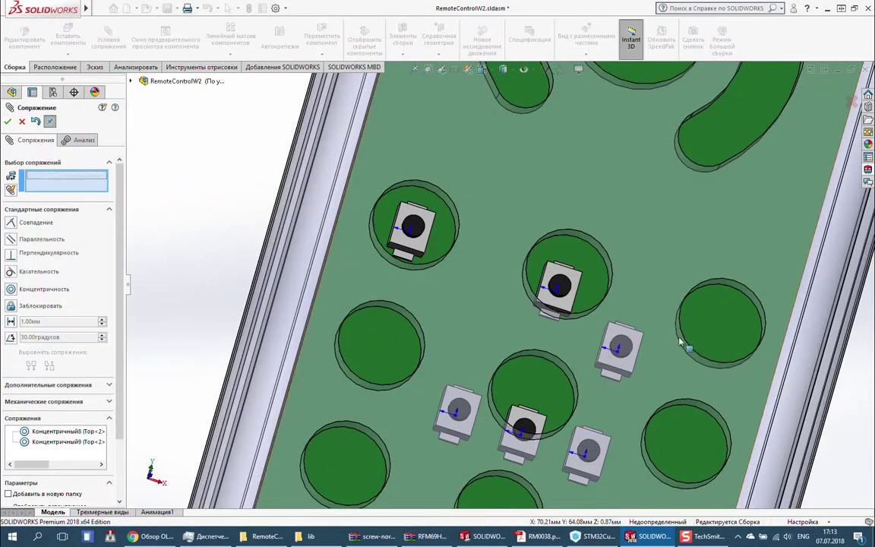
left_click(746, 292)
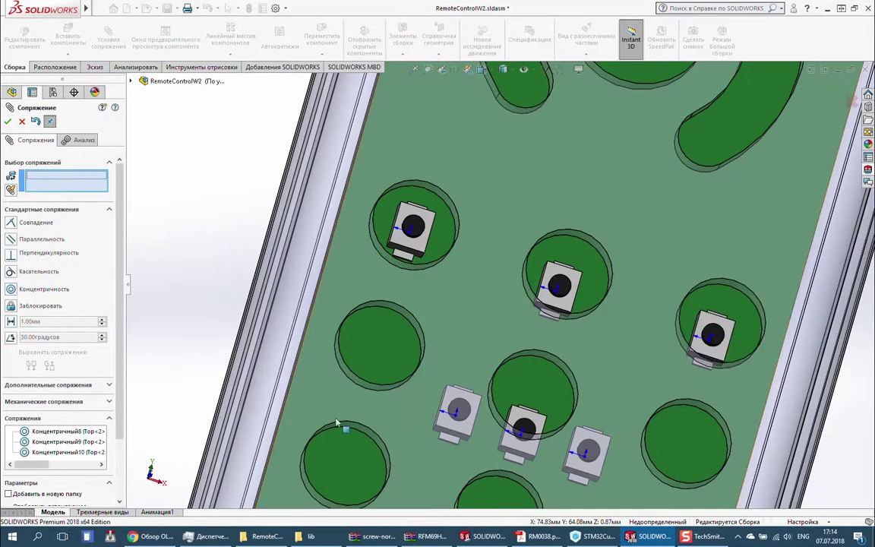
left_click(412, 318)
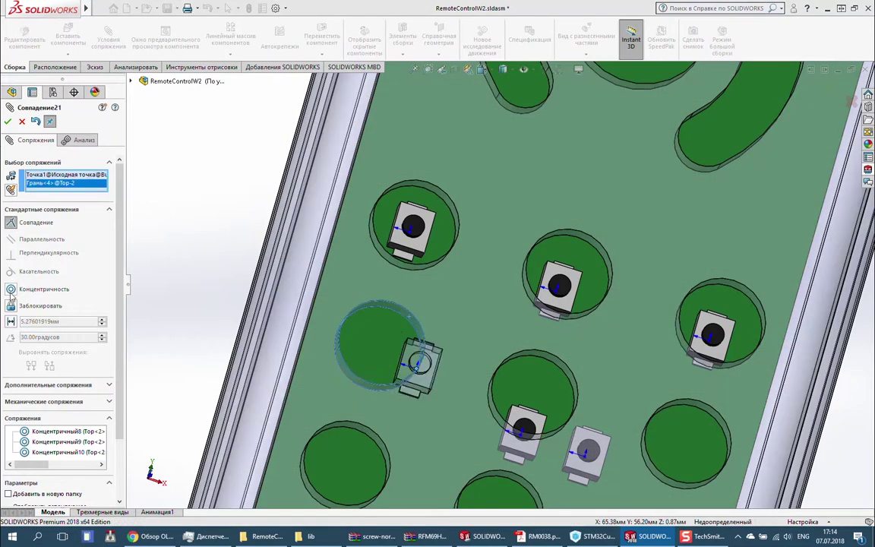
left_click(522, 433)
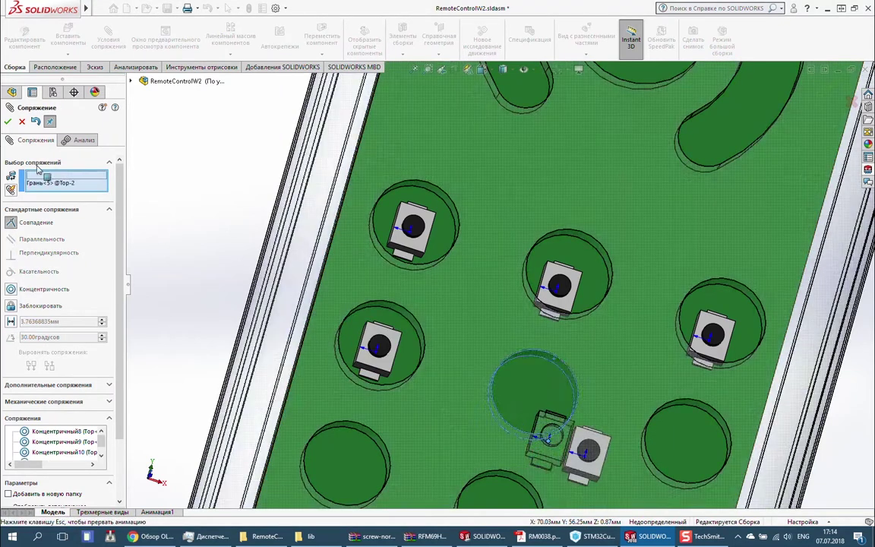
Switch to the front view and centre a loose button in the upper-right hole.
scroll(502, 284, "up", 3)
key("ctrl+1")
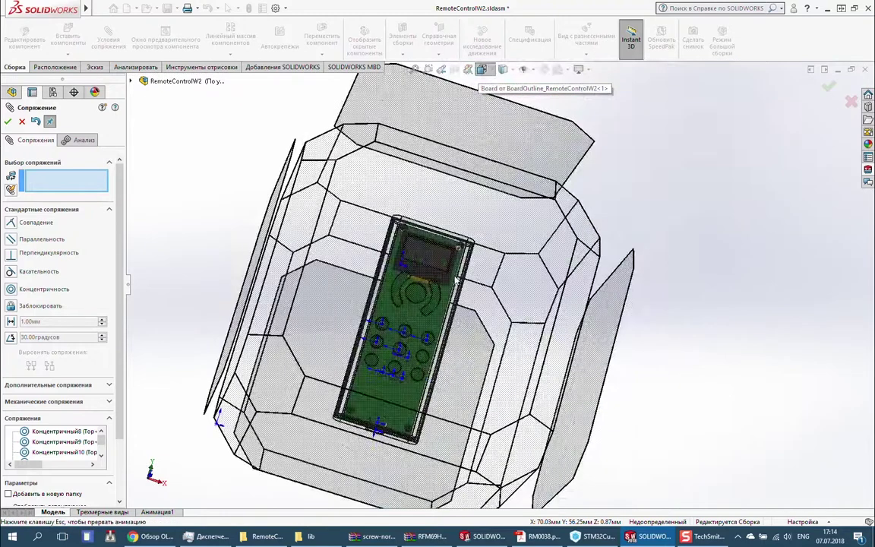
scroll(513, 318, "down", 3)
scroll(510, 232, "down", 2)
left_click(492, 227)
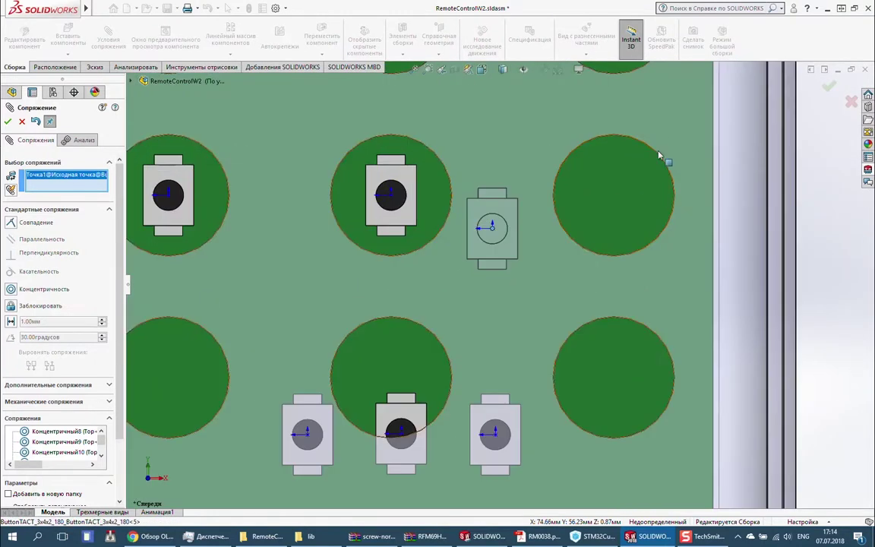
left_click(630, 152)
left_click(10, 289)
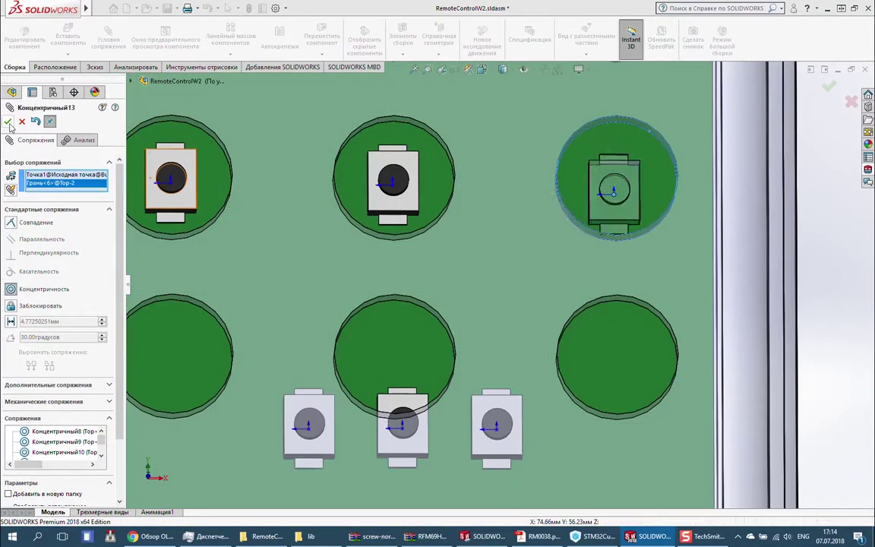
Centre the remaining buttons in the lower-right, lower-middle and lower-left holes.
left_click(635, 319)
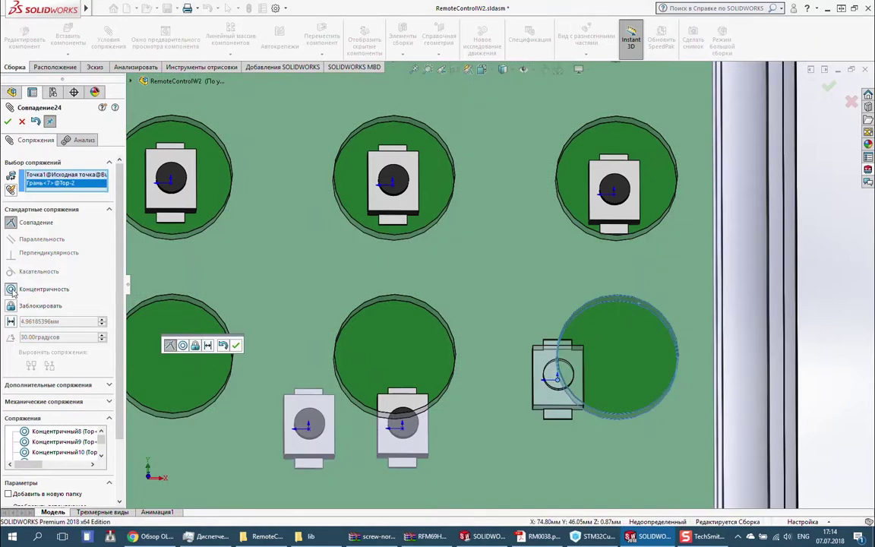
left_click(190, 342)
left_click(403, 431)
left_click(414, 305)
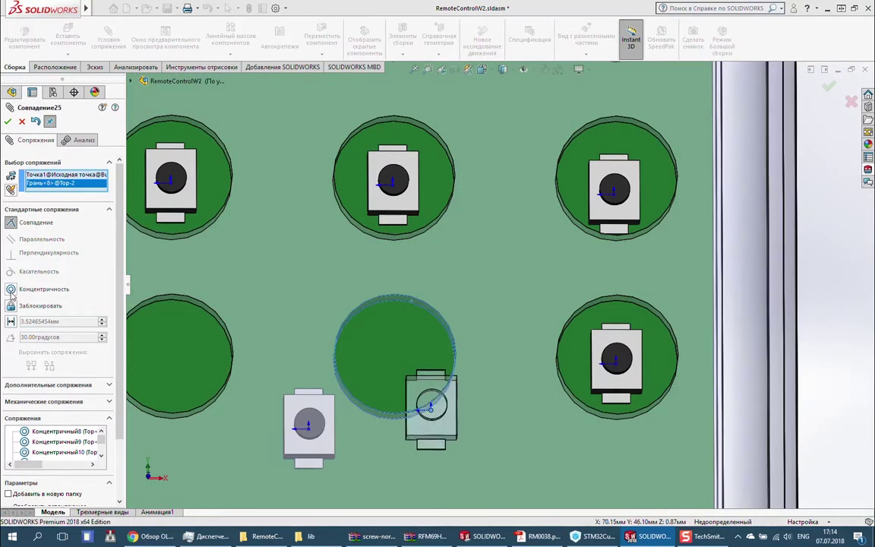
left_click(315, 436)
left_click(177, 325)
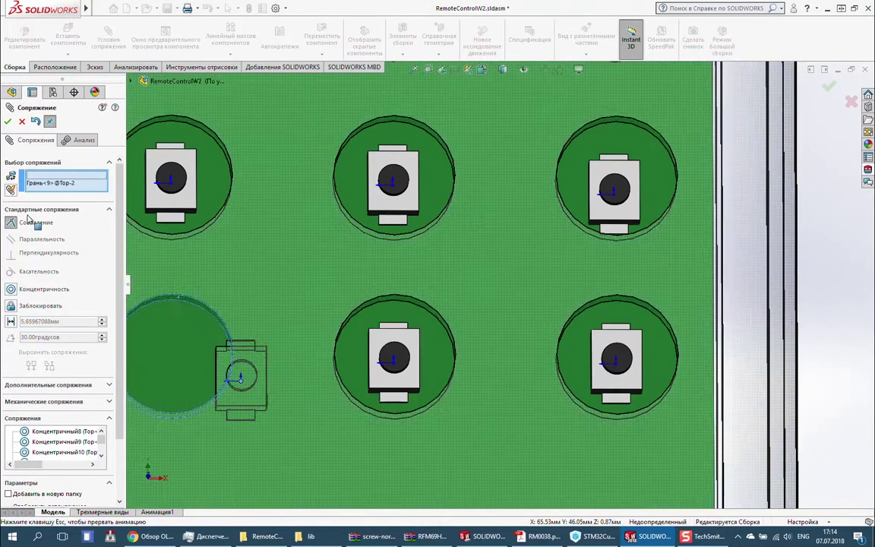
left_click(11, 290)
left_click(8, 122)
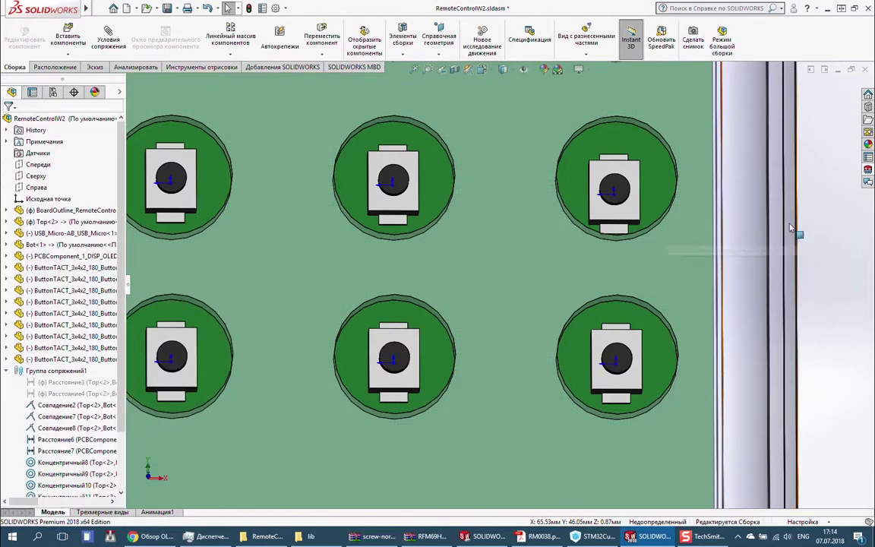
Push the new button placements to the PCB and accept them on the board.
left_click(779, 86)
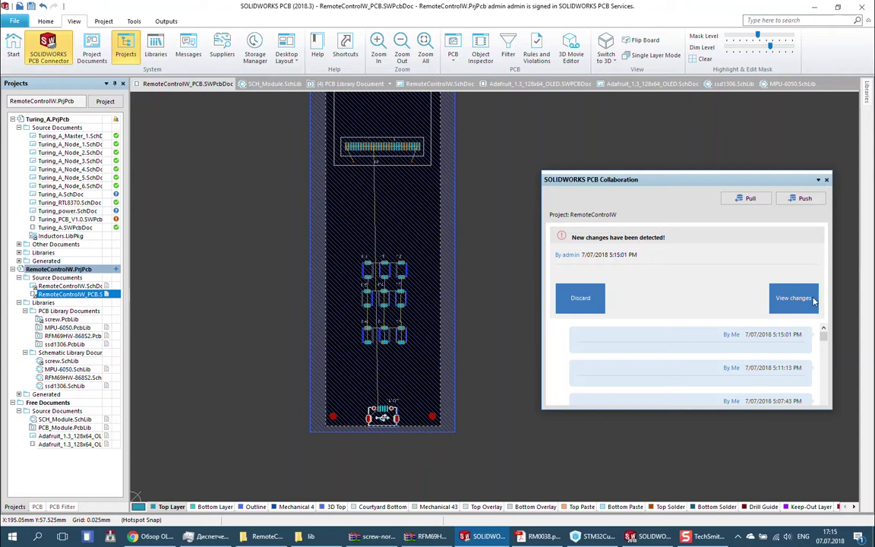
left_click(793, 297)
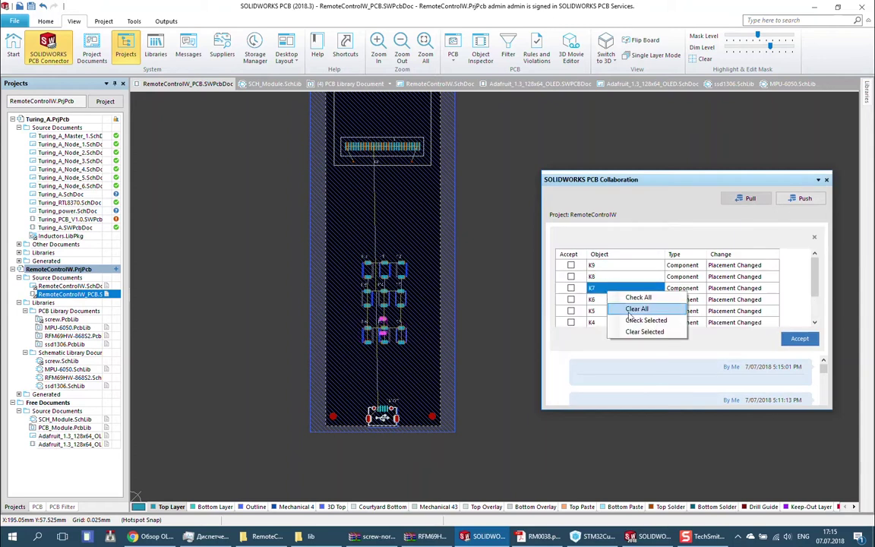
left_click(800, 338)
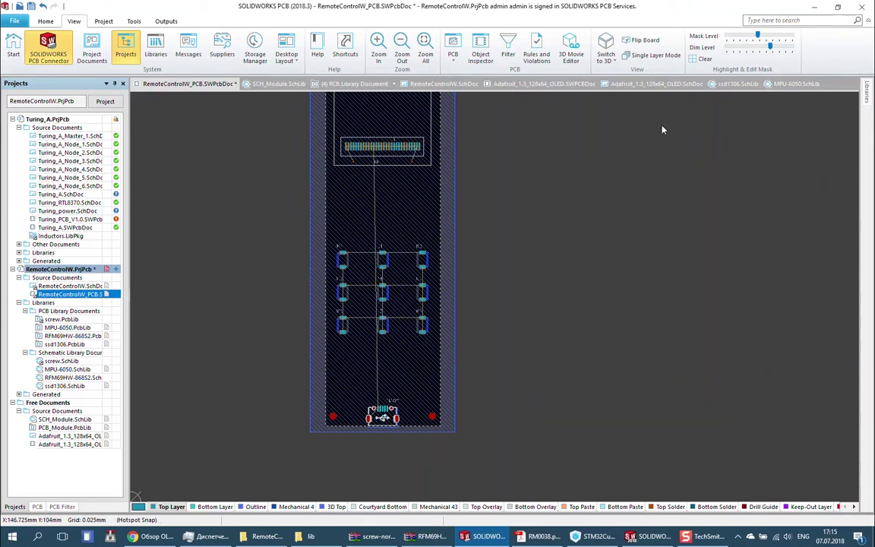
Save the project, then bring the SOLIDWORKS assembly forward and widen the PCB add-in pane.
right_click(68, 269)
left_click(99, 327)
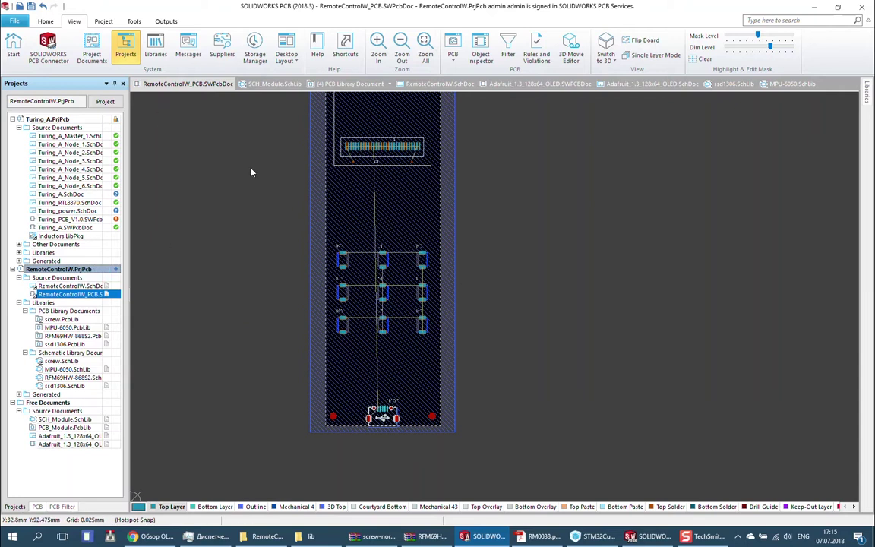
scroll(422, 319, "up", 5, "ctrl")
scroll(327, 265, "down", 2, "ctrl")
scroll(326, 264, "down", 1, "ctrl")
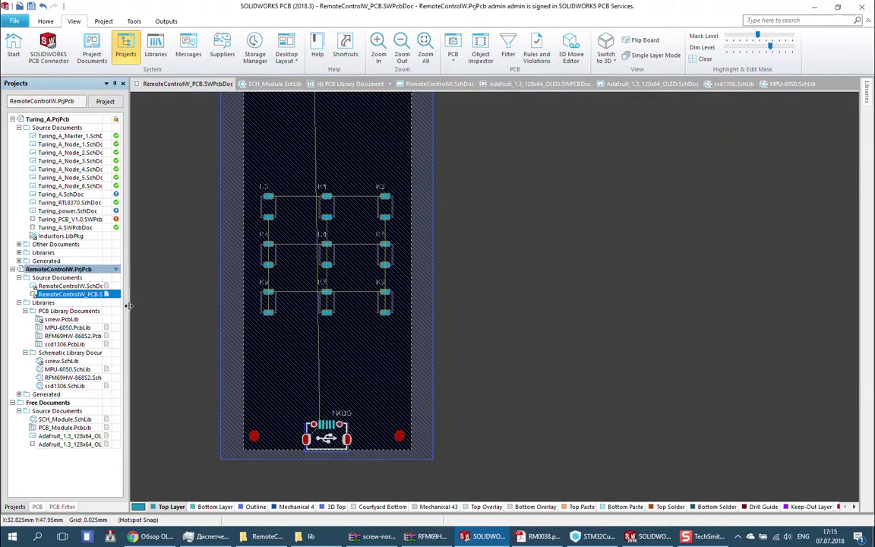
left_click(650, 536)
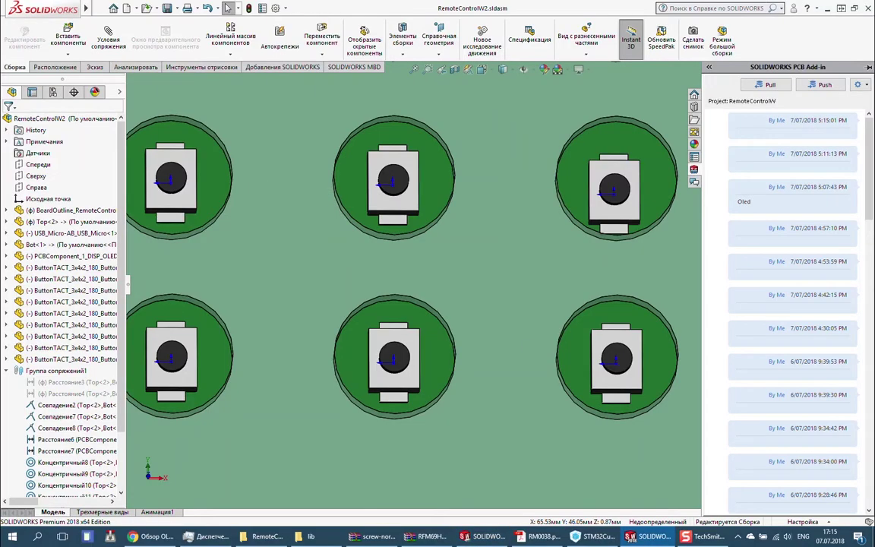
left_click_drag(708, 69, 524, 69)
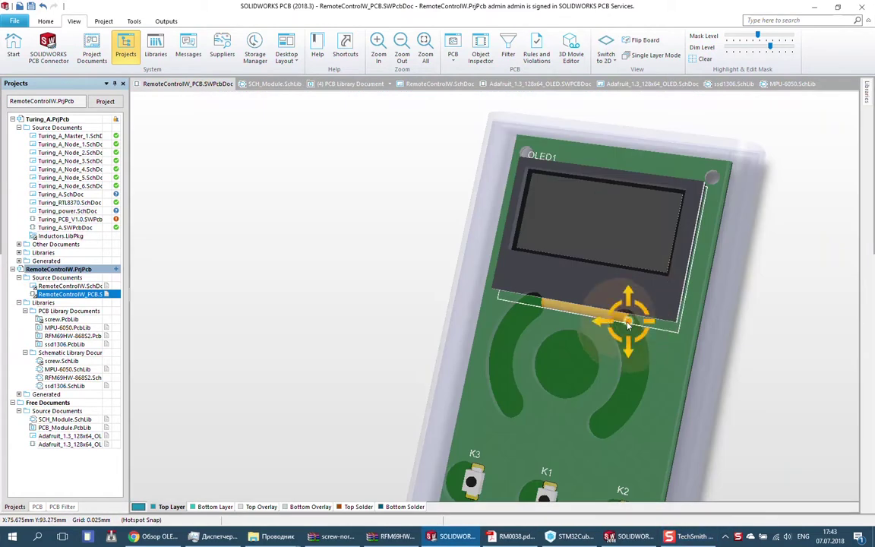
Zoom in on the 3D board and orbit around it to inspect the case.
scroll(627, 324, "up", 3, "ctrl")
scroll(635, 348, "up", 3, "ctrl")
scroll(621, 307, "up", 3, "ctrl")
scroll(635, 360, "up", 3, "ctrl")
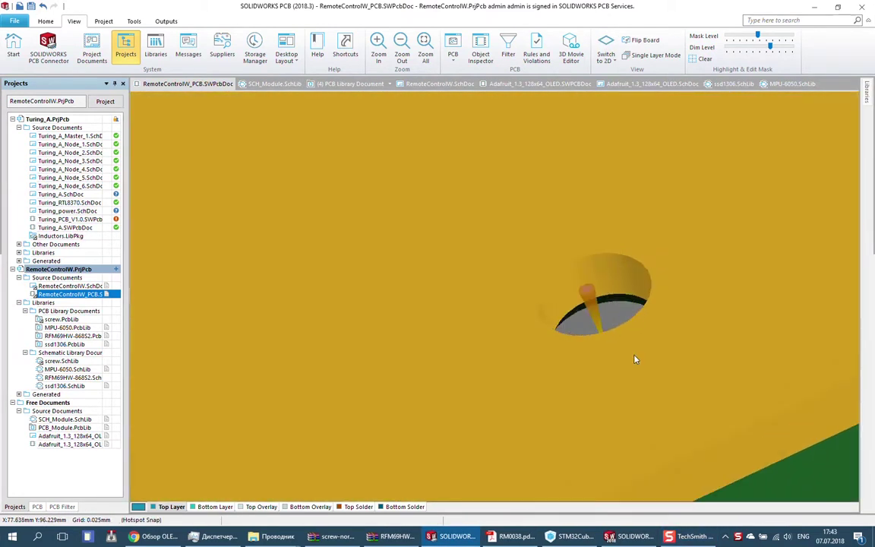
mouse_move(634, 360)
right_mouse_down("shift")
mouse_move(638, 209)
mouse_move(605, 345)
mouse_move(672, 350)
mouse_move(542, 252)
mouse_move(510, 280)
right_mouse_up("shift")
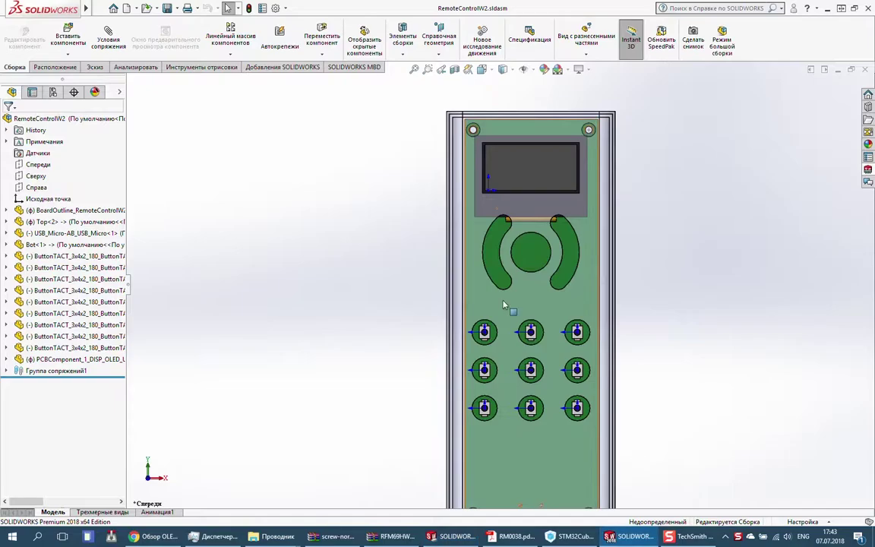
Stop moving components, orbit to a tilted view, and edit the Top case part in place.
key("Escape")
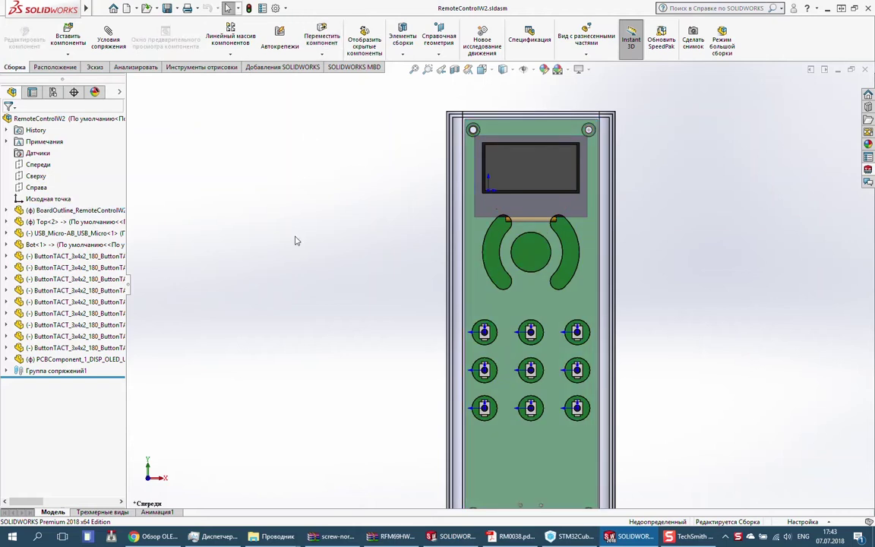
mouse_move(296, 240)
middle_mouse_down()
mouse_move(391, 166)
mouse_move(243, 141)
mouse_move(254, 212)
mouse_move(228, 228)
middle_mouse_up()
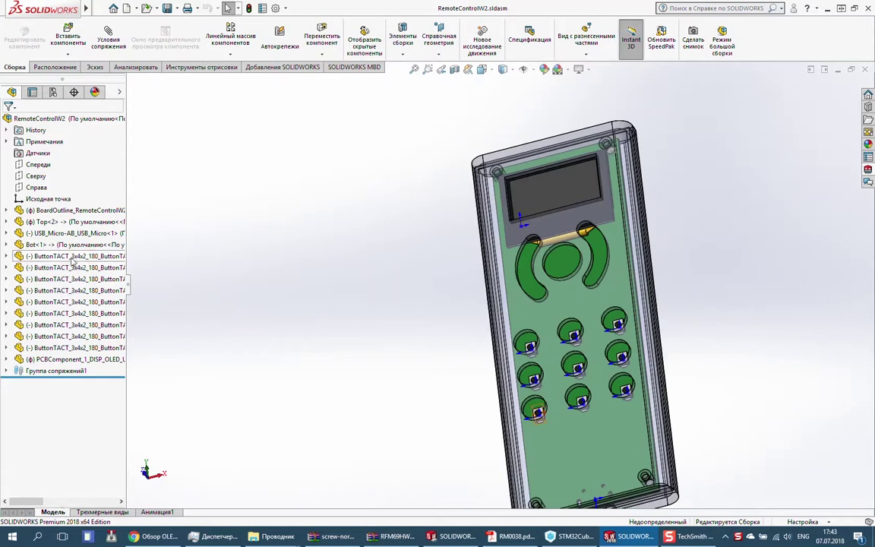
left_click(67, 244)
left_click(7, 221)
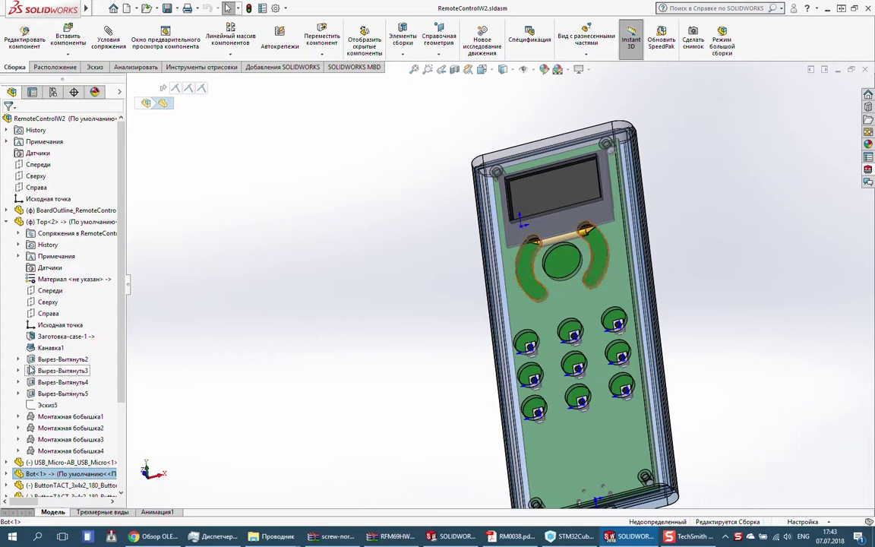
left_click(92, 225)
left_click(95, 182)
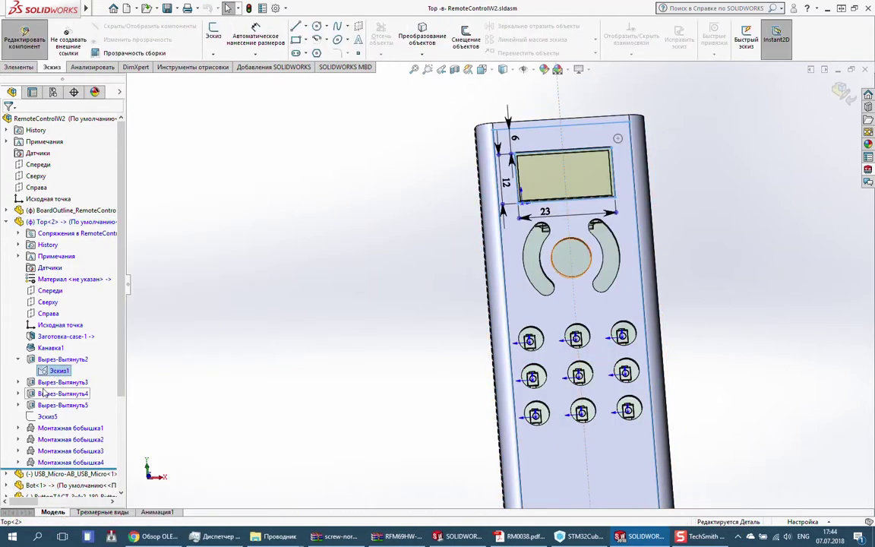
Show the Эскиз2 sketch of Вырез-Вытянуть3 and make the case transparent.
left_click(72, 393)
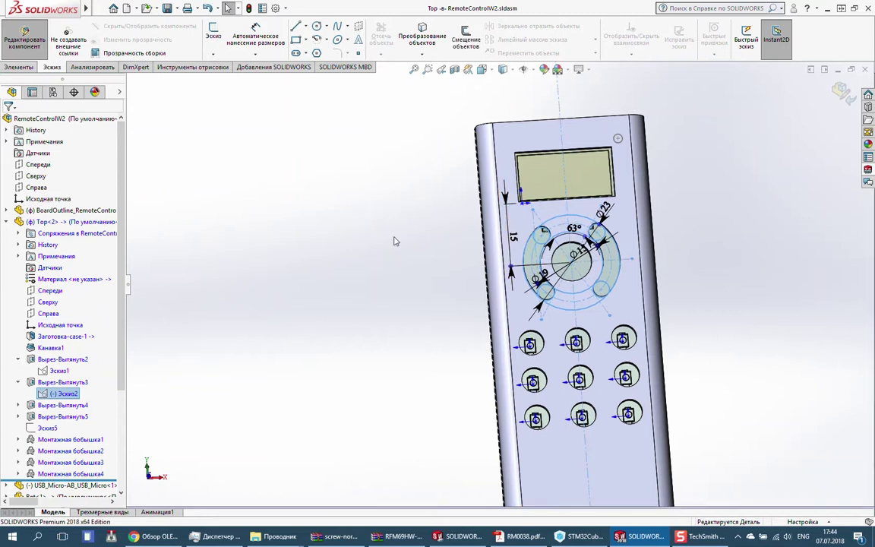
left_click(748, 209)
right_click(529, 141)
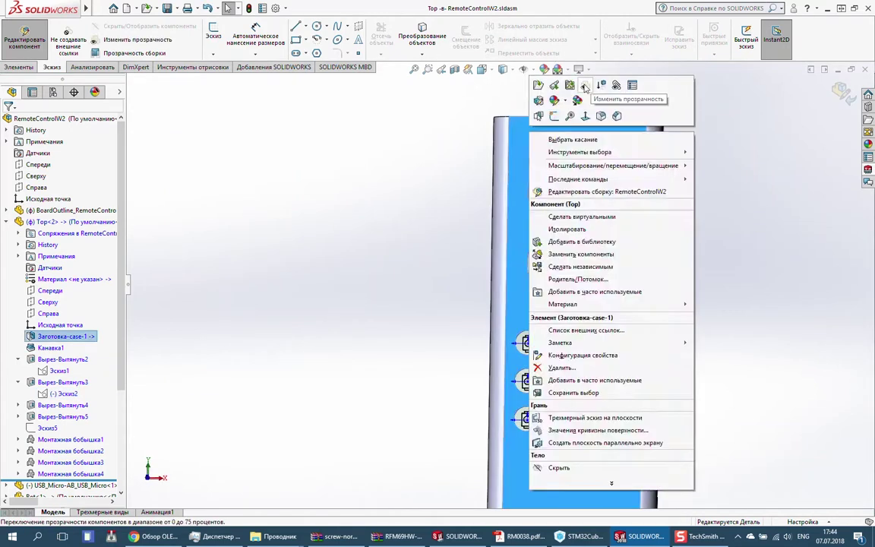
left_click(583, 83)
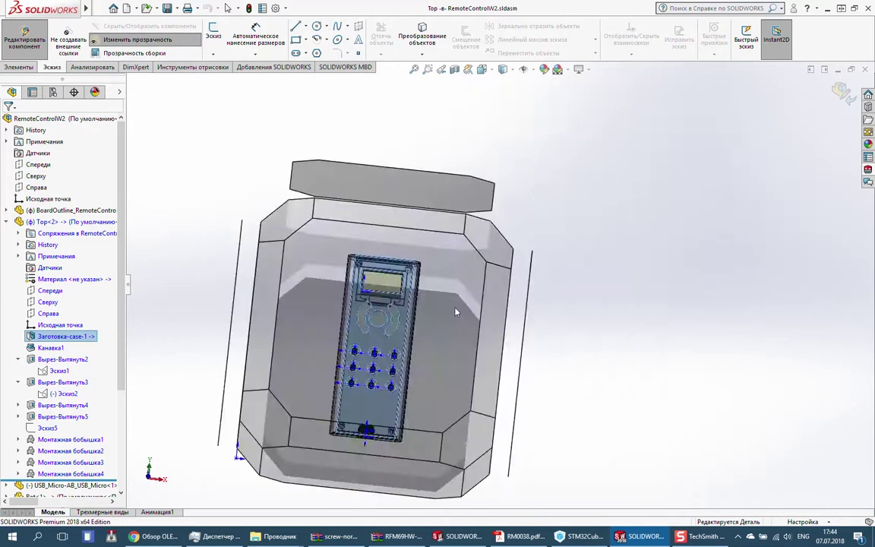
left_click(523, 192)
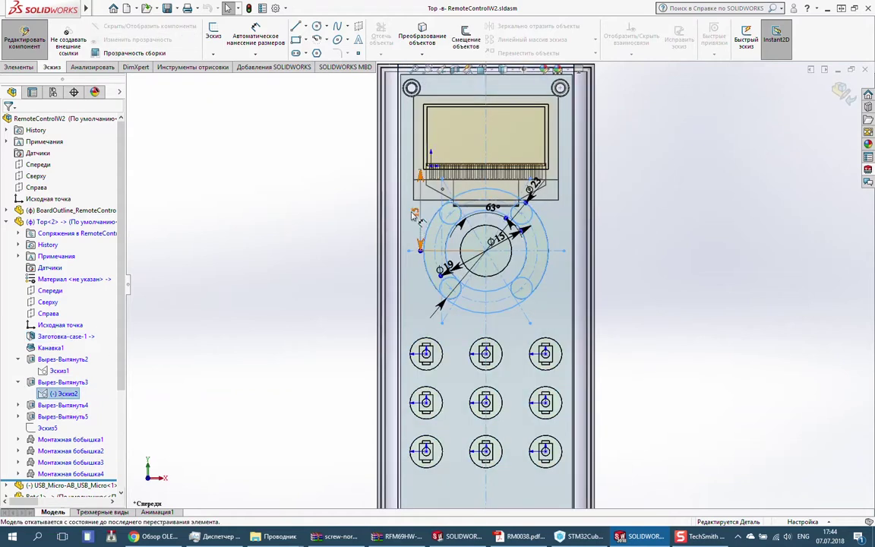
left_click(295, 220)
Orbit and square the view to check cutouts against the board, then exit Edit Part.
mouse_move(294, 220)
middle_mouse_down()
mouse_move(359, 206)
mouse_move(359, 230)
mouse_move(314, 192)
mouse_move(240, 209)
mouse_move(522, 289)
mouse_move(390, 286)
mouse_move(531, 273)
mouse_move(179, 305)
middle_mouse_up()
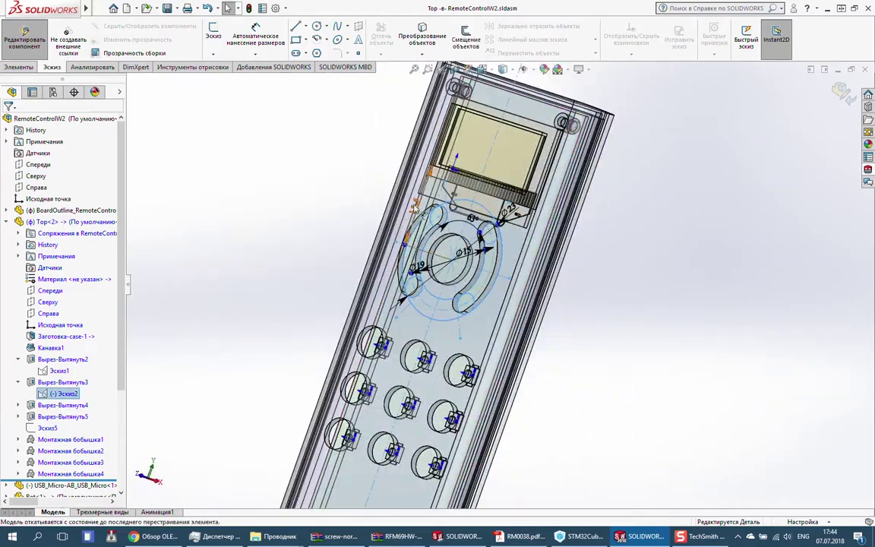
key("ctrl+8")
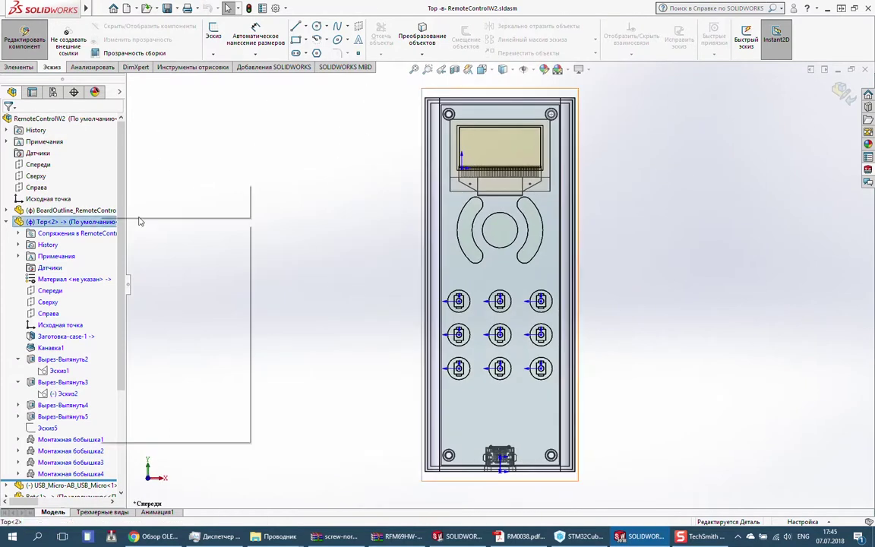
middle_click_drag(289, 230, 135, 208)
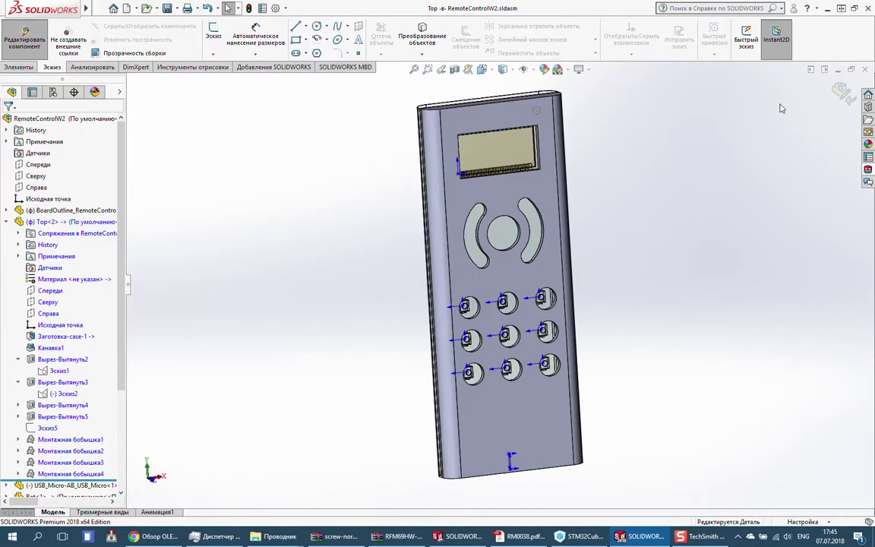
left_click(840, 91)
mouse_move(759, 133)
middle_mouse_down()
mouse_move(625, 207)
mouse_move(670, 243)
mouse_move(595, 246)
middle_mouse_up()
Switch to SOLIDWORKS PCB to review the Placement Changed entries for K4–K9.
scroll(547, 259, "down", 5)
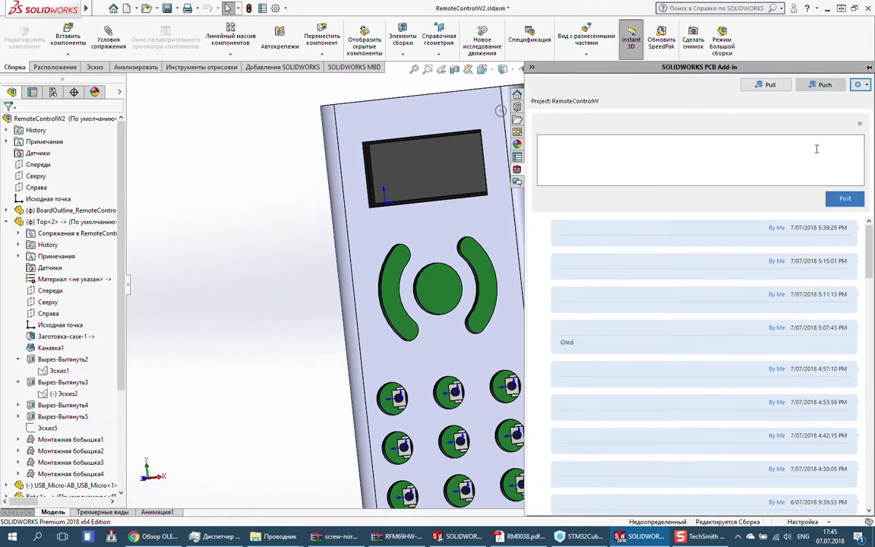
left_click(479, 539)
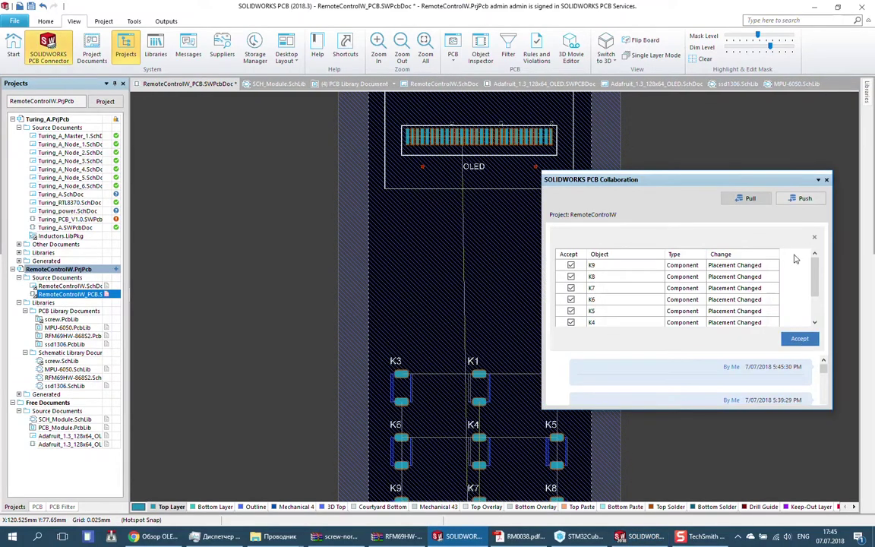
Accept the button placement changes, toggle the 3D view, and save the RemoteControlW project.
left_click(799, 339)
key("3")
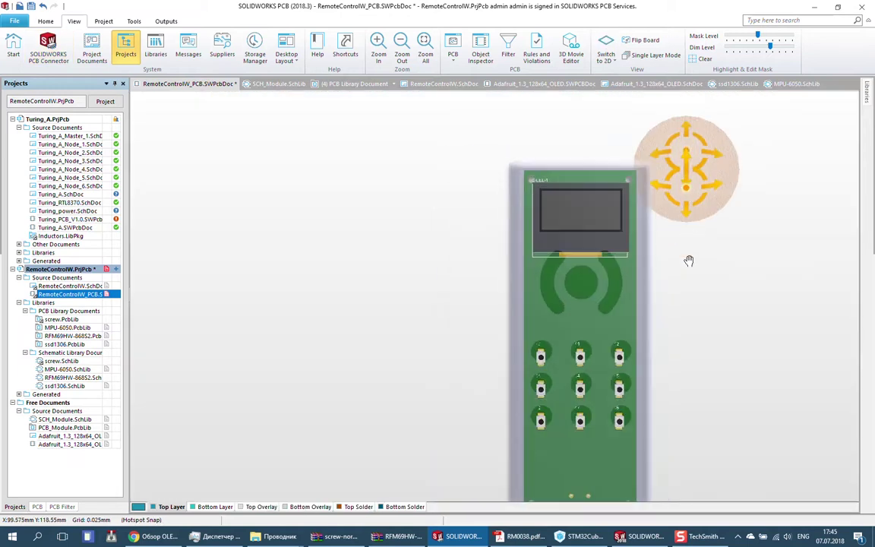
key("2")
right_click(84, 269)
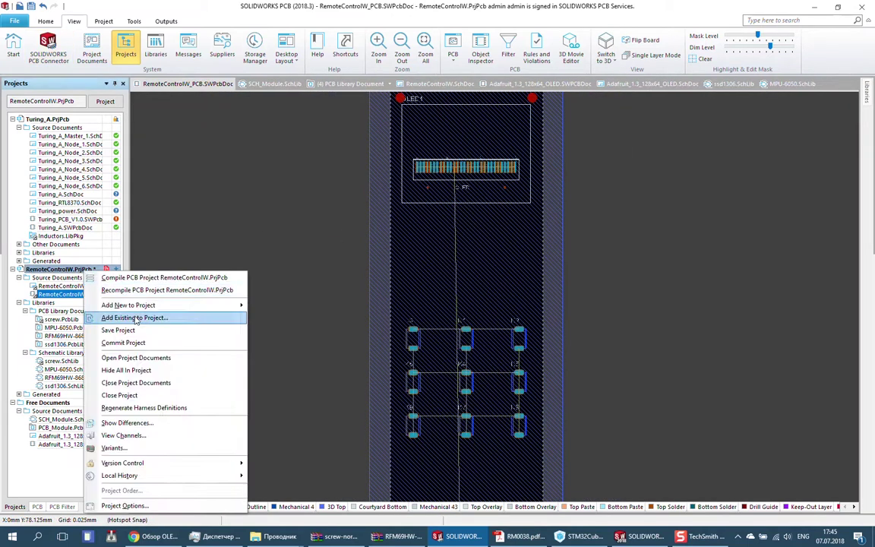
left_click(137, 329)
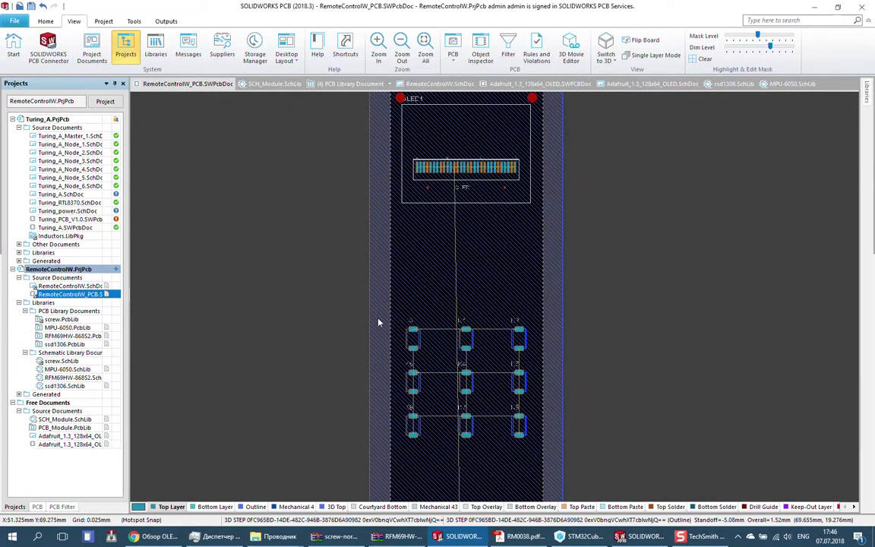
Inspect the board's 3D body properties in 2D and 3D, then check for further incoming changes.
double_click(385, 326)
key("Escape")
key("3")
left_click(467, 301)
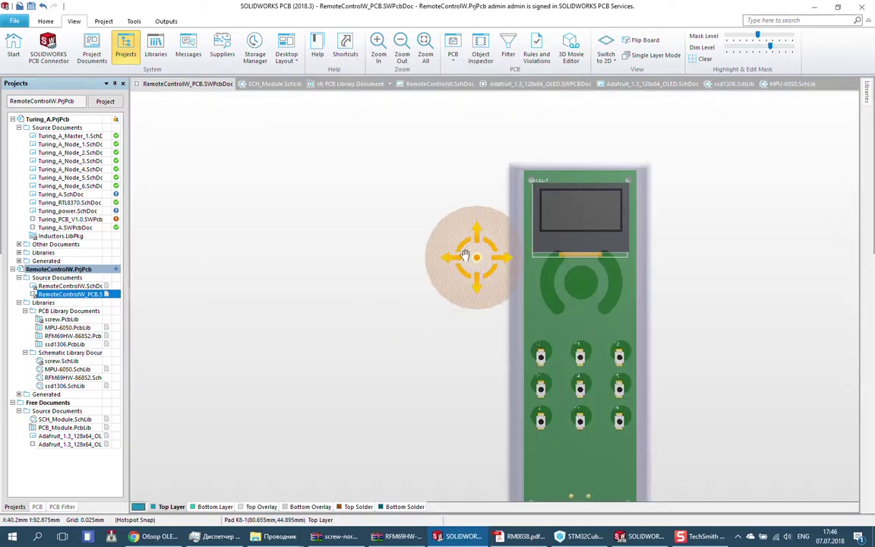
key("2")
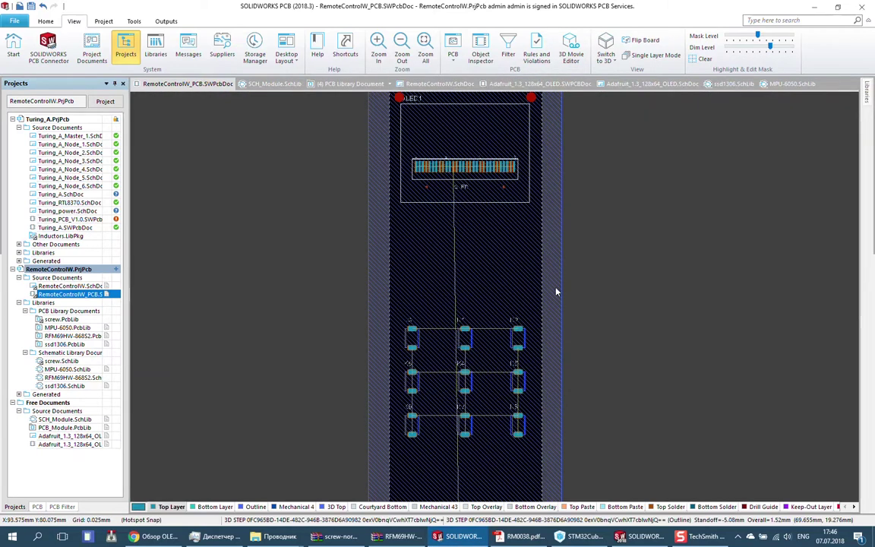
double_click(501, 270)
key("Escape")
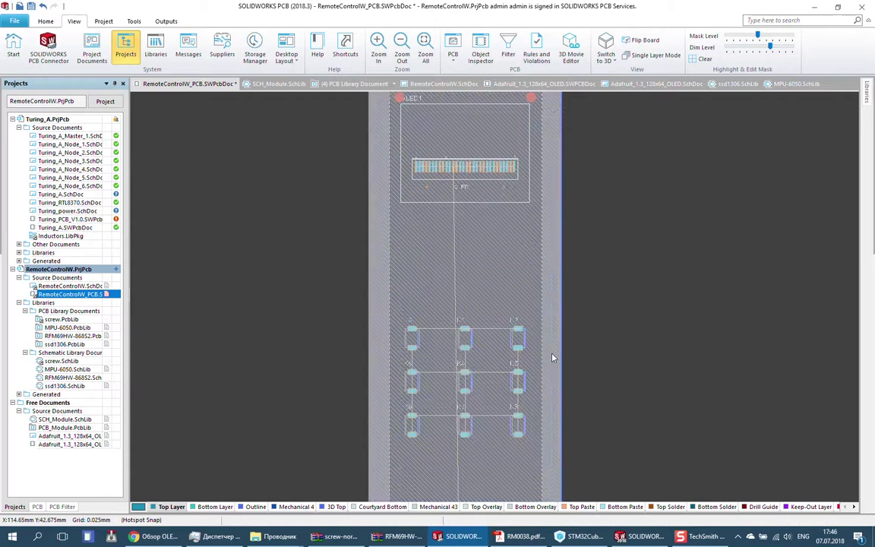
key("3")
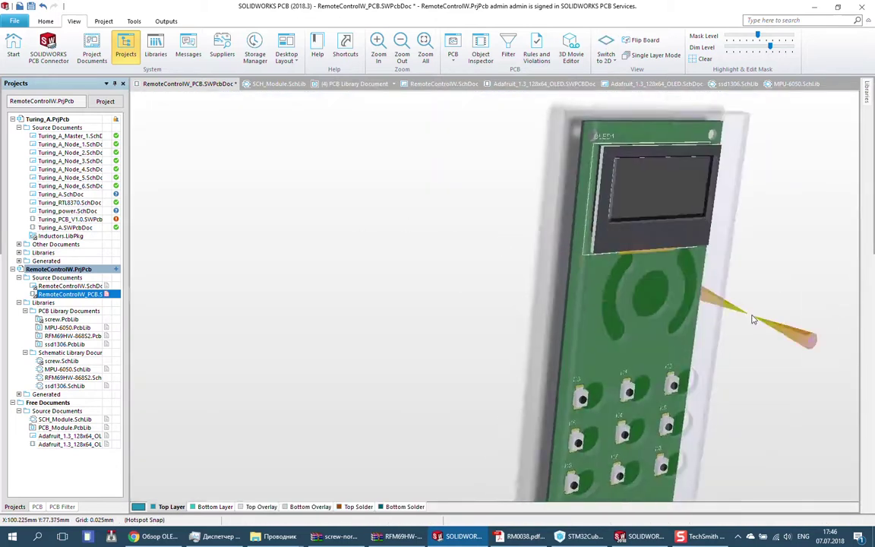
key("2")
double_click(544, 159)
key("Escape")
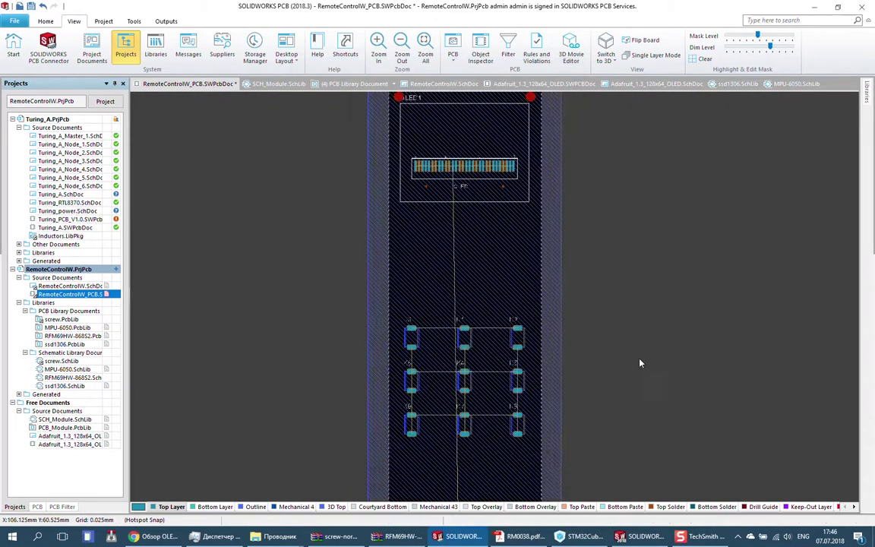
left_click(48, 47)
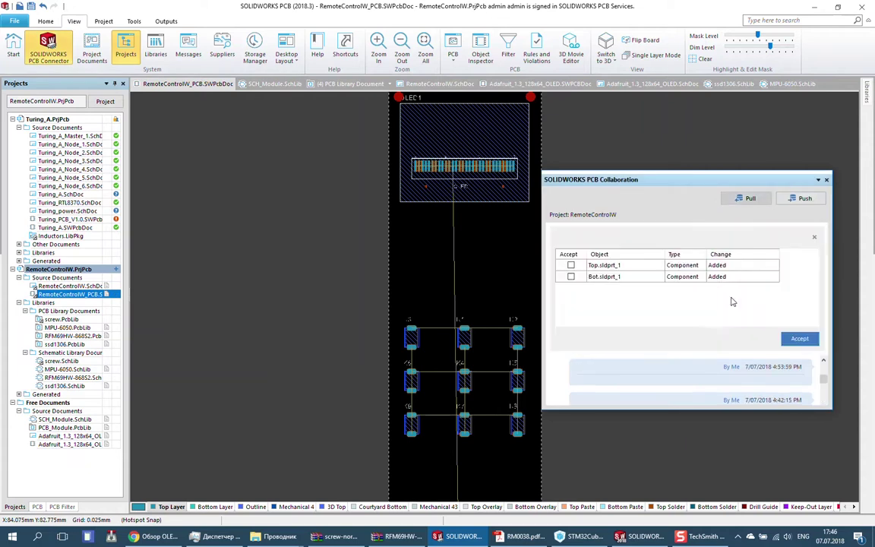
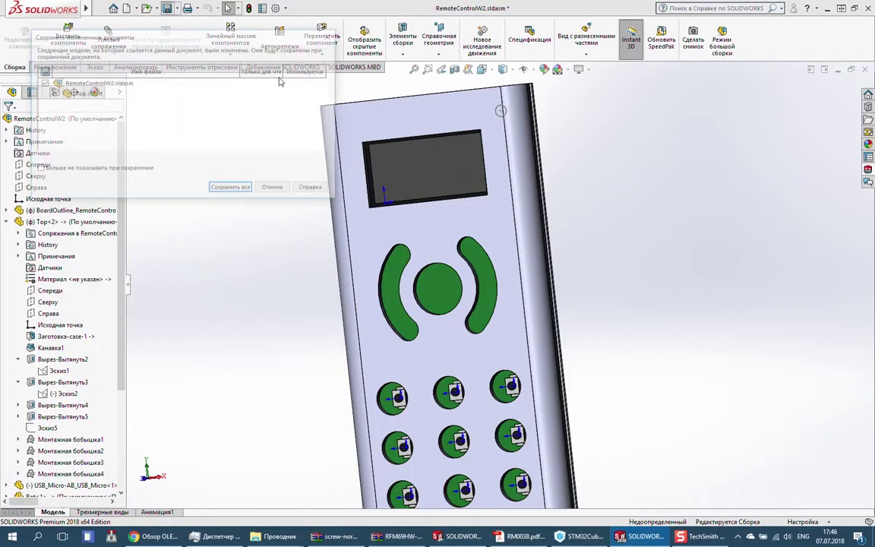
Review the enclosure 3D body properties on the board and apply them.
left_click(241, 193)
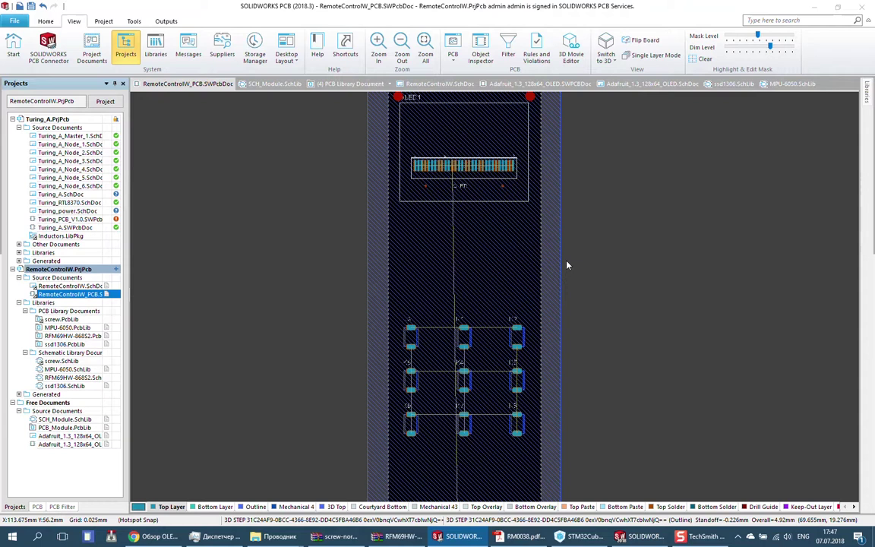
double_click(566, 262)
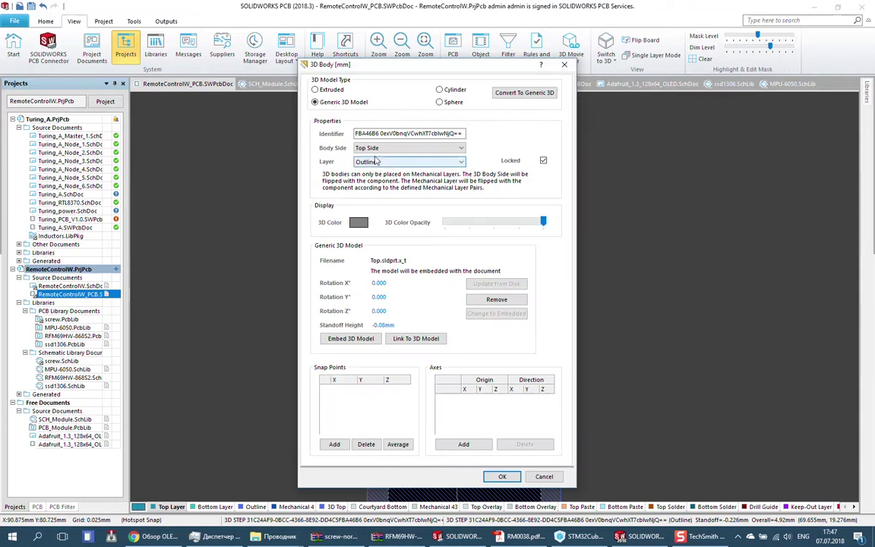
key("Return")
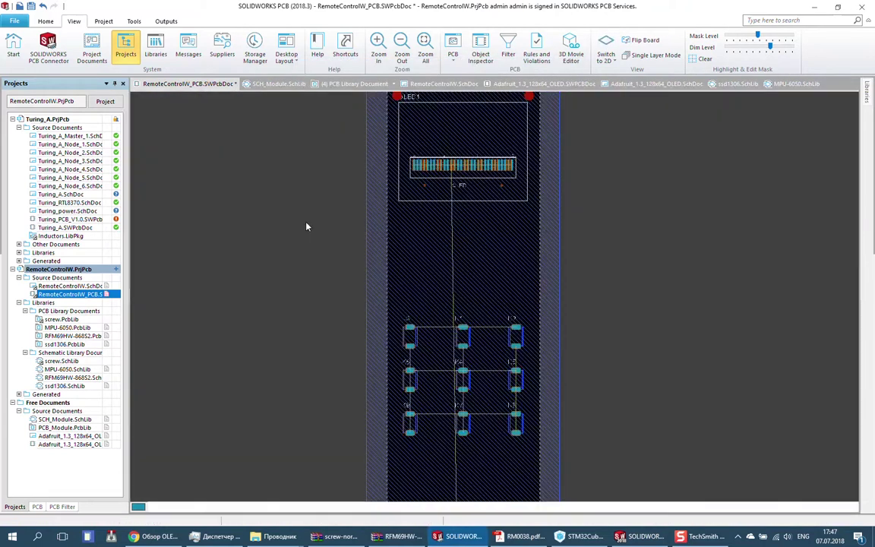
Accept the incoming Top.sldprt component change from the collaboration.
left_click(50, 48)
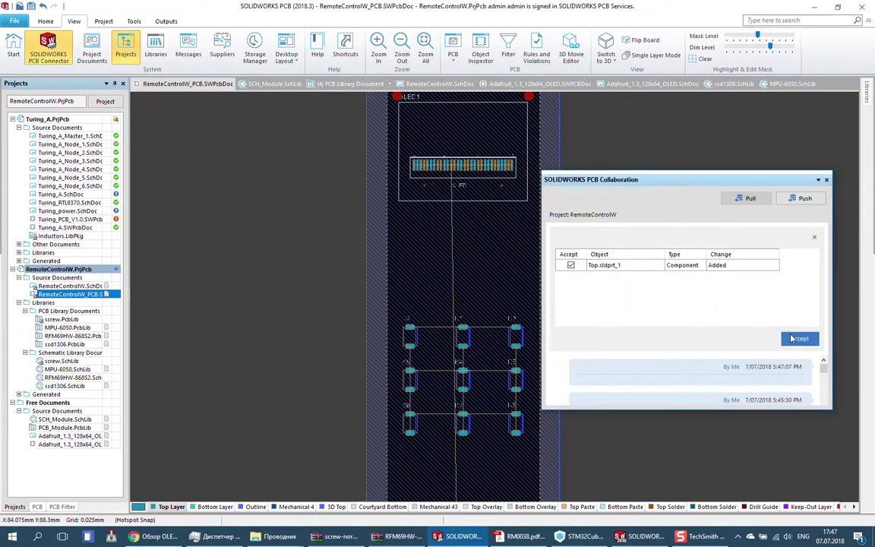
left_click(796, 338)
left_click(827, 182)
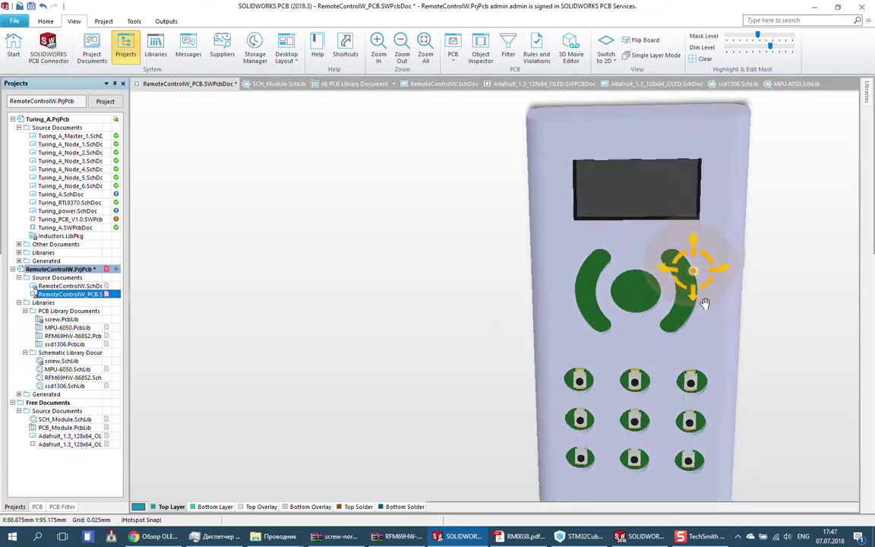
In 2D view, check the Bot and Top enclosure body properties, then switch to the SOLIDWORKS assembly.
mouse_move(703, 293)
right_mouse_down("shift")
mouse_move(694, 307)
mouse_move(575, 263)
right_mouse_up("shift")
key("2")
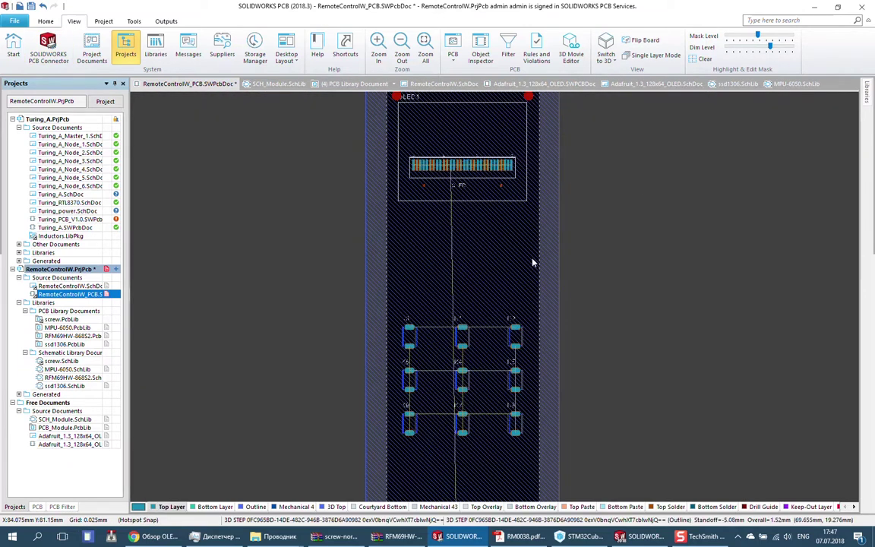
double_click(547, 231)
left_click(552, 229)
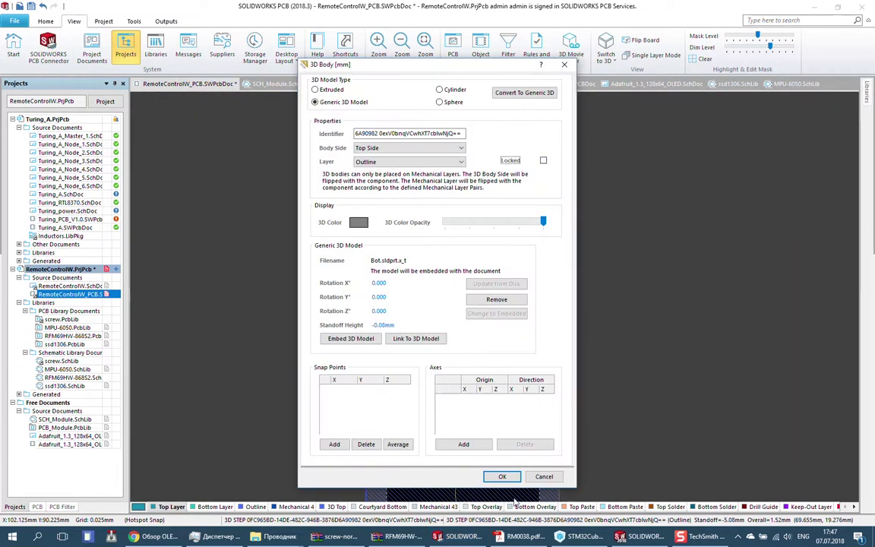
left_click(502, 476)
double_click(494, 261)
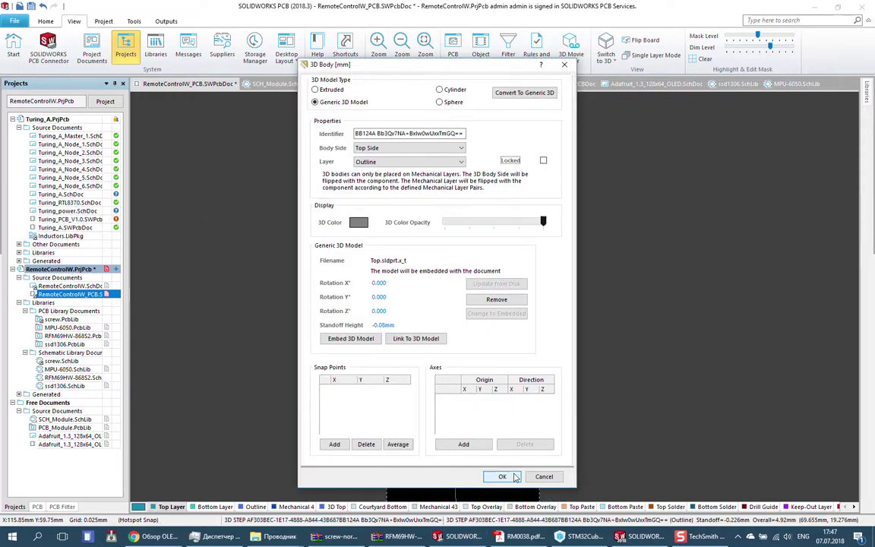
left_click(514, 476)
right_click(91, 266)
left_click(152, 338)
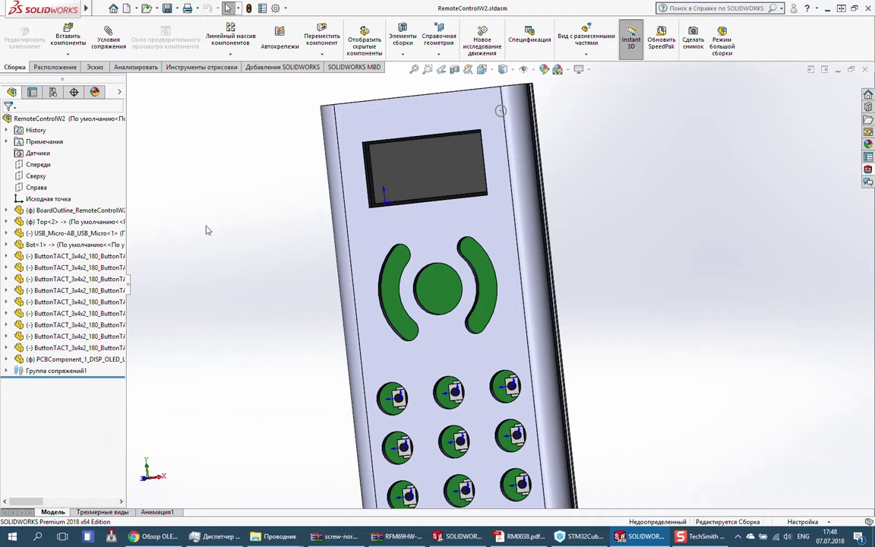
Turn the assembly to a front view and select the Top<2> cover.
left_click(468, 69)
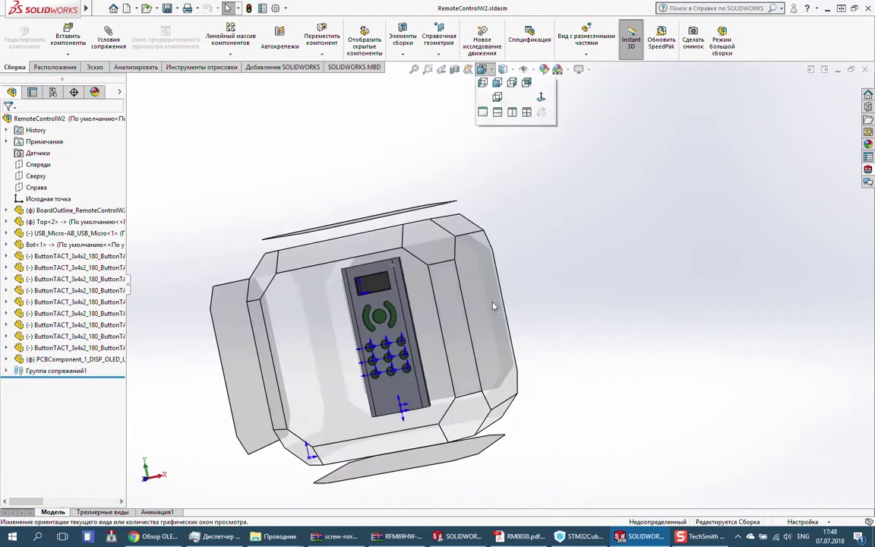
left_click(471, 283)
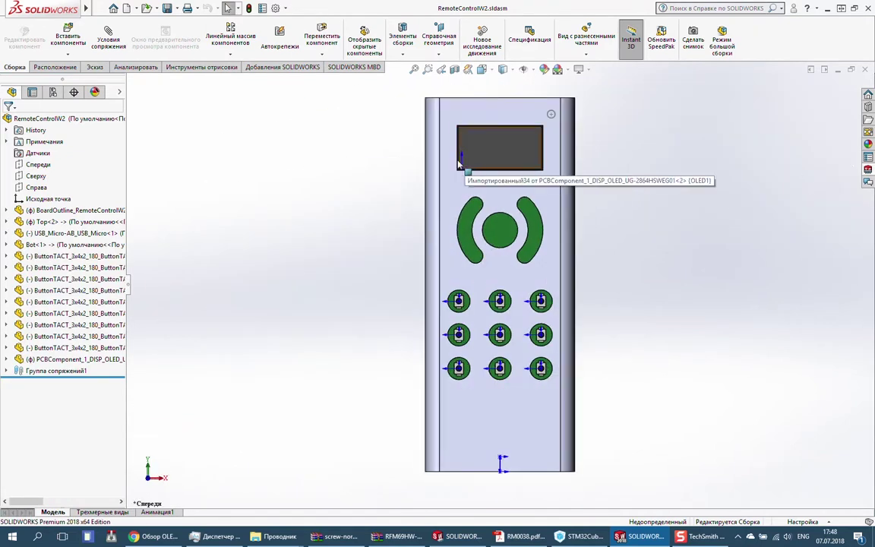
left_click(72, 221)
right_click(72, 221)
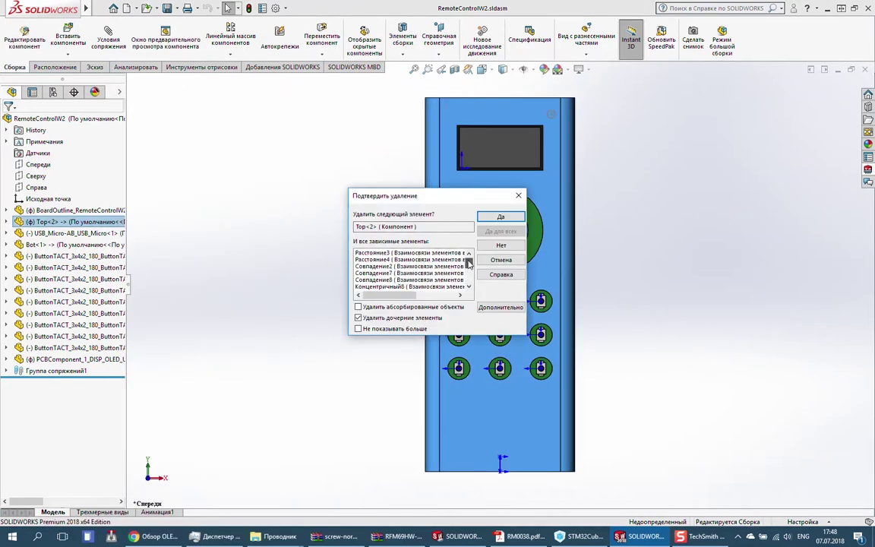
left_click(519, 195)
Open the Top cover part separately to inspect its cutouts, then return to RemoteControlW2.
right_click(106, 221)
left_click(133, 188)
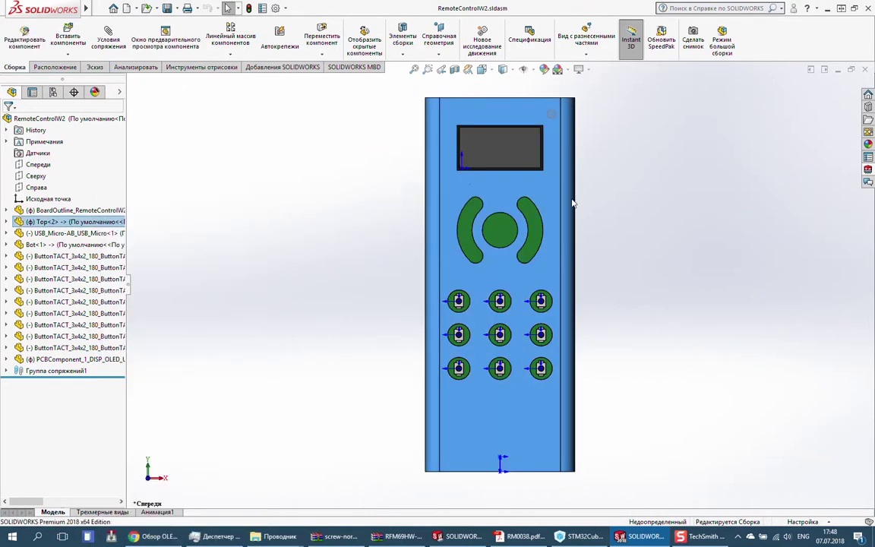
middle_click_drag(480, 204, 186, 237)
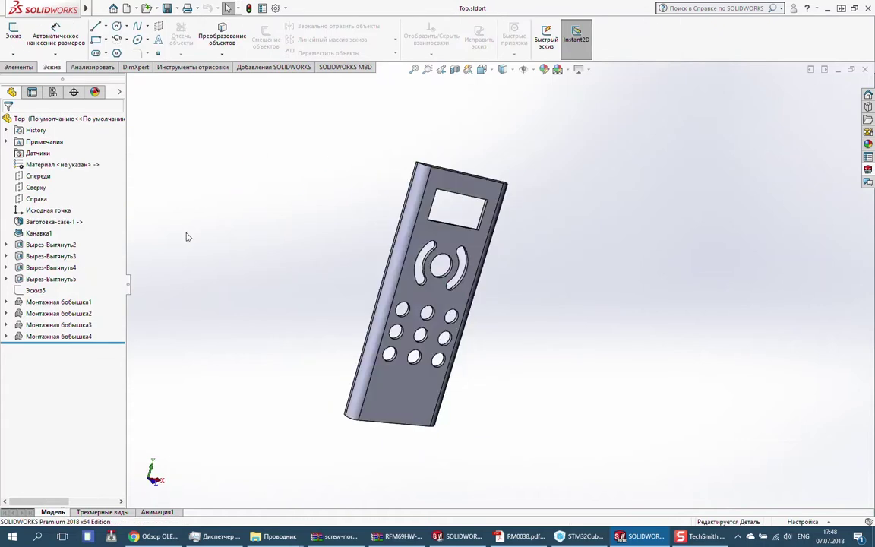
left_click(836, 70)
Delete Top<2> with its mates and insert a fresh copy of the Top part.
right_click(83, 226)
left_click(133, 248)
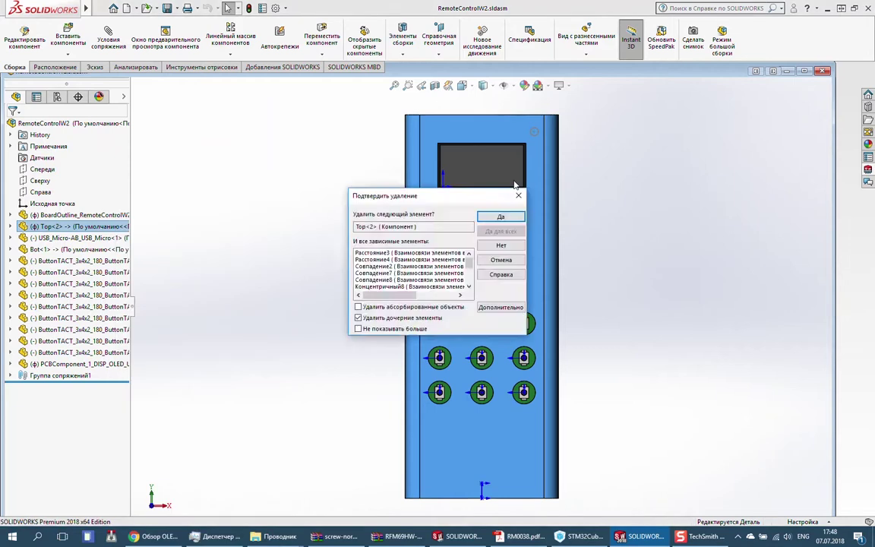
left_click(500, 217)
left_click(318, 86)
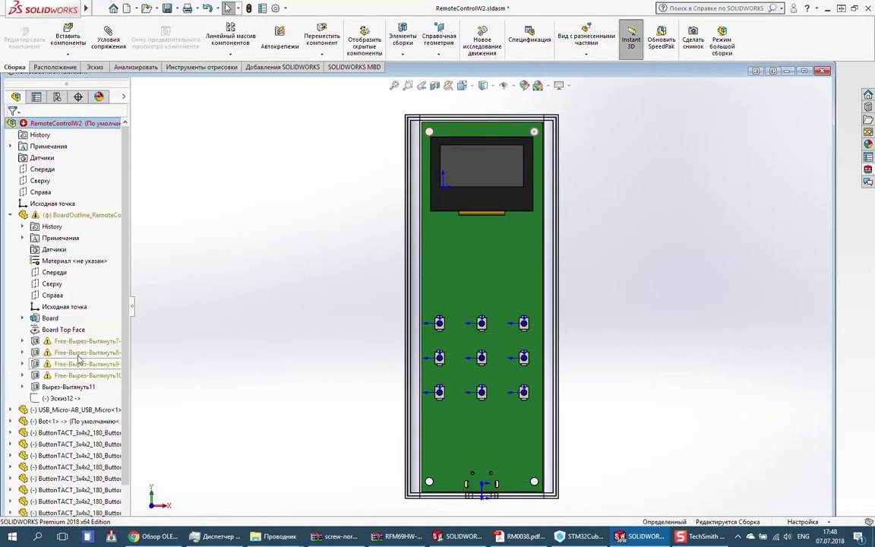
left_click(77, 353)
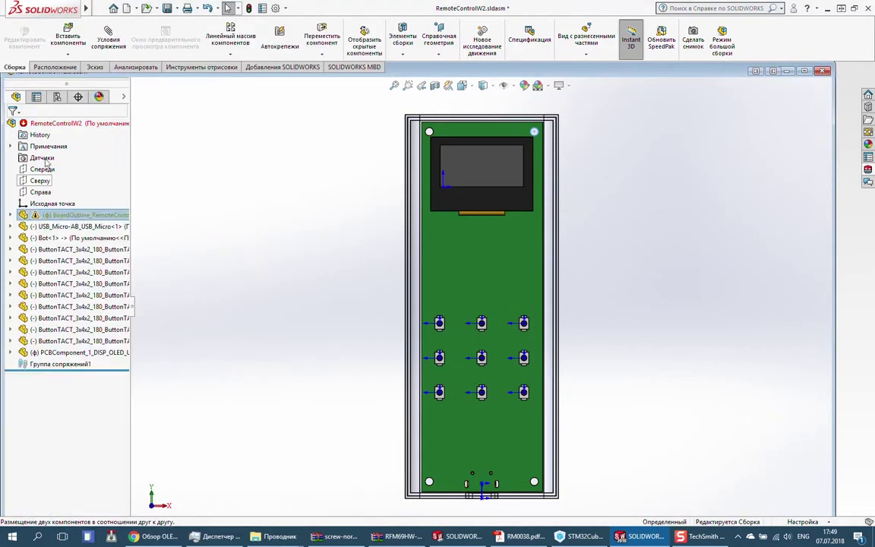
left_click(67, 38)
left_click(30, 237)
Place the new Top<3> cover beside the board.
left_click(621, 231)
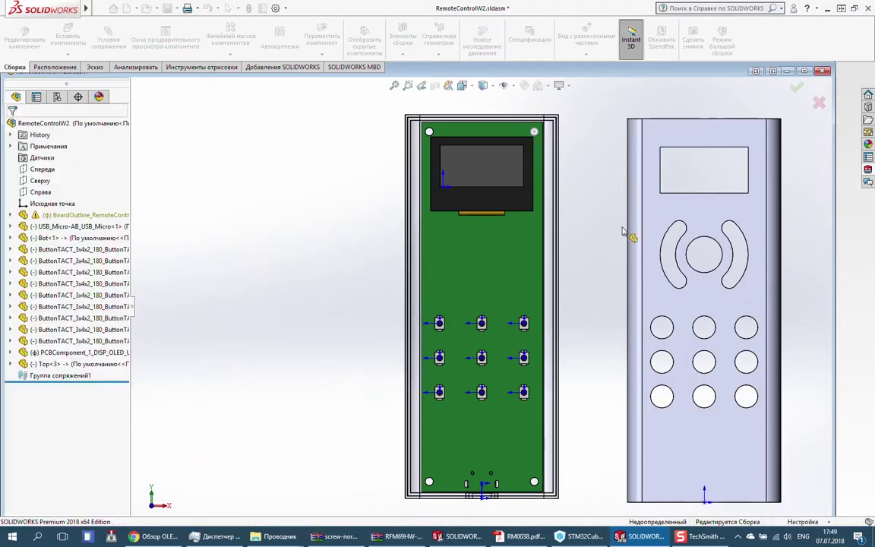
middle_click_drag(621, 232, 562, 199)
scroll(523, 247, "down", 5)
scroll(685, 186, "down", 3)
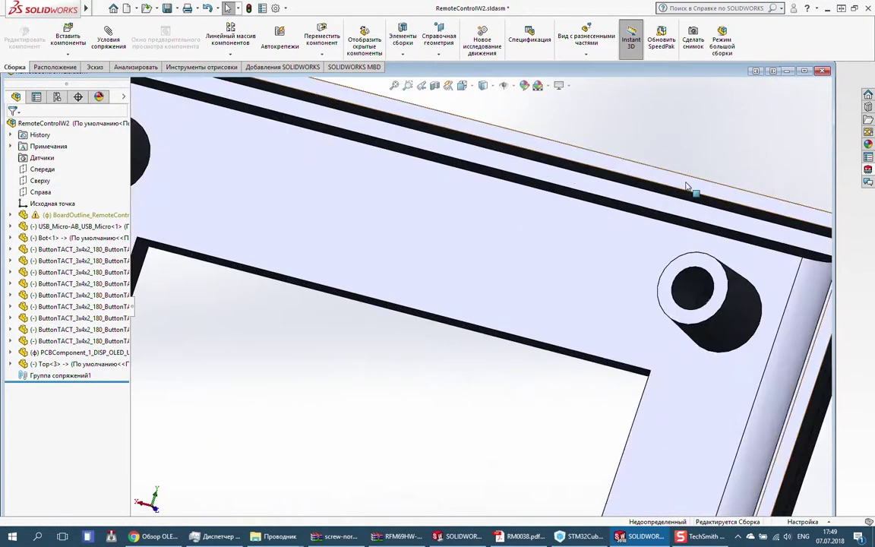
Mate a Top cover face coincident with the matching Bot housing face.
left_click(685, 186)
scroll(625, 201, "up", 5)
middle_click_drag(625, 201, 420, 185)
scroll(426, 209, "down", 4)
scroll(353, 283, "down", 3)
left_click(353, 284, "ctrl")
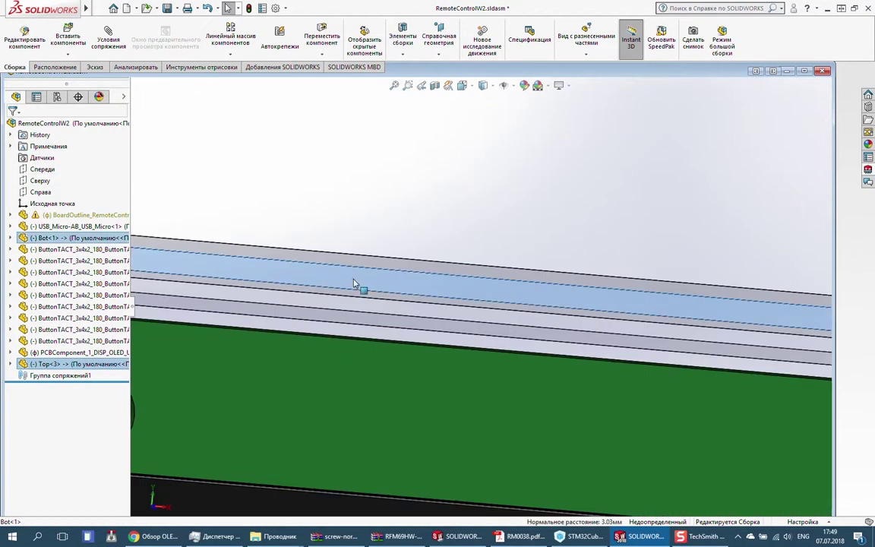
left_click(460, 259)
scroll(377, 250, "up", 5)
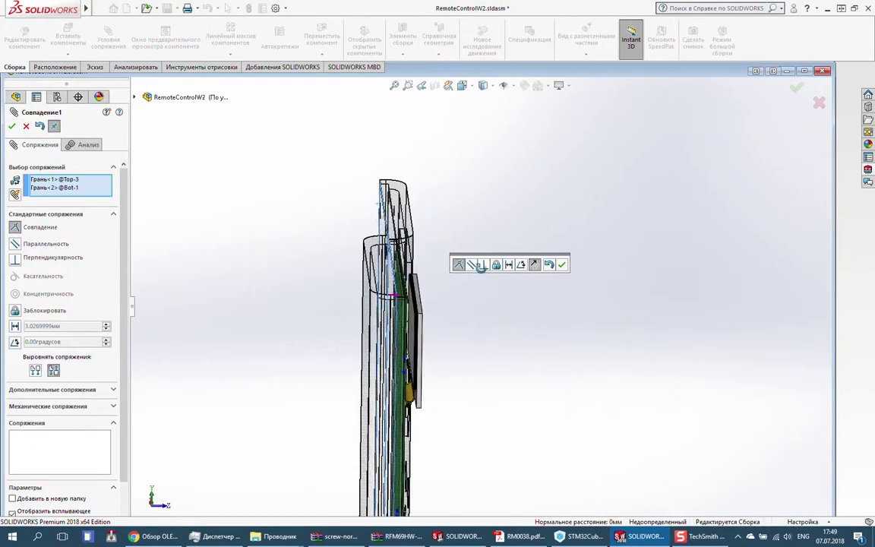
mouse_move(377, 249)
middle_mouse_down()
mouse_move(425, 250)
mouse_move(272, 281)
middle_mouse_up()
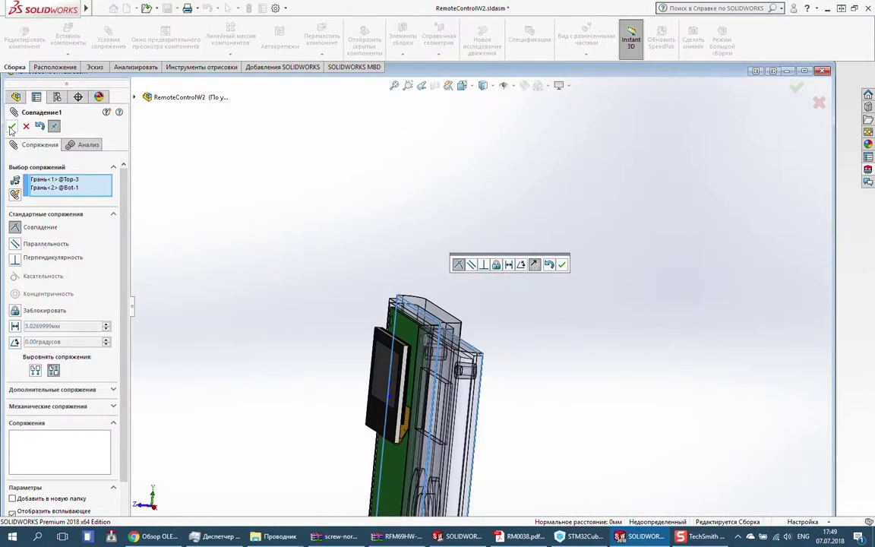
left_click(796, 88)
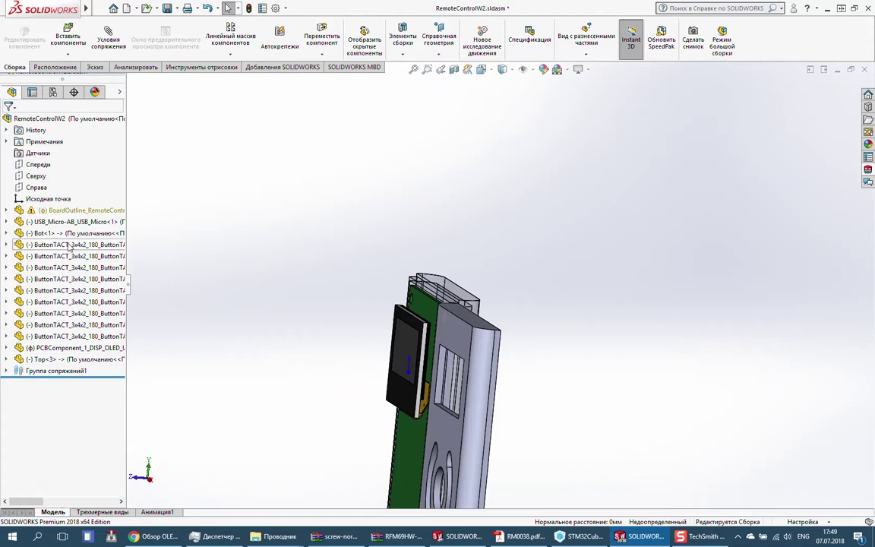
Fix the Bot housing in place.
middle_click_drag(467, 196, 342, 182)
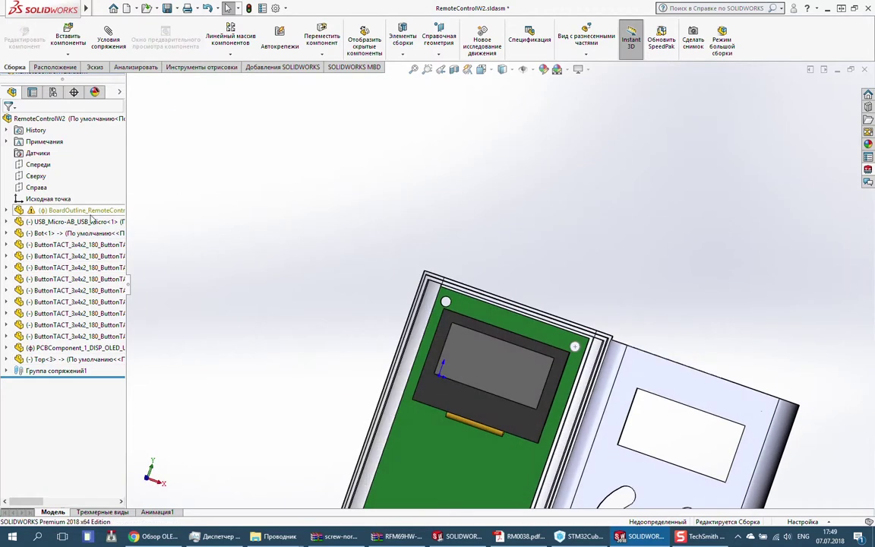
right_click(72, 232)
left_click(141, 335)
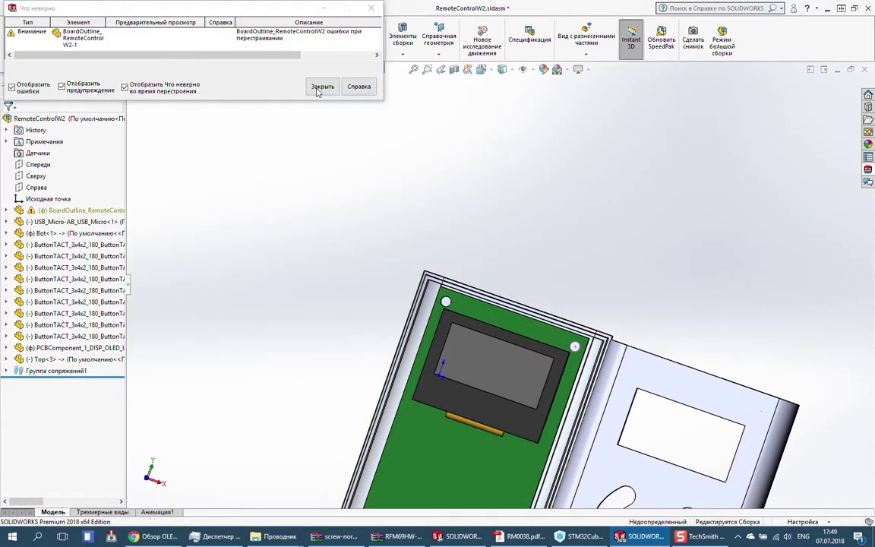
left_click(334, 88)
Add a second coincident mate using the cover's top rim face.
middle_click_drag(455, 304, 477, 318)
scroll(477, 319, "down", 5)
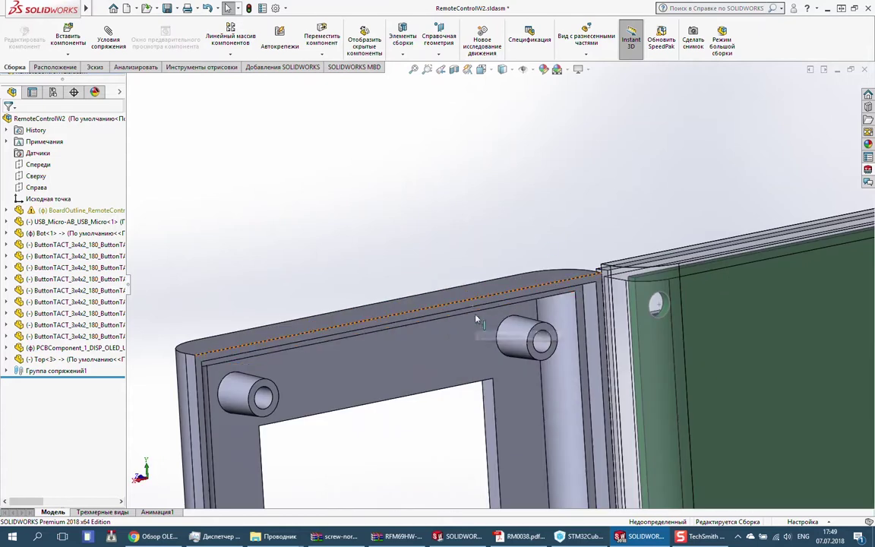
middle_click_drag(547, 315, 517, 195)
left_click(534, 278)
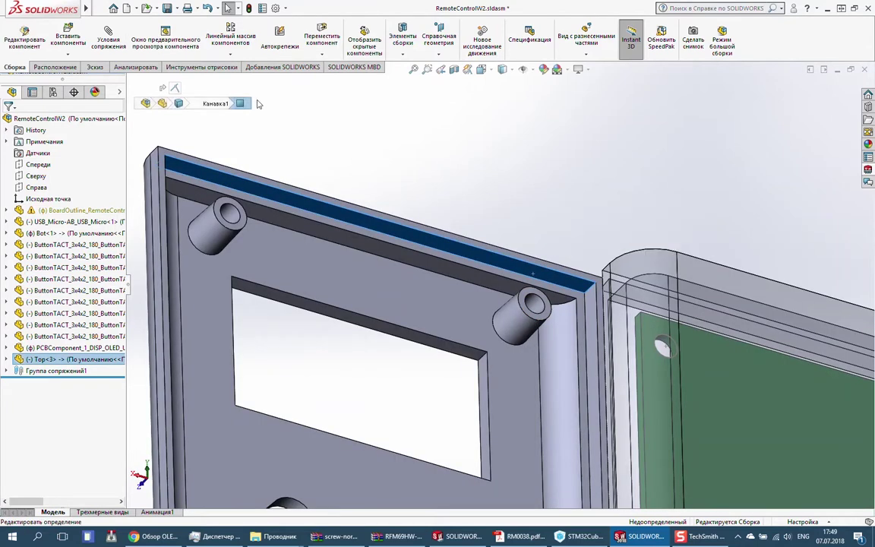
left_click(577, 207, "ctrl")
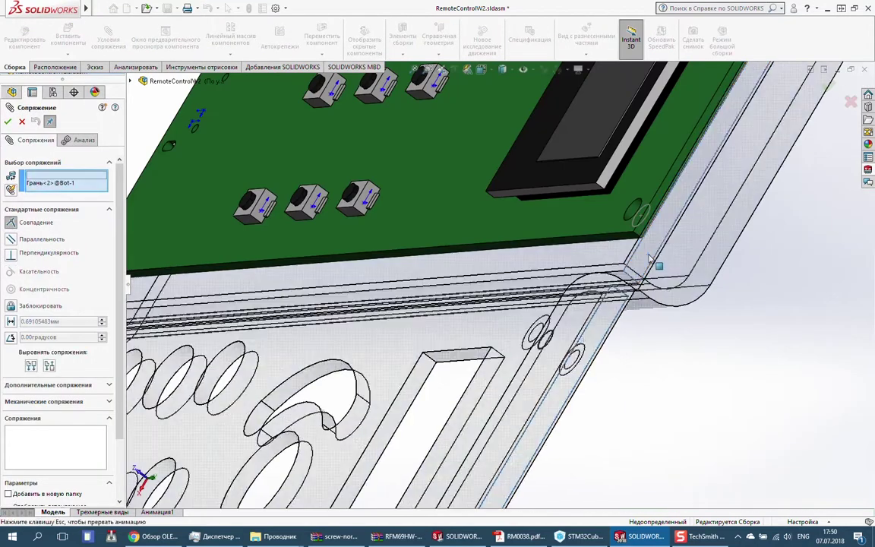
left_click(8, 122)
Add a coincident mate between an inner Top cover face and the Bot housing.
middle_click_drag(440, 176, 309, 406)
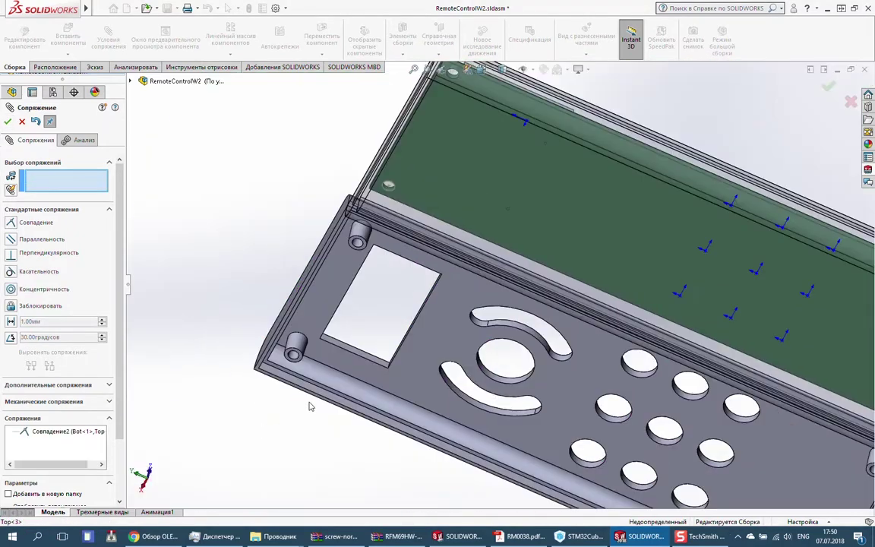
left_click(309, 406)
scroll(355, 404, "up", 5)
scroll(552, 351, "down", 8)
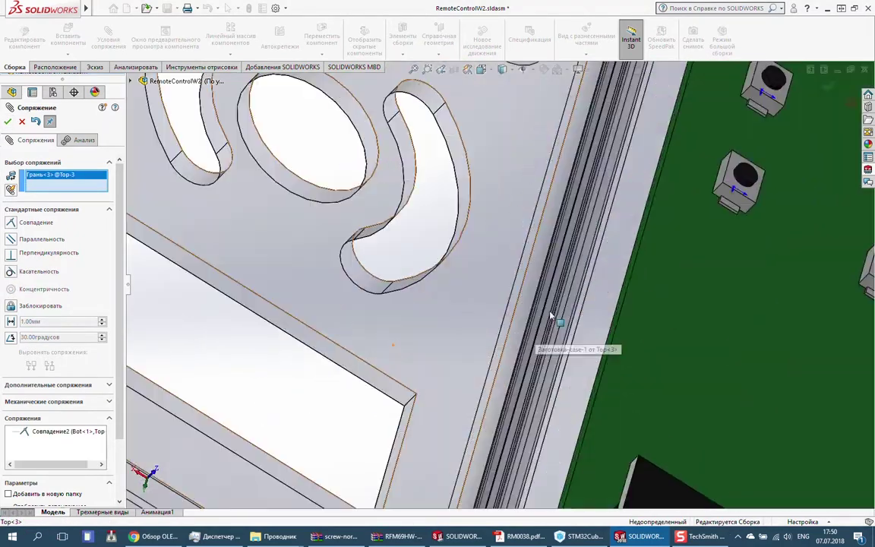
scroll(575, 353, "down", 3)
scroll(576, 353, "up", 5)
scroll(490, 341, "down", 3)
scroll(488, 341, "down", 5)
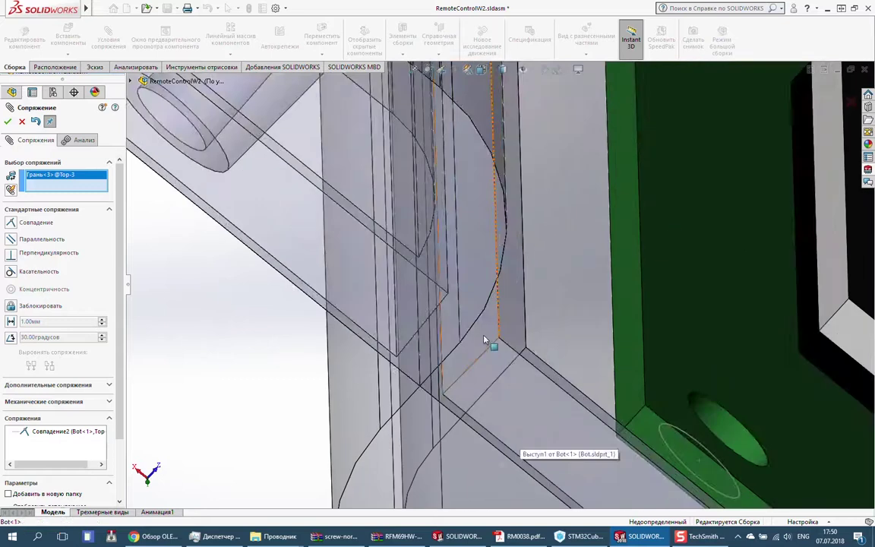
left_click(492, 340)
left_click(8, 121)
Close the Mate PropertyManager and view the remote's corner.
scroll(398, 240, "up", 4)
scroll(393, 229, "up", 3)
scroll(389, 248, "up", 3)
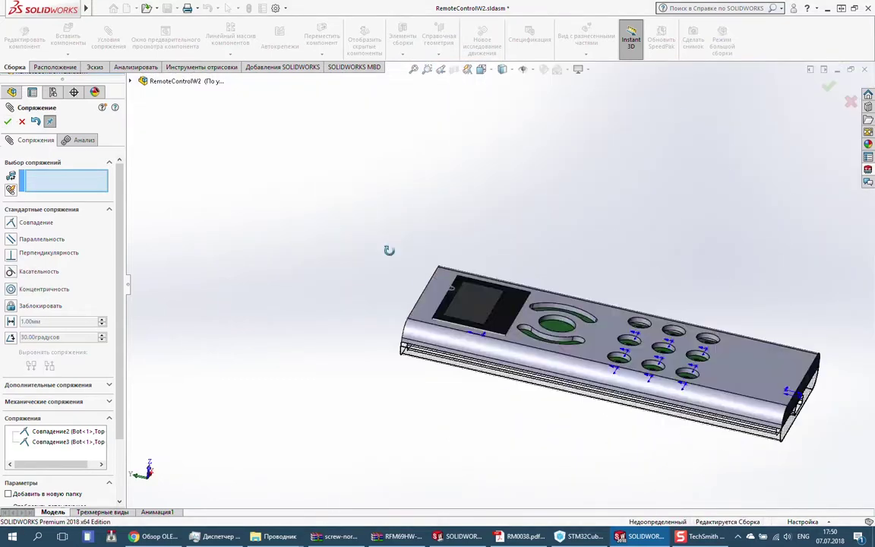
mouse_move(389, 248)
middle_mouse_down()
mouse_move(325, 275)
mouse_move(379, 377)
mouse_move(469, 281)
mouse_move(398, 227)
middle_mouse_up()
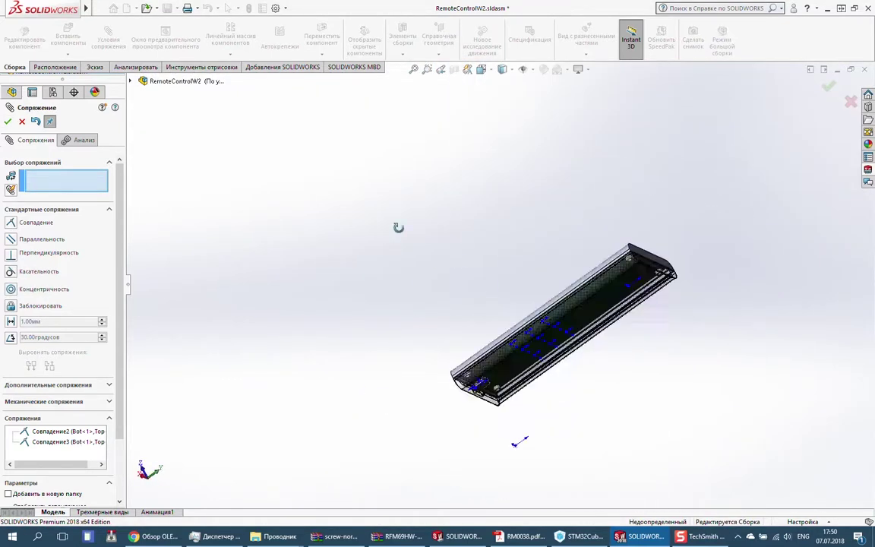
left_click(7, 121)
mouse_move(543, 232)
middle_mouse_down()
mouse_move(664, 331)
mouse_move(719, 336)
mouse_move(577, 287)
mouse_move(449, 260)
mouse_move(448, 328)
mouse_move(447, 268)
middle_mouse_up()
scroll(577, 287, "down", 5)
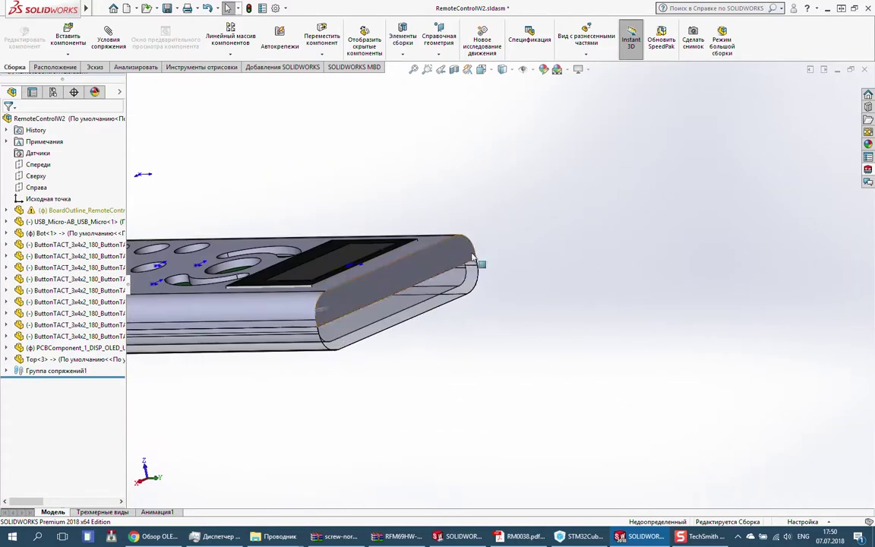
Make the Top<3> enclosure transparent.
right_click(448, 267)
left_click(549, 155)
scroll(366, 322, "down", 5)
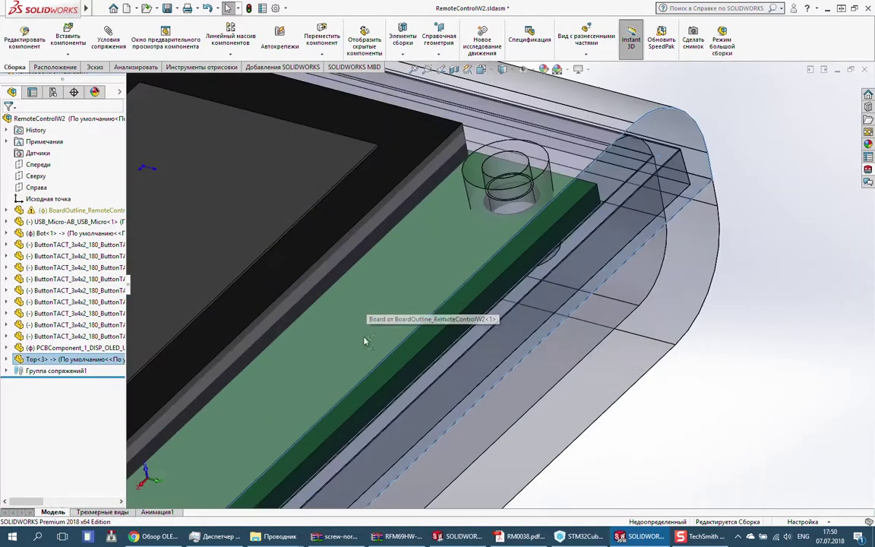
Mate the PCB board face coincident with the top case, breaking conflicting mates.
left_click(445, 279)
left_click(702, 468)
middle_click_drag(702, 469, 617, 374)
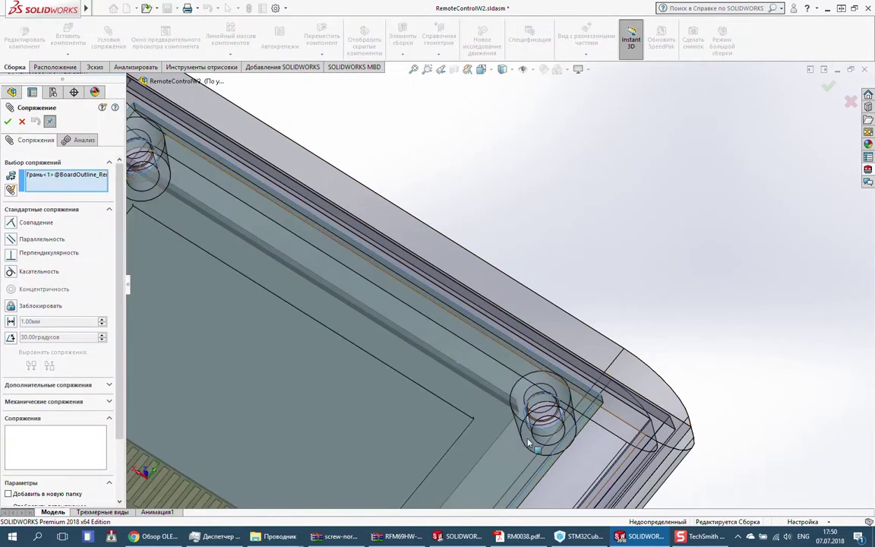
scroll(529, 443, "down", 5)
scroll(576, 351, "down", 3)
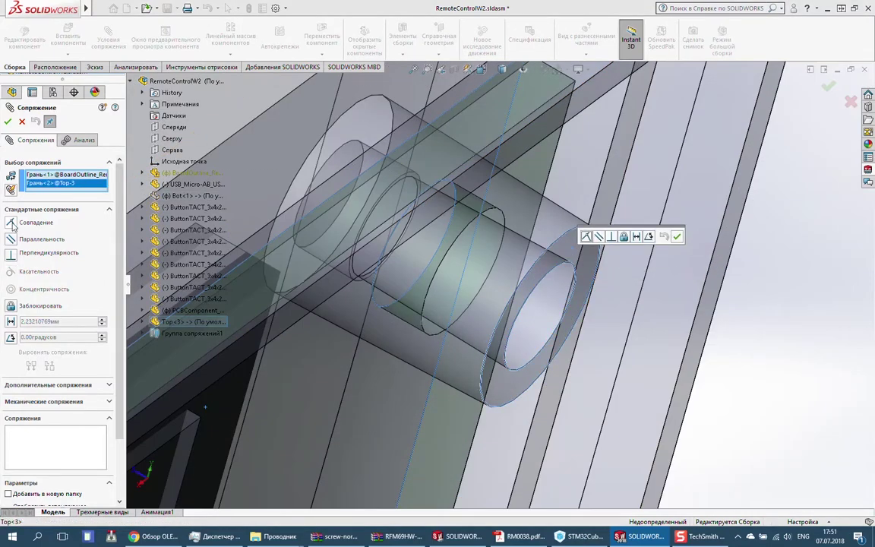
left_click(8, 121)
left_click(417, 240)
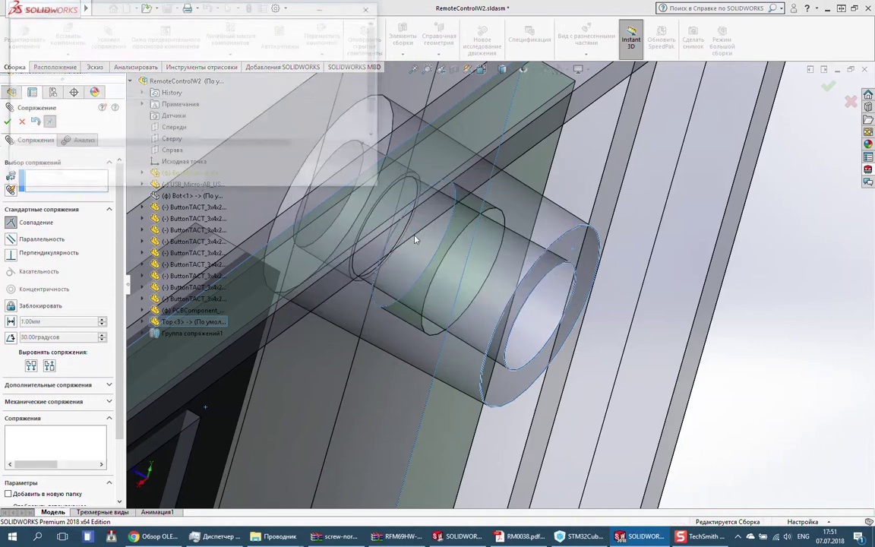
Reorient the view to look straight at the back of the board.
scroll(552, 252, "up", 3)
mouse_move(552, 252)
middle_mouse_down()
mouse_move(629, 207)
mouse_move(433, 195)
mouse_move(332, 160)
mouse_move(371, 199)
mouse_move(524, 226)
mouse_move(508, 397)
mouse_move(486, 288)
mouse_move(400, 196)
middle_mouse_up()
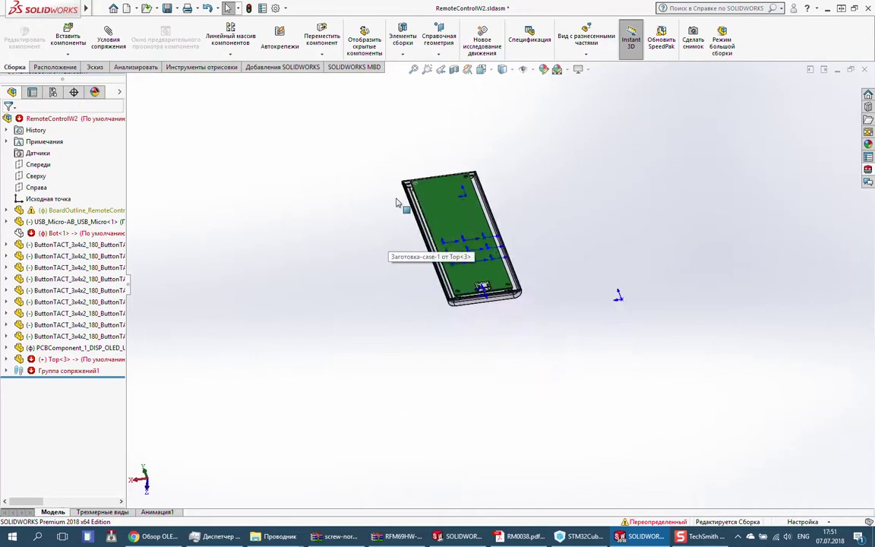
scroll(400, 195, "down", 5)
scroll(434, 190, "down", 2)
middle_click_drag(459, 321, 429, 298)
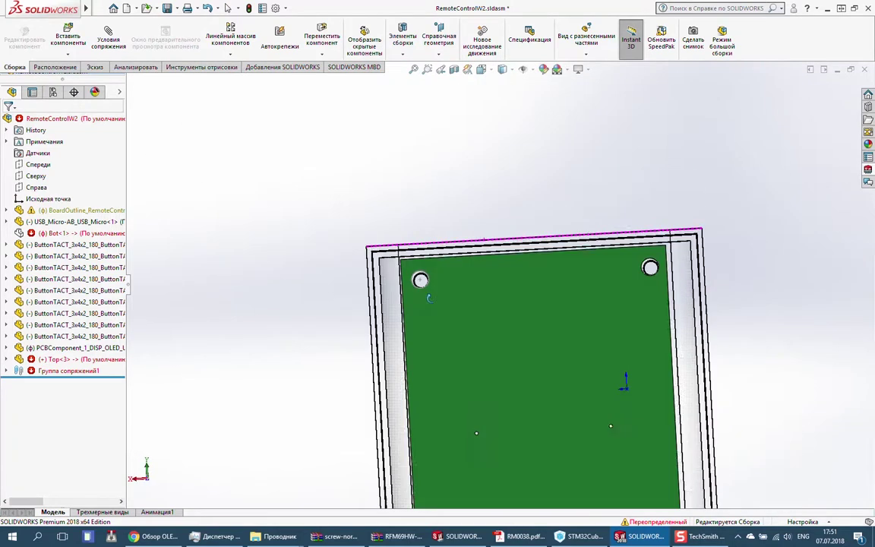
left_click(453, 70)
key("Escape")
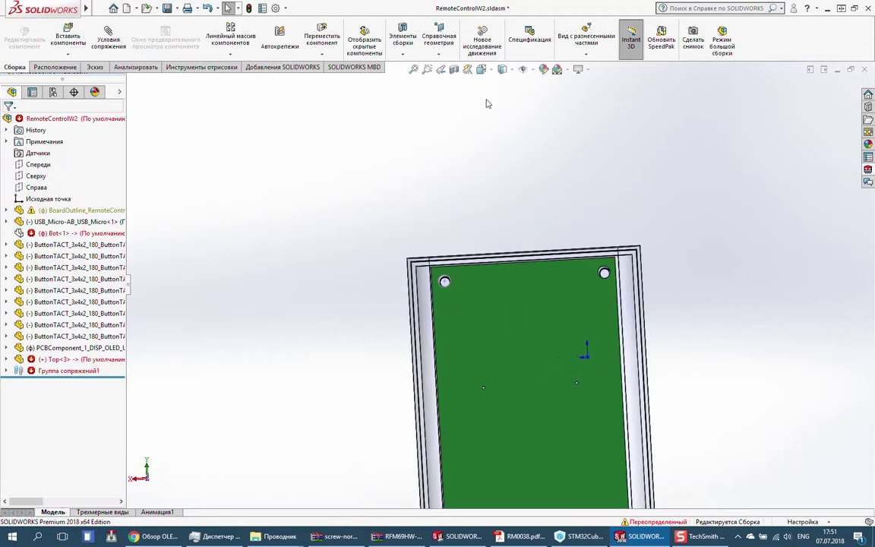
key("ctrl+1")
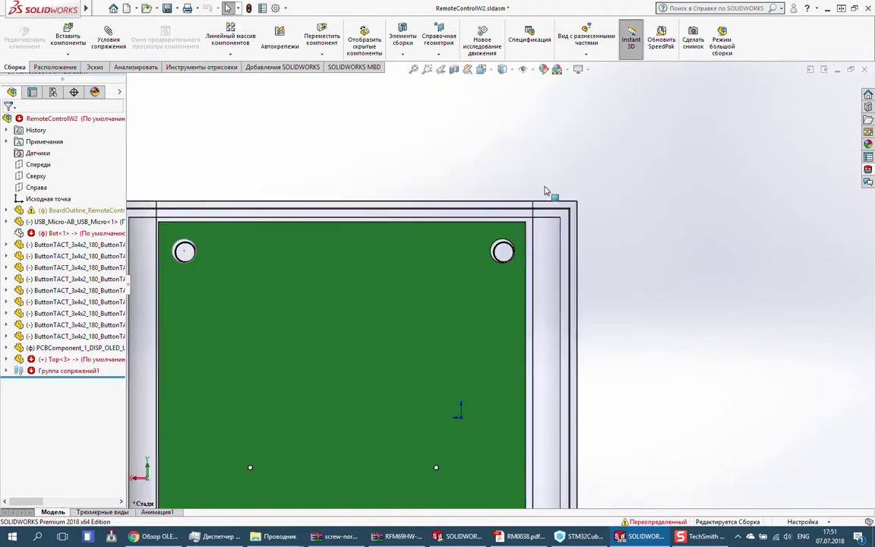
Inspect the failing Совпадение1 mate and delete it.
left_click(27, 370)
mouse_move(85, 382)
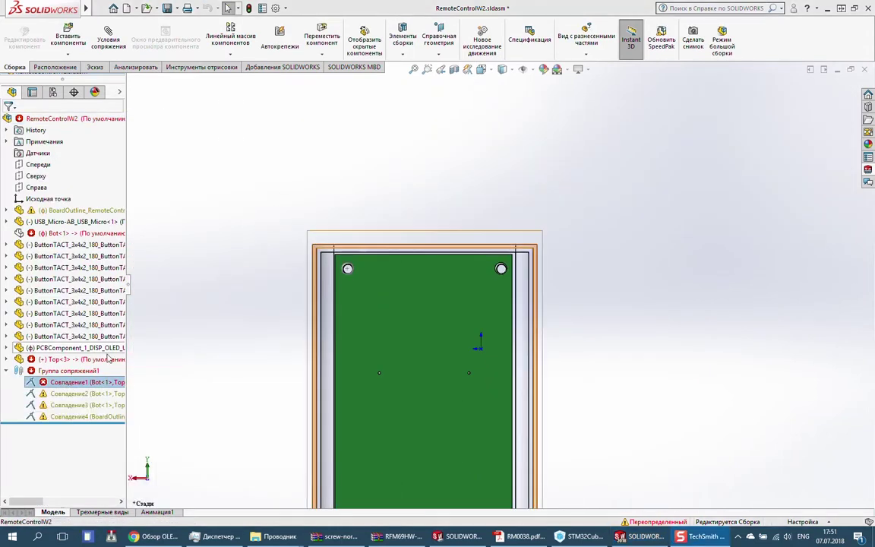
right_click(83, 382)
left_click(92, 225)
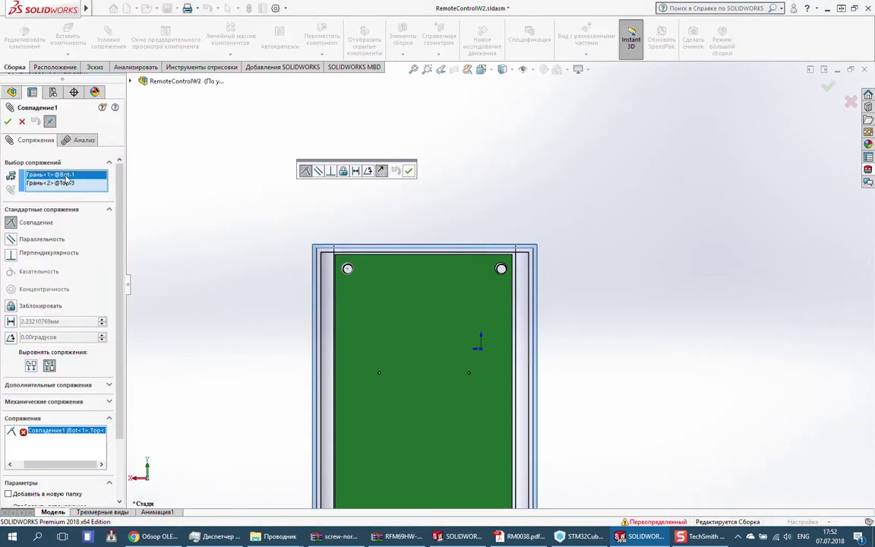
left_click(59, 183)
key("Escape")
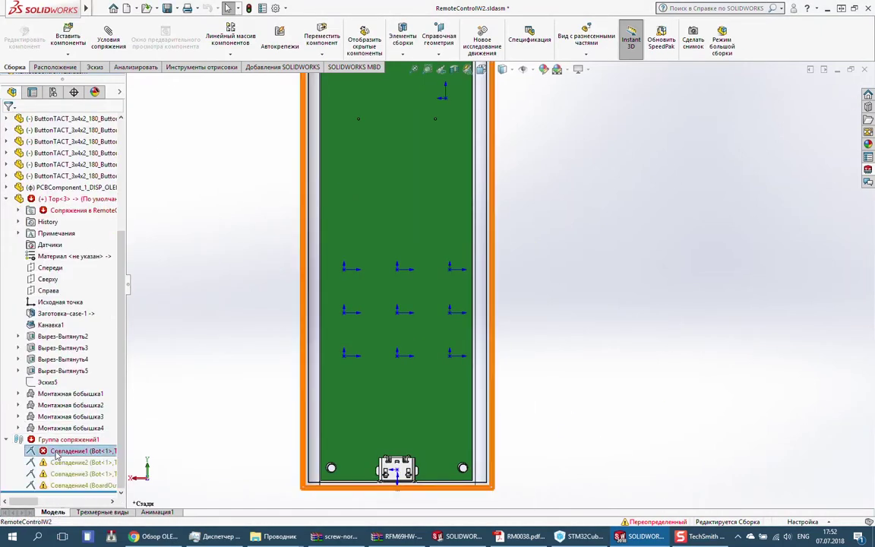
right_click(56, 453)
key("Delete")
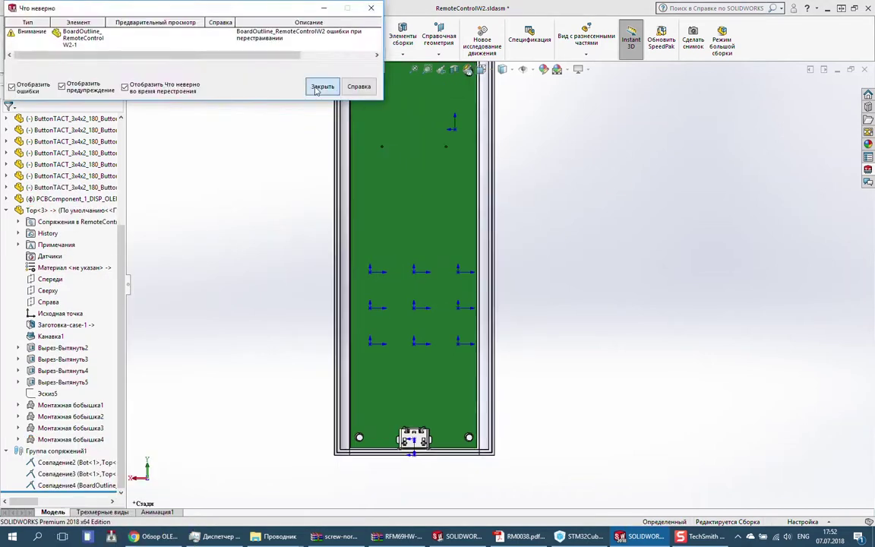
key("Escape")
Add a 0.5 mm distance mate between the board edge and the Top case.
scroll(342, 152, "up", 3)
scroll(562, 273, "up", 3)
scroll(684, 287, "up", 3)
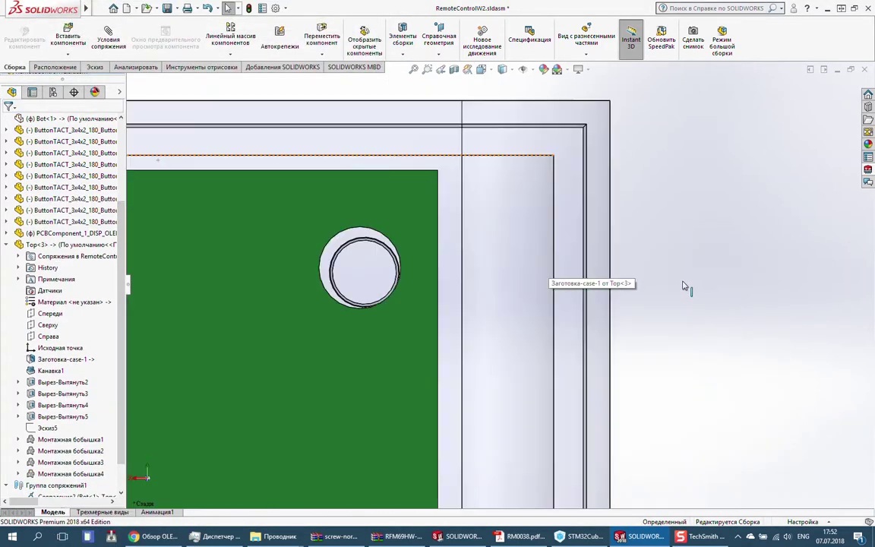
scroll(703, 263, "up", 2)
mouse_move(508, 230)
middle_mouse_down()
mouse_move(522, 289)
mouse_move(461, 226)
middle_mouse_up()
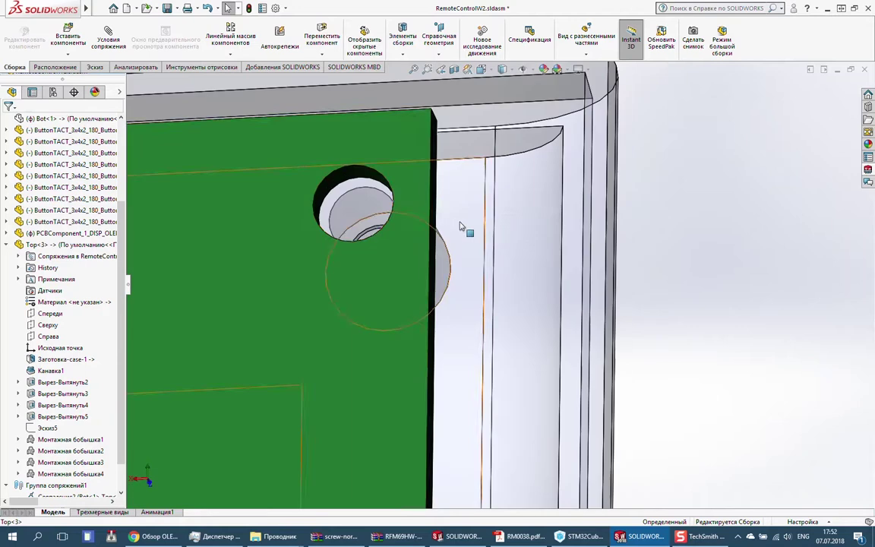
left_click(432, 198)
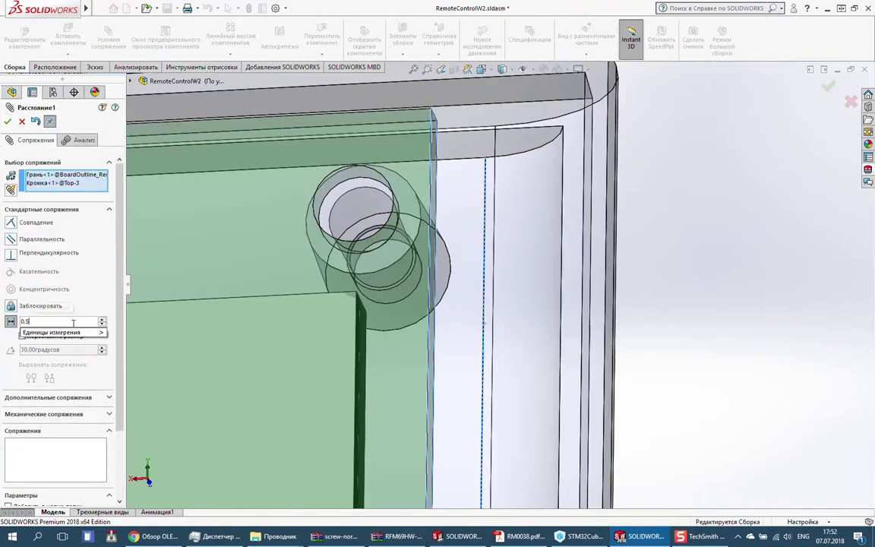
type("1")
key("Return")
left_click(481, 254)
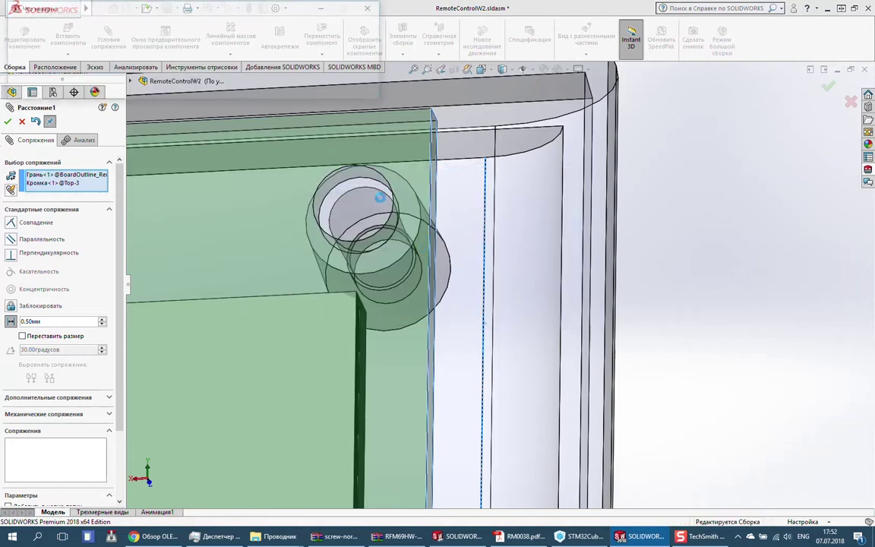
left_click(319, 182)
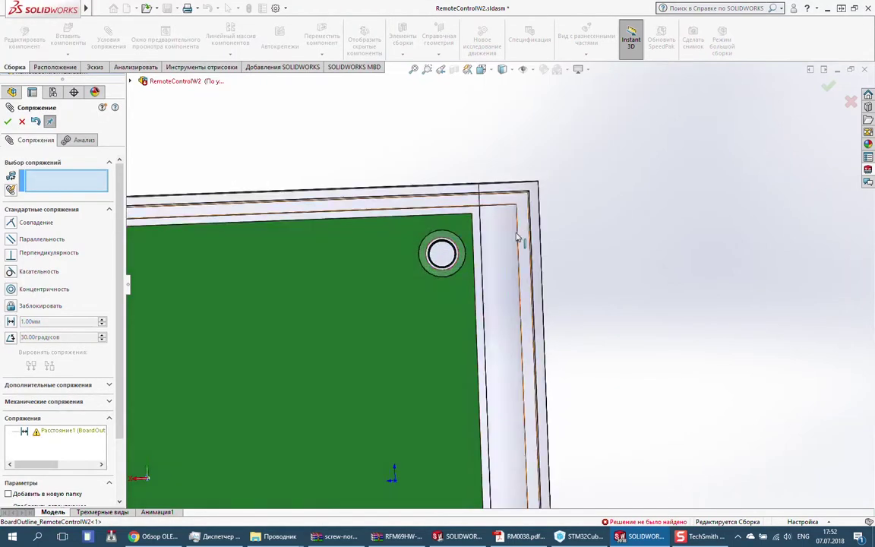
Close the mate tool and select the Совпадение4 mate in the tree.
scroll(516, 237, "up", 5)
key("Escape")
left_click(74, 474)
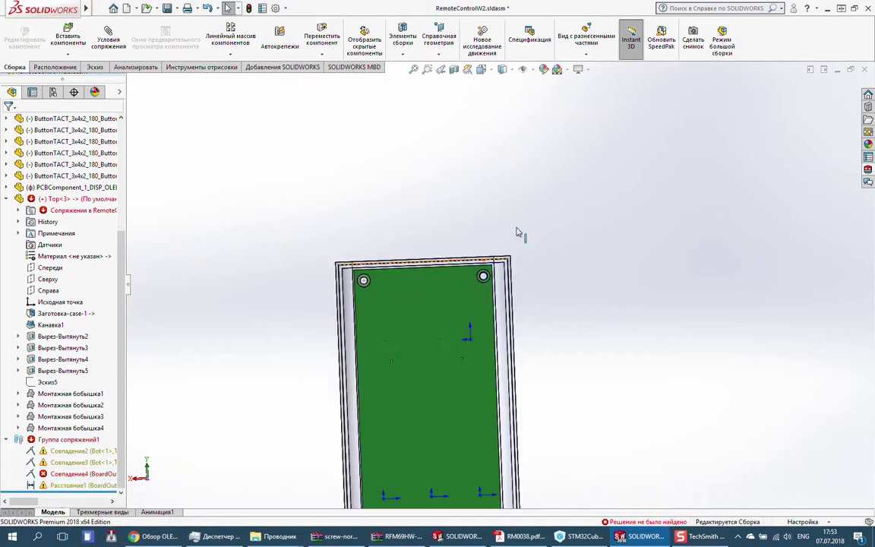
middle_click_drag(516, 231, 384, 313)
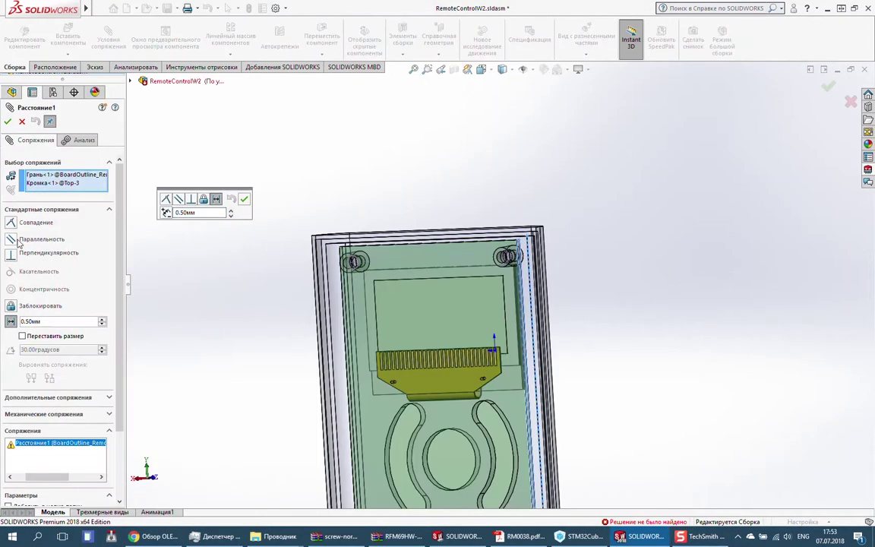
Re-create the 0.5 mm distance mate as Расстояние2.
left_click(11, 238)
left_click(10, 321)
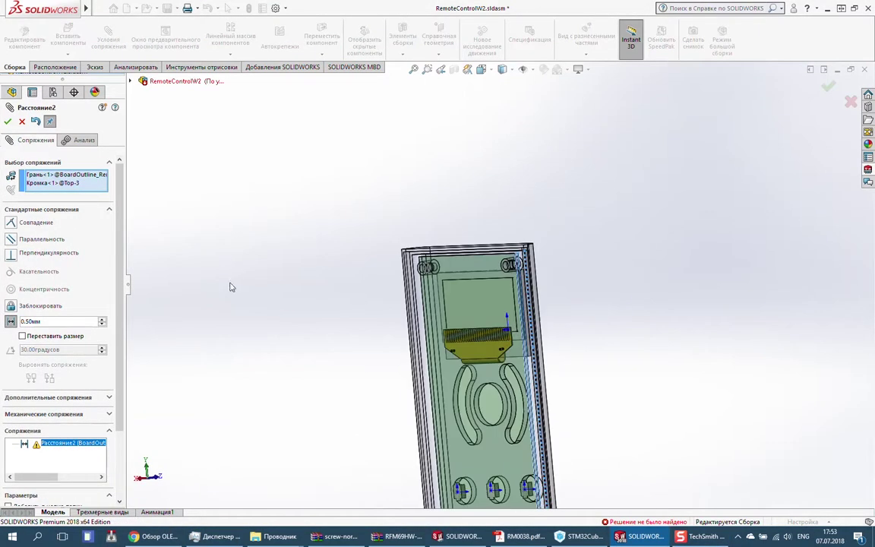
scroll(440, 204, "down", 3)
scroll(440, 204, "down", 2)
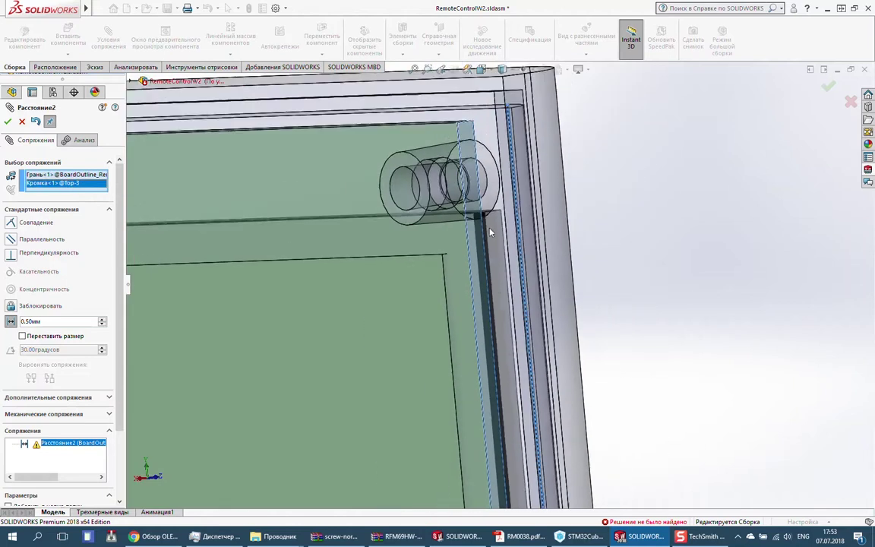
scroll(283, 199, "up", 2)
key("Return")
left_click(8, 121)
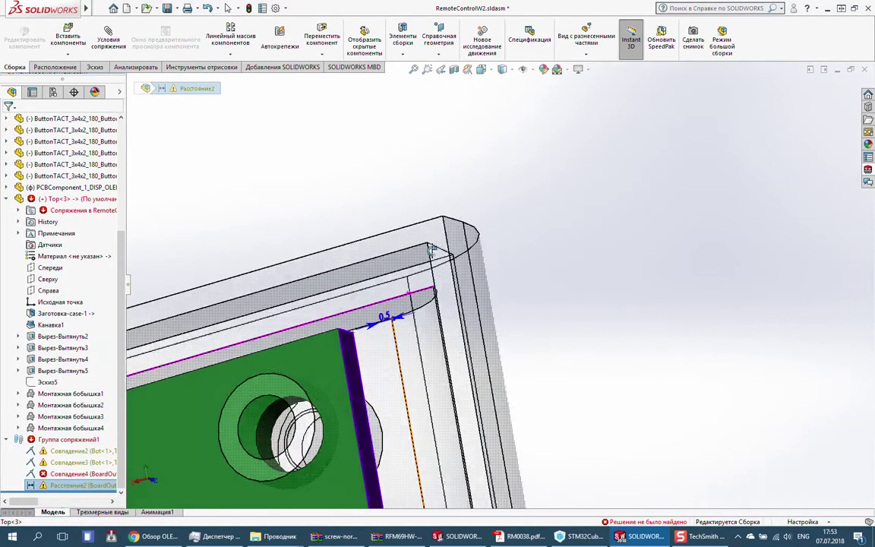
Edit Совпадение4, removing the failing reference and reselecting the board faces.
double_click(109, 474)
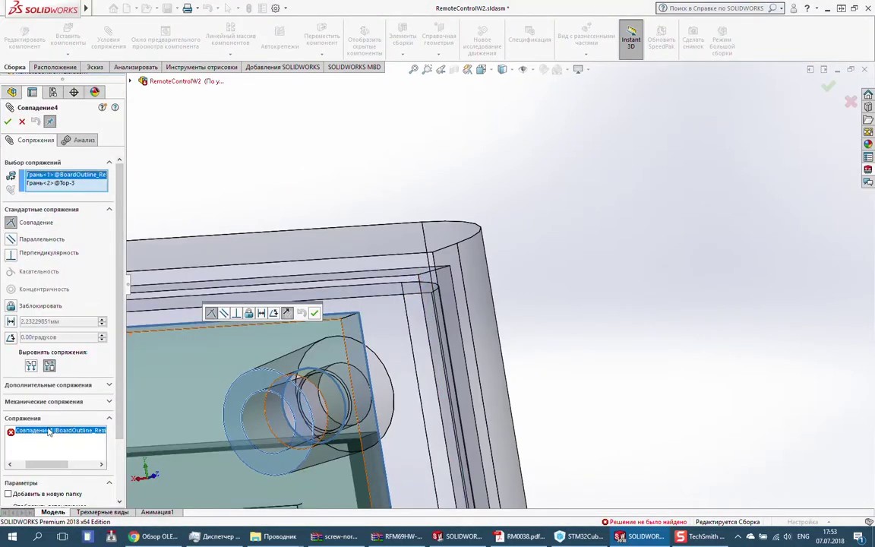
left_click(78, 438)
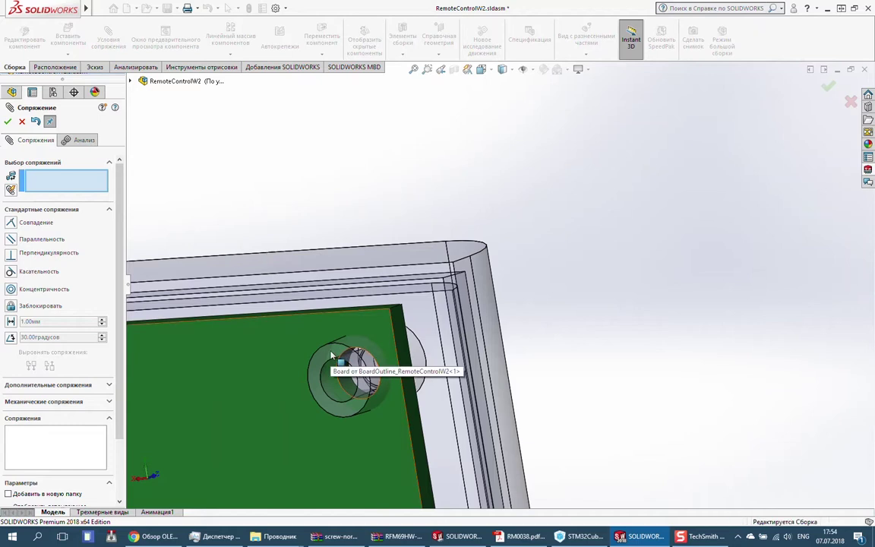
left_click(331, 354)
left_click(121, 193)
scroll(417, 334, "up", 5)
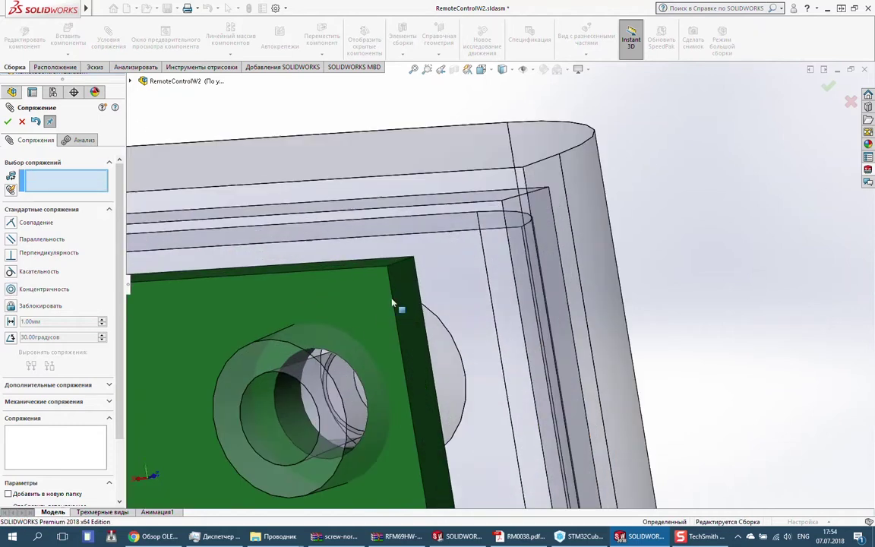
mouse_move(418, 334)
middle_mouse_down()
mouse_move(456, 327)
mouse_move(497, 338)
middle_mouse_up()
left_click(497, 338)
scroll(497, 338, "down", 5)
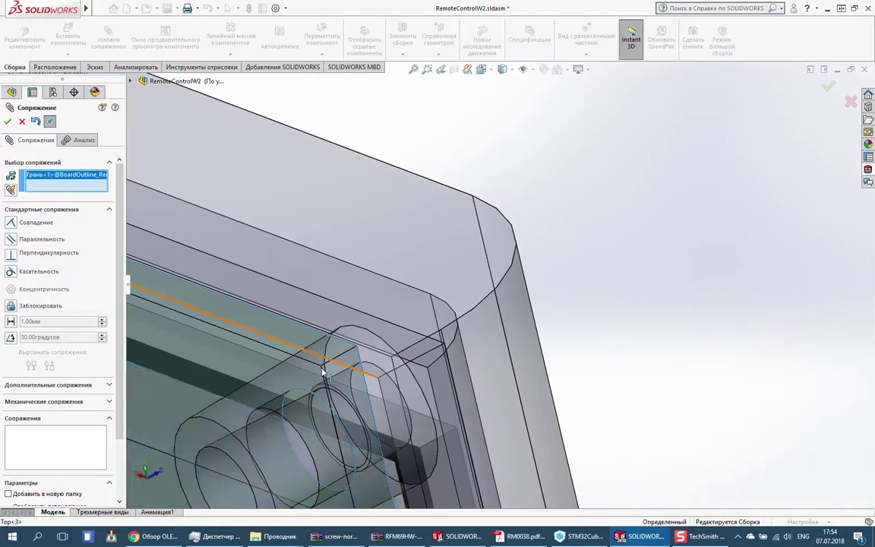
left_click(198, 381)
scroll(198, 381, "down", 2)
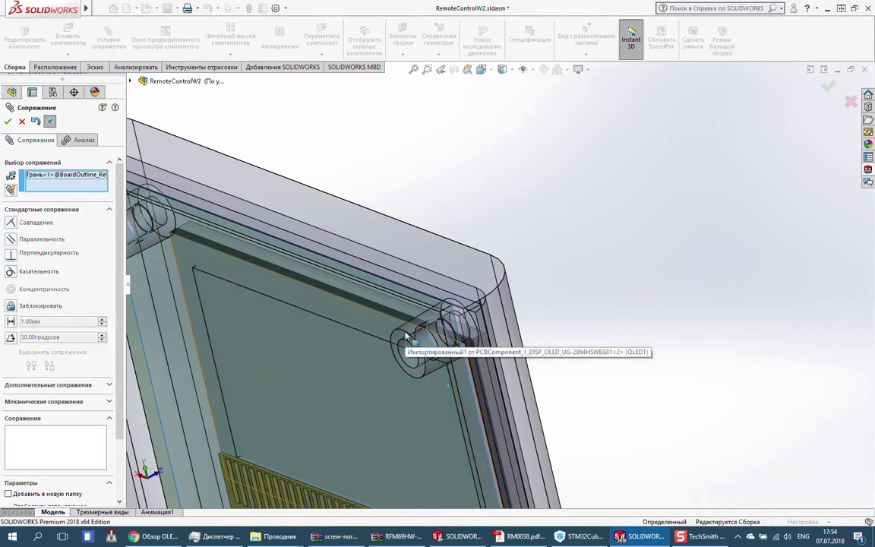
Add Совпадение5 making the board face coincident with the top case despite the conflict.
left_click(6, 124)
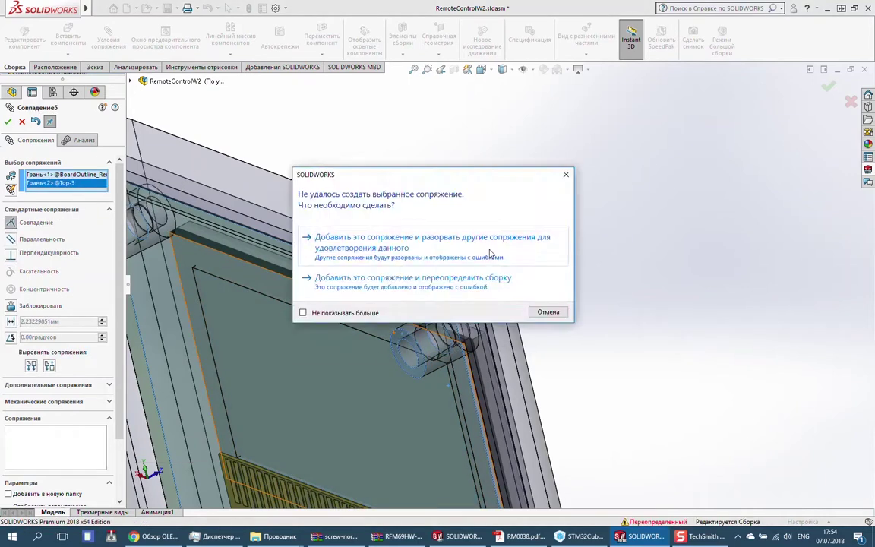
left_click(493, 243)
left_click(319, 186)
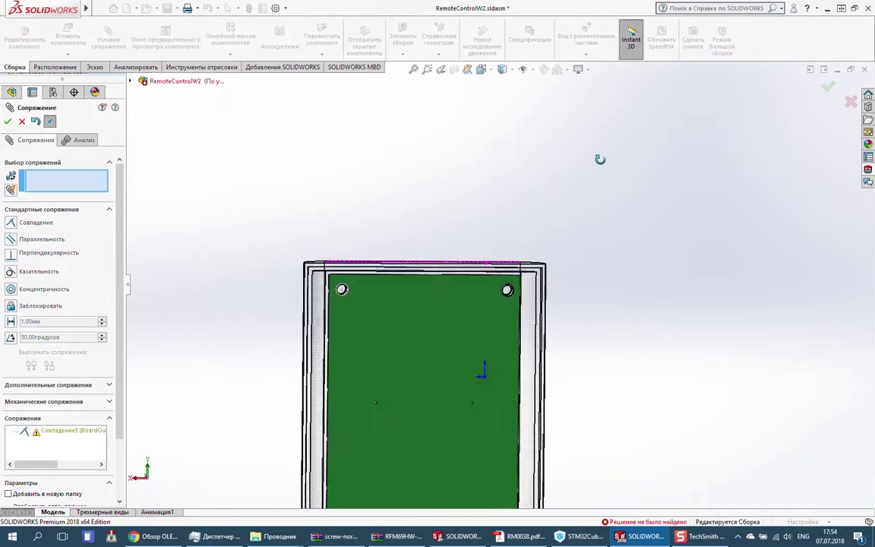
key("ctrl+2")
scroll(550, 253, "up", 3)
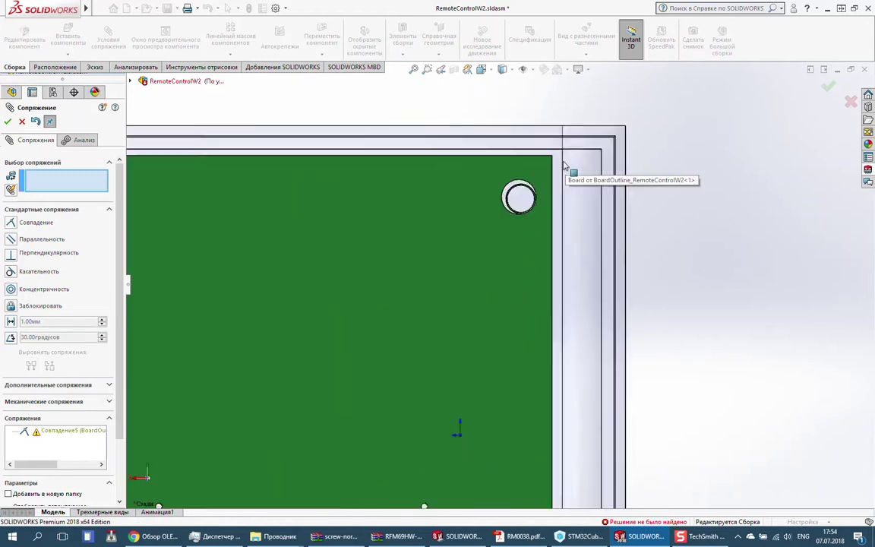
scroll(371, 242, "down", 4)
key("Escape")
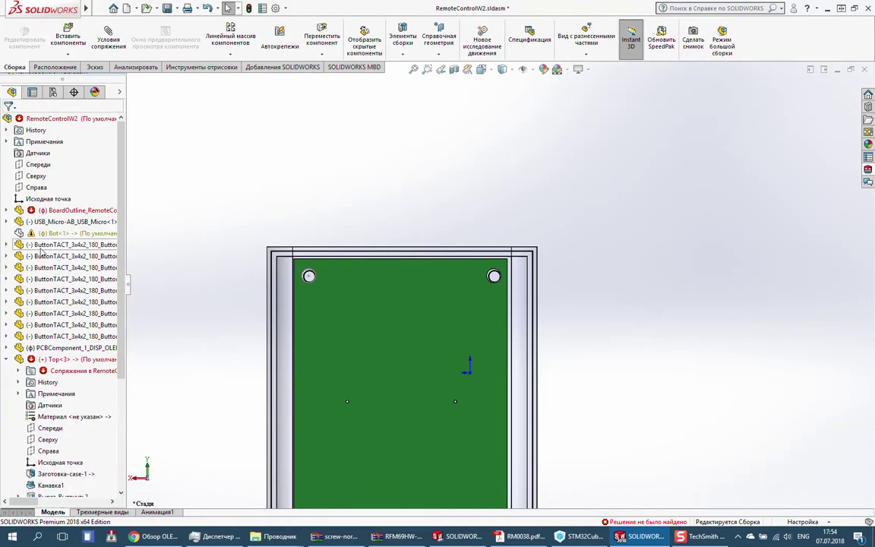
Review the board outline's error report and tilt the view to inspect the hole depth.
left_click(76, 210)
right_click(155, 205)
left_click(228, 322)
left_click(320, 84)
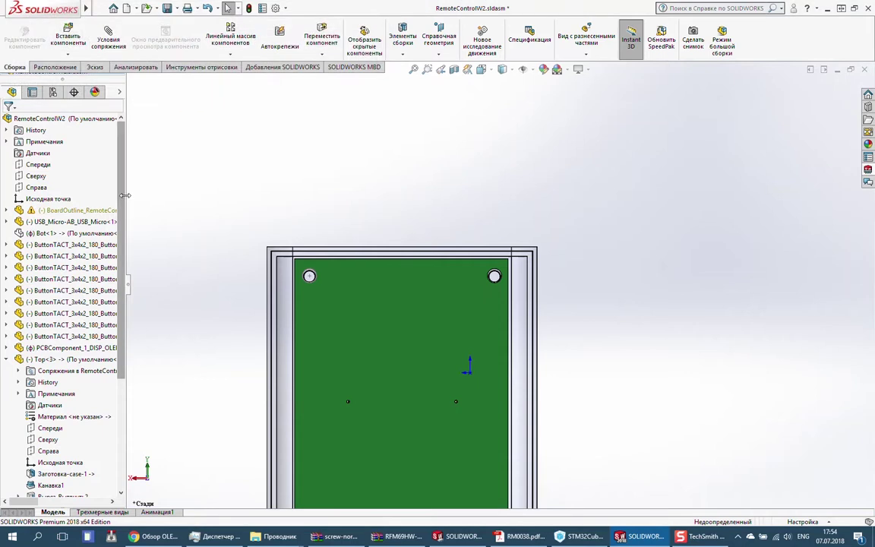
scroll(96, 232, "down", 5)
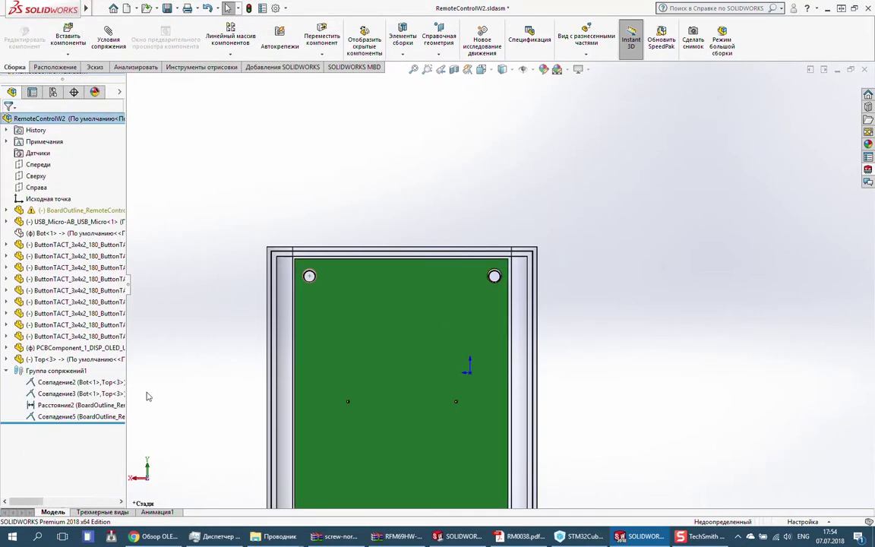
scroll(523, 244, "up", 4)
scroll(543, 146, "down", 1)
scroll(499, 220, "up", 2)
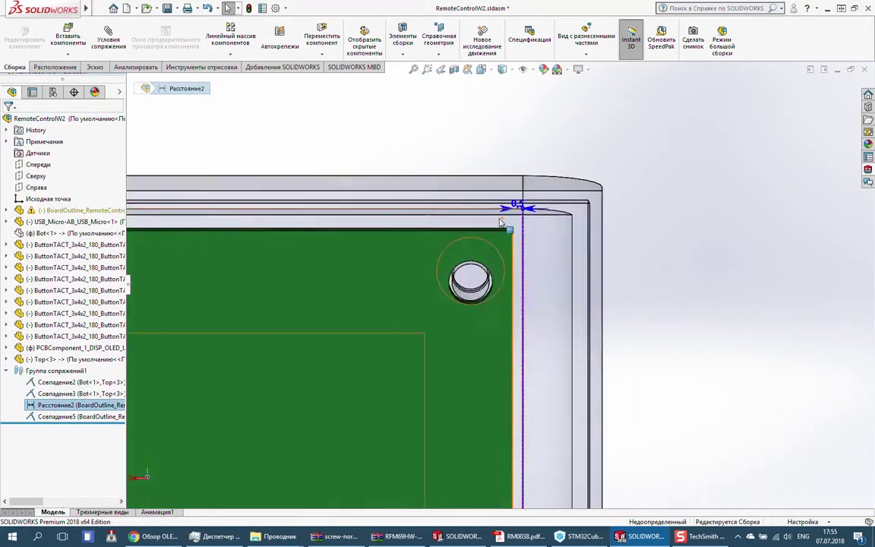
mouse_move(499, 221)
middle_mouse_down()
mouse_move(449, 247)
mouse_move(429, 224)
mouse_move(591, 295)
middle_mouse_up()
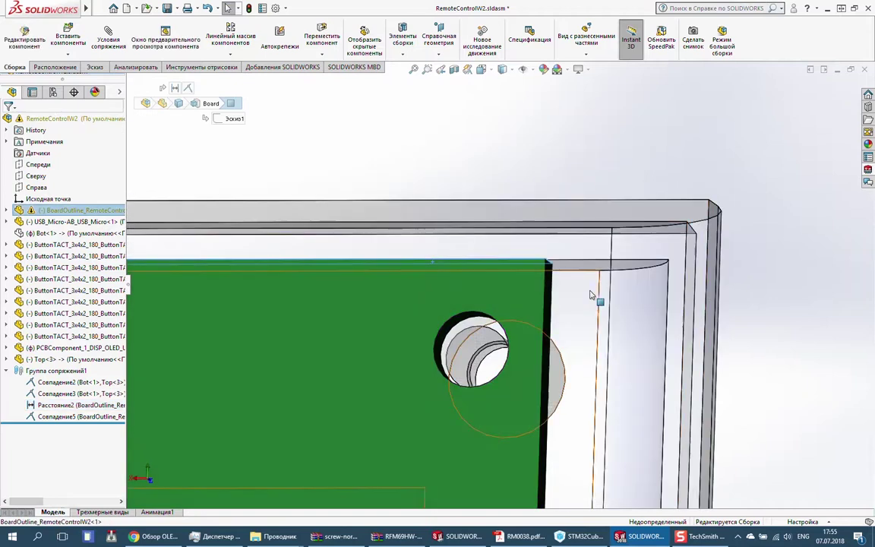
Create the 0.5 mm distance mate Расстояние4 from the board edge face to Top<3>'s inner wall.
left_click(109, 38)
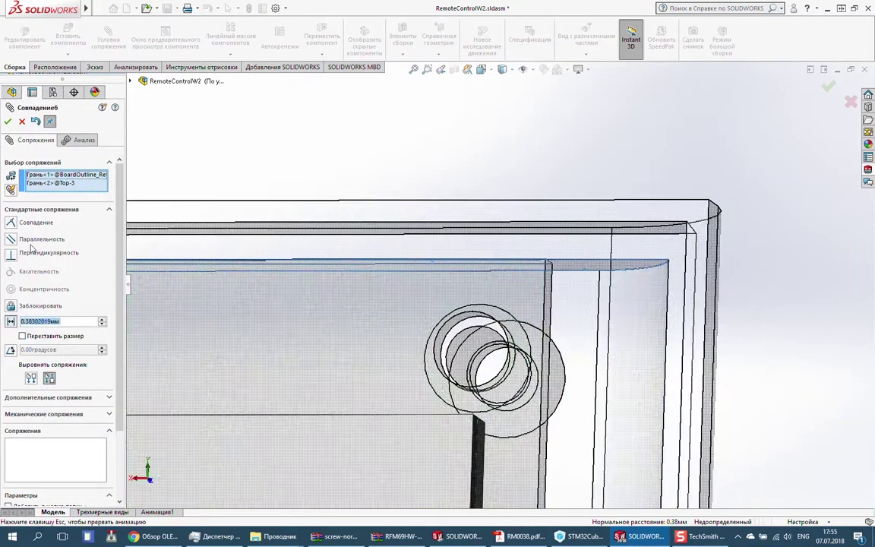
type("01")
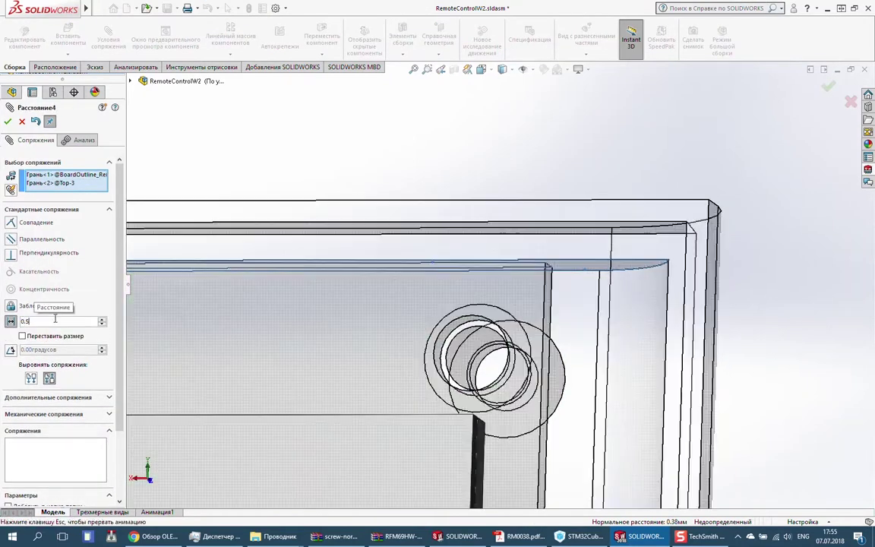
scroll(494, 364, "down", 3)
key("Return")
middle_click_drag(703, 114, 510, 173)
scroll(511, 173, "down", 3)
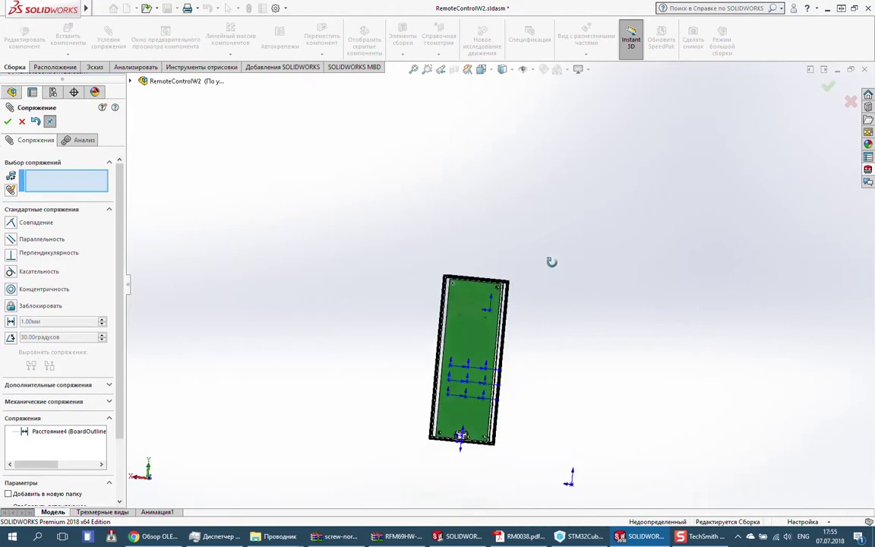
middle_click_drag(553, 260, 424, 307)
scroll(424, 308, "up", 3)
key("Return")
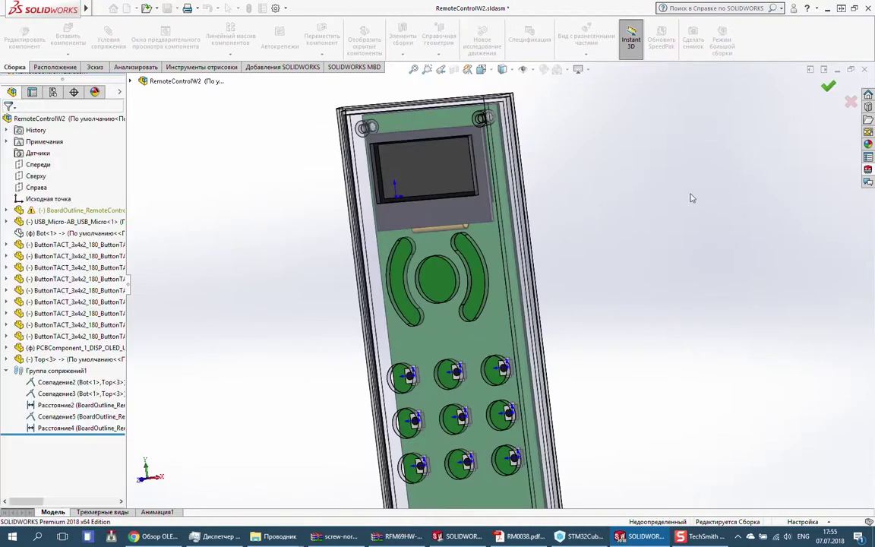
scroll(689, 195, "up", 3)
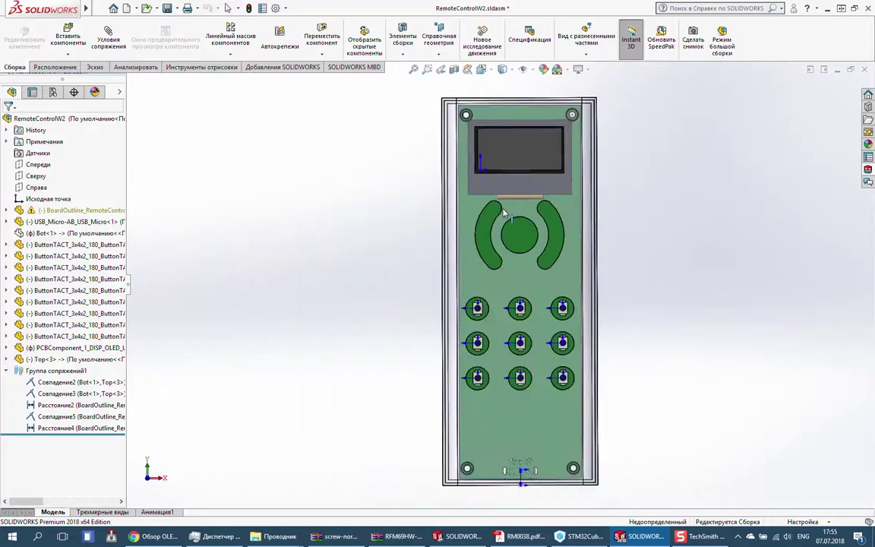
scroll(537, 166, "up", 3)
middle_click_drag(537, 166, 611, 182)
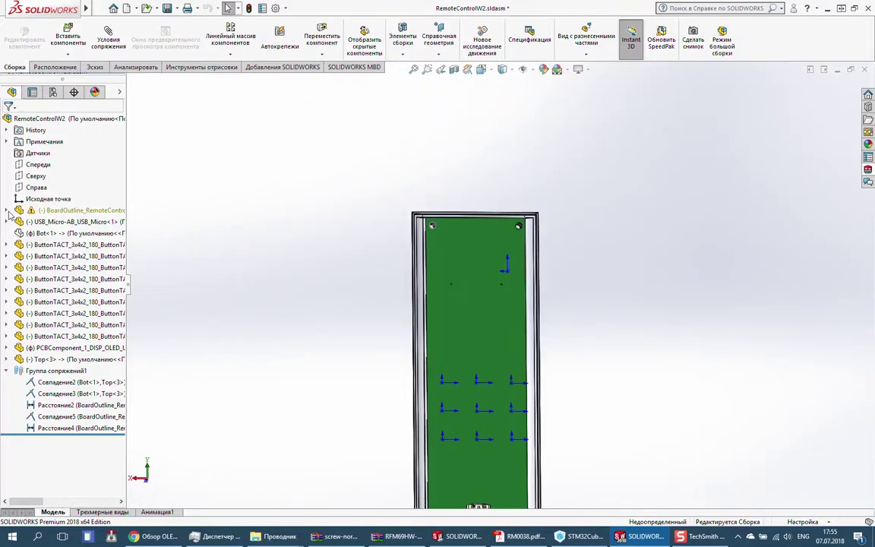
Open the first board-hole sketch, then rebuild the board past the warning and error report.
left_click(73, 348)
left_click(101, 331)
left_click(464, 383)
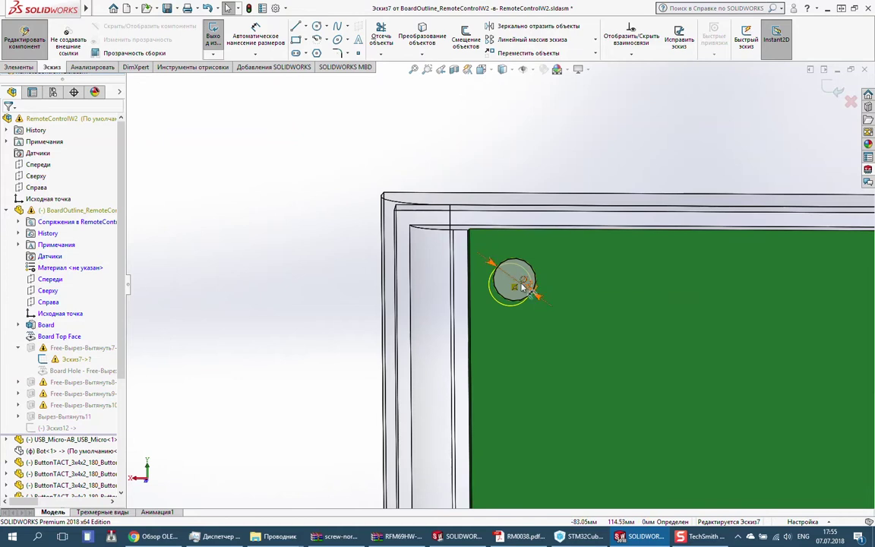
scroll(522, 287, "up", 5)
scroll(501, 288, "down", 4)
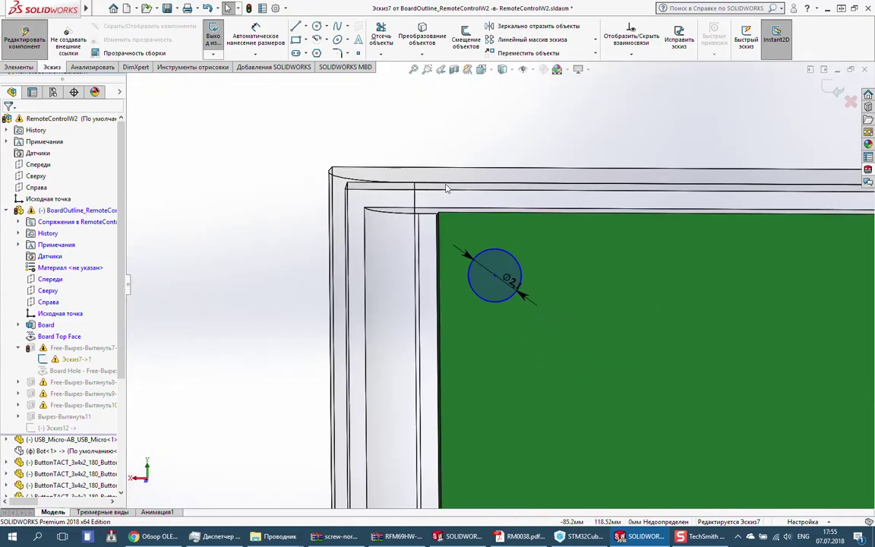
mouse_move(516, 279)
middle_mouse_down()
mouse_move(503, 256)
mouse_move(535, 243)
mouse_move(503, 261)
middle_mouse_up()
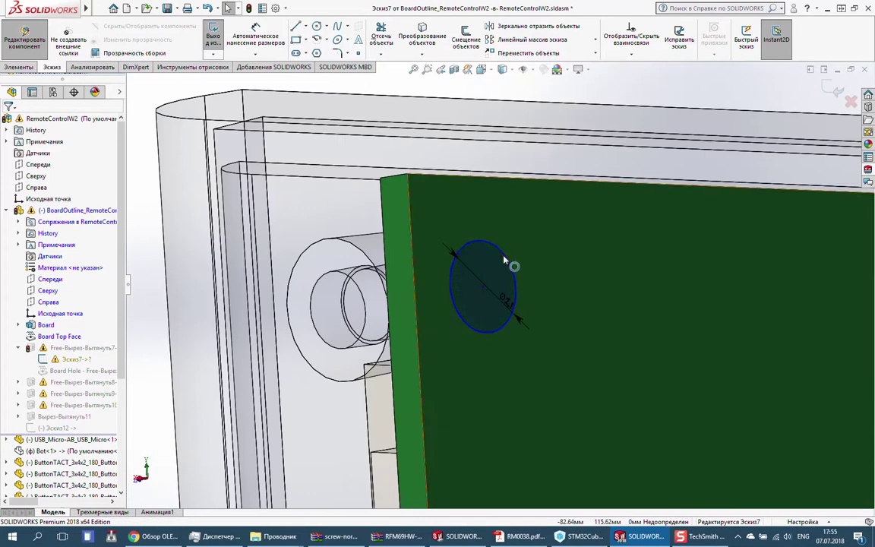
left_click(483, 290)
scroll(494, 287, "down", 5)
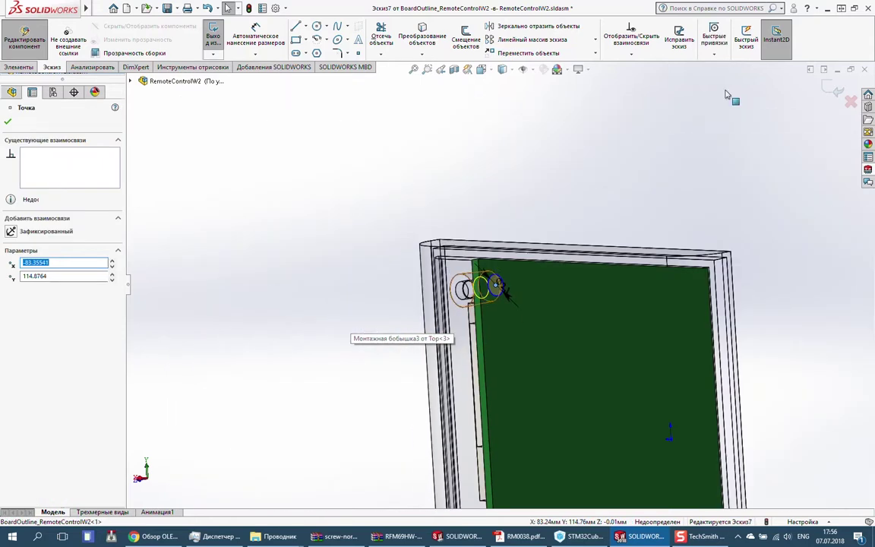
left_click(833, 91)
key("Return")
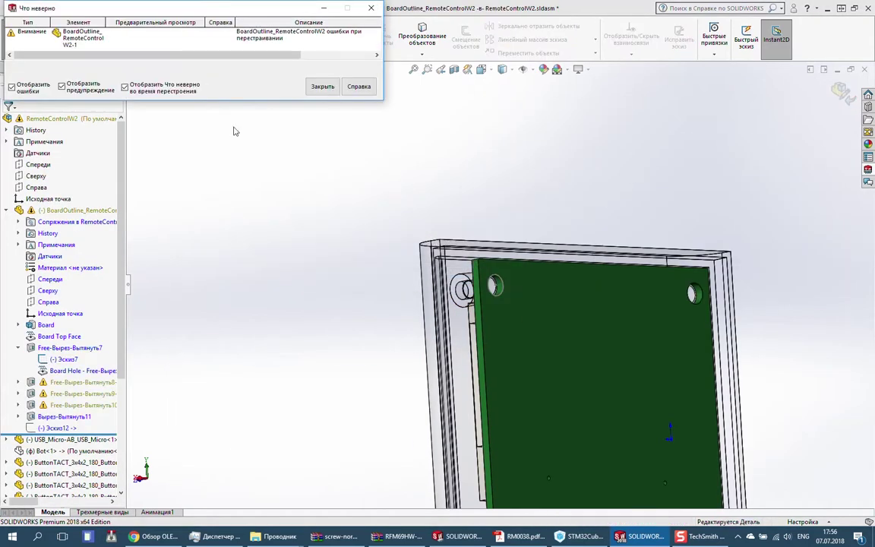
key("Escape")
left_click_drag(125, 310, 129, 417)
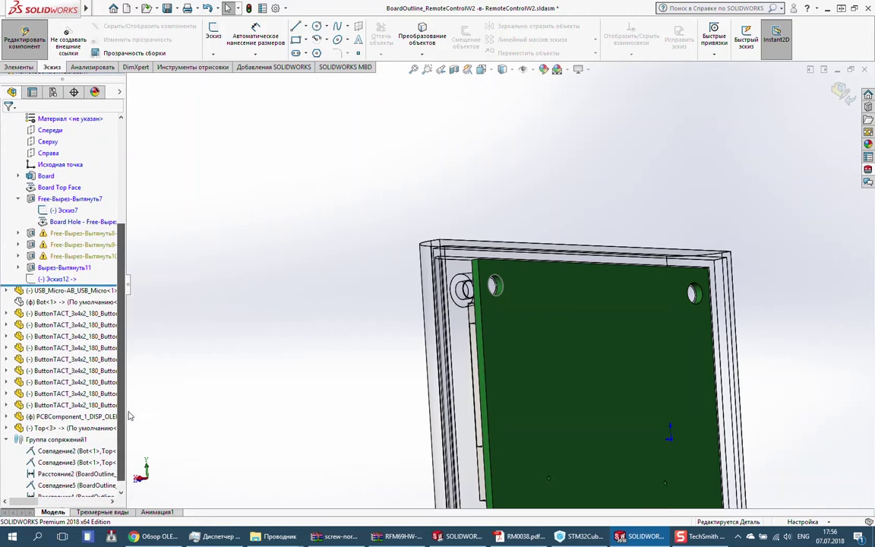
Make the first hole's centre coincident with the mounting boss centre and rebuild the board.
left_click(6, 428)
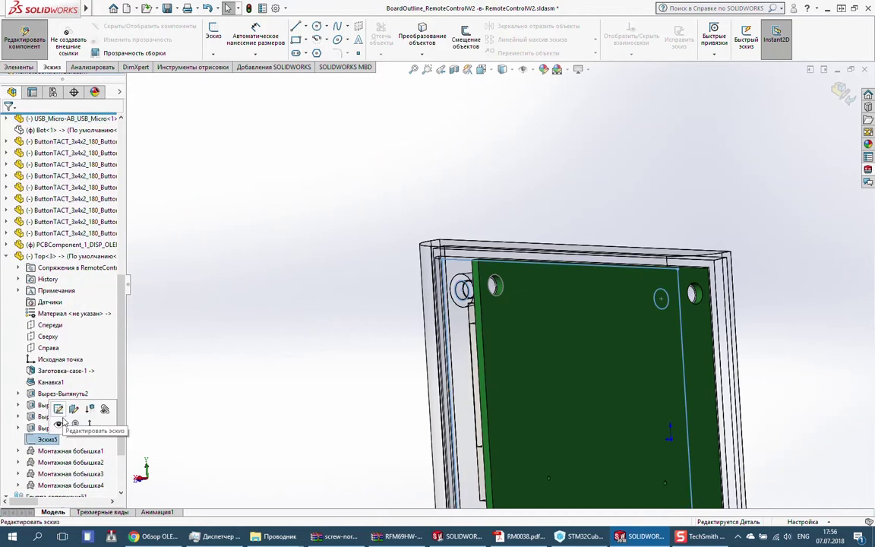
scroll(70, 332, "up", 8)
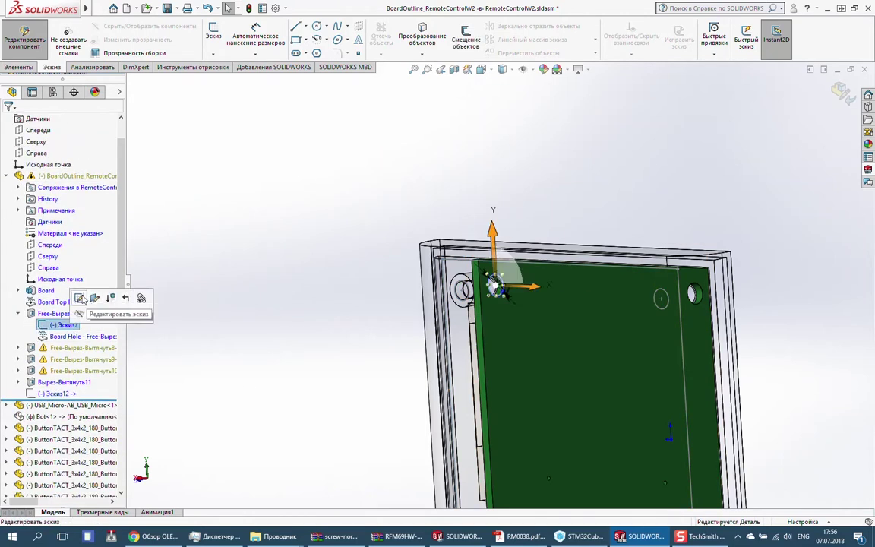
left_click(80, 297)
left_click(510, 247)
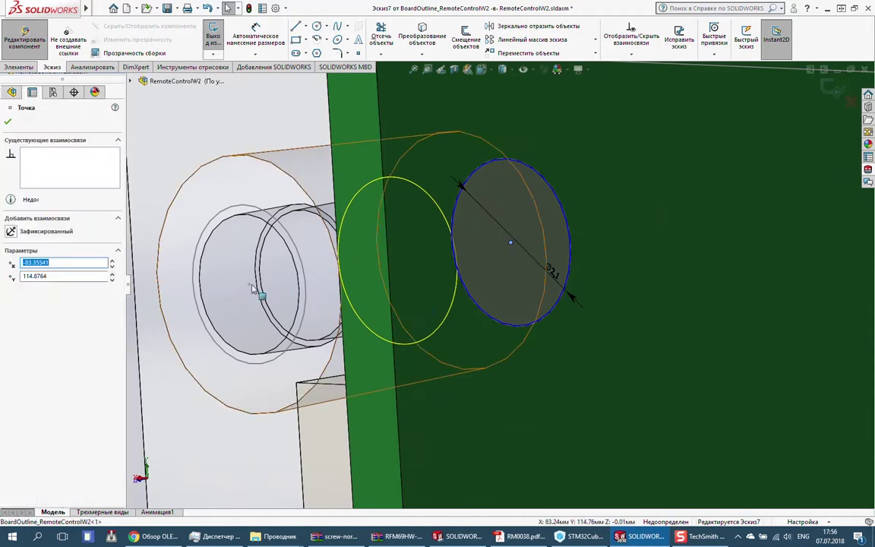
left_click(249, 284, "ctrl")
left_click(37, 314)
left_click(8, 124)
scroll(499, 290, "up", 10)
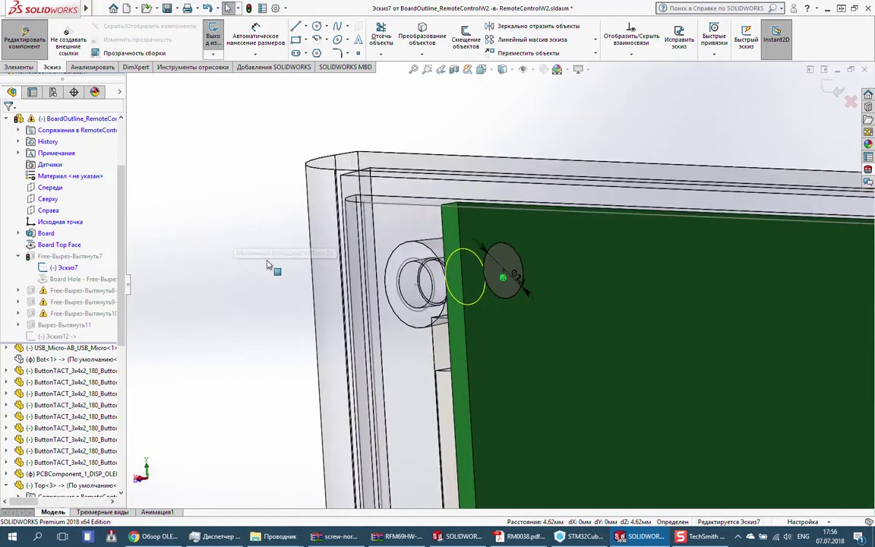
left_click(833, 90)
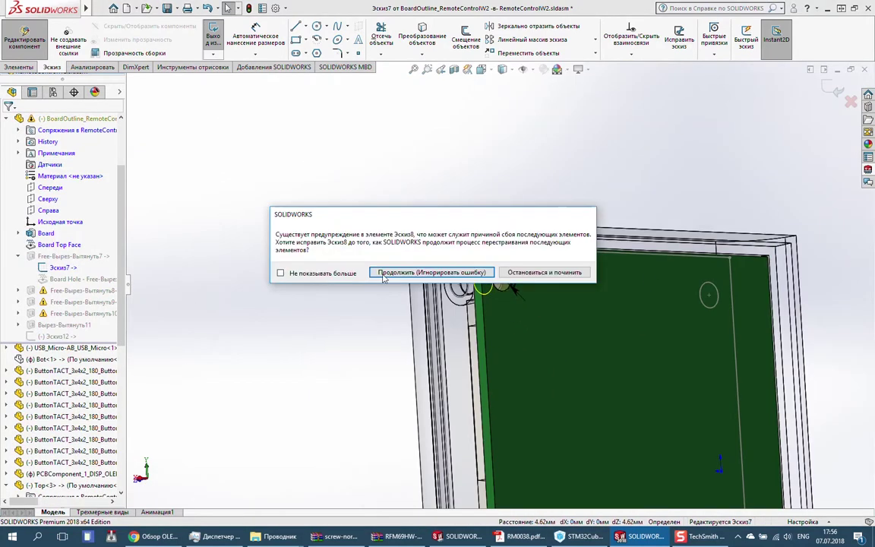
left_click(382, 275)
In the second hole's sketch, delete the broken relation, select hole and boss centres, and rebuild.
left_click(72, 301)
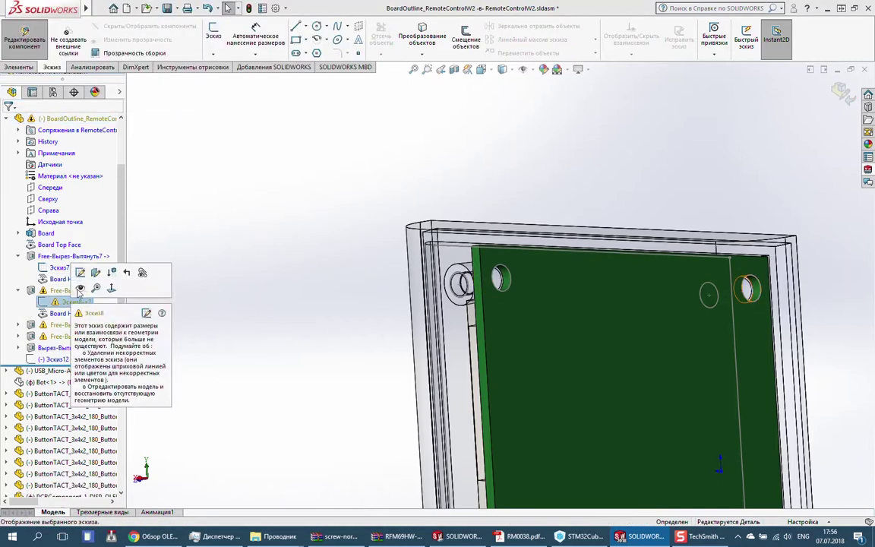
left_click(79, 272)
right_click(540, 295)
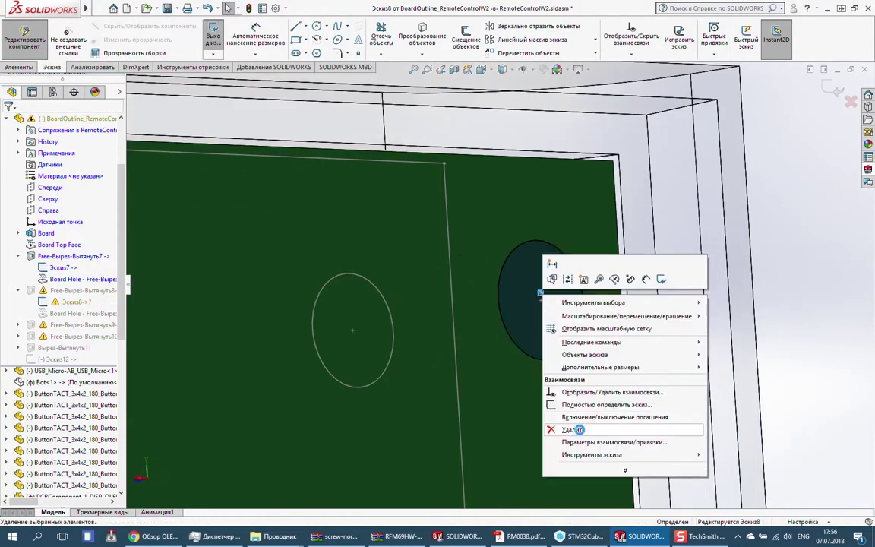
left_click(578, 429)
left_click(540, 302)
left_click(353, 330, "ctrl")
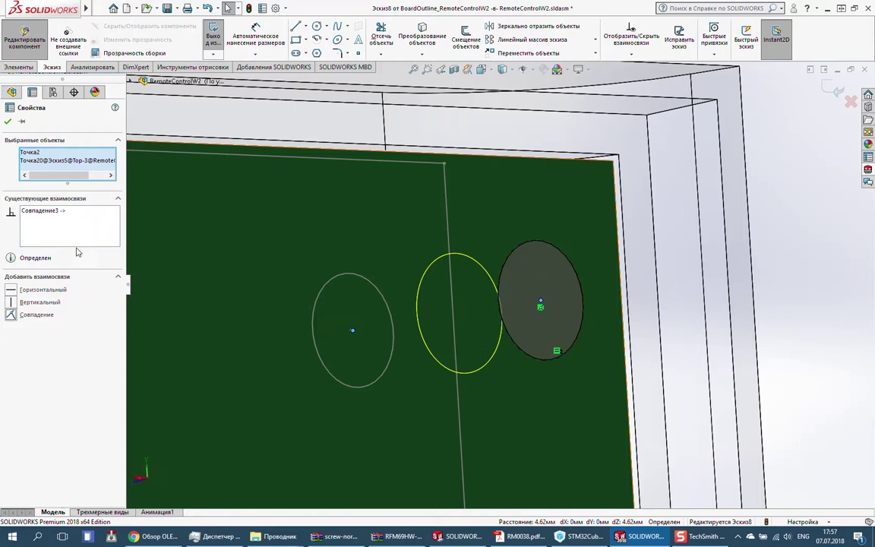
key("Escape")
key("ctrl+b")
key("Return")
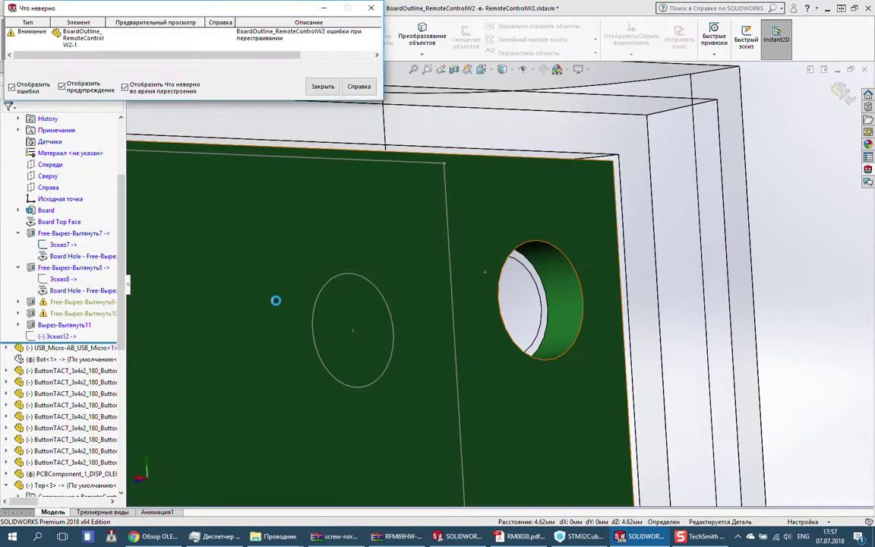
Relate the third hole's centre to the mounting boss centre and rebuild the board.
double_click(67, 313)
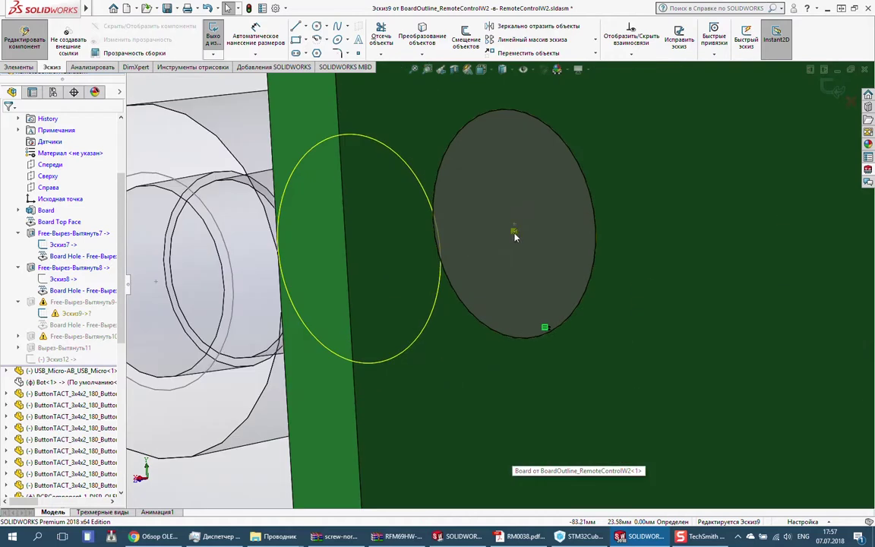
right_click(514, 237)
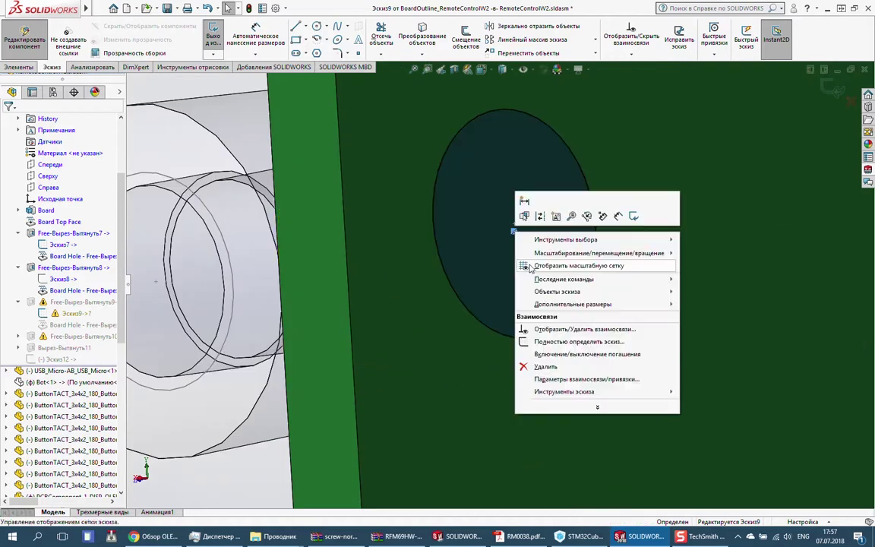
key("Escape")
left_click(513, 237)
middle_click_drag(513, 236, 260, 289)
left_click(260, 283, "ctrl")
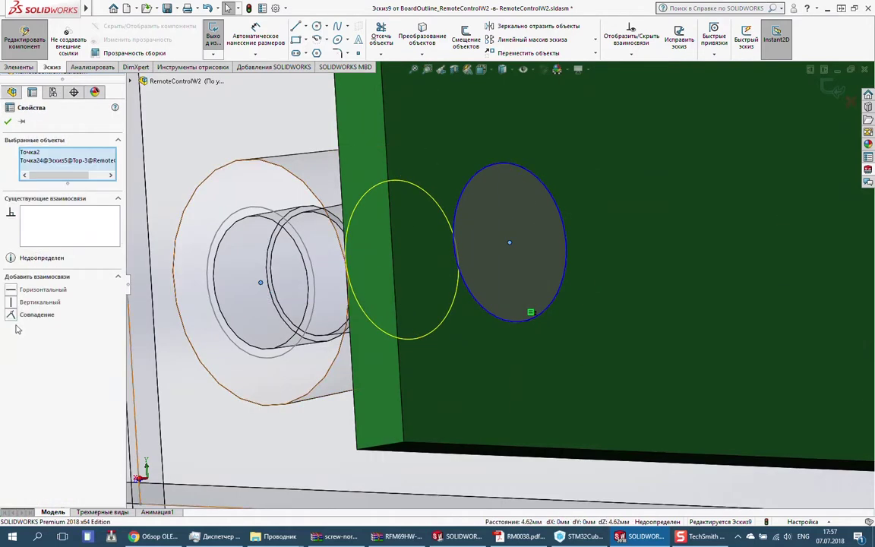
key("ctrl+b")
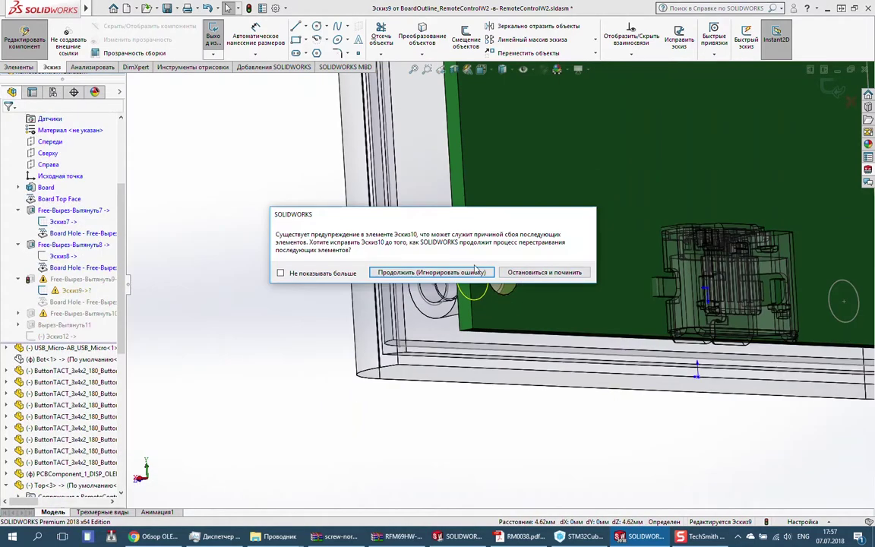
Add a sketch point at the ellipse centre in Эскиз10 and rebuild the tenth cut.
left_click(24, 314)
key("Escape")
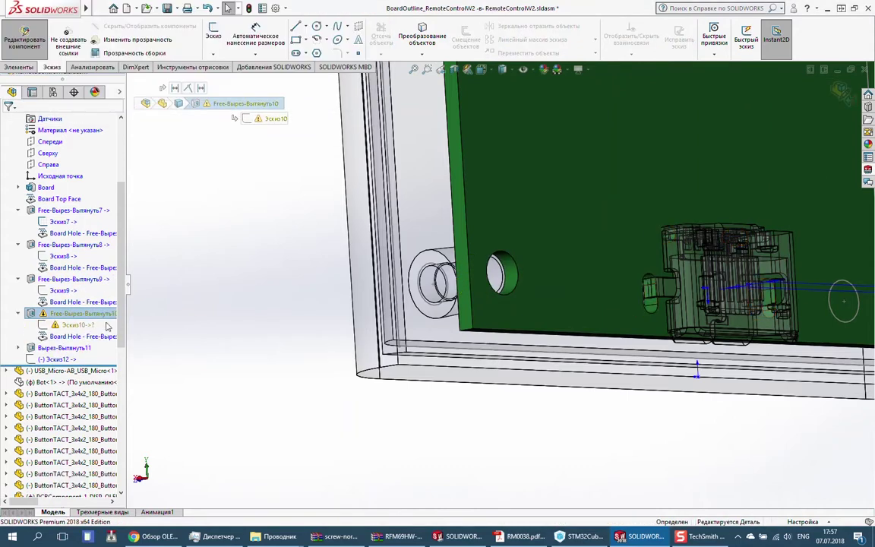
left_click(72, 326)
left_click(85, 307)
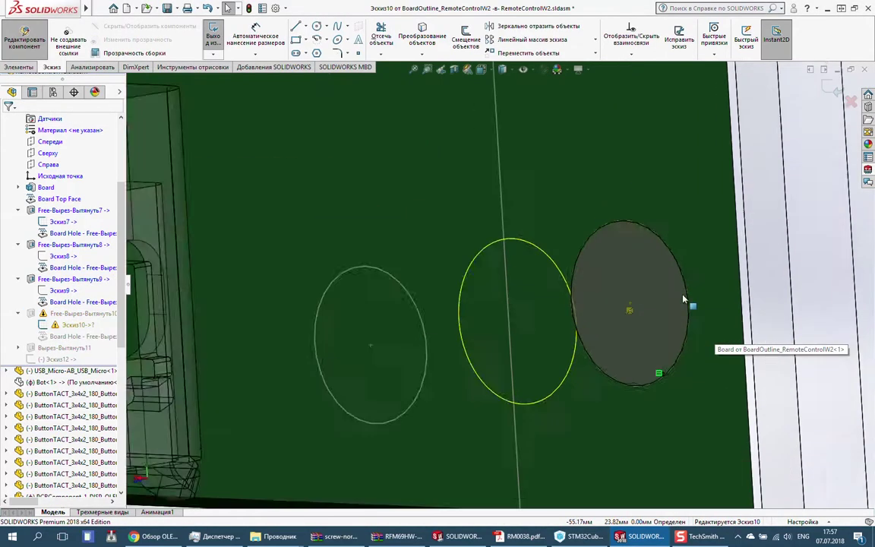
right_click(556, 318)
key("Escape")
scroll(572, 331, "down", 3)
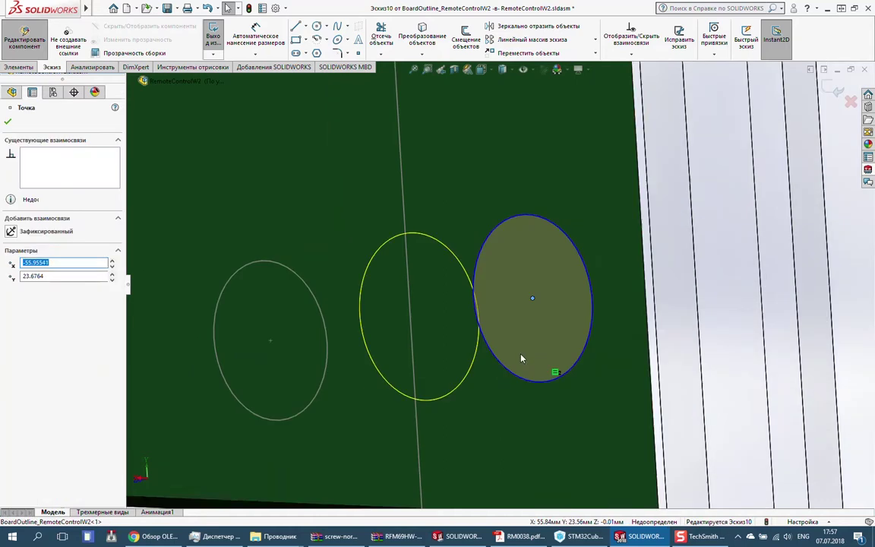
left_click(270, 341)
left_click(8, 121)
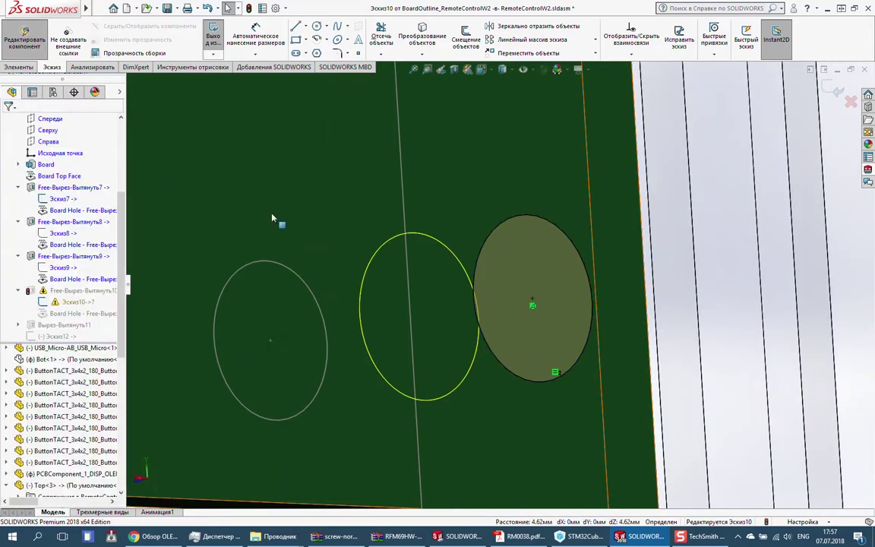
left_click(833, 87)
scroll(381, 302, "down", 5)
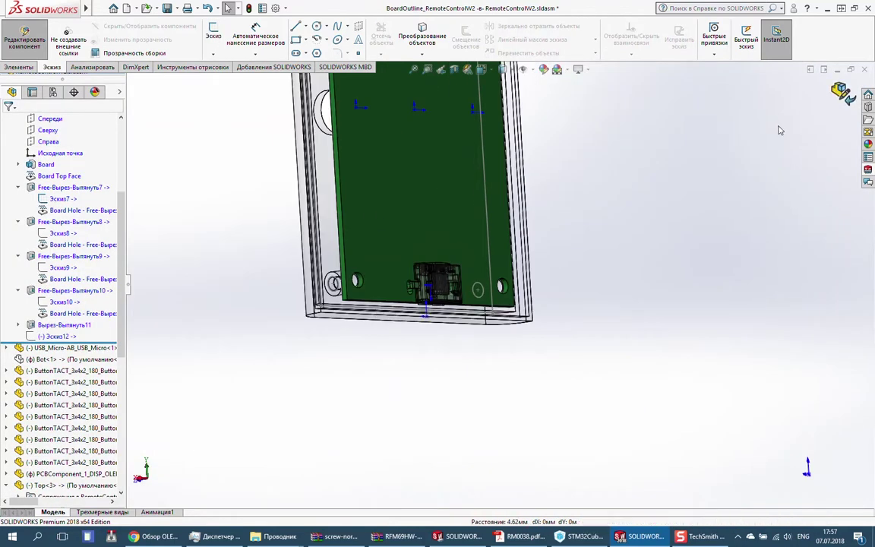
left_click(841, 91)
Return to the full remote assembly, collapse the feature tree, and orbit to the front.
left_click(18, 256)
left_click(18, 221)
left_click(18, 187)
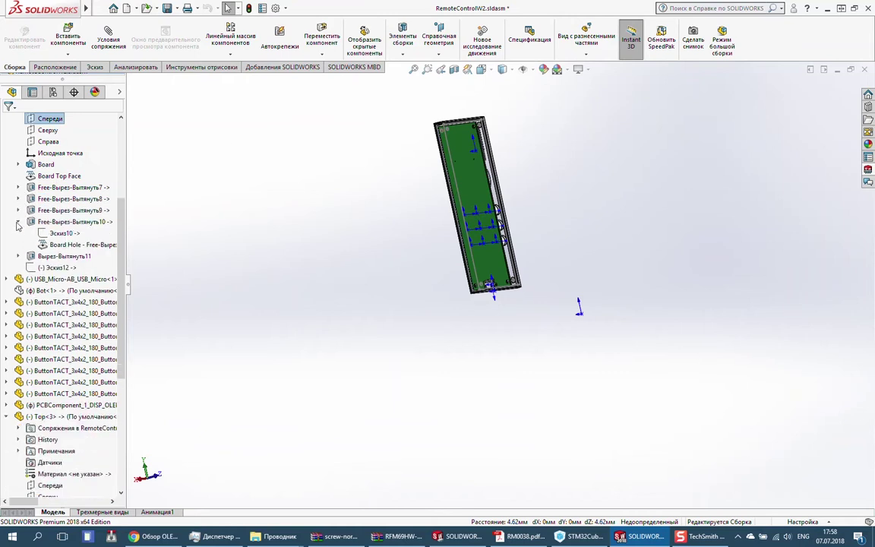
left_click(19, 221)
scroll(61, 303, "up", 5)
left_click(6, 209)
right_click(114, 232)
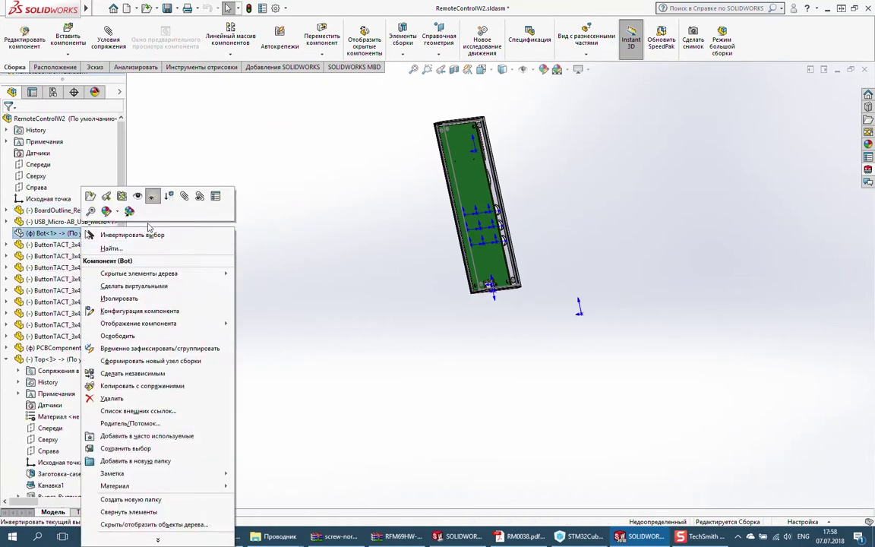
key("Escape")
mouse_move(248, 222)
middle_mouse_down()
mouse_move(122, 194)
mouse_move(111, 462)
middle_mouse_up()
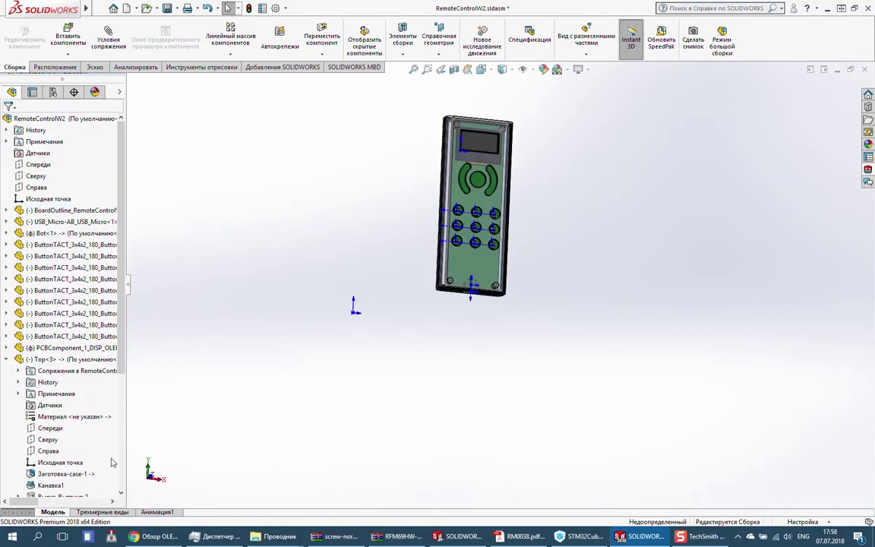
left_click(9, 363)
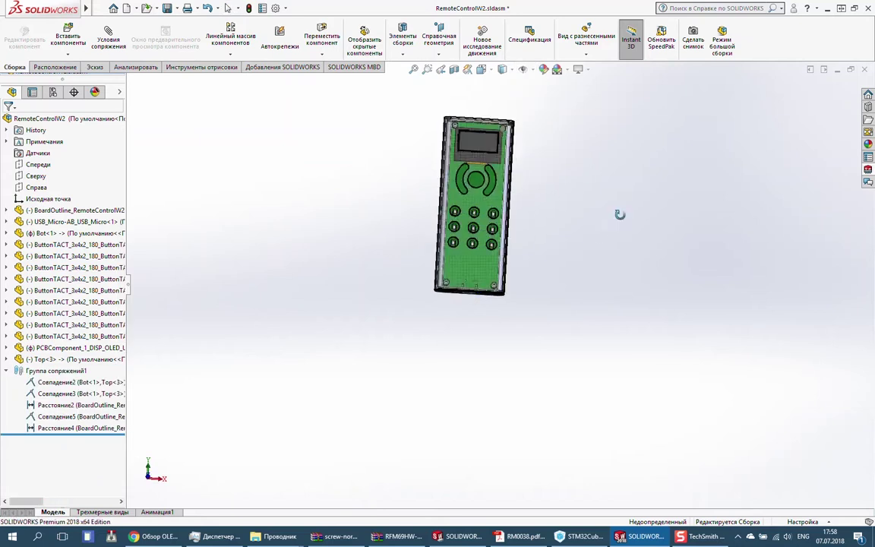
Save the RemoteControlW2 assembly.
right_click(84, 325)
key("Escape")
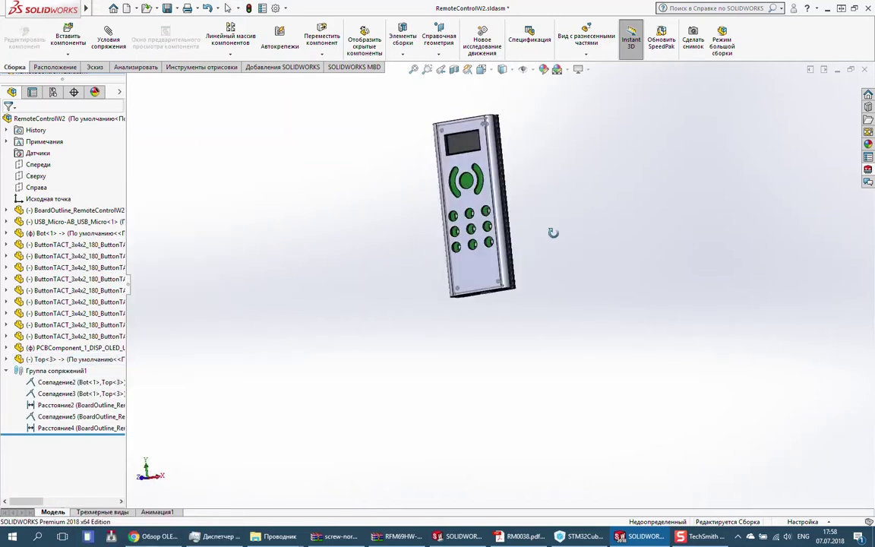
key("ctrl+s")
key("Return")
scroll(515, 284, "up", 3)
scroll(515, 284, "down", 5)
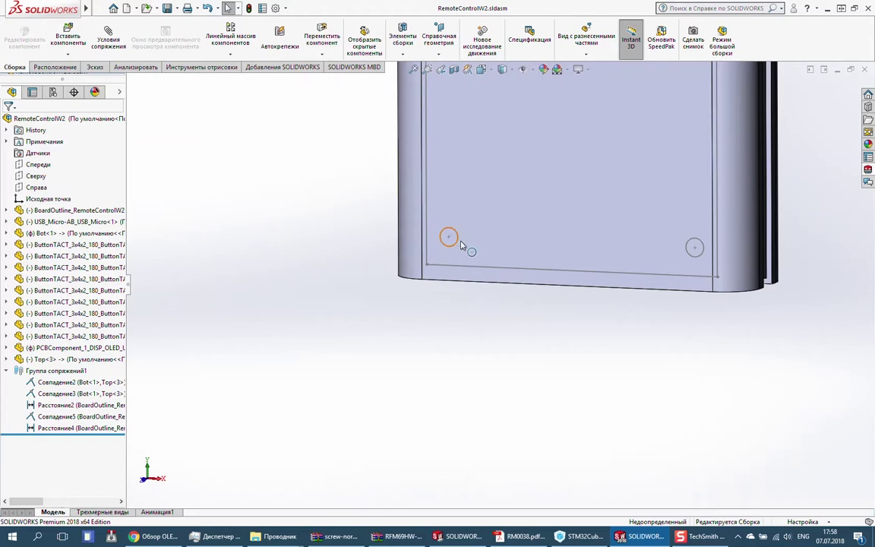
Hide the corner hole features, save again, and push the design to SOLIDWORKS PCB.
right_click(449, 203)
left_click(481, 328)
scroll(544, 270, "up", 3)
key("ctrl+s")
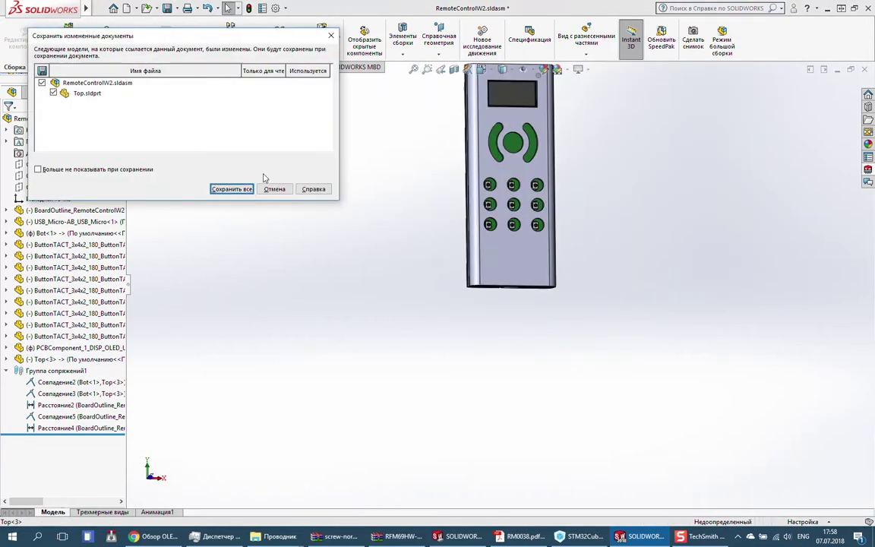
key("Return")
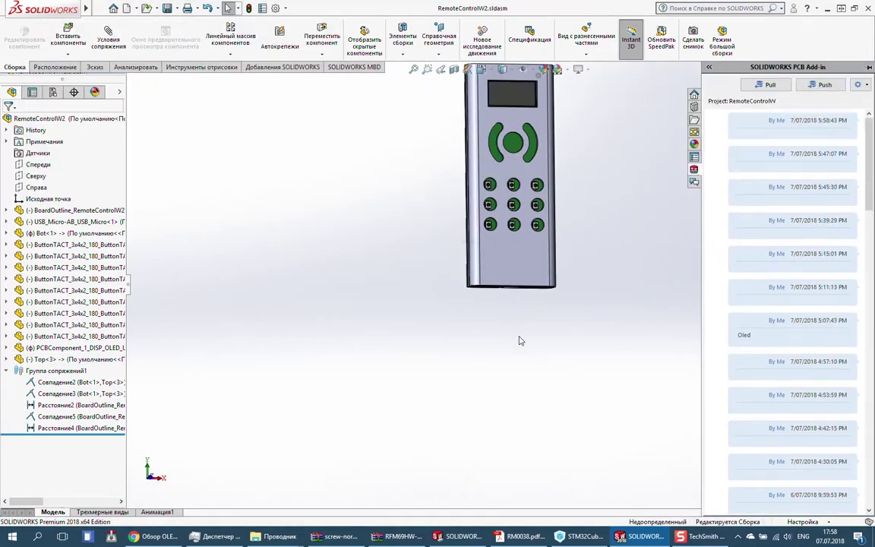
Accept the added Bot and Top parts in the Collaboration dialog and preview the board in 3D.
left_click(462, 537)
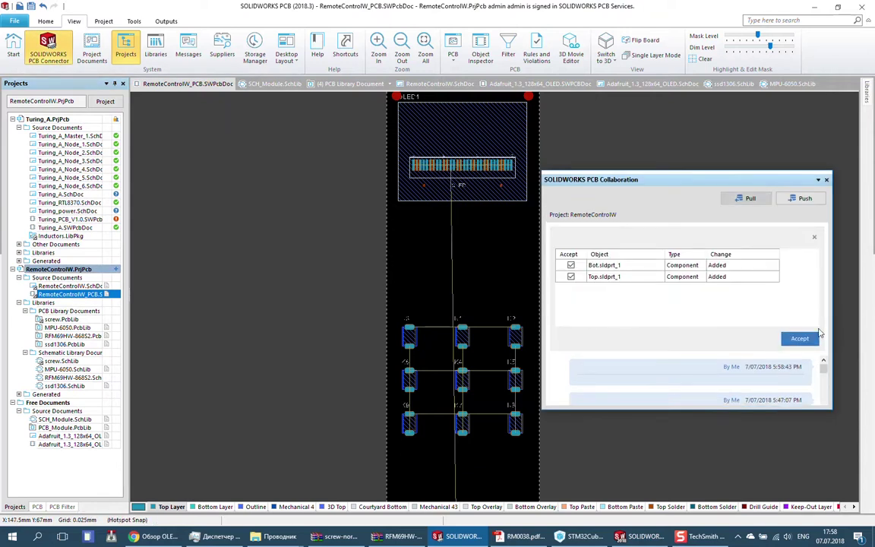
left_click(811, 337)
left_click(826, 180)
key("3")
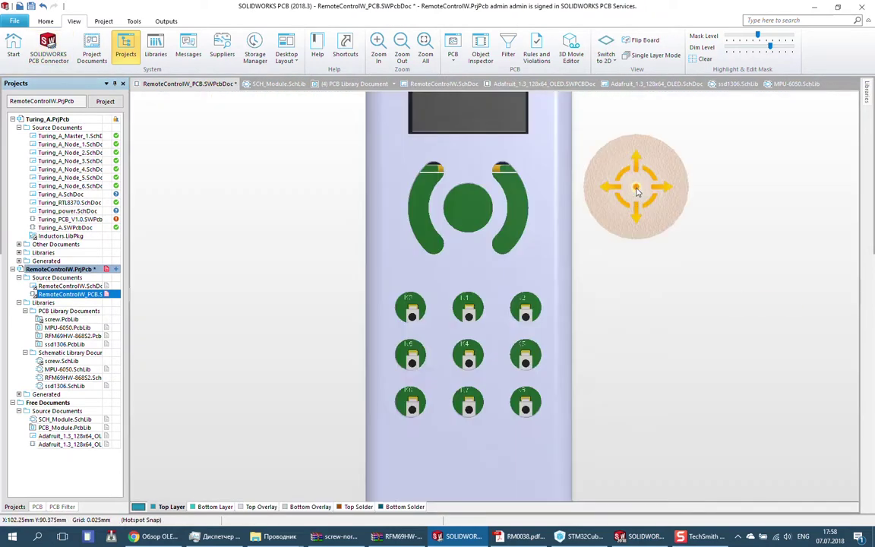
scroll(636, 190, "down", 5, "ctrl")
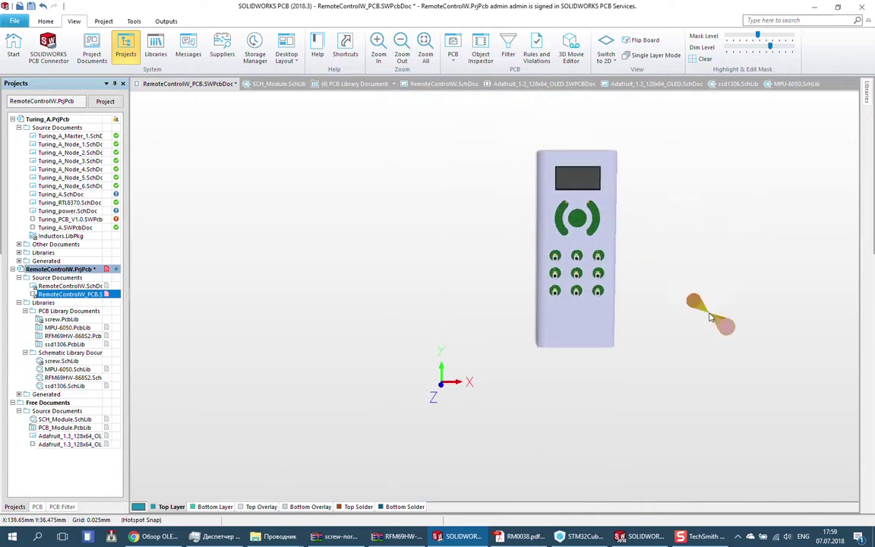
key("2")
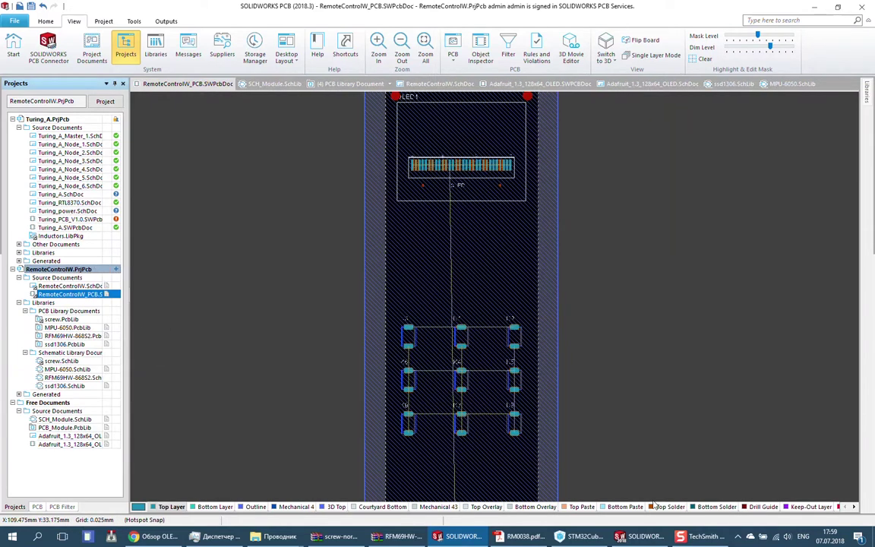
Check the remote in SOLIDWORKS, then open the Bot.sldprt.x_t body's model chooser and launch File Explorer.
key("alt+Tab")
mouse_move(468, 250)
middle_mouse_down()
mouse_move(314, 220)
mouse_move(490, 173)
middle_mouse_up()
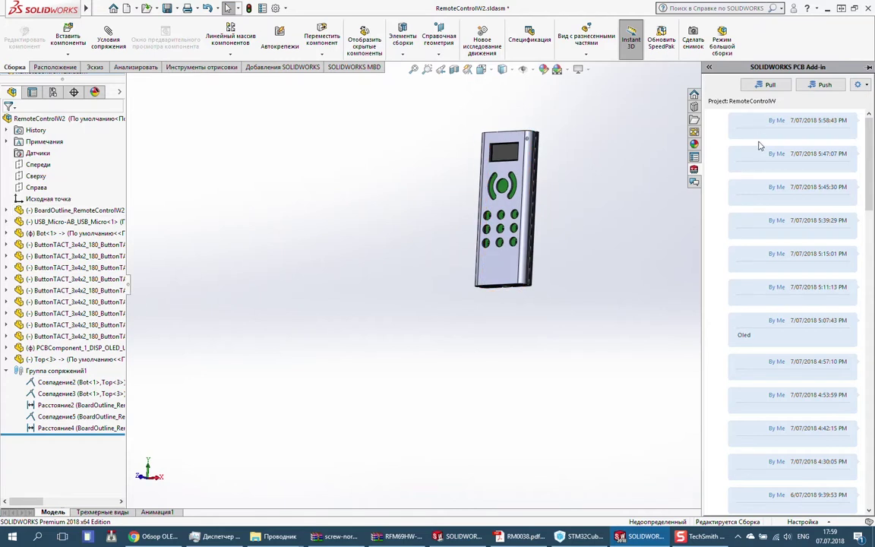
key("alt+Tab")
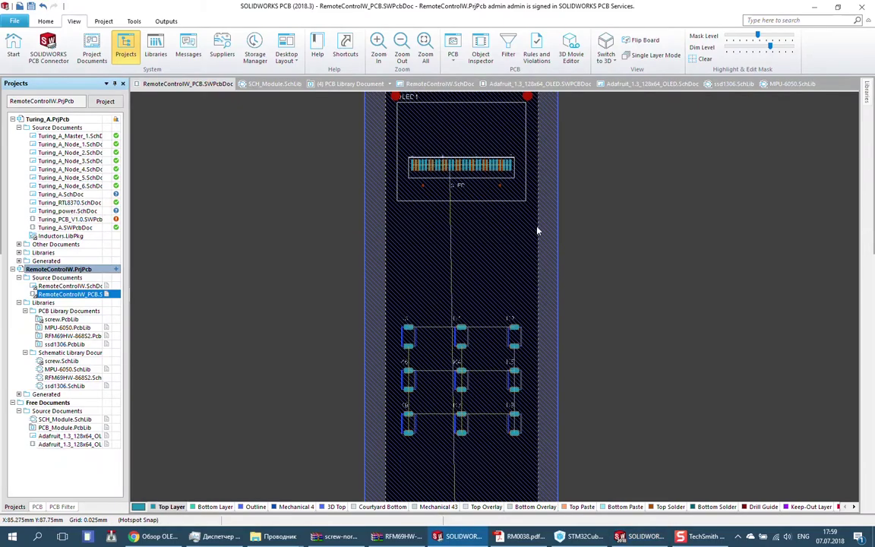
double_click(552, 224)
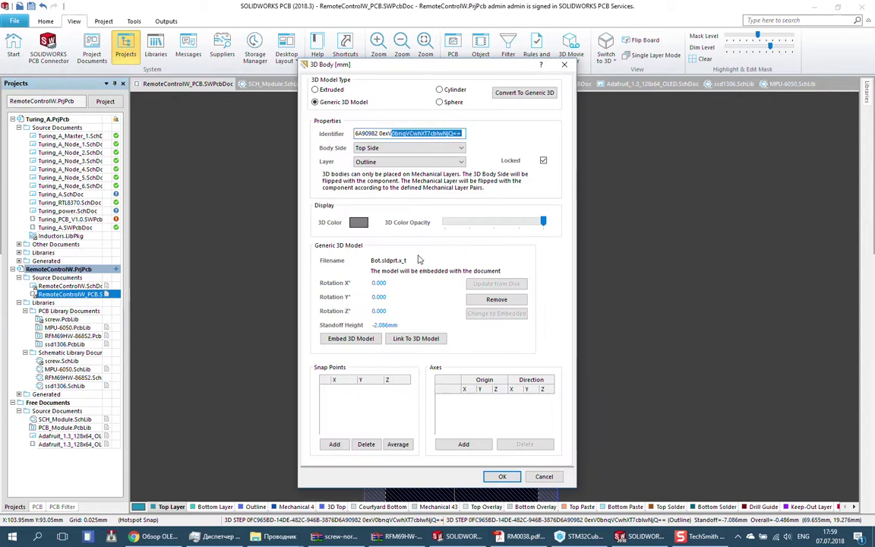
left_click(432, 343)
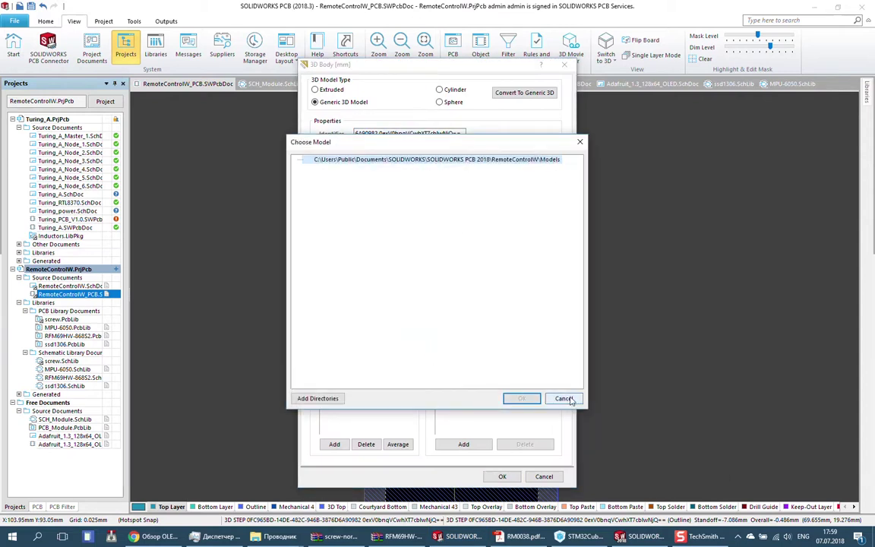
left_click(12, 536)
Browse to Public\Общие документы\SOLIDWORKS\SOLIDWORKS PCB 2018\RemoteControlW in File Explorer.
left_click(186, 289)
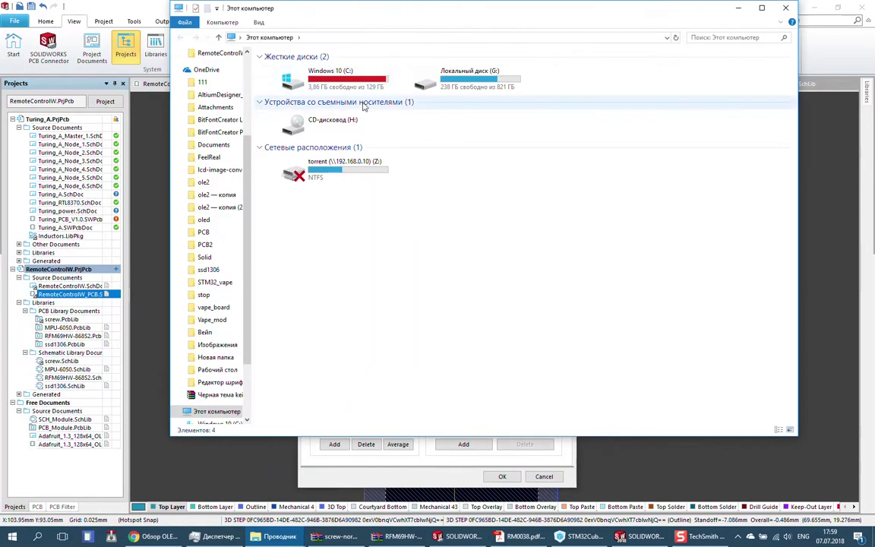
scroll(456, 304, "down", 5)
double_click(384, 323)
double_click(385, 332)
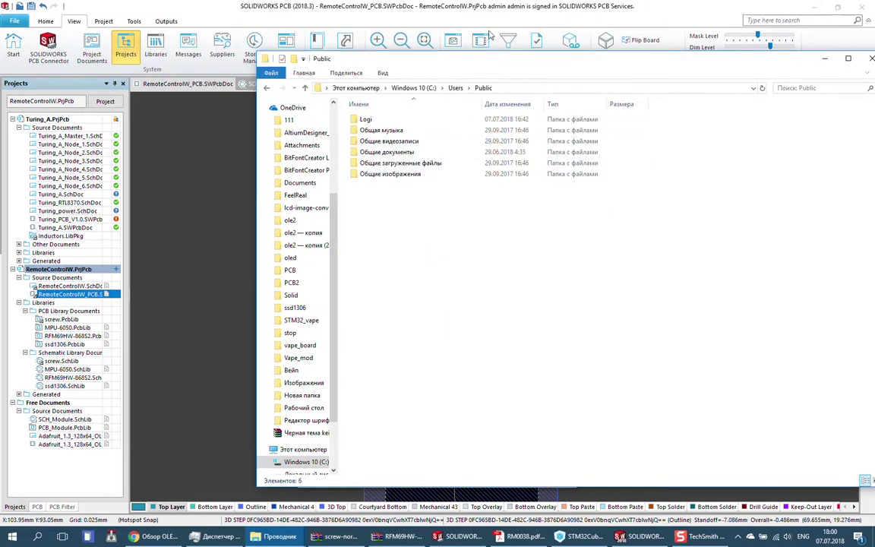
mouse_move(499, 60)
left_mouse_down()
mouse_move(503, 202)
mouse_move(463, 175)
left_mouse_up()
double_click(355, 265)
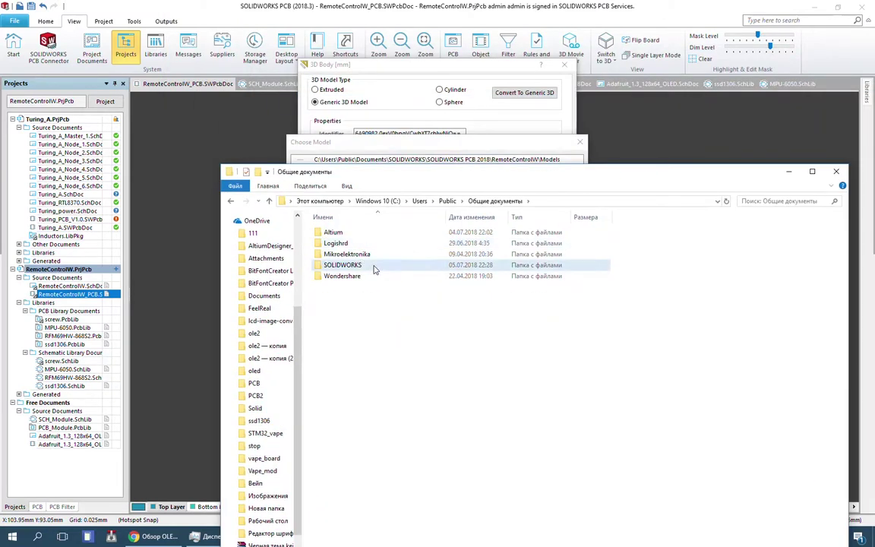
double_click(374, 266)
double_click(375, 255)
double_click(414, 276)
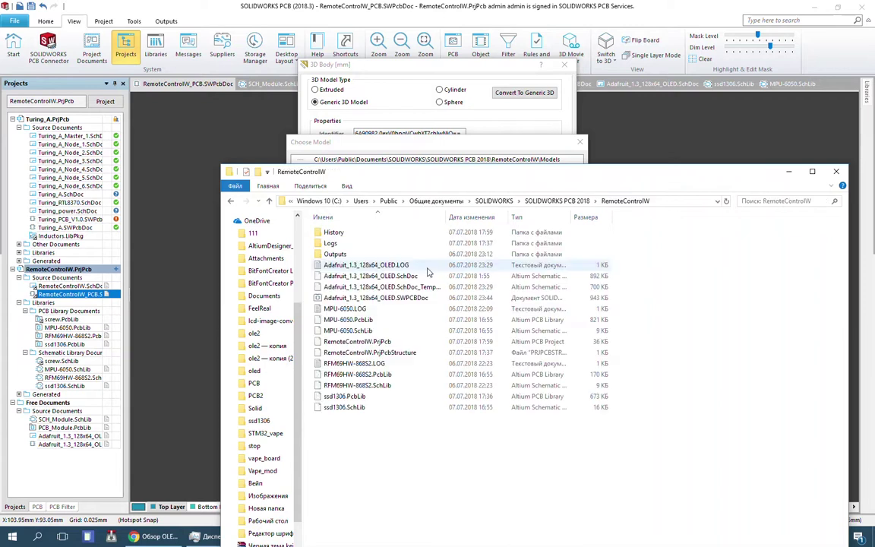
key("BackSpace")
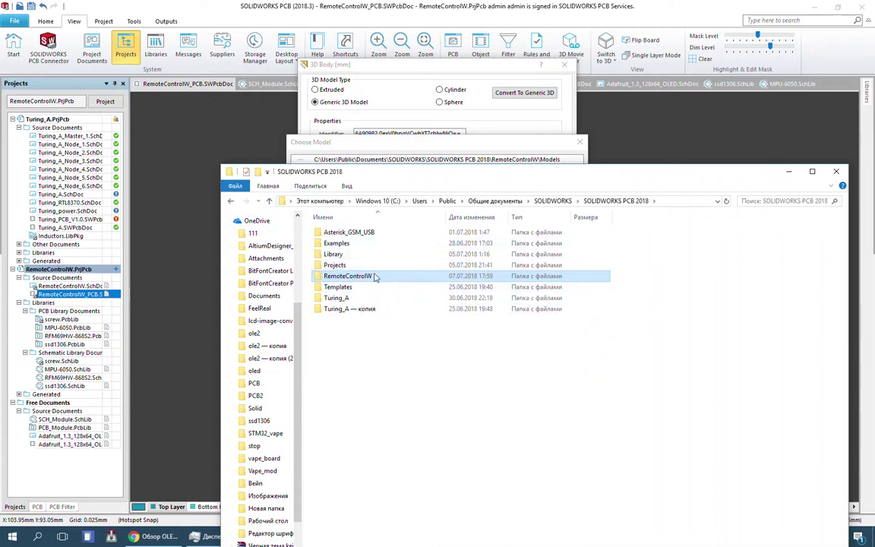
double_click(374, 278)
Show hidden and protected system files through Folder Options, then close Explorer.
left_click(236, 184)
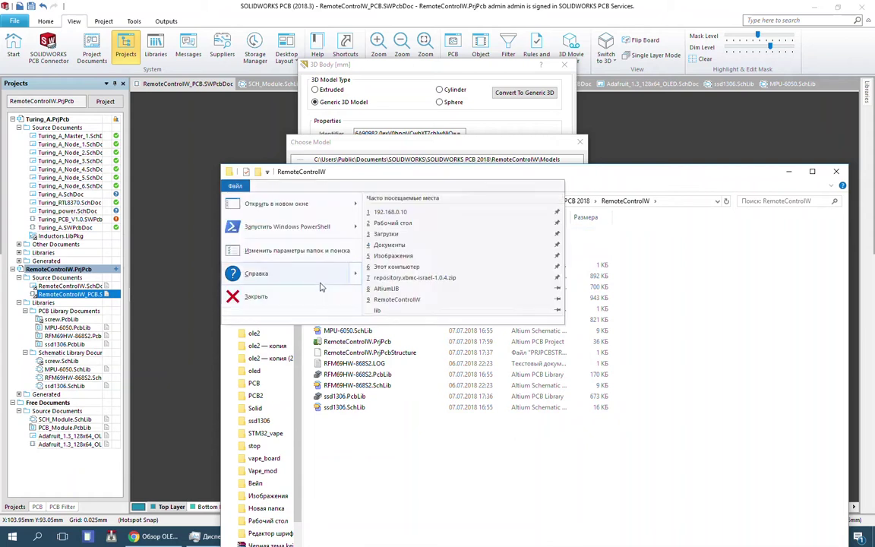
left_click(292, 250)
left_click(270, 244)
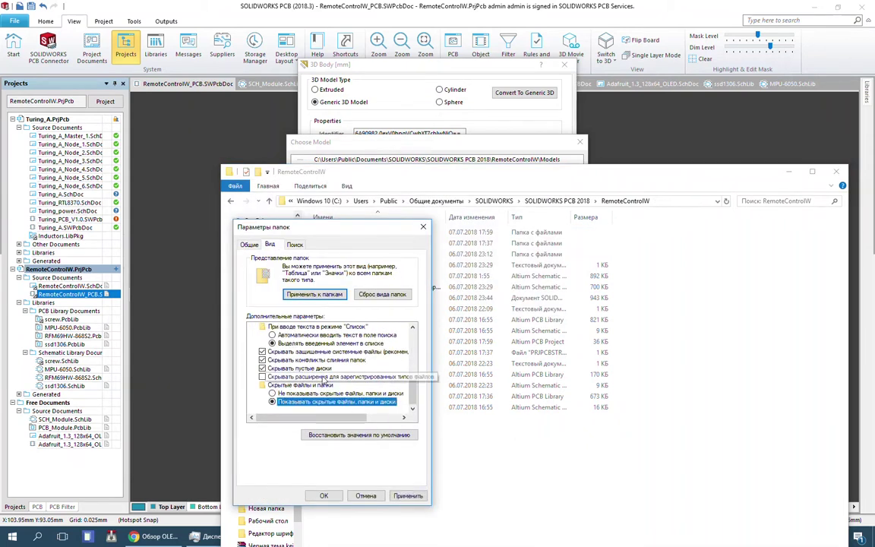
left_click_drag(326, 226, 541, 218)
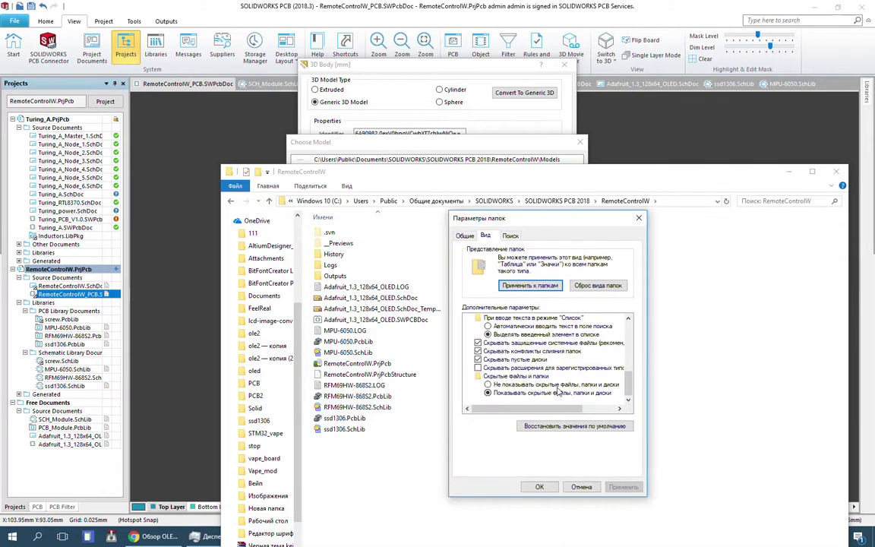
left_click(577, 342)
left_click(561, 284)
left_click(537, 486)
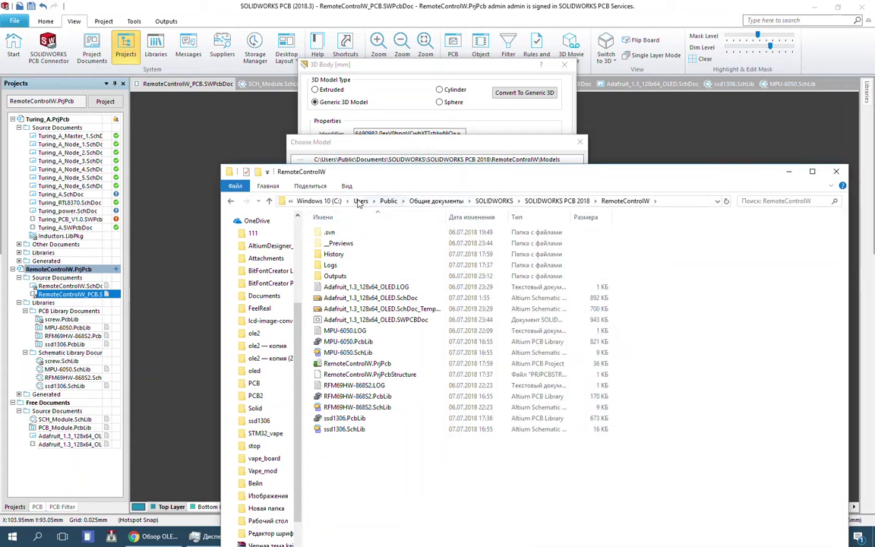
key("alt+F4")
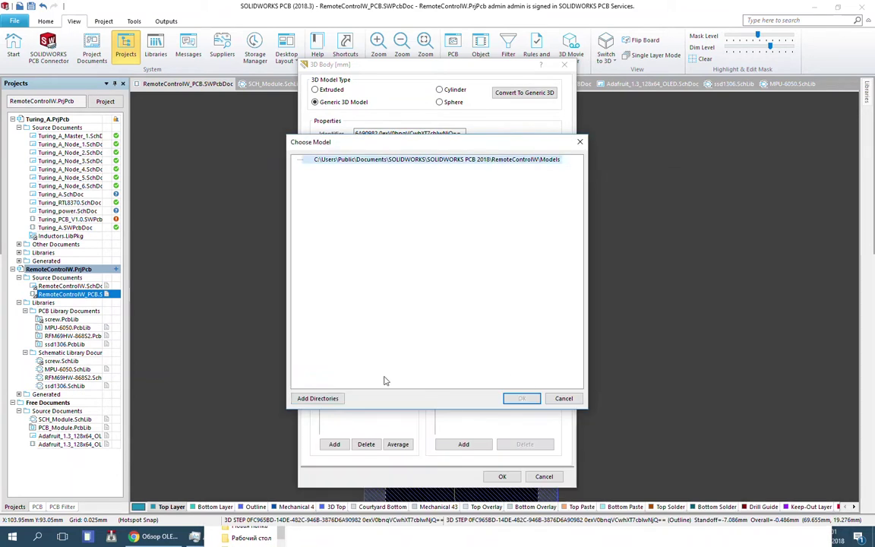
key("Escape")
key("Escape")
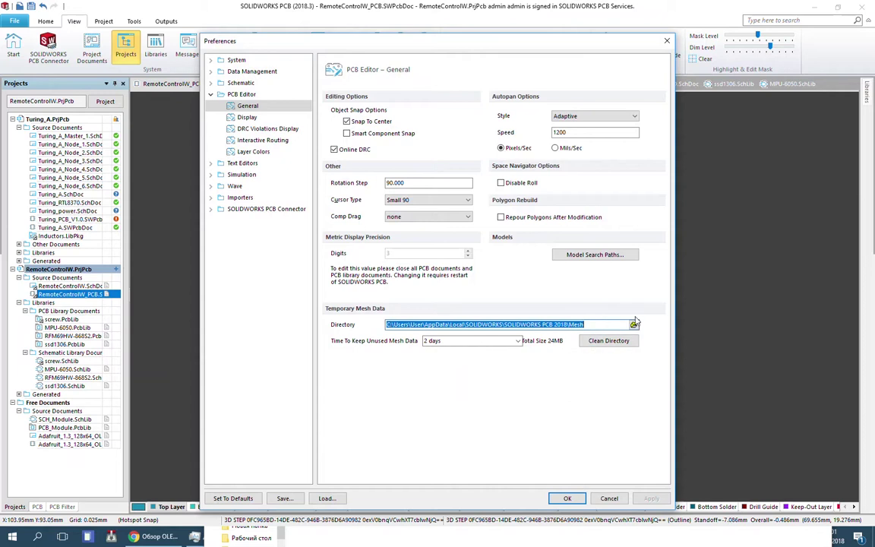
Close the PCB preferences, cancel the model file choice, and close the Bot body properties.
left_click(634, 324)
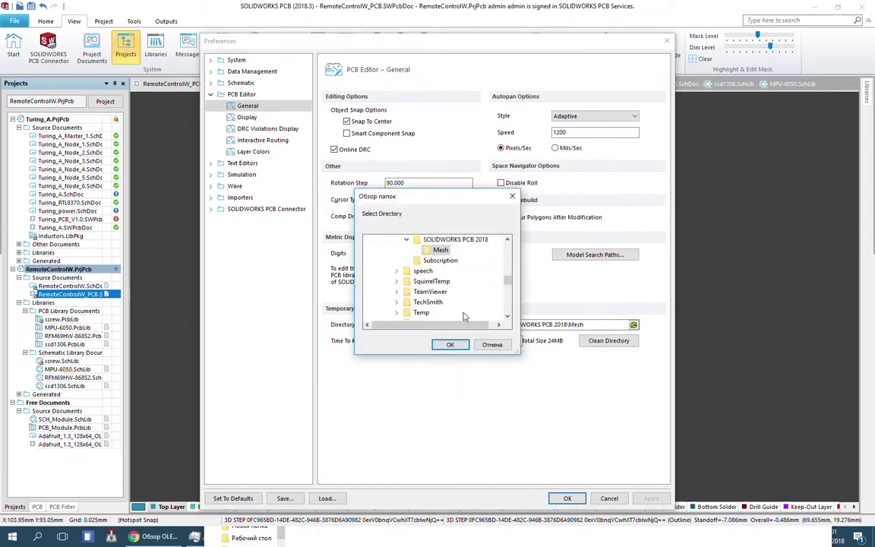
left_click(498, 348)
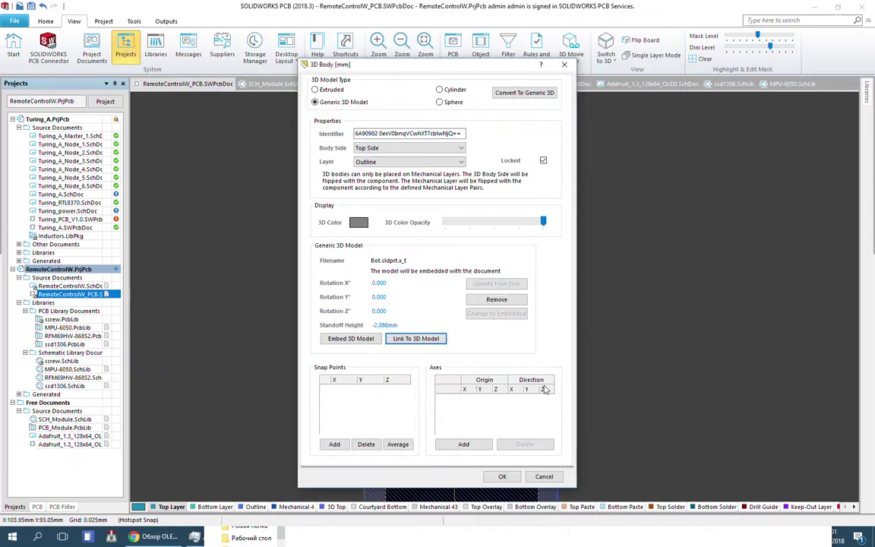
left_click(340, 338)
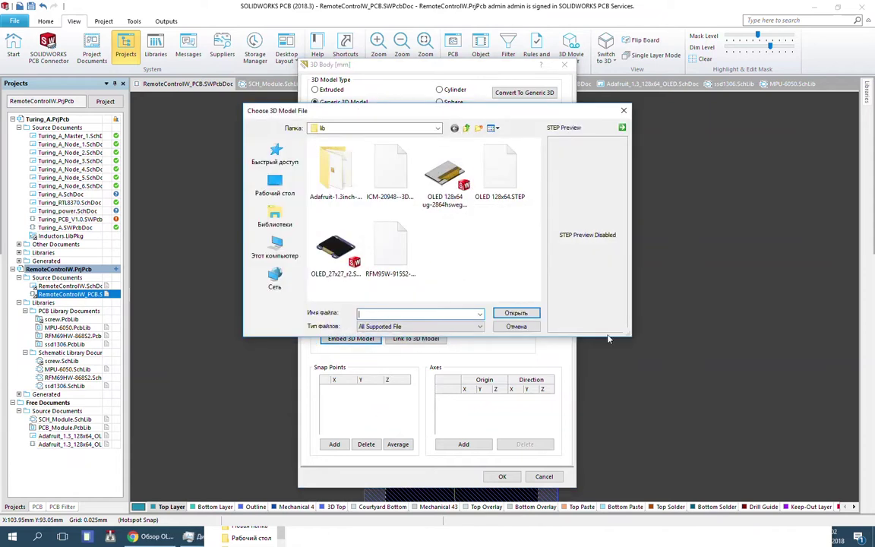
left_click(623, 110)
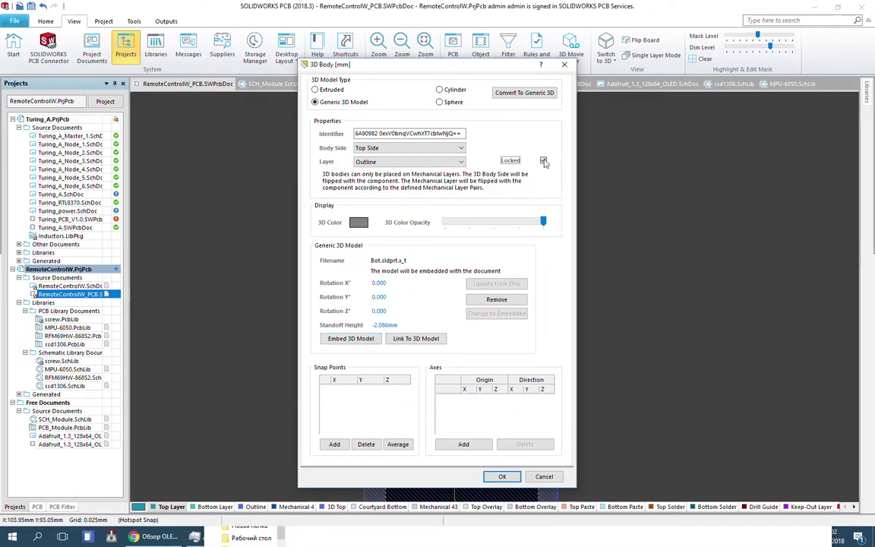
left_click(502, 476)
Check the board in 3D, return to 2D, and confirm the Top body stays locked.
key("3")
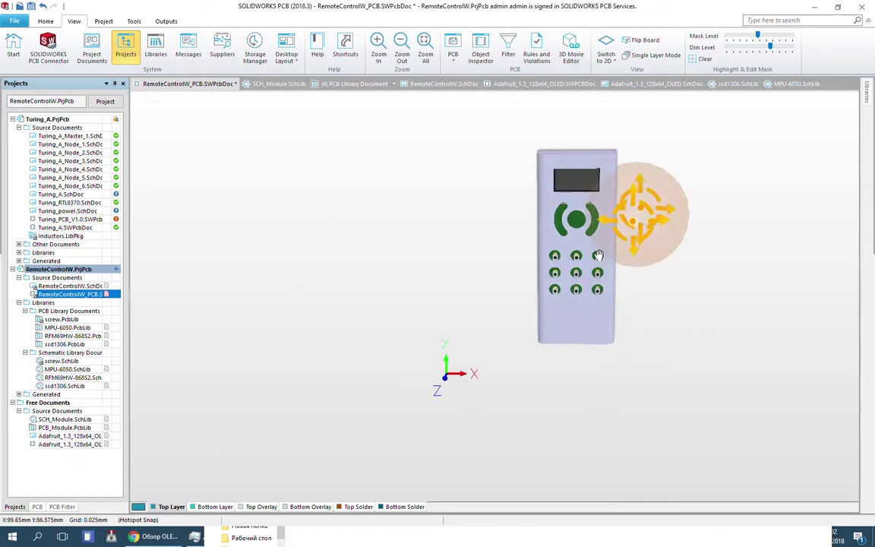
mouse_move(263, 235)
right_mouse_down("shift")
mouse_move(457, 329)
mouse_move(536, 396)
right_mouse_up("shift")
key("2")
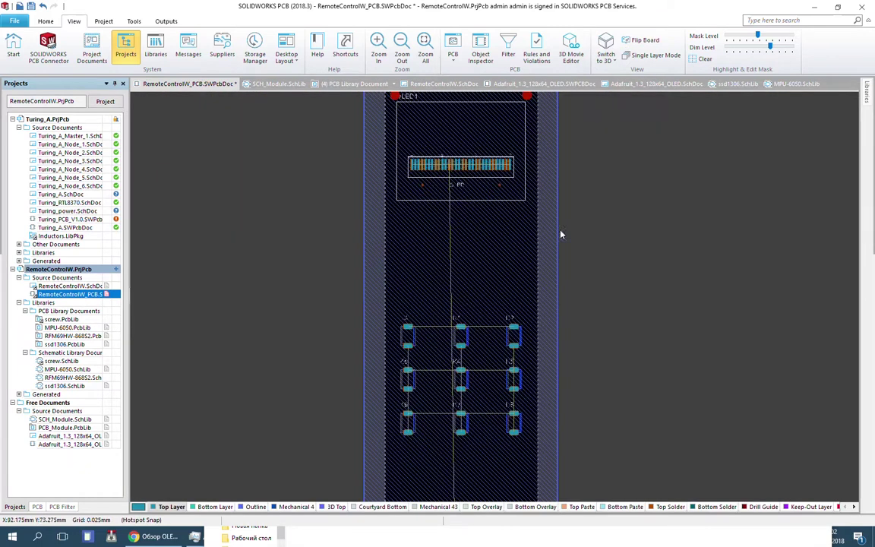
double_click(503, 207)
left_click(498, 475)
double_click(527, 220)
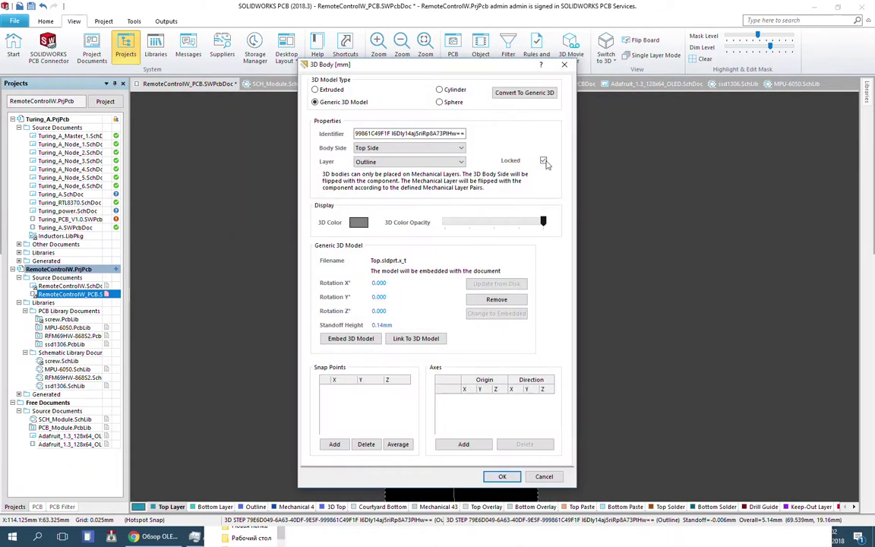
left_click(511, 476)
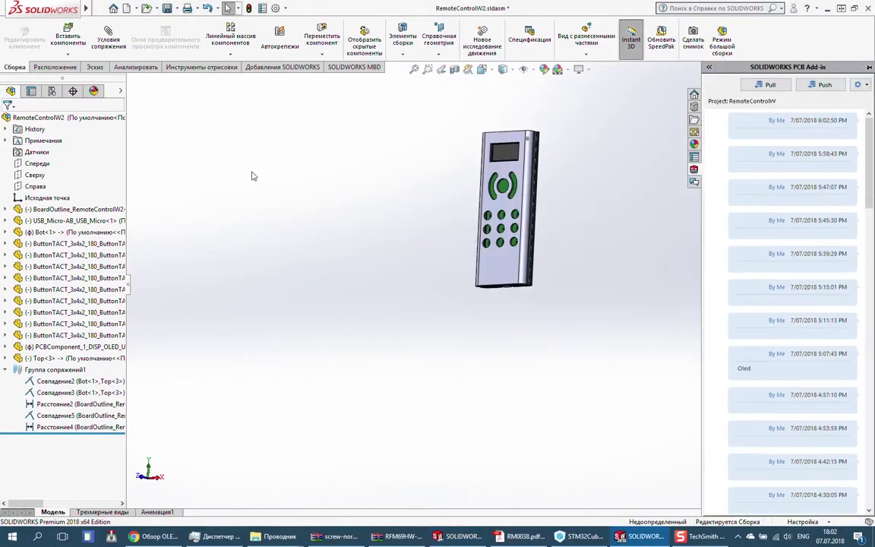
Orbit the assembly to inspect the keypad side and the seam between the enclosure halves.
middle_click_drag(317, 209, 547, 336)
scroll(546, 335, "up", 5)
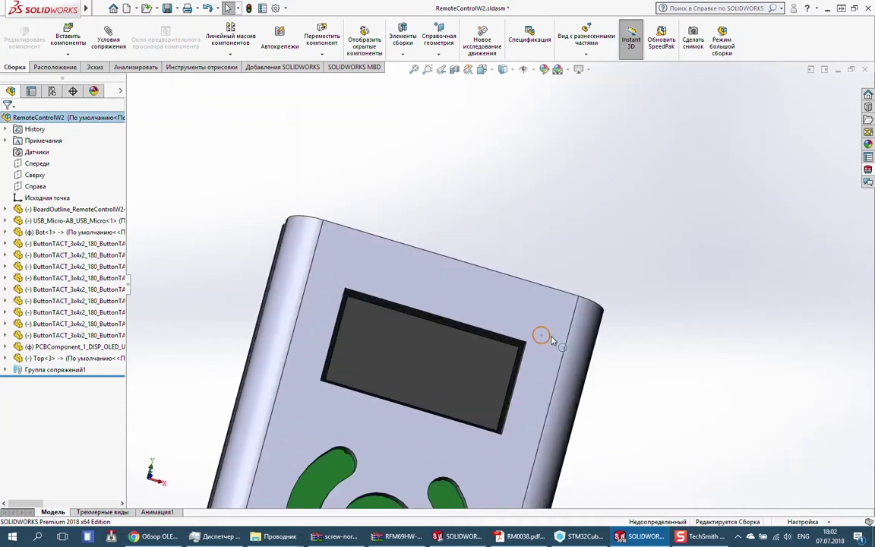
mouse_move(619, 306)
middle_mouse_down()
mouse_move(566, 293)
mouse_move(585, 283)
mouse_move(441, 257)
middle_mouse_up()
scroll(562, 277, "down", 4)
scroll(598, 316, "up", 3)
scroll(598, 316, "up", 3)
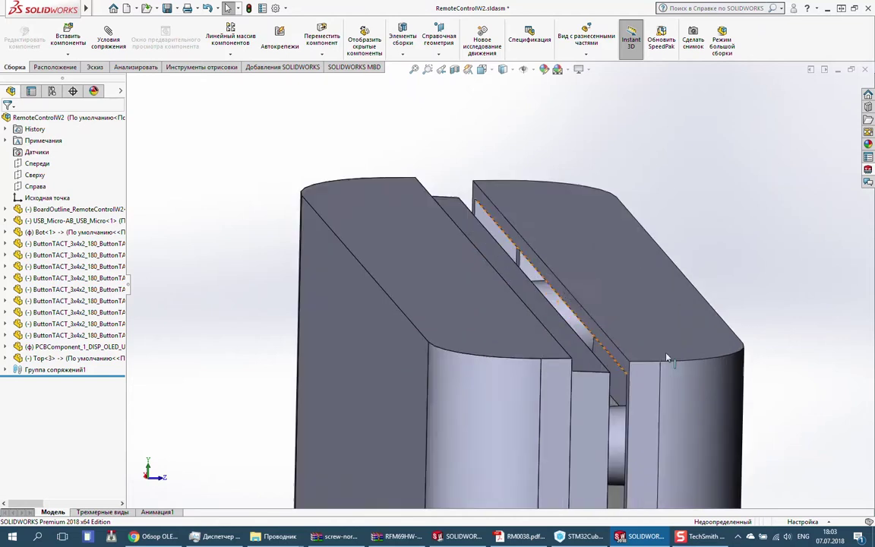
left_click(605, 364)
scroll(606, 364, "down", 4)
middle_click_drag(606, 363, 552, 325)
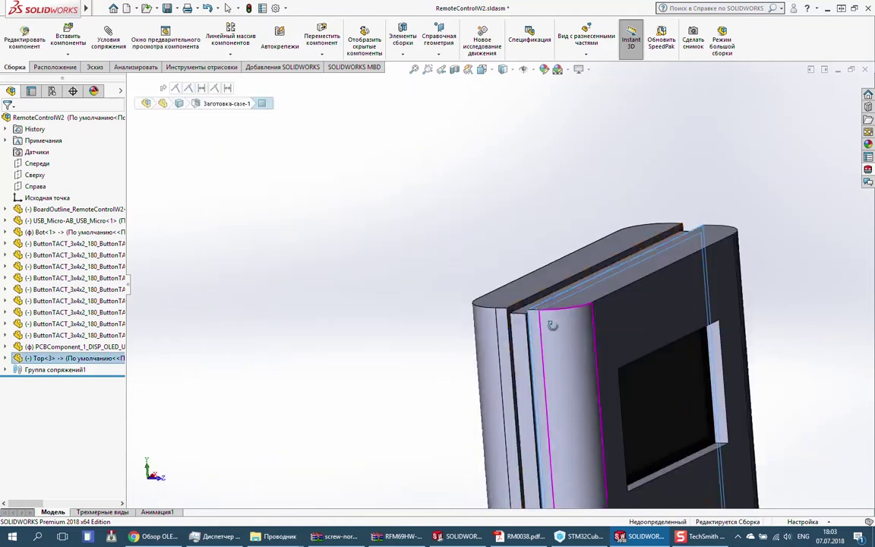
Fix the Top<3> cover in place.
right_click(67, 231)
key("Escape")
left_click(80, 358)
right_click(79, 358)
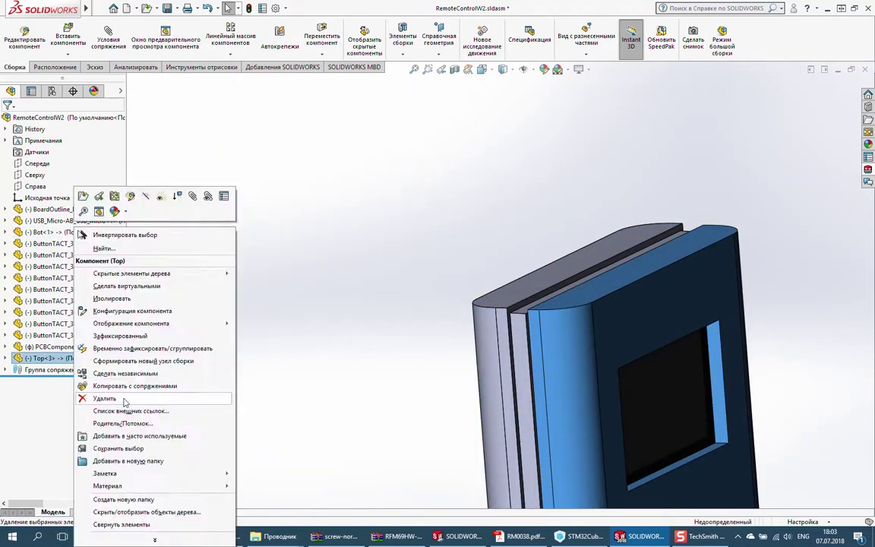
left_click(120, 335)
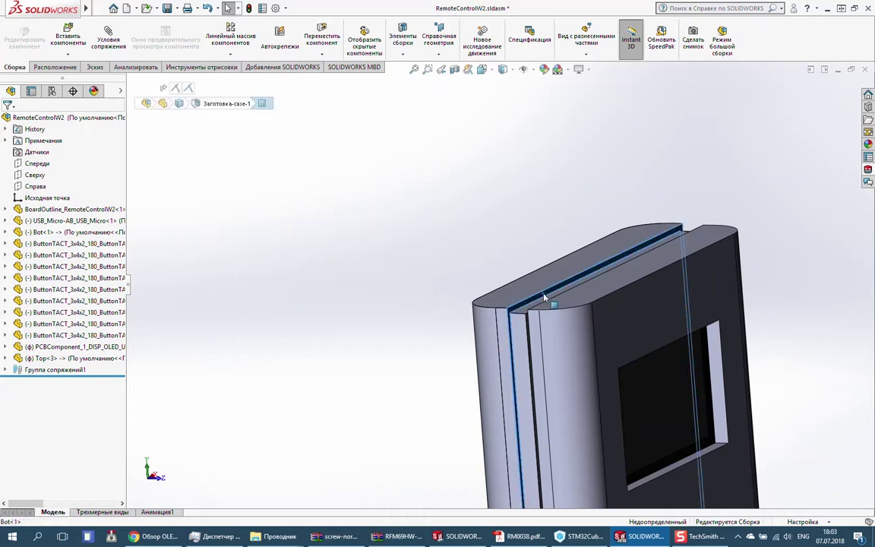
Add a coincident mate between the Bot<1> and Top<3> faces.
middle_click_drag(544, 298, 501, 277)
scroll(558, 304, "down", 5)
scroll(532, 319, "down", 3)
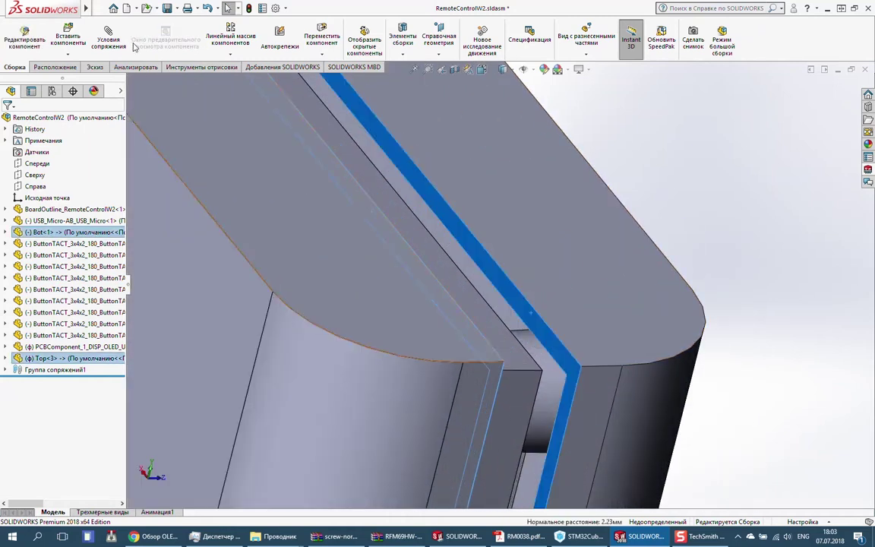
left_click(109, 38)
left_click(7, 120)
right_click(386, 176)
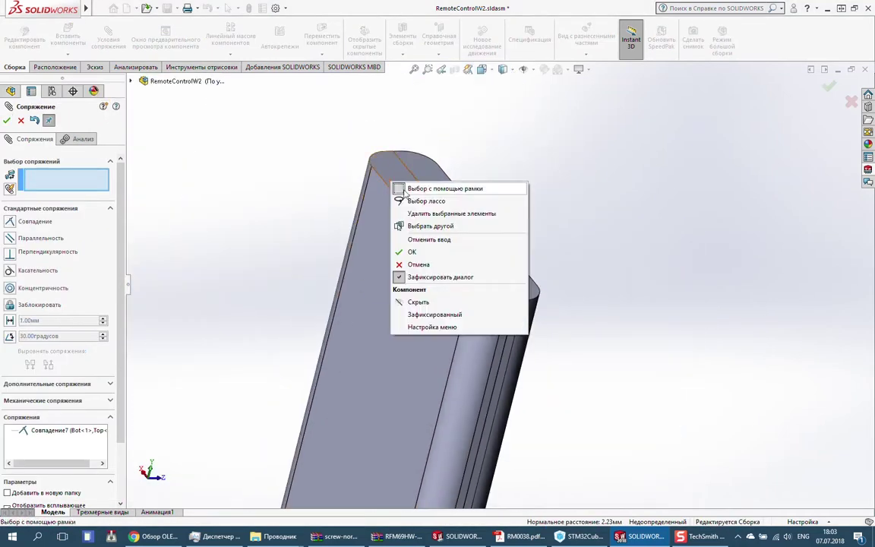
left_click(410, 307)
right_click(386, 161)
Orbit around the whole enclosure to inspect the USB connector end.
middle_click_drag(448, 140, 482, 133)
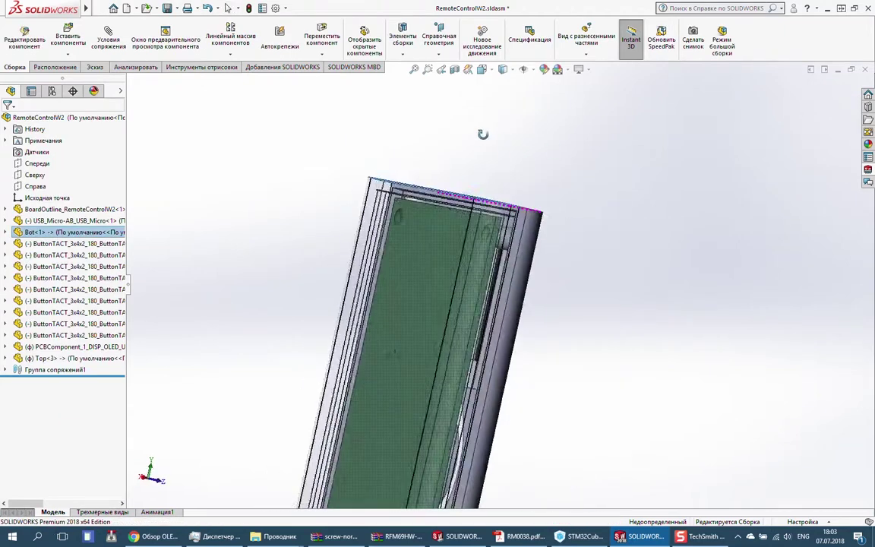
scroll(528, 279, "up", 5)
mouse_move(528, 278)
middle_mouse_down()
mouse_move(459, 370)
mouse_move(430, 306)
middle_mouse_up()
scroll(459, 370, "down", 5)
scroll(429, 305, "up", 5)
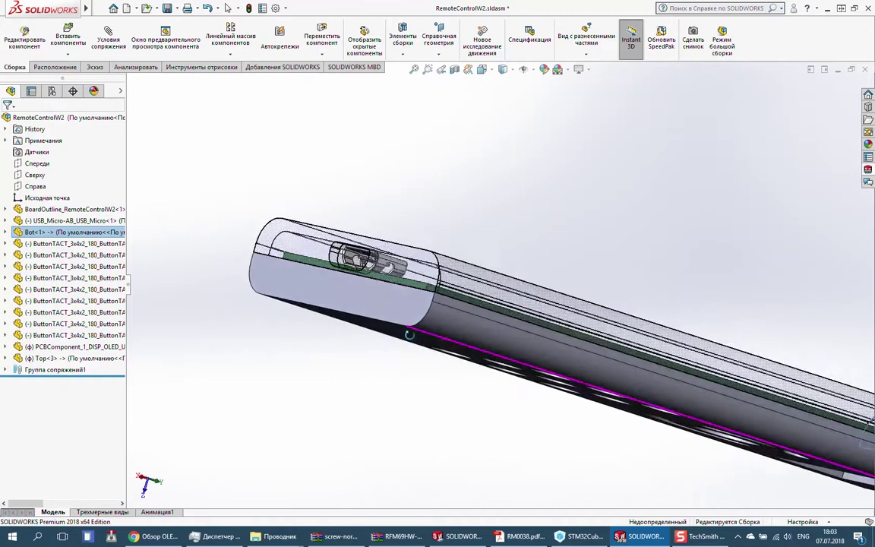
mouse_move(412, 355)
middle_mouse_down()
mouse_move(302, 287)
mouse_move(396, 412)
mouse_move(322, 380)
mouse_move(400, 459)
mouse_move(486, 433)
mouse_move(488, 362)
mouse_move(576, 355)
mouse_move(479, 187)
mouse_move(372, 138)
middle_mouse_up()
scroll(302, 287, "down", 4)
scroll(488, 363, "up", 3)
scroll(576, 355, "down", 3)
Push the Bot and Top enclosure changes to SOLIDWORKS PCB and review the detected changes.
left_click(868, 168)
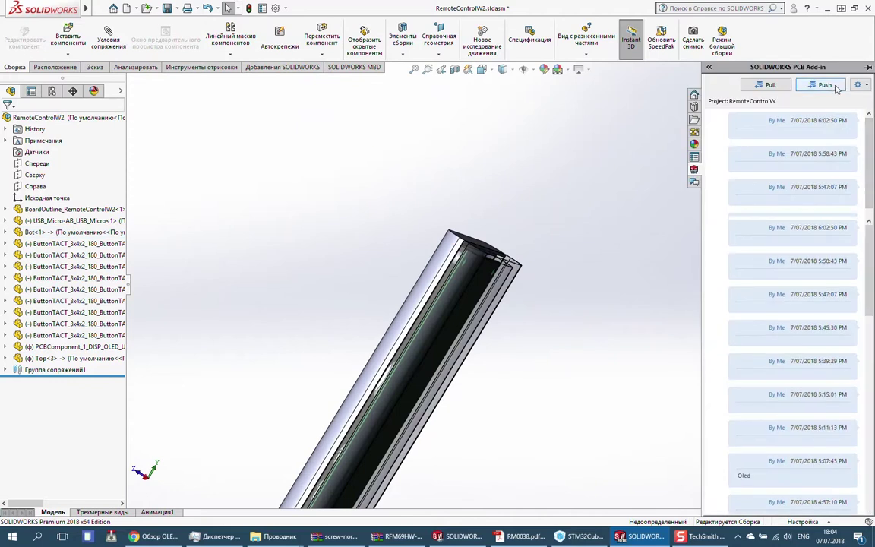
left_click(544, 153)
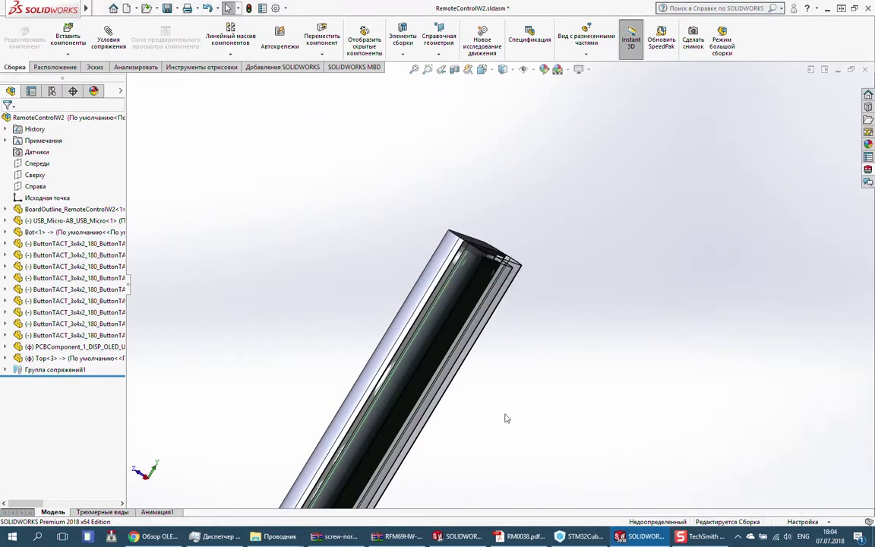
left_click(461, 536)
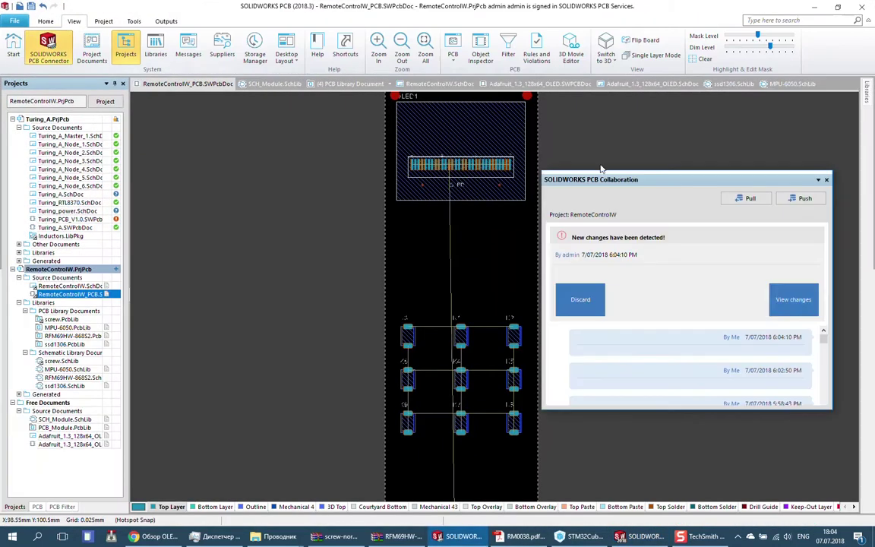
left_click(792, 302)
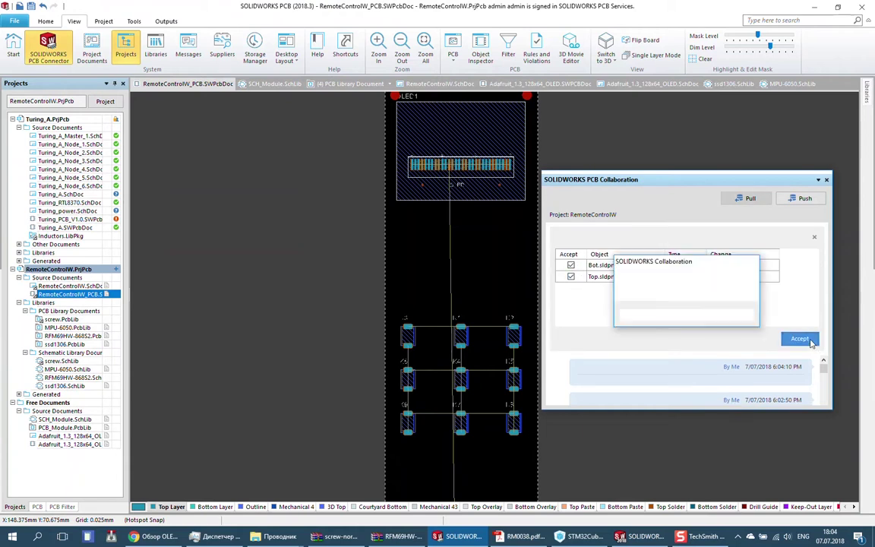
Check the board in 3D, then save the RemoteControlW.PrjPcb project.
key("3")
key("2")
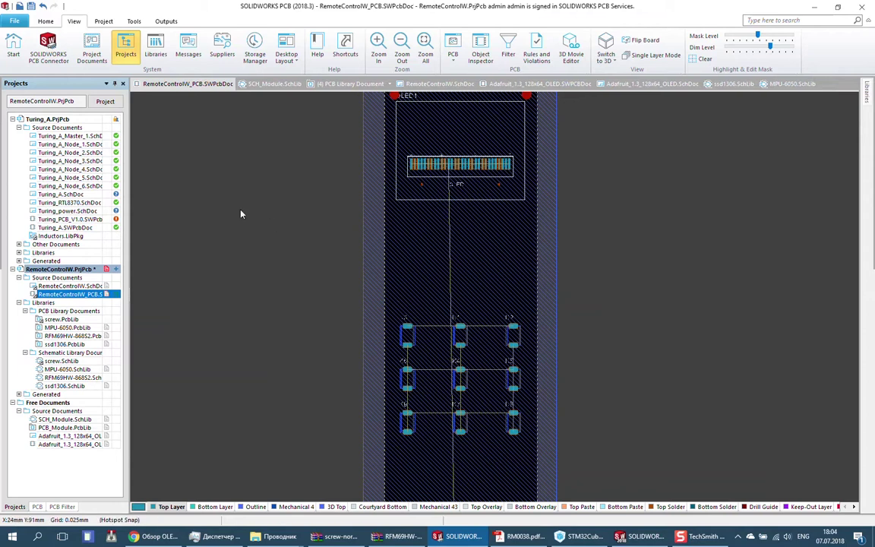
right_click(61, 269)
left_click(75, 329)
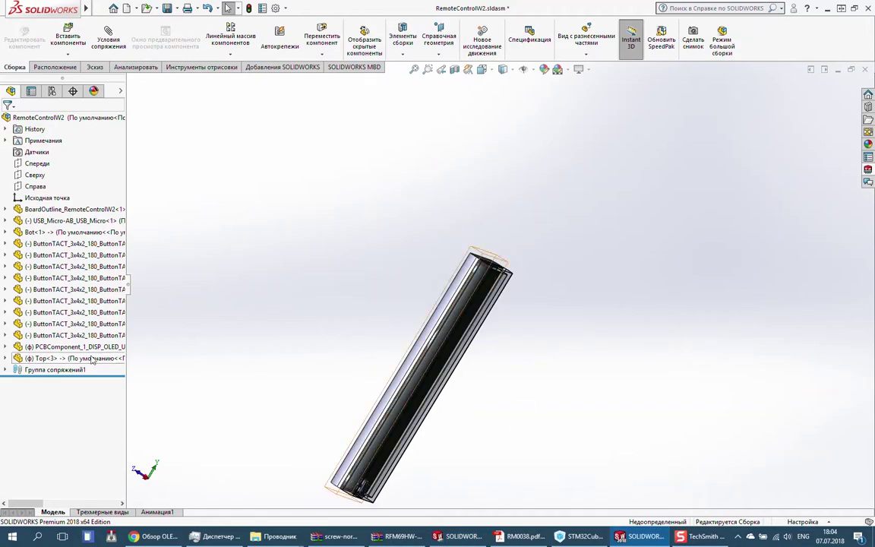
Open Top<3> as a separate part, save it as Top2.sldprt, and close it.
right_click(91, 360)
left_click(121, 196)
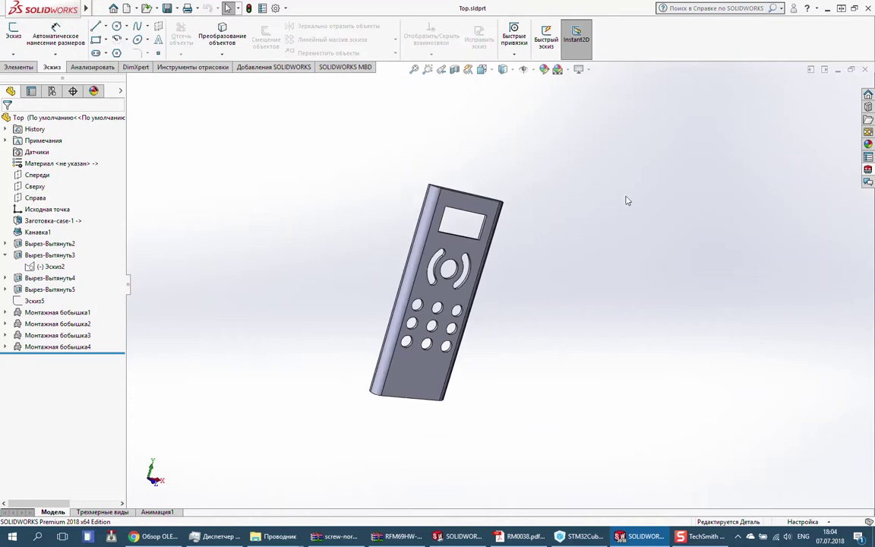
key("ctrl+1")
left_click(217, 36)
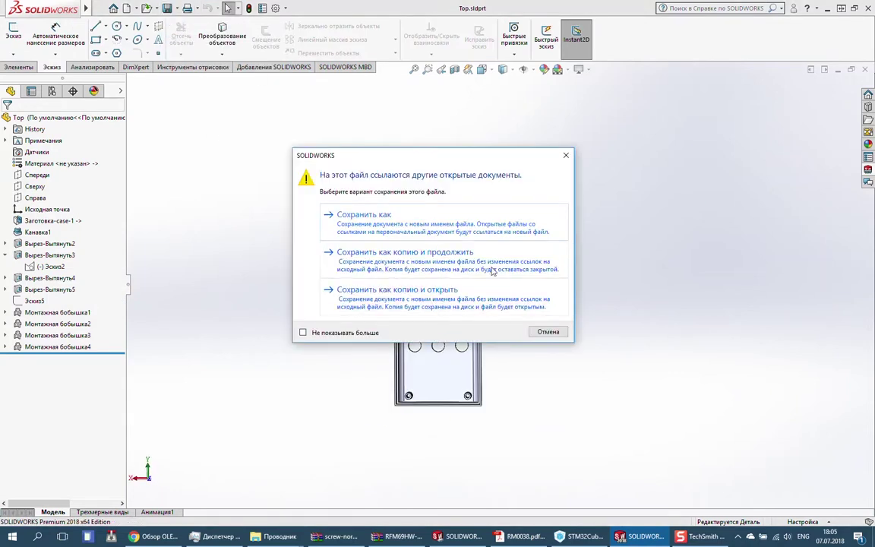
left_click(483, 226)
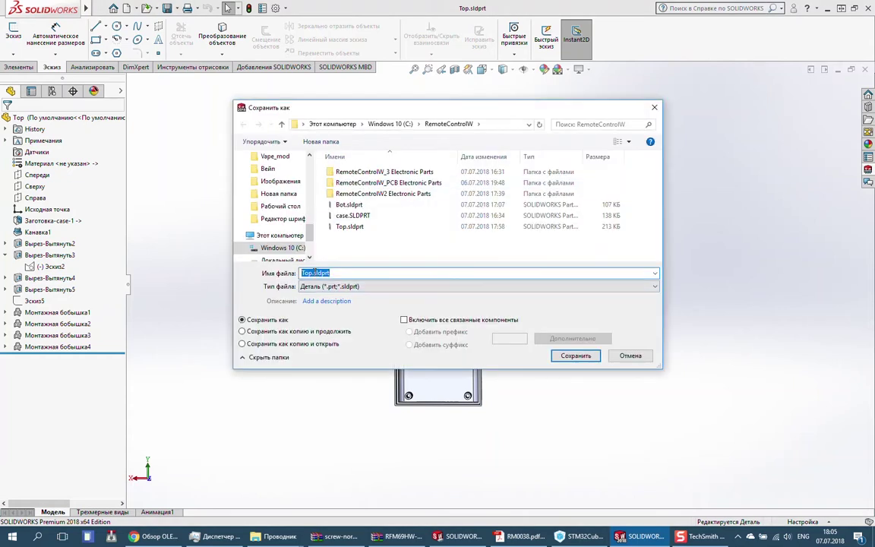
left_click(589, 361)
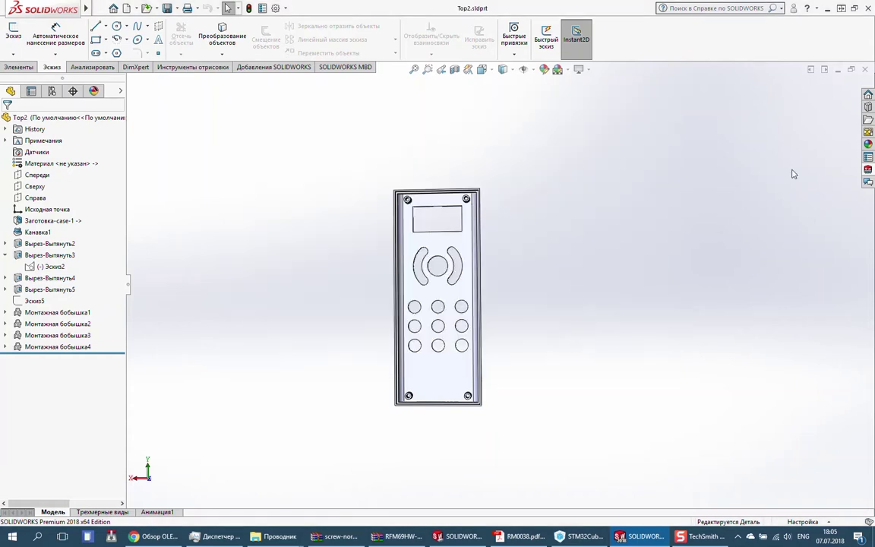
left_click(863, 69)
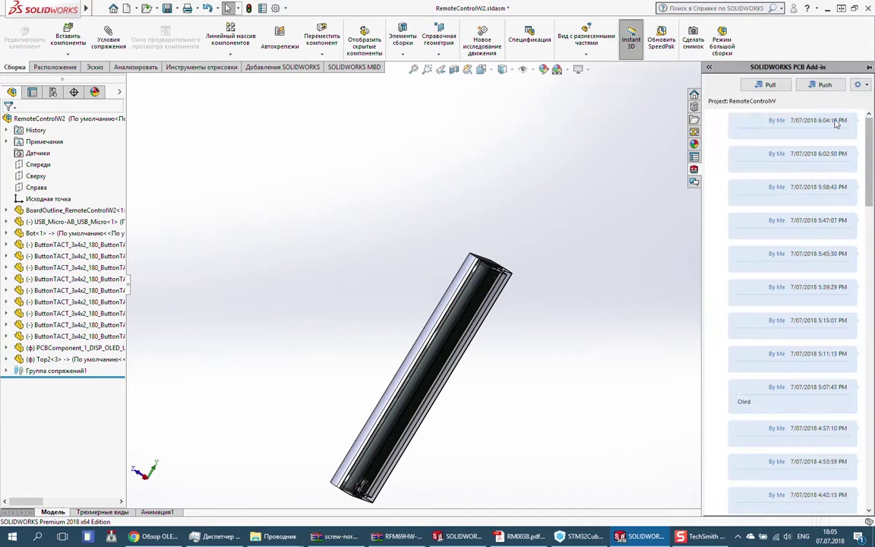
Accept the Top.sldprt_1 shape change in SOLIDWORKS PCB Collaboration.
left_click(475, 537)
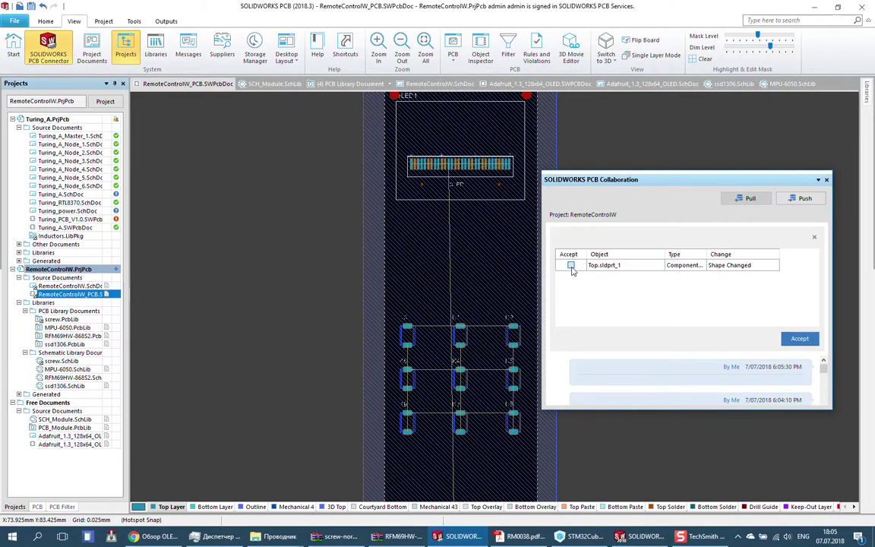
left_click(571, 265)
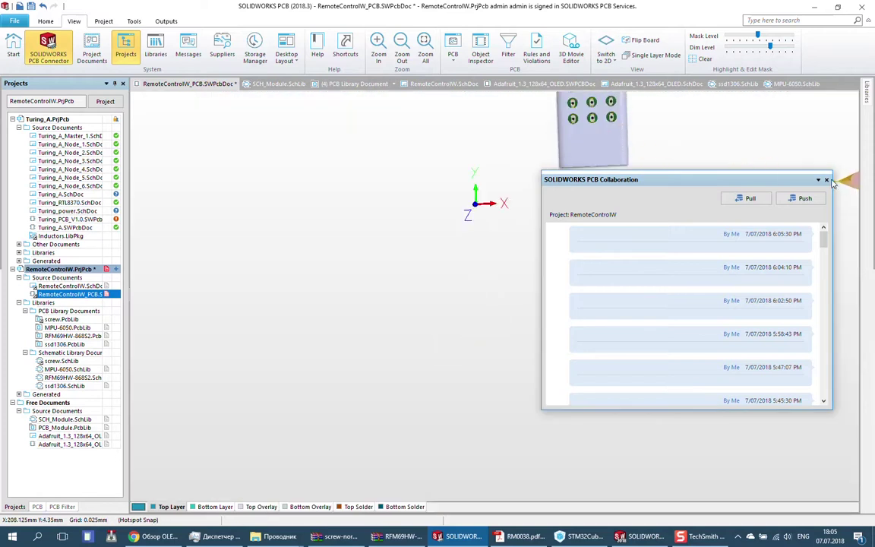
left_click(827, 180)
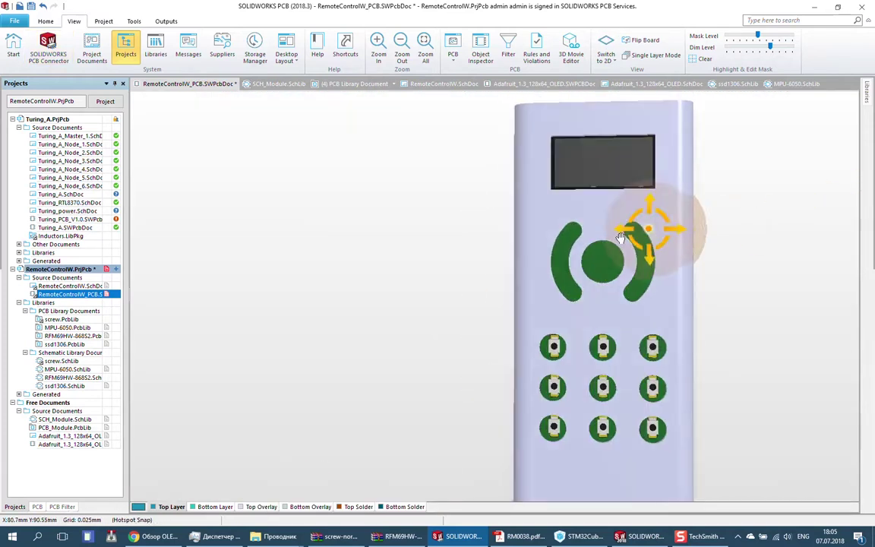
Orbit and zoom the 3D enclosure around the USB connector, then return to 2D.
right_click_drag(621, 237, 581, 220, "shift")
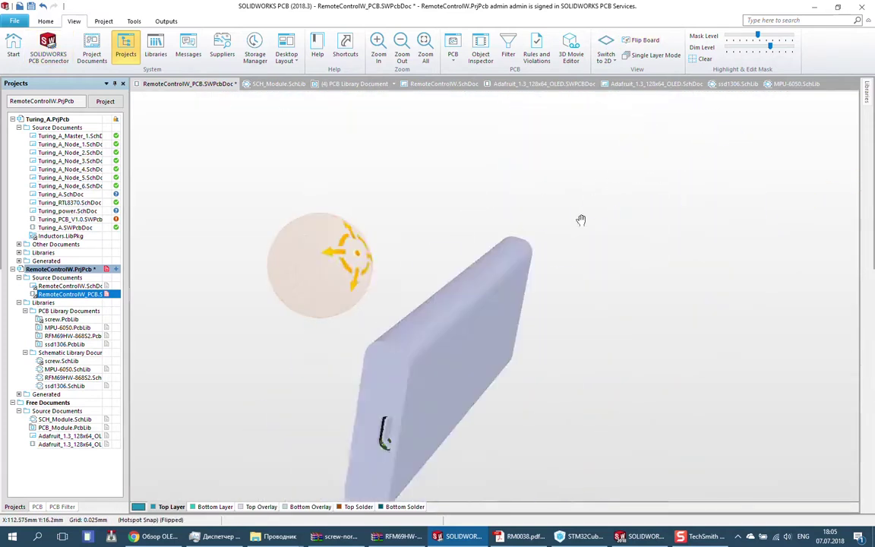
mouse_move(581, 221)
right_mouse_down("shift")
mouse_move(526, 57)
mouse_move(608, 251)
right_mouse_up("shift")
scroll(611, 236, "up", 5, "ctrl")
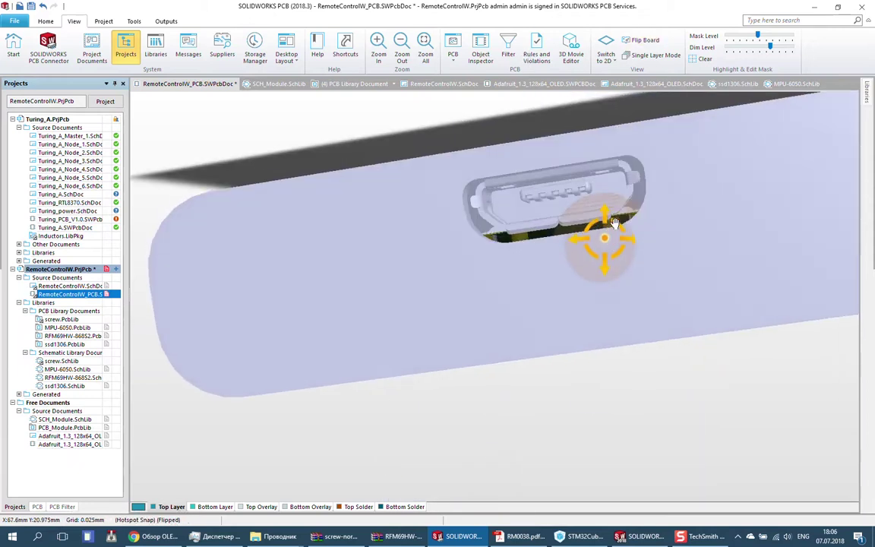
key("2")
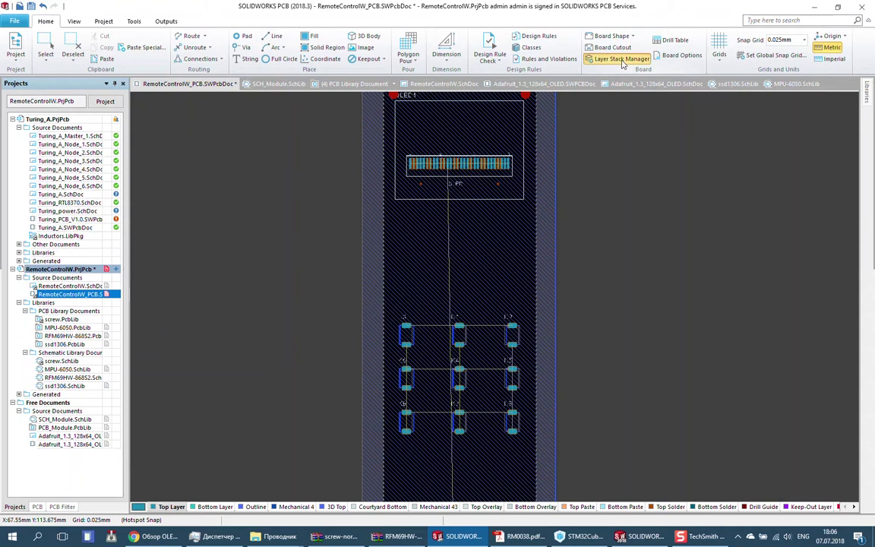
left_click(621, 59)
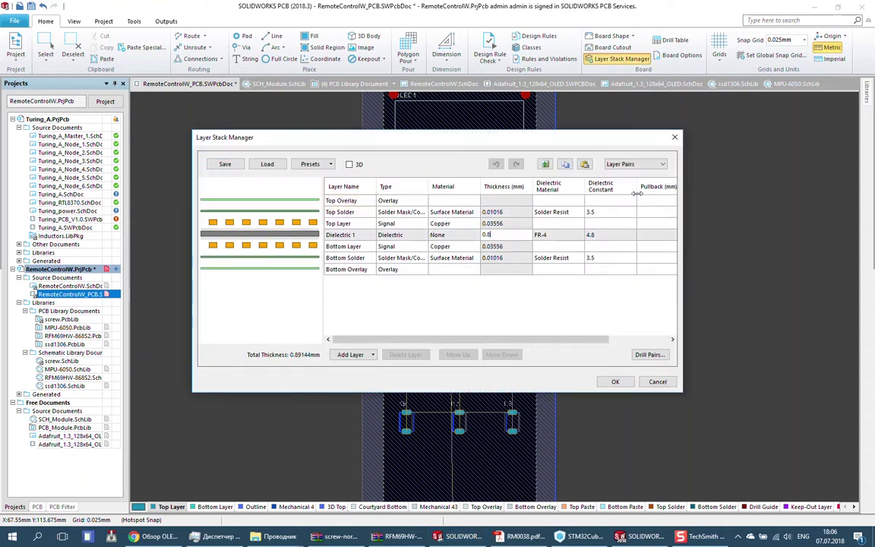
key("Return")
left_click(655, 541)
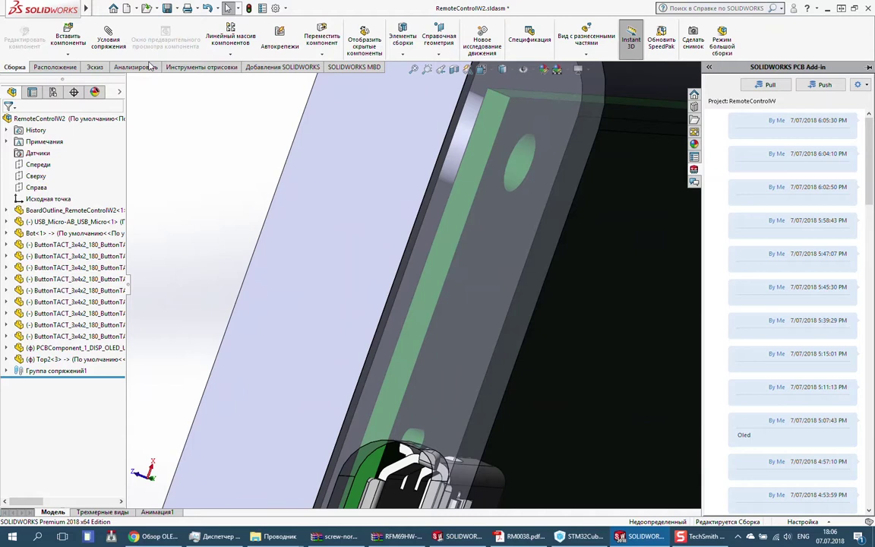
left_click(135, 67)
left_click(202, 38)
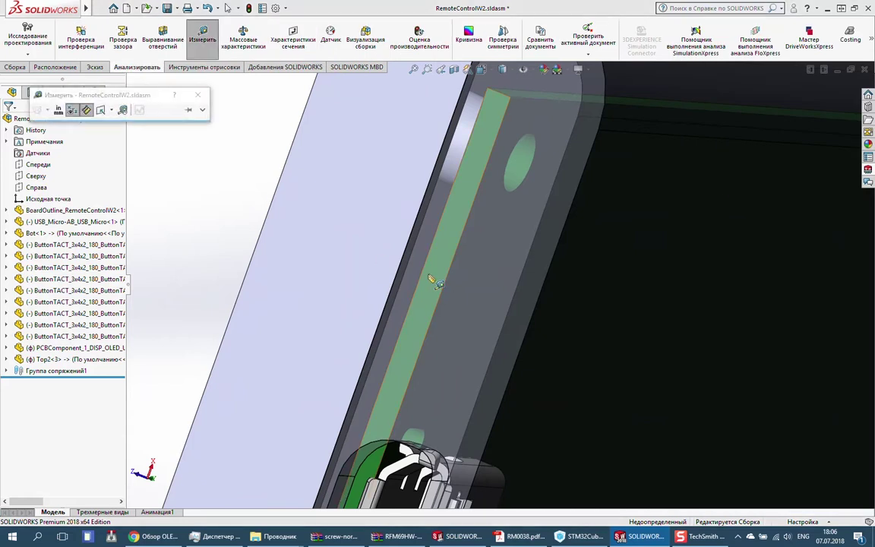
left_click(445, 286)
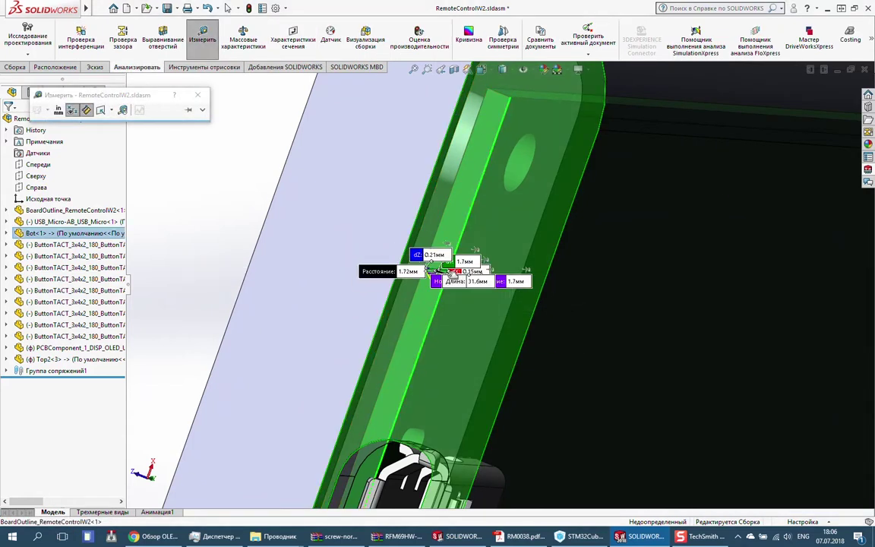
scroll(449, 278, "down", 5)
key("Escape")
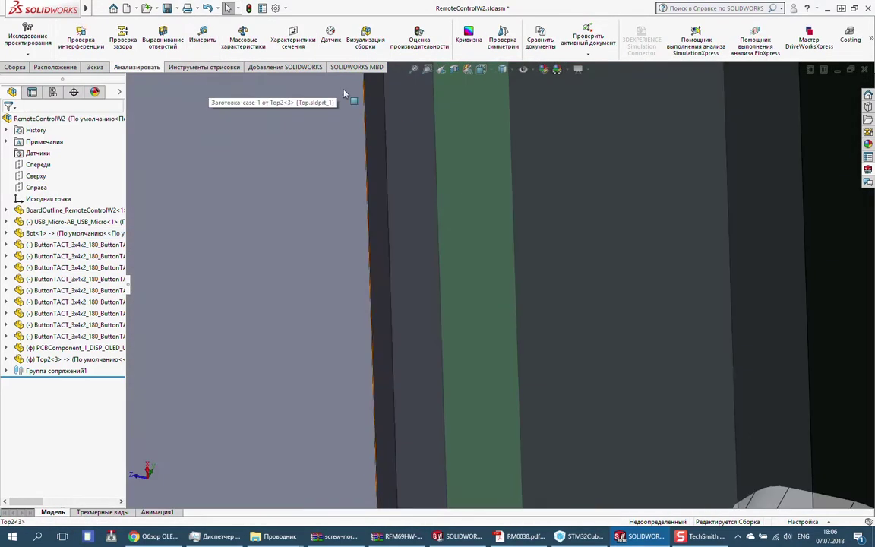
scroll(444, 174, "up", 5)
key("Return")
left_click(502, 189)
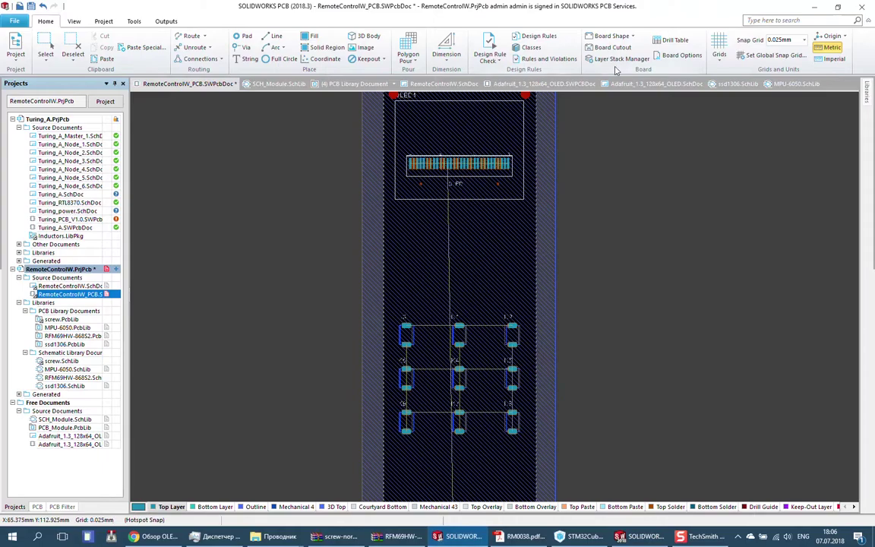
left_click(619, 60)
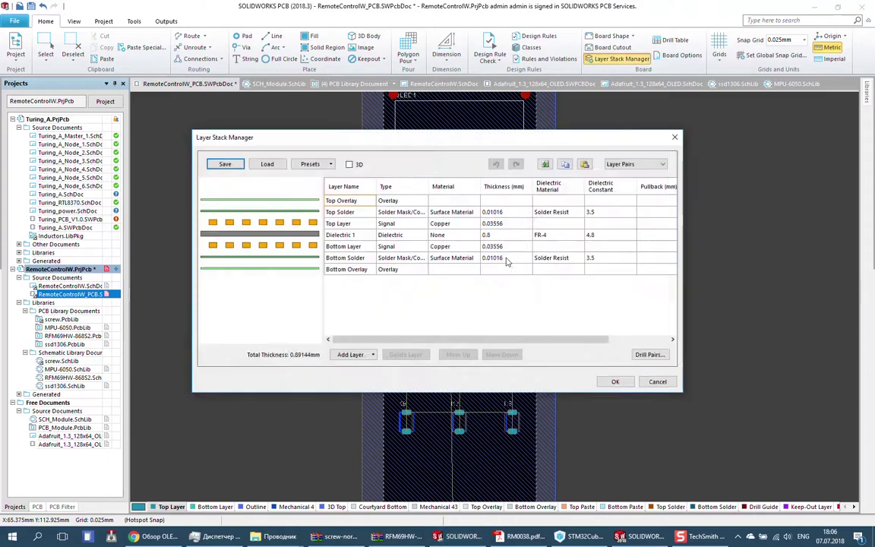
Edit the Bot<1> housing in context and turn the view Normal To the slot sketch.
left_click(658, 382)
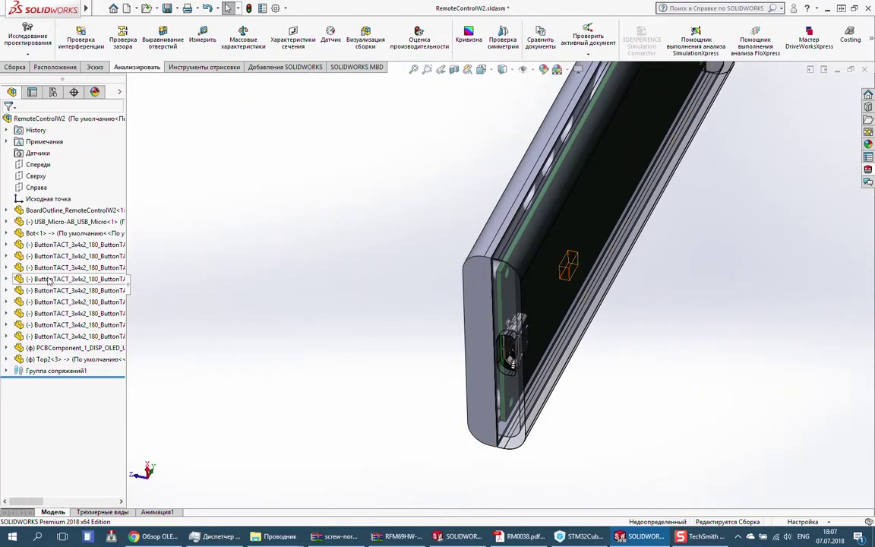
left_click(59, 233)
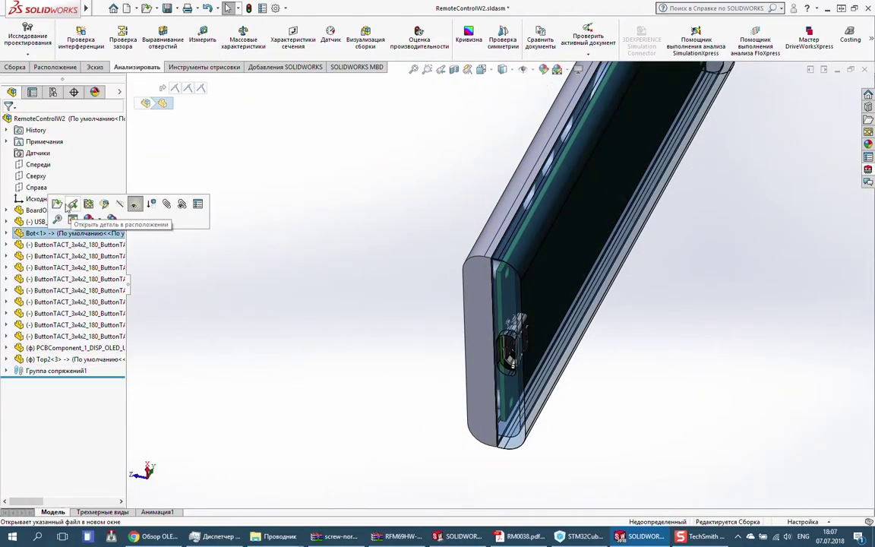
left_click(105, 203)
middle_click_drag(285, 175, 400, 249)
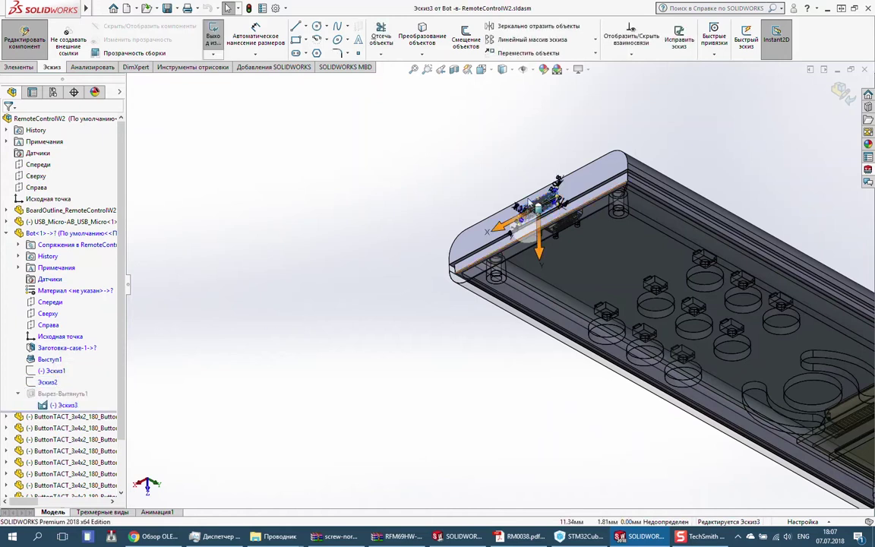
key("space")
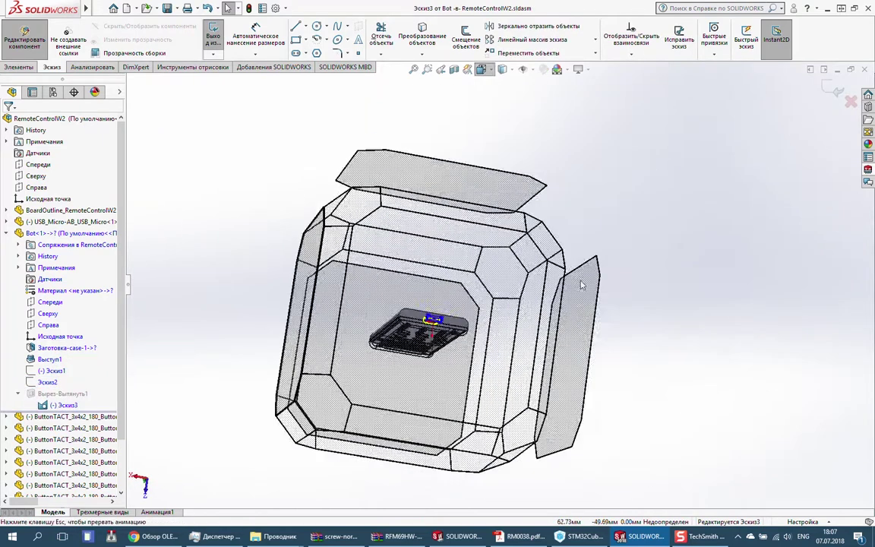
left_click(581, 285)
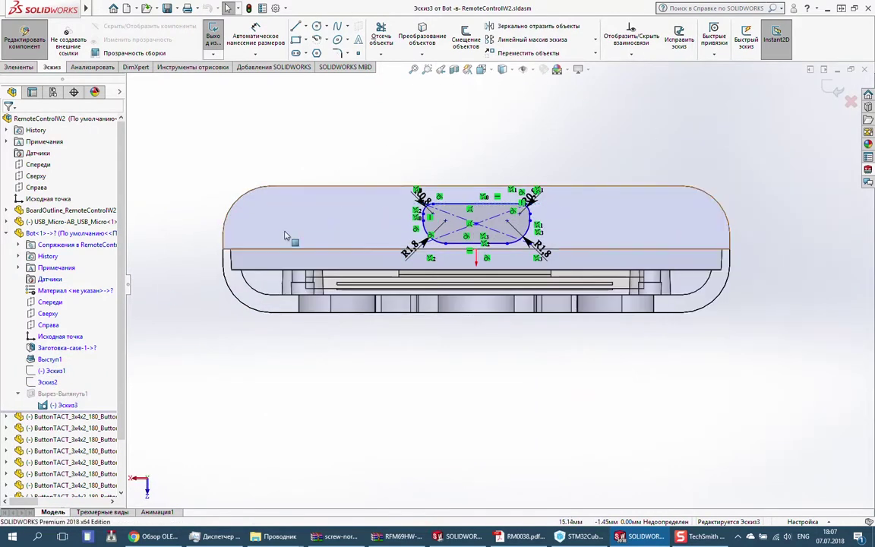
Zoom in on the Эскиз3 USB slot with its R0.8 and R1.8 corners, then exit the sketch.
scroll(503, 133, "up", 1)
scroll(504, 172, "down", 3)
scroll(523, 304, "down", 1)
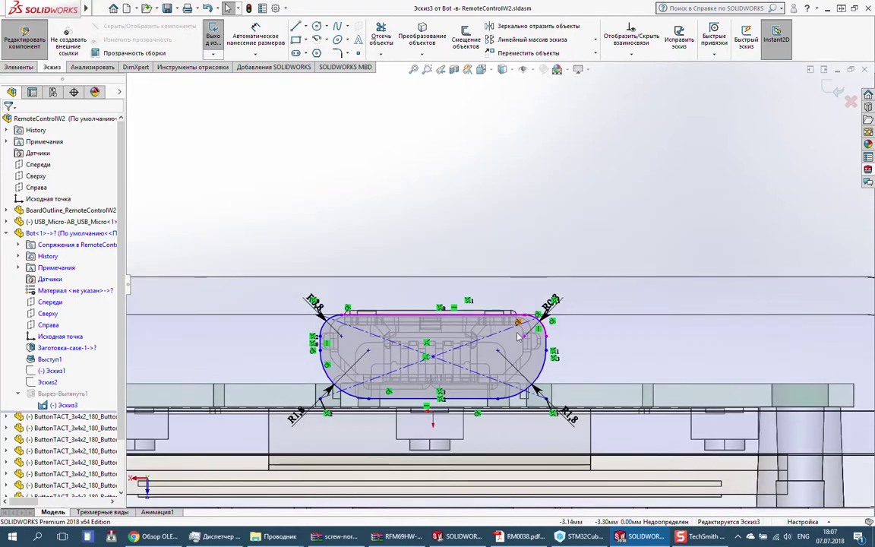
scroll(510, 389, "down", 1)
scroll(425, 345, "up", 1)
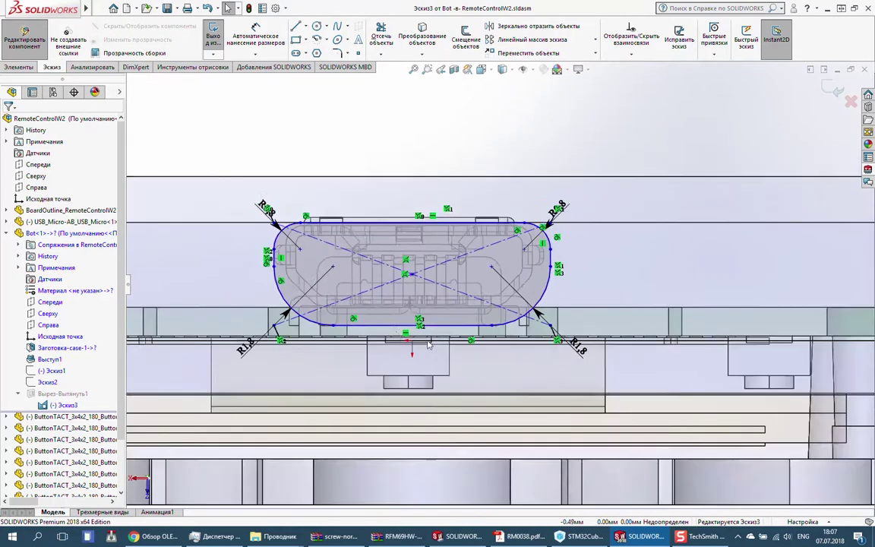
scroll(448, 306, "down", 3)
scroll(445, 302, "up", 3)
scroll(534, 144, "up", 1)
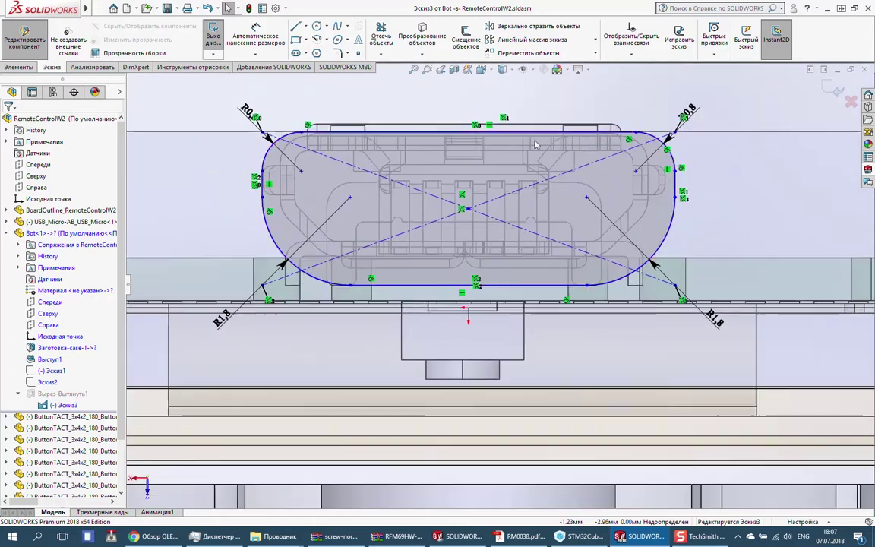
scroll(647, 139, "down", 1)
scroll(455, 292, "up", 2)
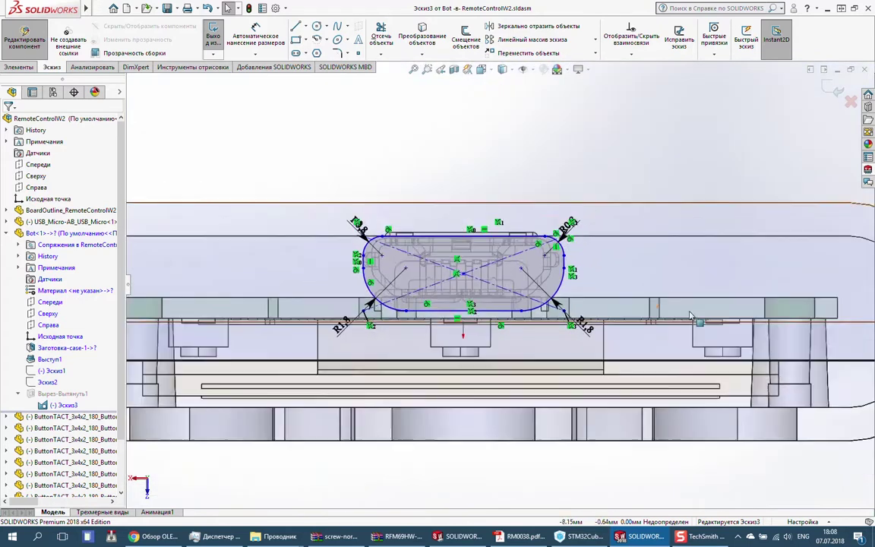
scroll(446, 294, "down", 1)
scroll(446, 294, "down", 2)
scroll(516, 311, "down", 2)
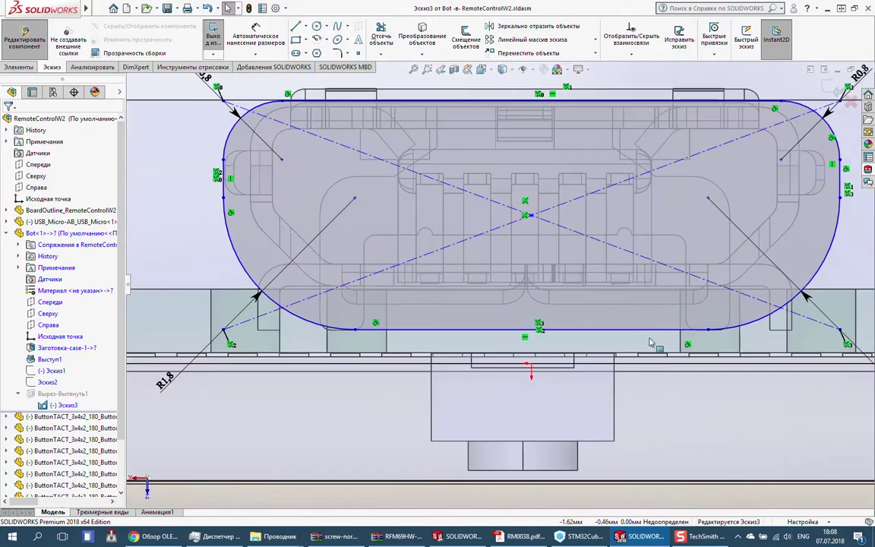
left_click(709, 310)
scroll(565, 195, "up", 1)
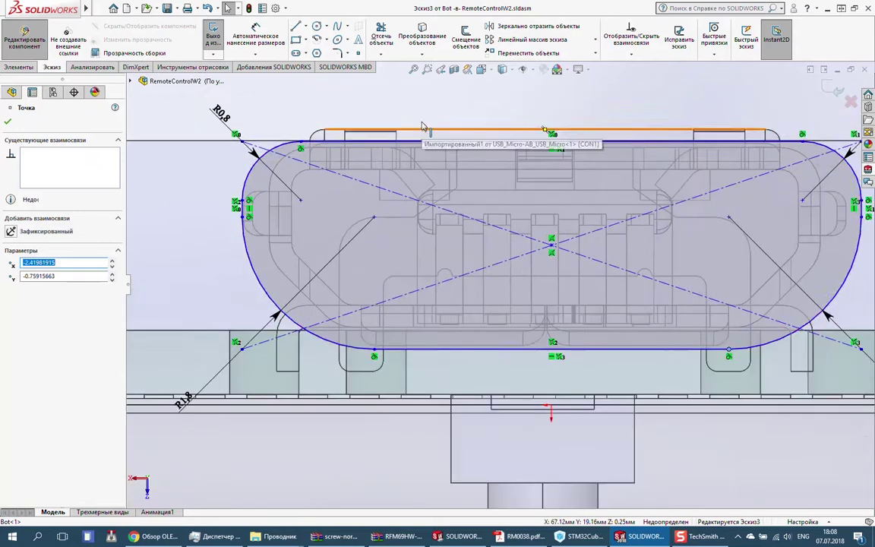
scroll(564, 196, "down", 1)
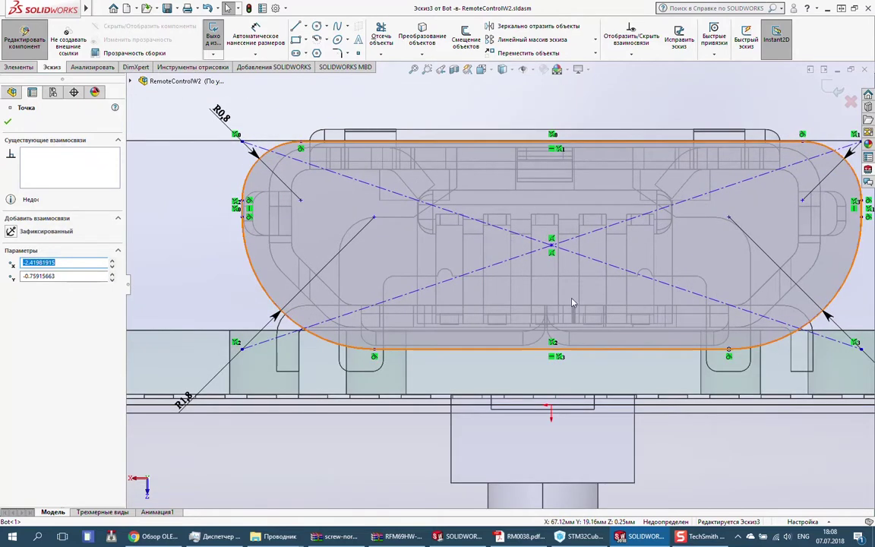
left_click(837, 89)
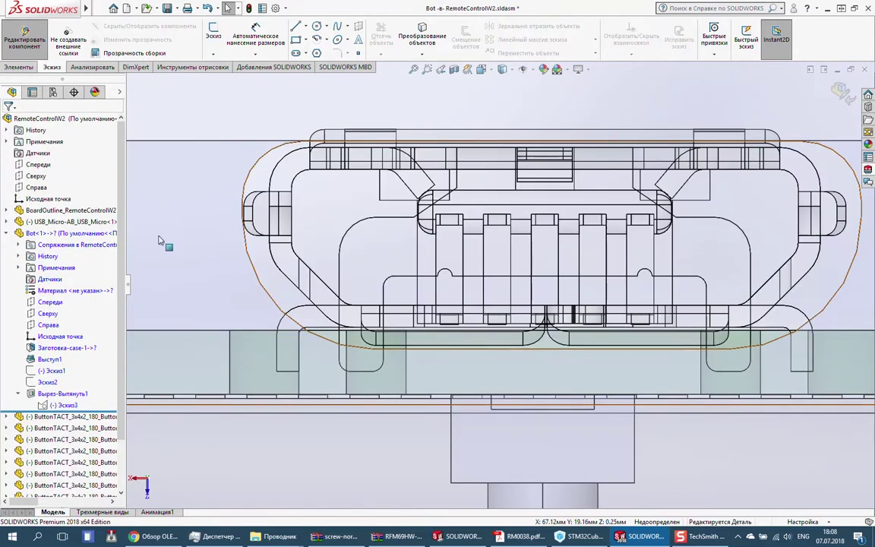
In Эскиз3, suppress the top-edge relation, raise the slot's top line and pull its right arc inward.
left_click(61, 404)
left_click(35, 353)
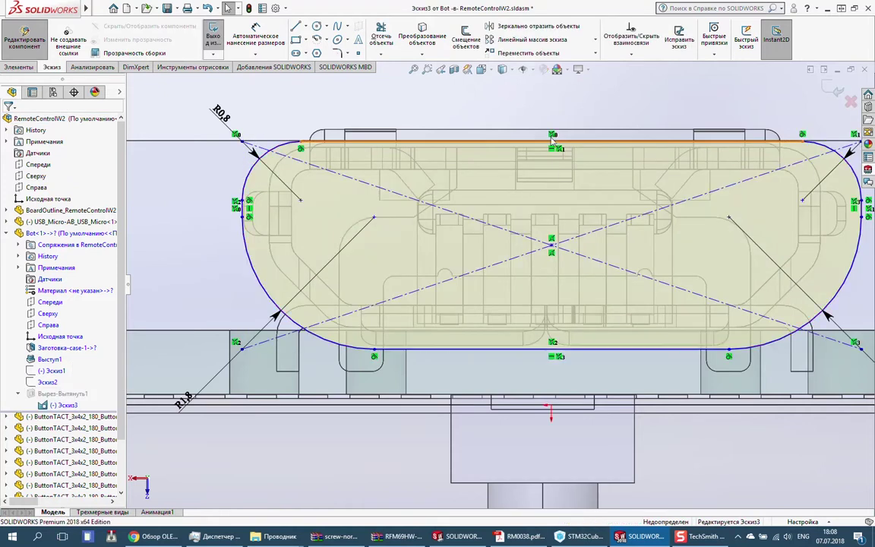
right_click(564, 123)
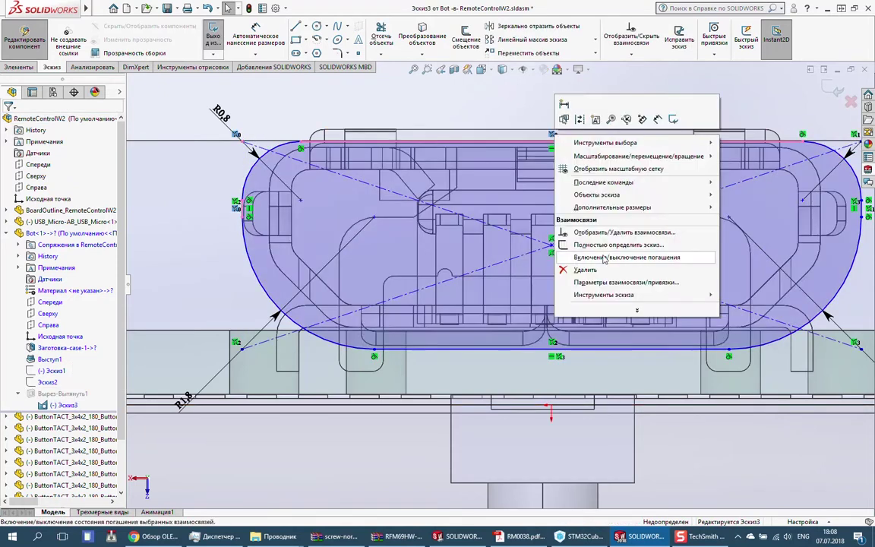
left_click(625, 282)
left_click_drag(802, 134, 802, 120)
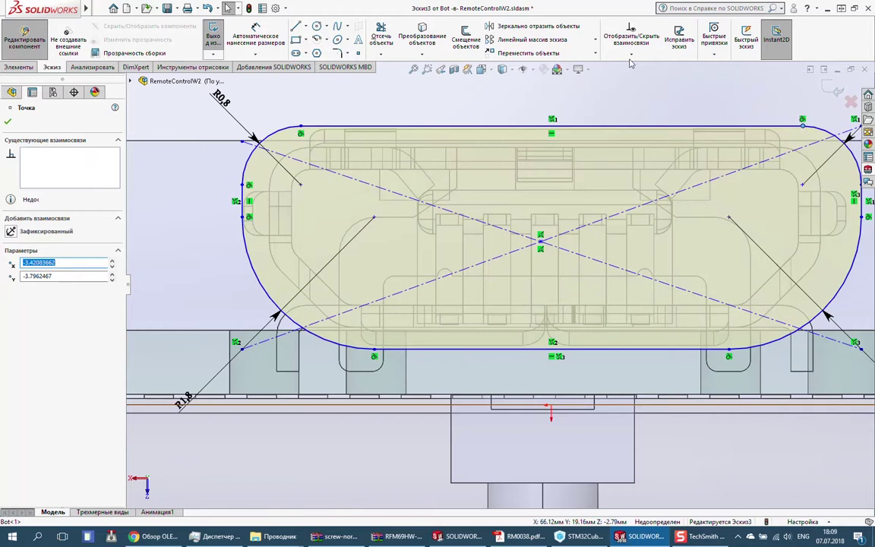
left_click_drag(860, 219, 849, 220)
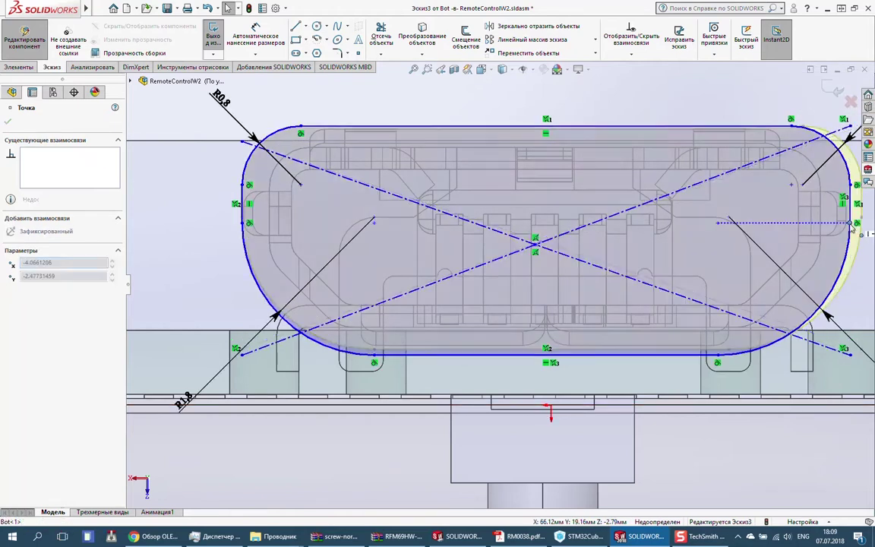
left_click(828, 89)
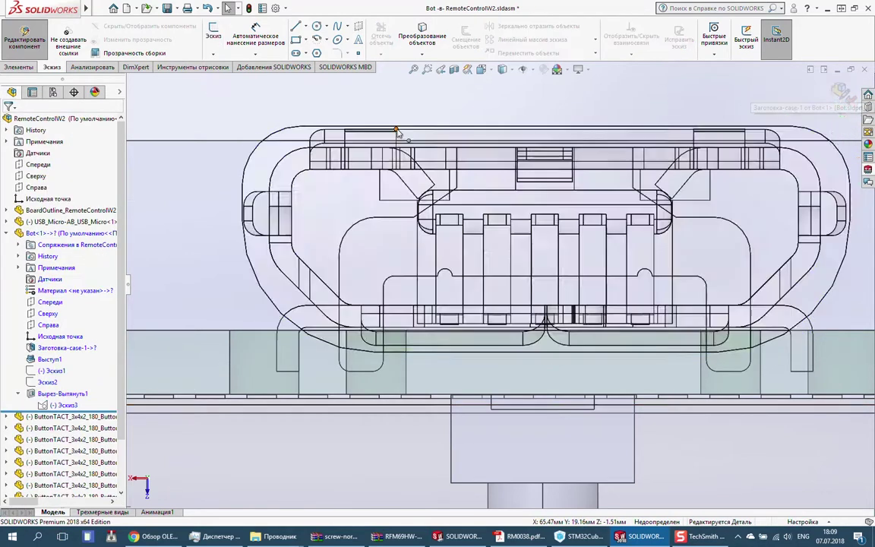
scroll(609, 170, "up", 3)
scroll(149, 251, "up", 2)
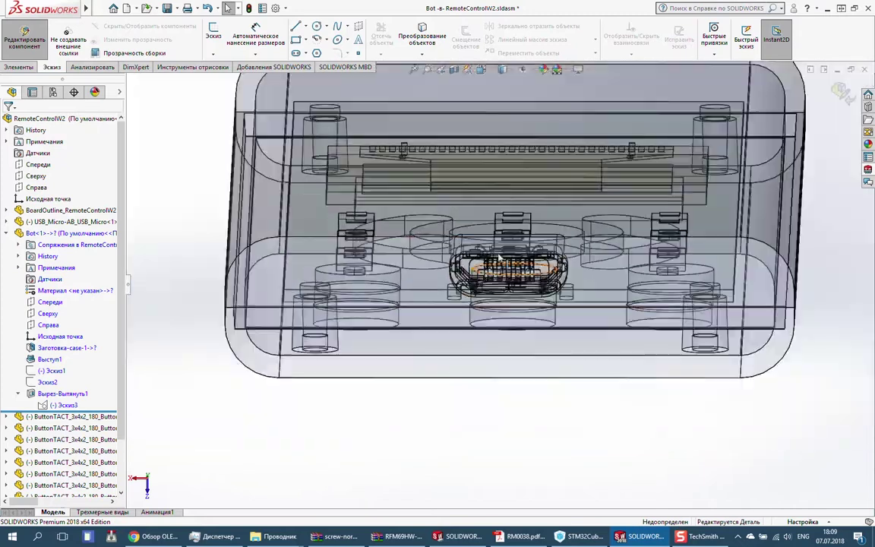
mouse_move(150, 250)
middle_mouse_down()
mouse_move(281, 332)
mouse_move(258, 334)
middle_mouse_up()
Set the Вырез-Вытянуть1 cut depth to 8.00 mm.
left_click(62, 393)
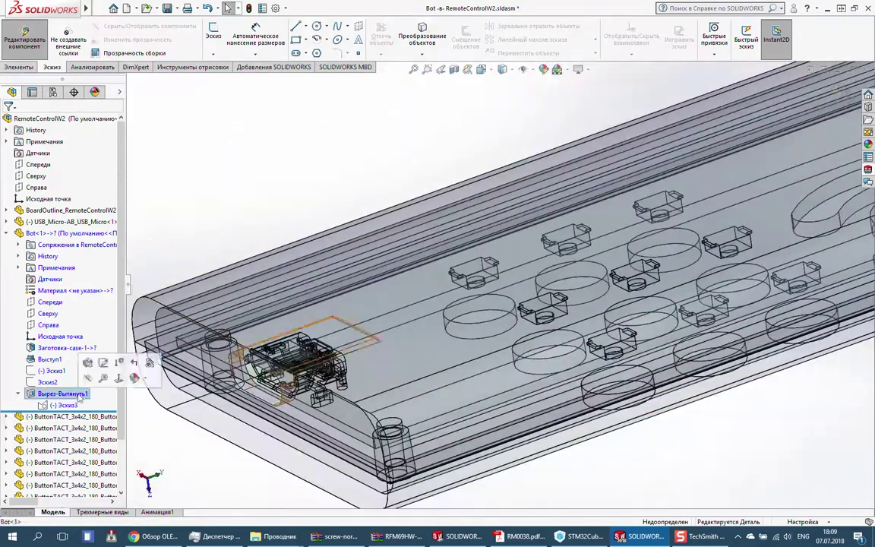
right_click(62, 393)
left_click(92, 315)
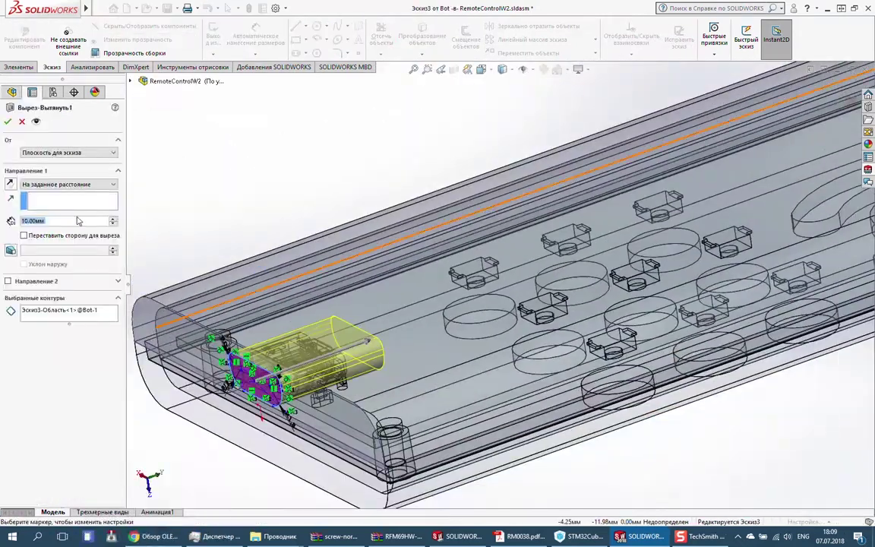
middle_click_drag(136, 270, 180, 278)
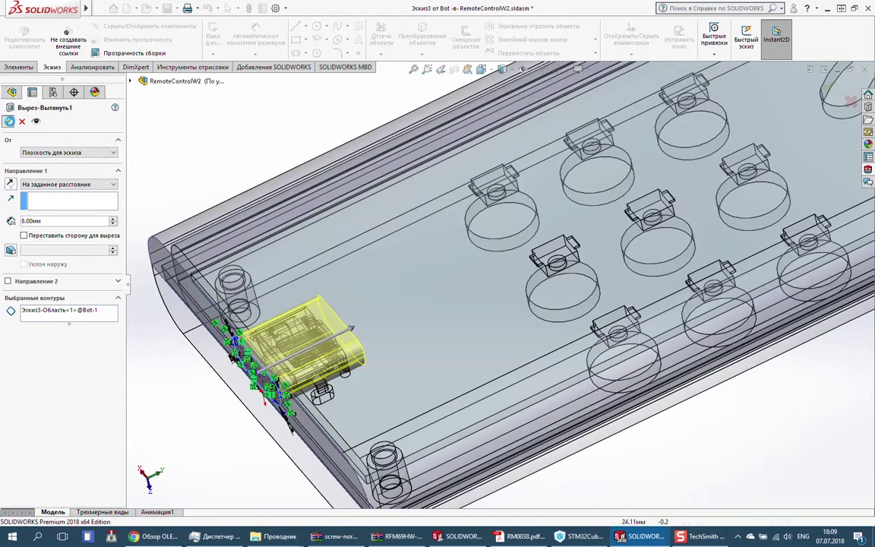
key("Escape")
Exit Bot part editing and save the RemoteControlW2 assembly with all modified documents.
left_click(839, 91)
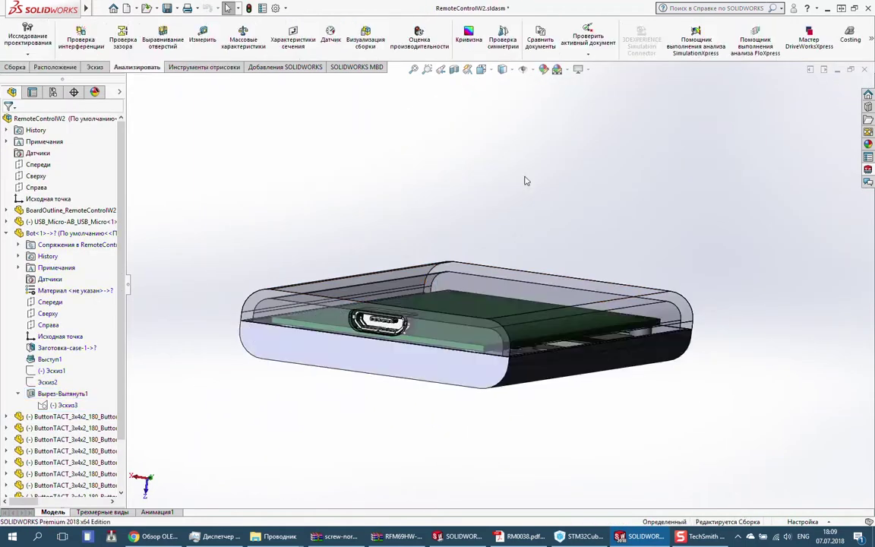
mouse_move(523, 180)
middle_mouse_down()
mouse_move(347, 294)
mouse_move(442, 317)
middle_mouse_up()
scroll(347, 293, "down", 5)
scroll(441, 317, "down", 5)
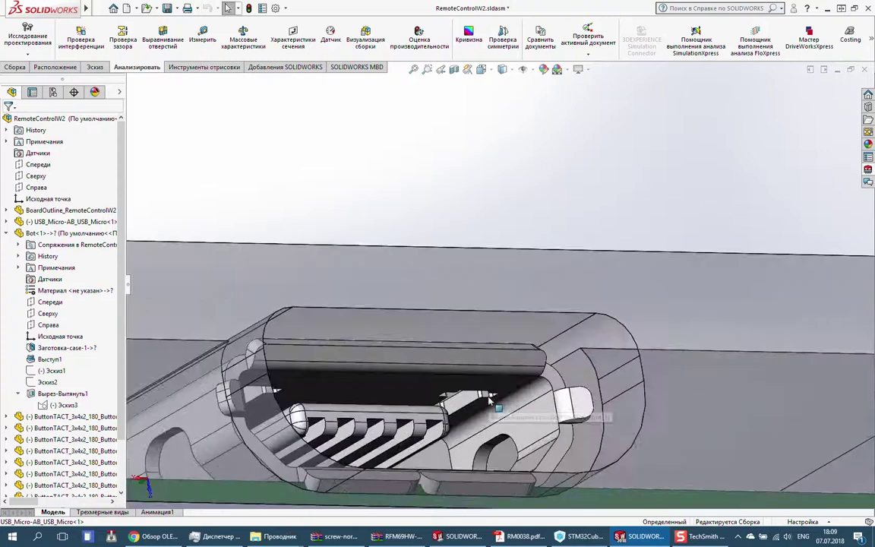
mouse_move(439, 356)
middle_mouse_down()
mouse_move(505, 368)
mouse_move(595, 182)
mouse_move(455, 228)
middle_mouse_up()
scroll(505, 369, "up", 4)
key("ctrl+s")
key("Return")
Open Bot<1> as a separate part, save it as Bot2, and maximize the assembly window.
right_click(53, 232)
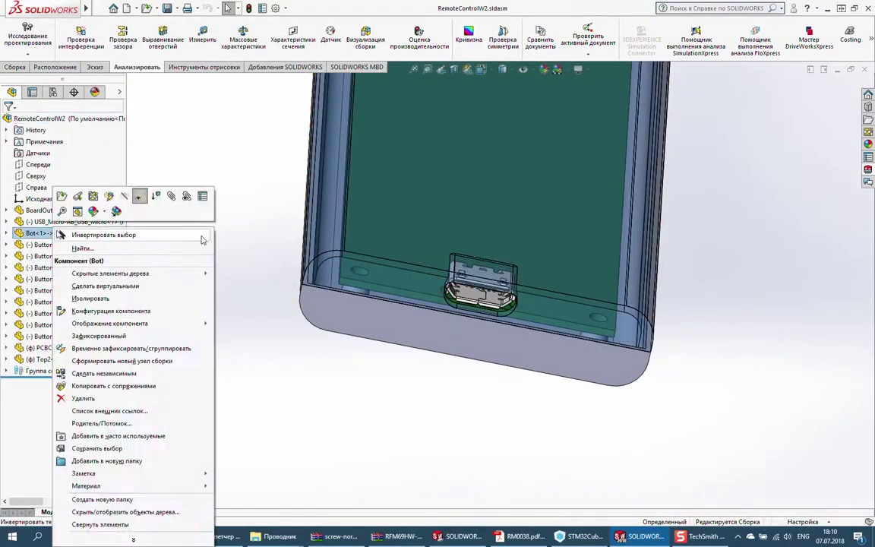
left_click(64, 195)
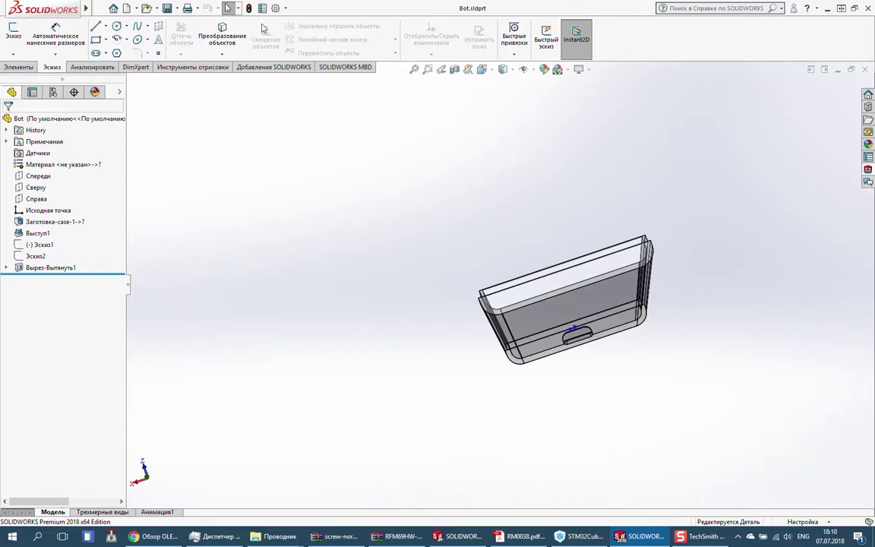
left_click(199, 34)
left_click(369, 272)
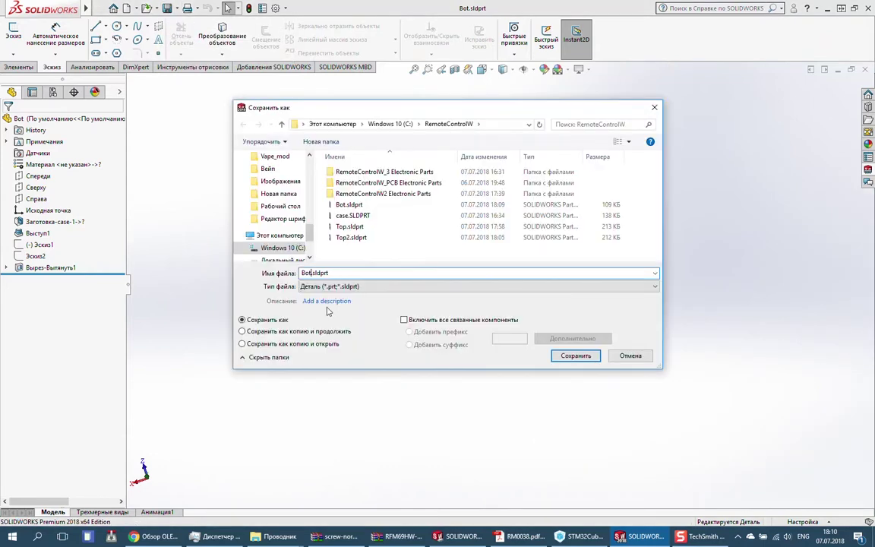
left_click(575, 355)
key("ctrl+Tab")
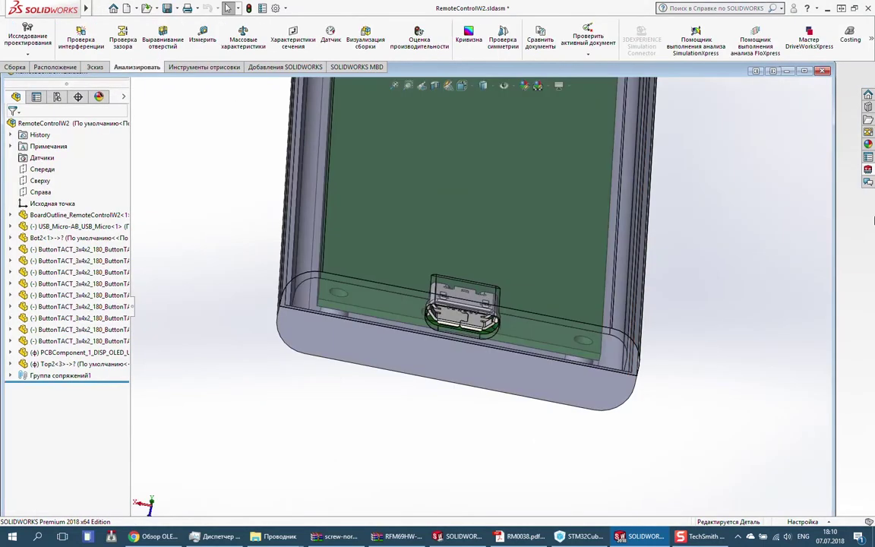
left_click(805, 70)
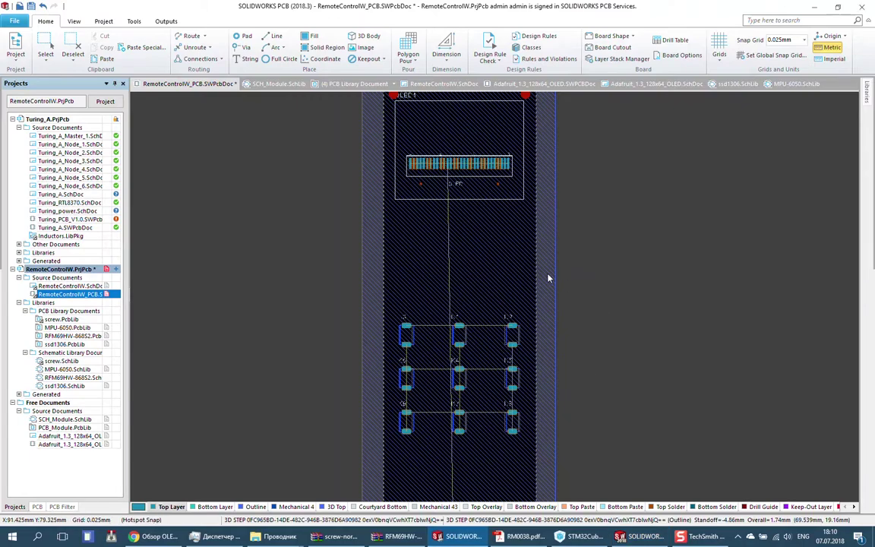
Inspect the properties of the overlapping enclosure 3D bodies and view the board in 3D.
double_click(549, 277)
key("Escape")
double_click(369, 240)
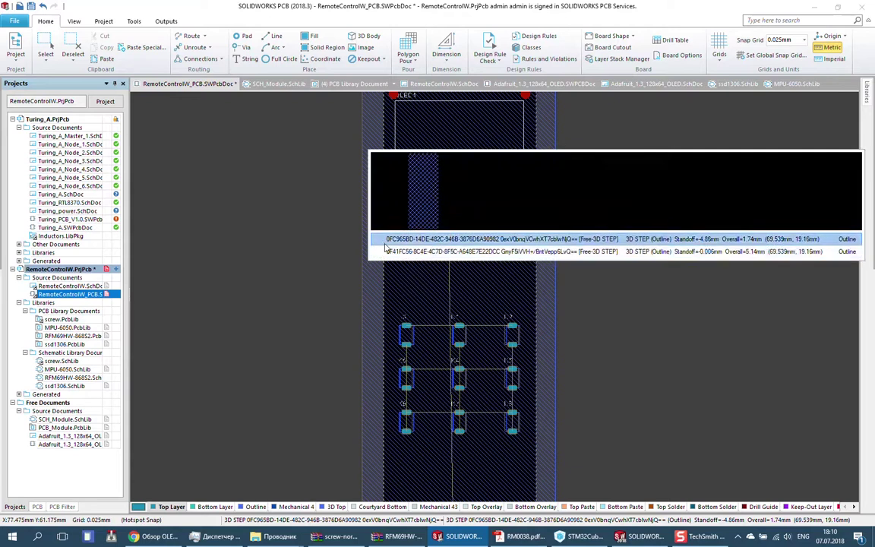
left_click(376, 239)
key("Escape")
double_click(370, 229)
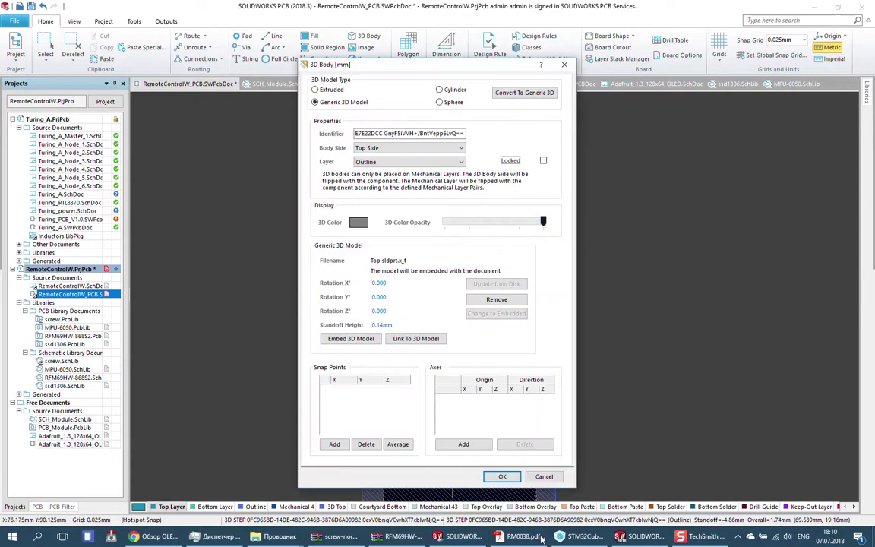
key("Escape")
key("3")
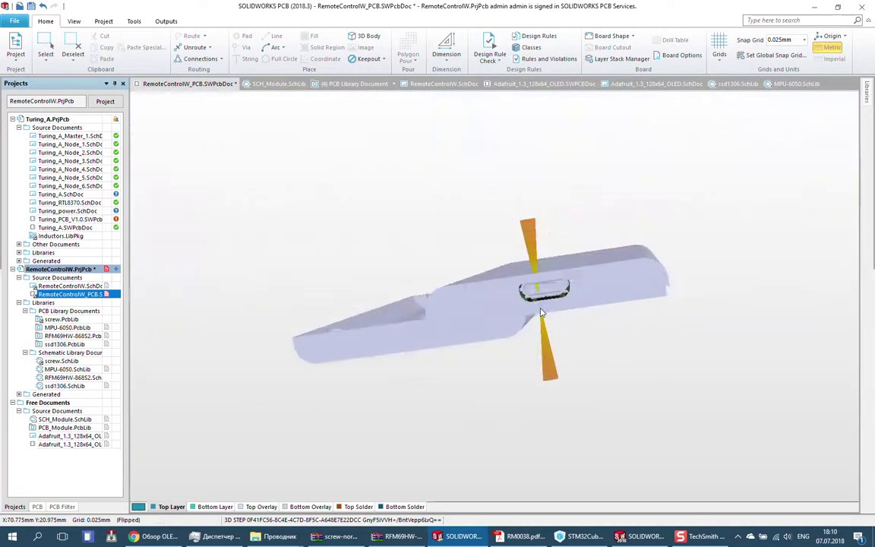
key("2")
Recheck the 3D body properties in 2D and 3D, then save the PCB document.
double_click(527, 303)
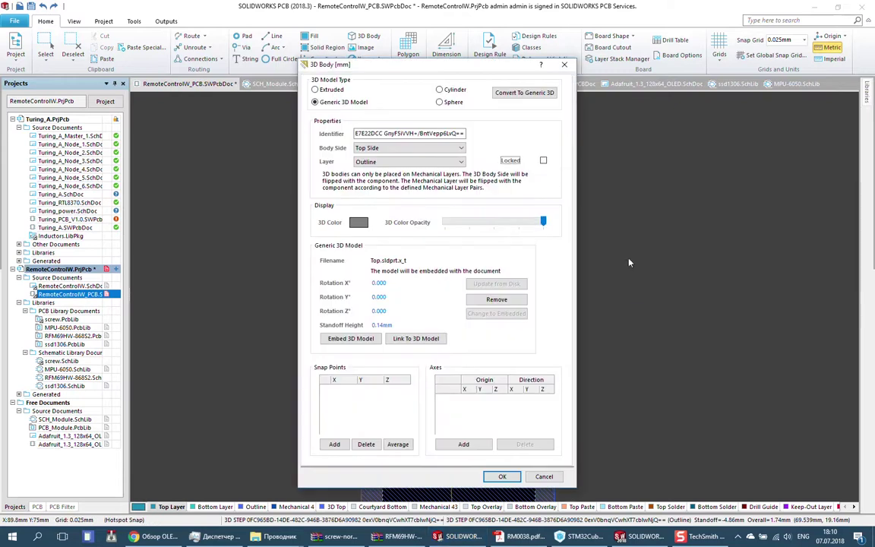
key("Escape")
key("3")
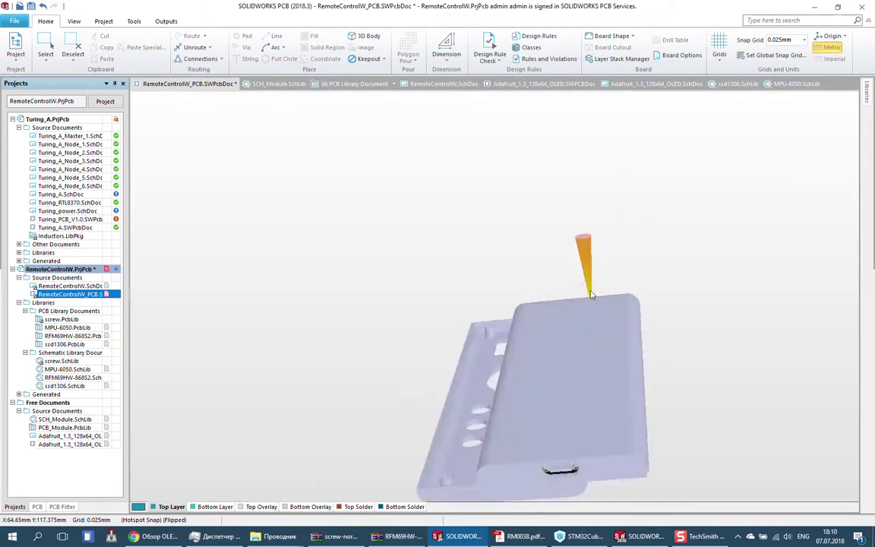
key("2")
double_click(504, 226)
left_click(502, 474)
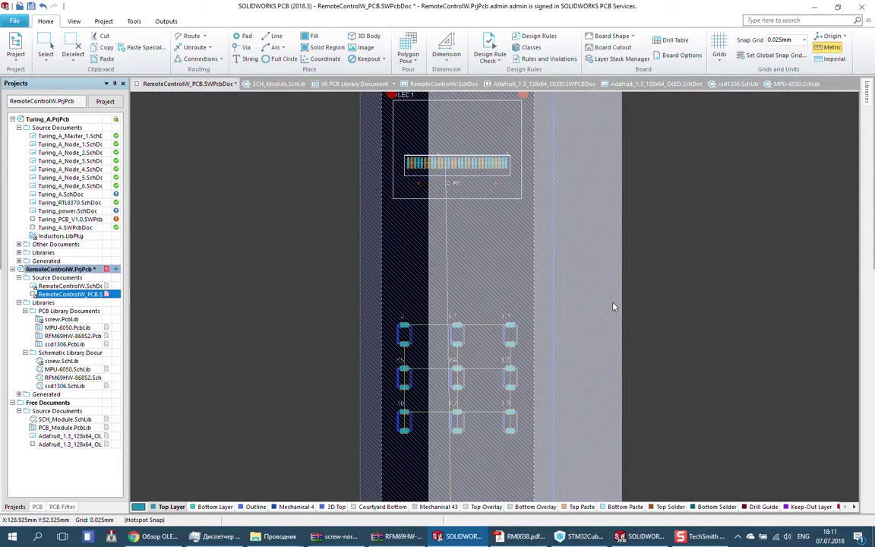
left_click(613, 307)
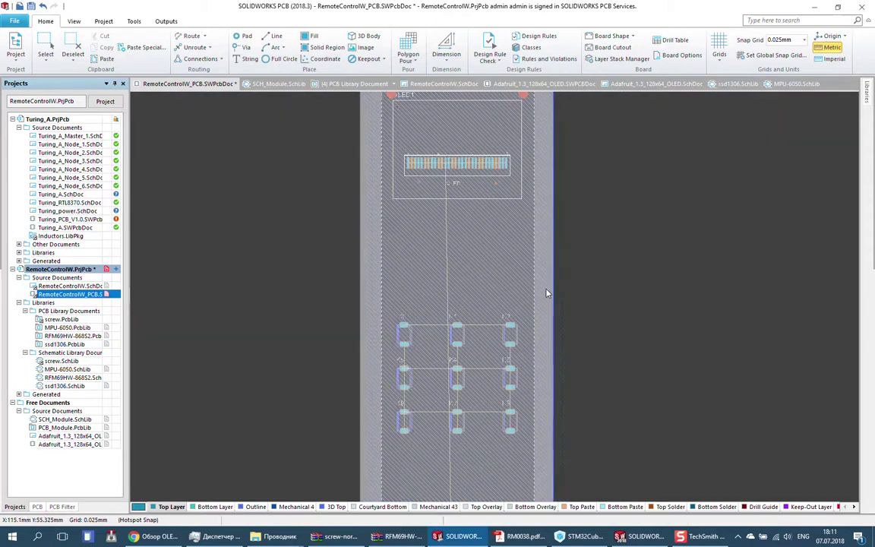
key("ctrl+s")
Apply the incoming SOLIDWORKS changes to the board and inspect them briefly in 3D.
left_click(75, 22)
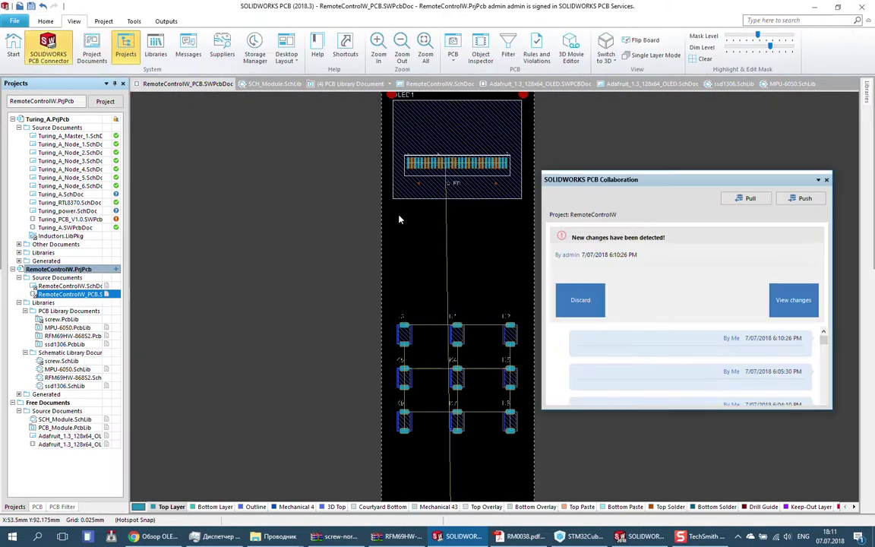
left_click(799, 338)
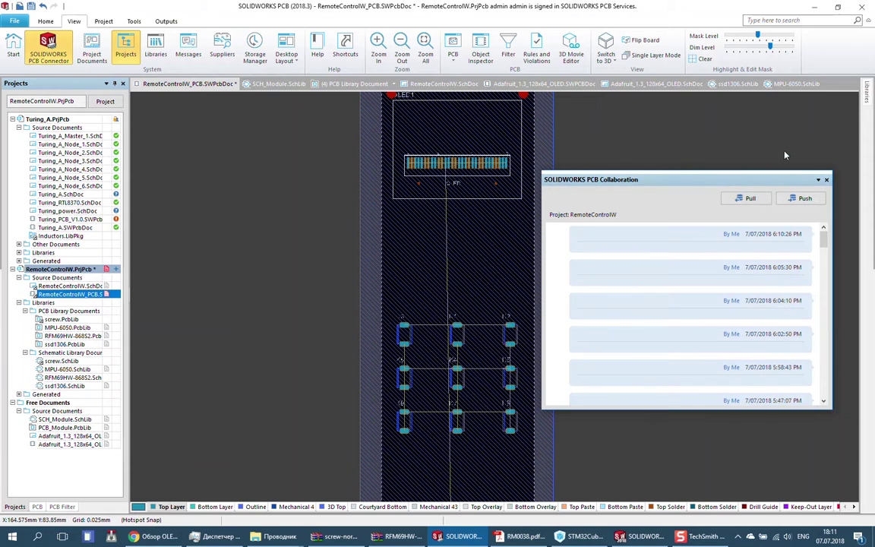
key("3")
right_click_drag(707, 283, 703, 235, "shift")
scroll(703, 234, "up", 5, "ctrl")
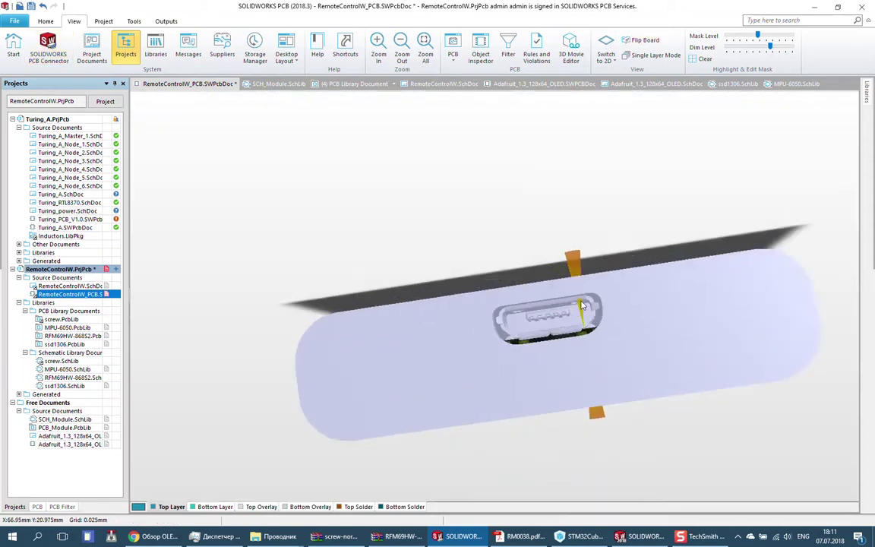
key("2")
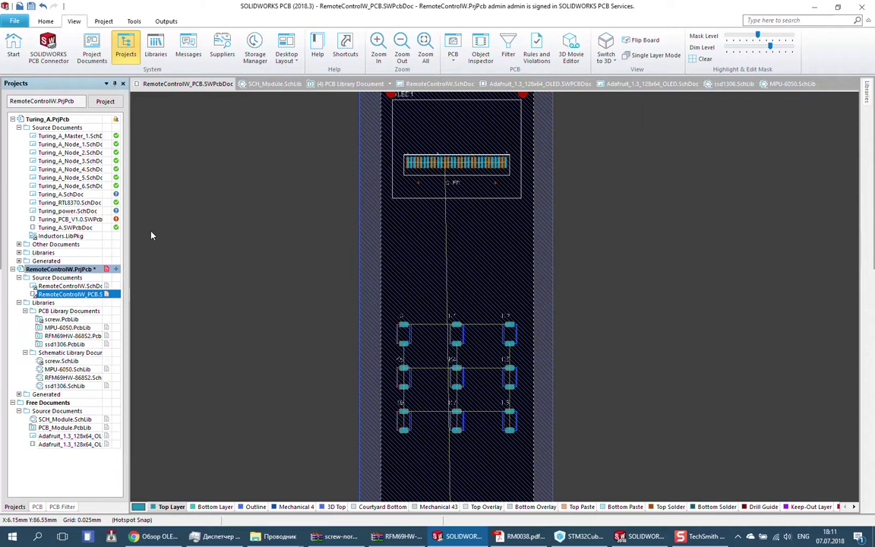
From the RemoteControlW project, switch to the SOLIDWORKS assembly and push its changes to the PCB.
right_click(84, 269)
left_click(151, 332)
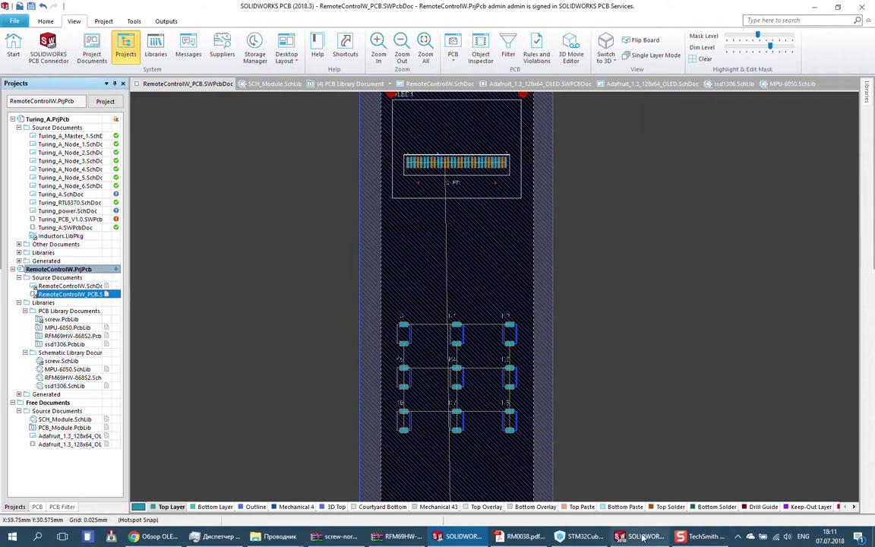
key("alt+Tab")
left_click(822, 85)
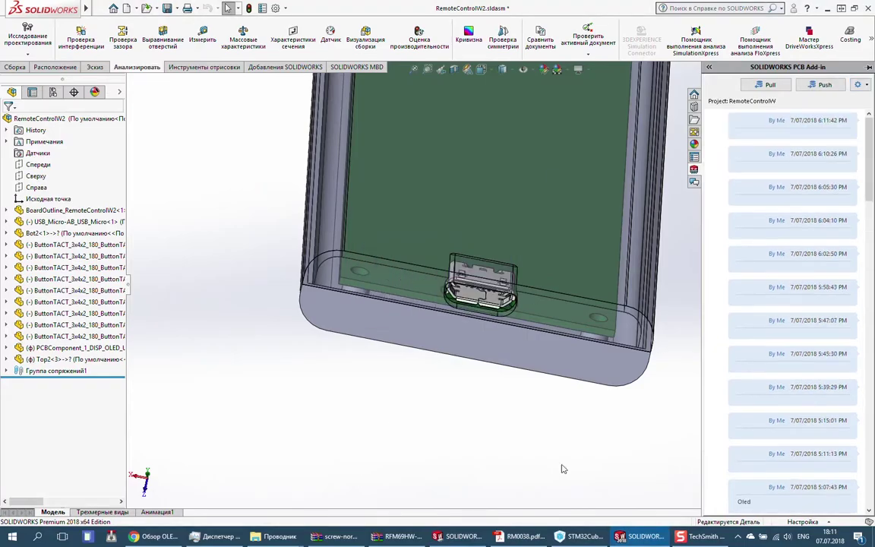
Review the updated remote housing in 3D, facing the display and buttons, then return to 2D.
left_click(454, 539)
key("3")
scroll(600, 231, "up", 5, "ctrl")
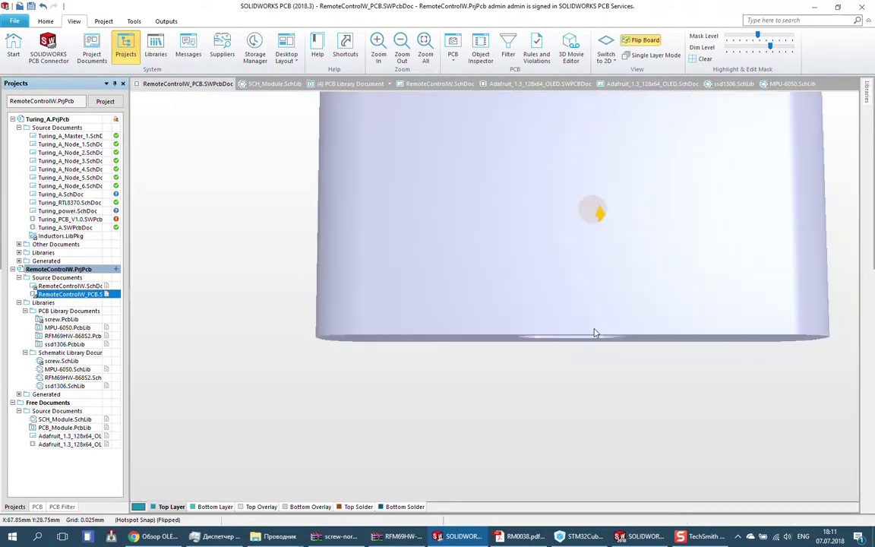
right_click_drag(600, 231, 424, 332, "shift")
mouse_move(556, 288)
right_mouse_down("shift")
mouse_move(581, 376)
mouse_move(636, 332)
mouse_move(474, 285)
right_mouse_up("shift")
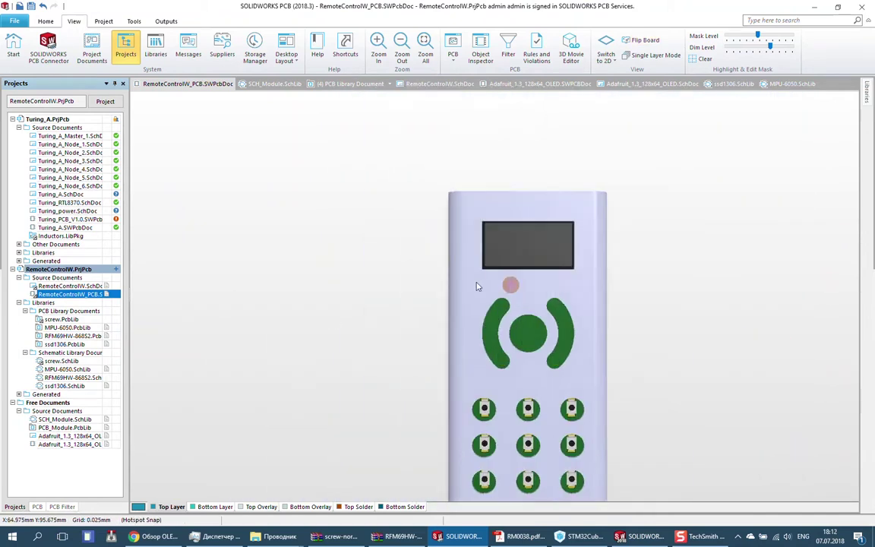
key("2")
Look over the RemoteControlW schematic, then reopen the RemoteControlW_PCB layout.
double_click(84, 285)
scroll(562, 364, "down", 3)
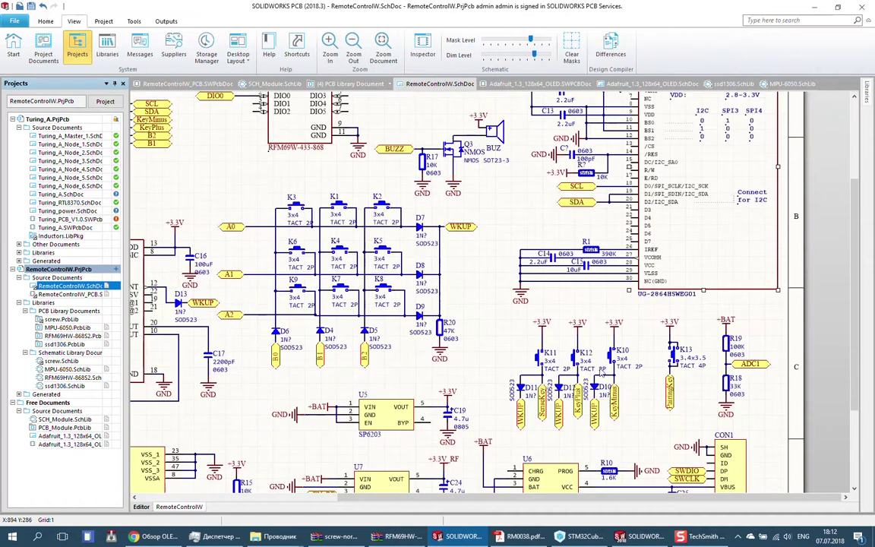
scroll(562, 364, "down", 1)
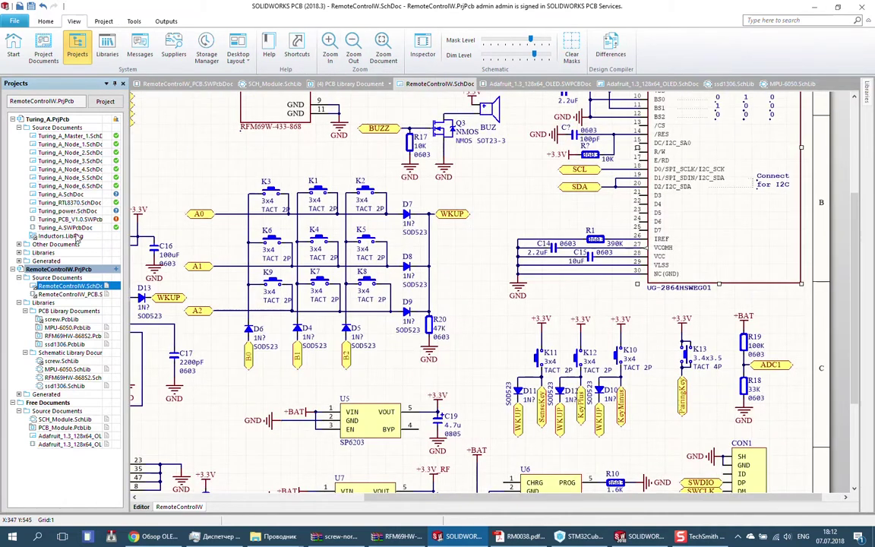
double_click(70, 294)
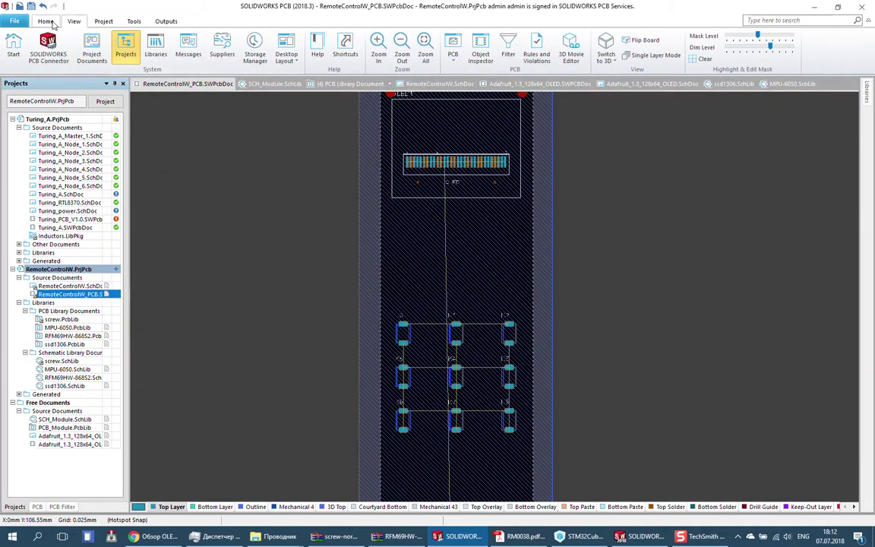
Import the schematic changes, enabling and executing the addition of K11, K12 and K13.
left_click(45, 21)
left_click(16, 52)
left_click(76, 81)
scroll(403, 304, "down", 3)
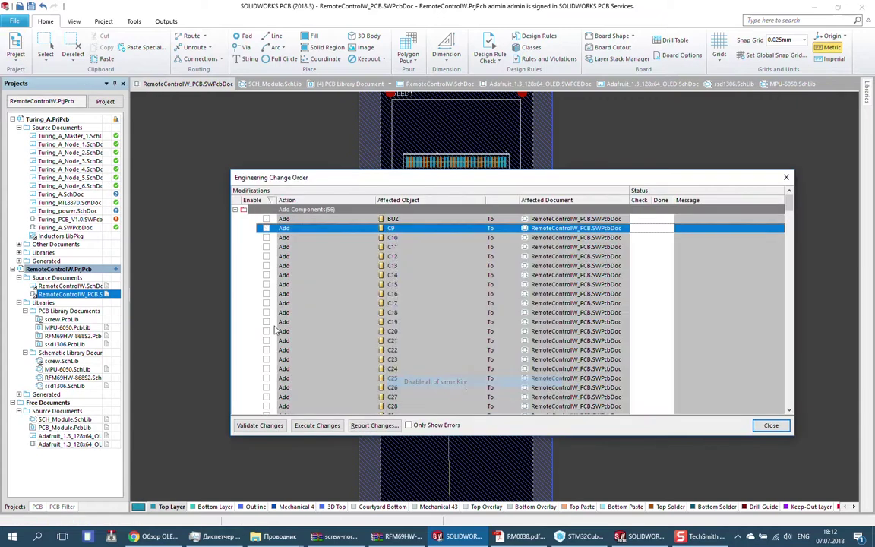
left_click(266, 331)
left_click(266, 340)
left_click(266, 350)
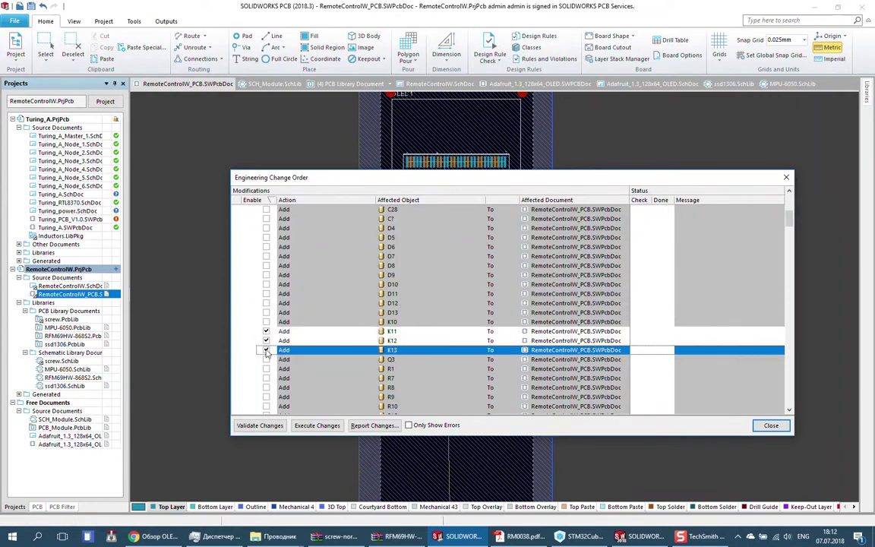
left_click(316, 426)
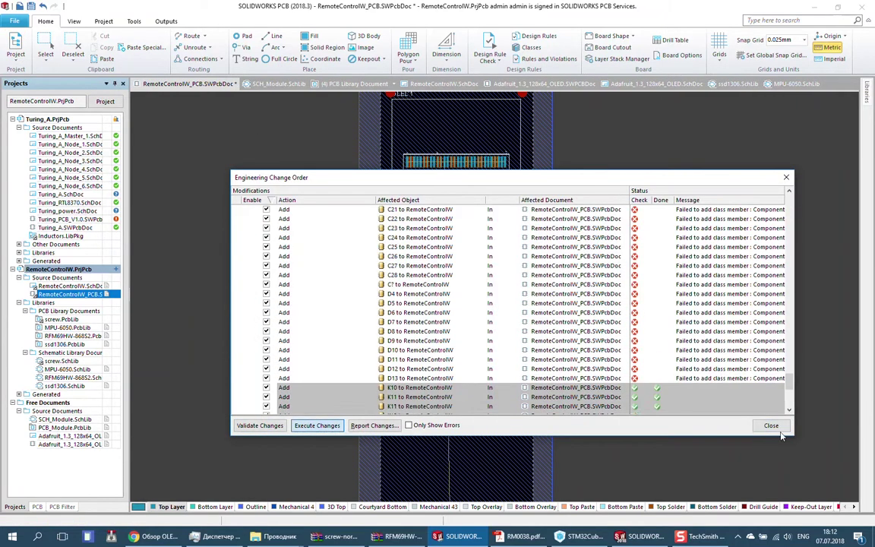
left_click(771, 426)
Move K12 onto the board, put K11 at the top centre, and label it SenseKey.
left_click_drag(582, 385, 322, 294)
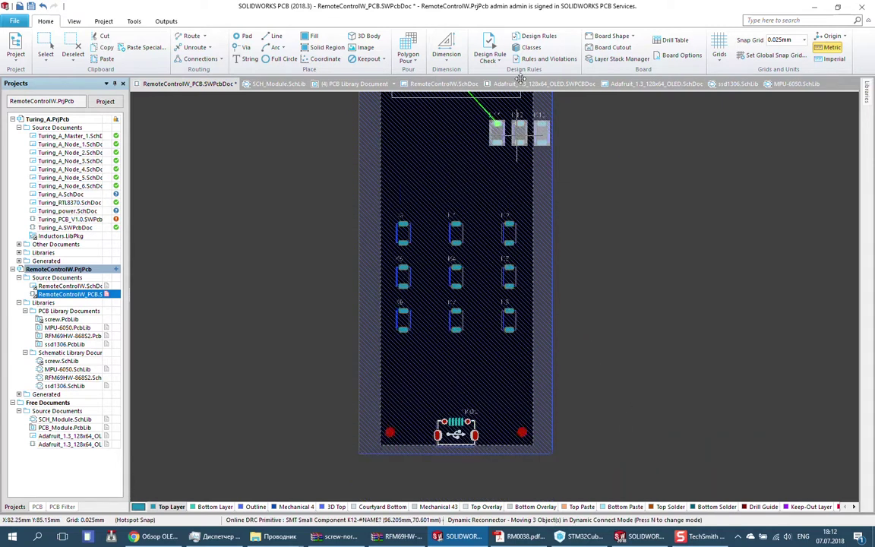
scroll(459, 274, "up", 2, "ctrl")
scroll(461, 304, "up", 3, "ctrl")
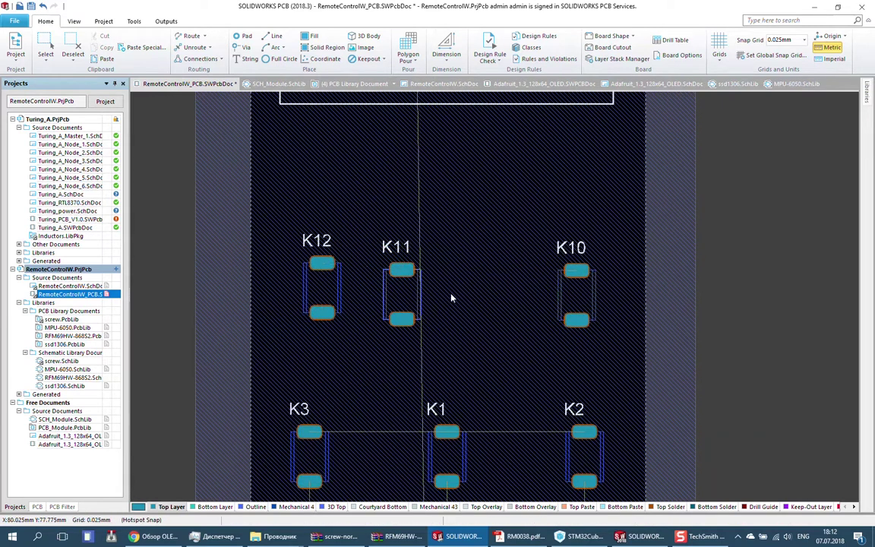
left_click_drag(451, 299, 490, 299)
double_click(490, 243)
type("ey")
key("Return")
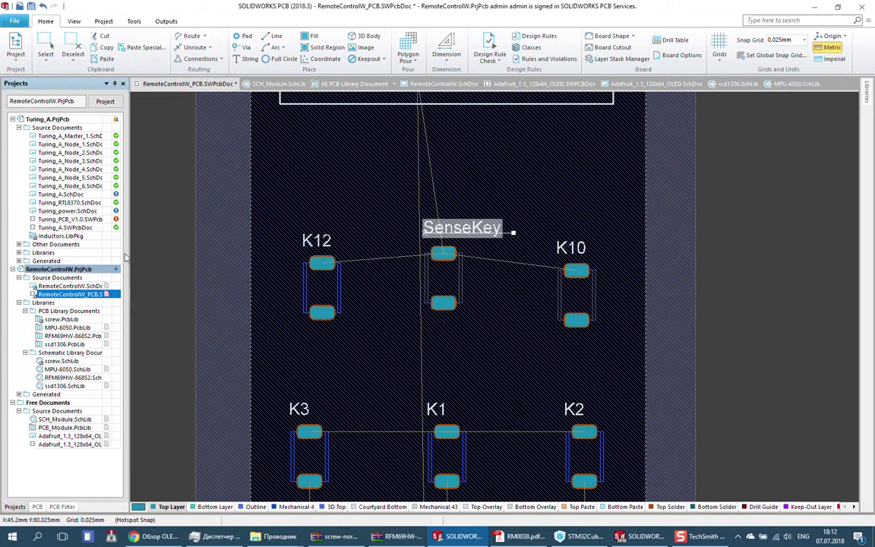
key("ctrl+Tab")
key("ctrl+Tab")
Place the keys on either side of SenseKey and label the left one Key "-".
double_click(581, 245)
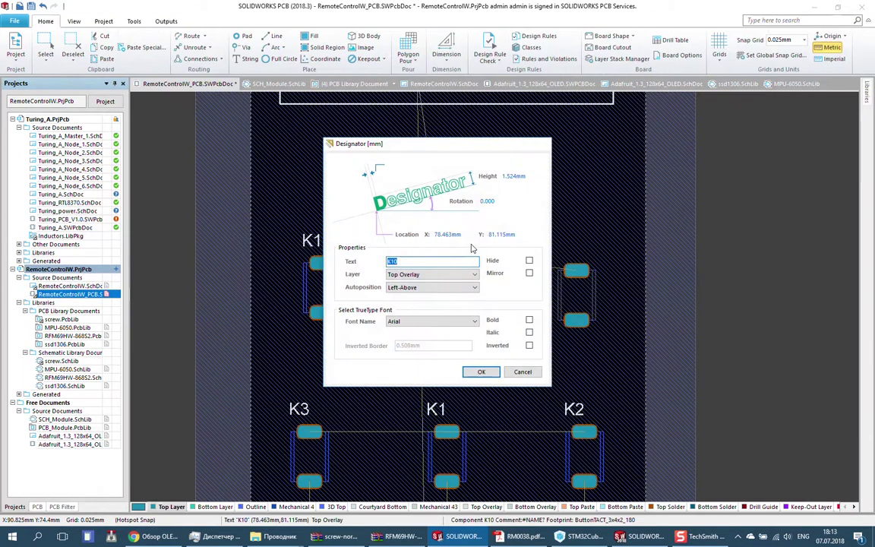
key("Return")
left_click_drag(547, 201, 569, 300)
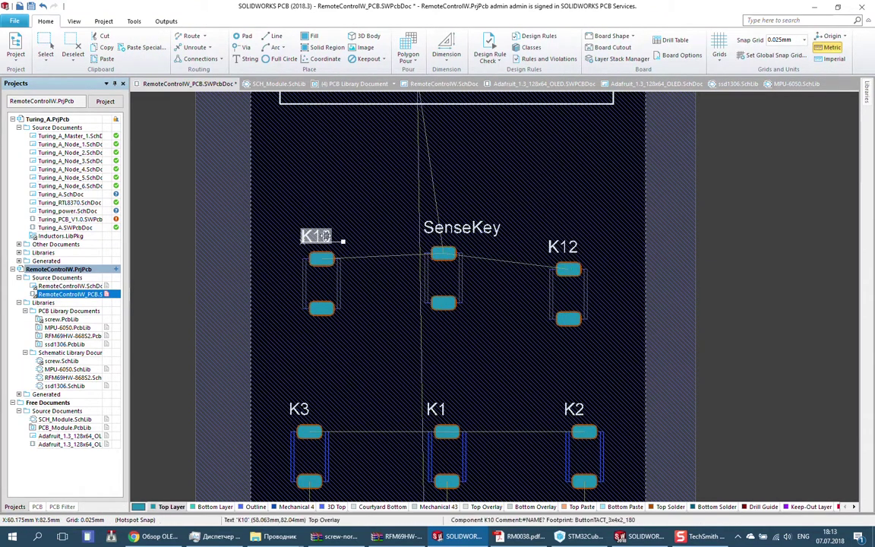
double_click(348, 241)
type("\"-\"")
key("Return")
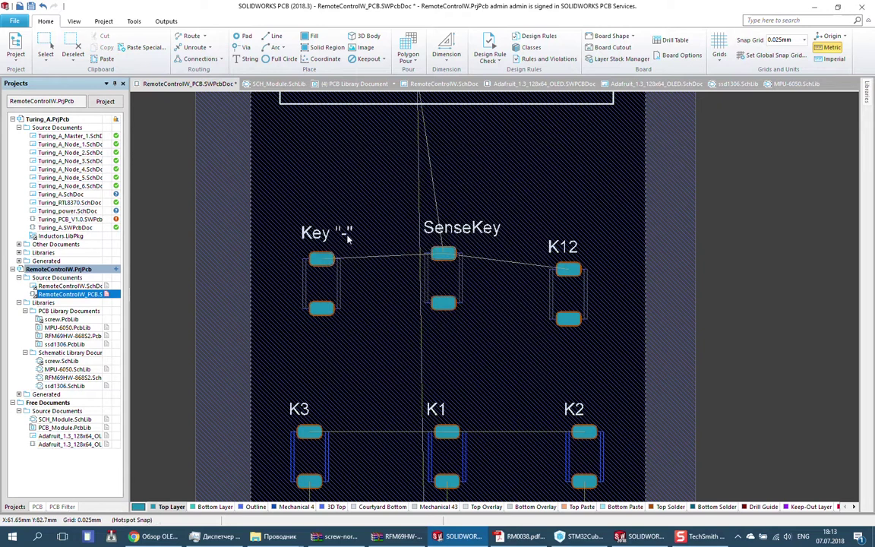
Rename the third key's label to Key "+" and preview the board in 3D.
double_click(562, 246)
type("\"+\"")
key("Return")
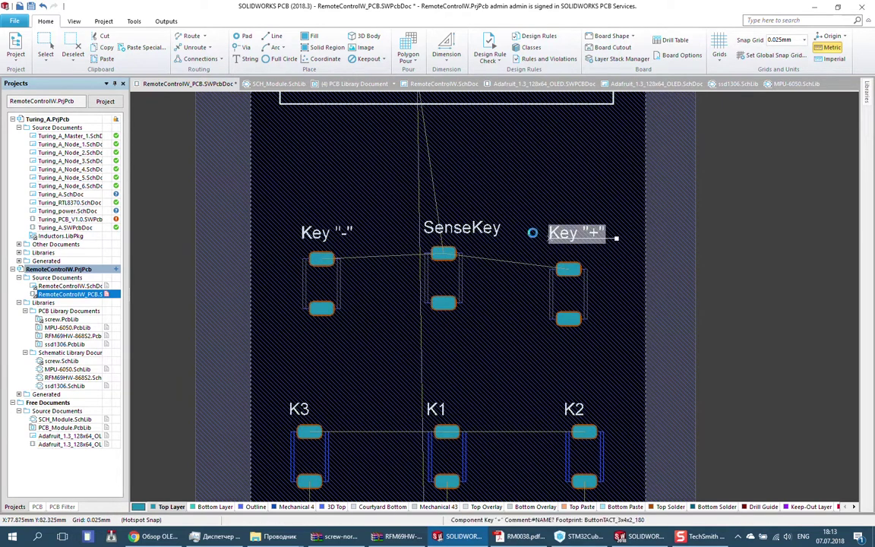
key("3")
key("2")
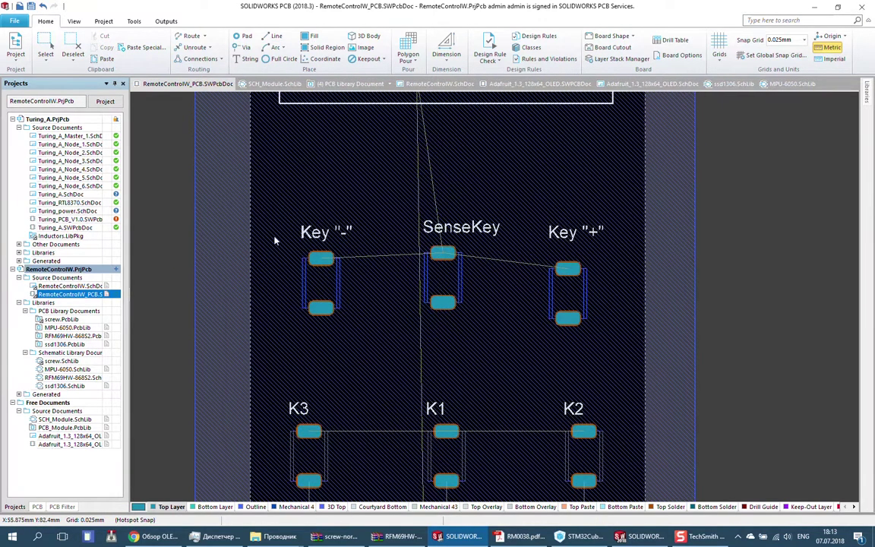
In the SOLIDWORKS PCB Connector, accept the removed components and push the board to the server.
left_click(73, 21)
left_click(48, 47)
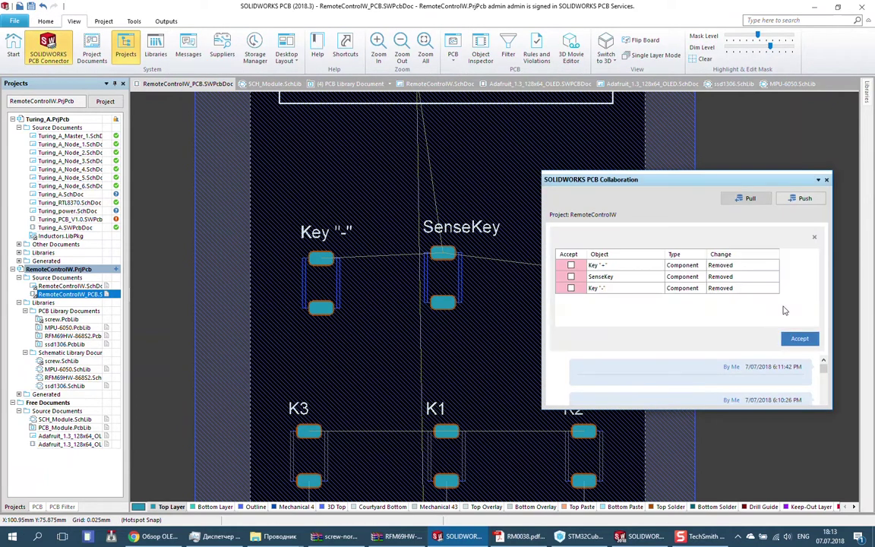
left_click(48, 47)
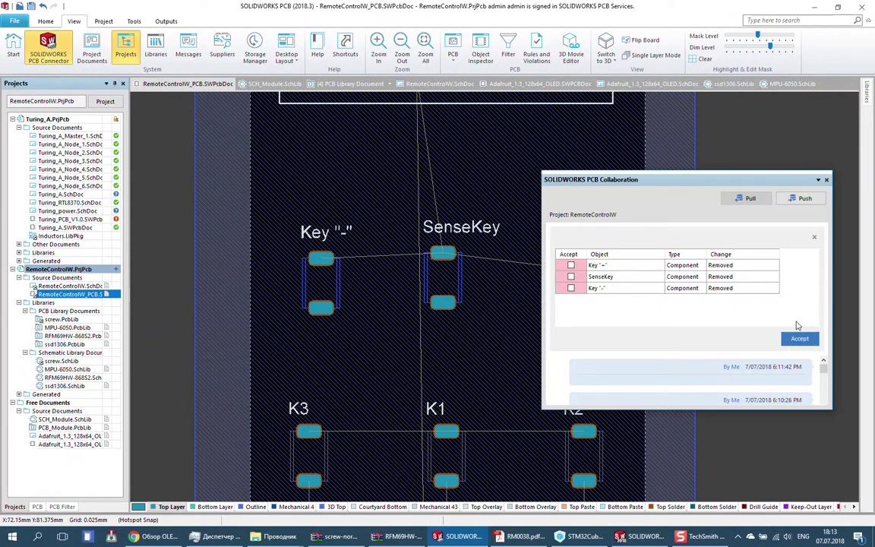
left_click(800, 338)
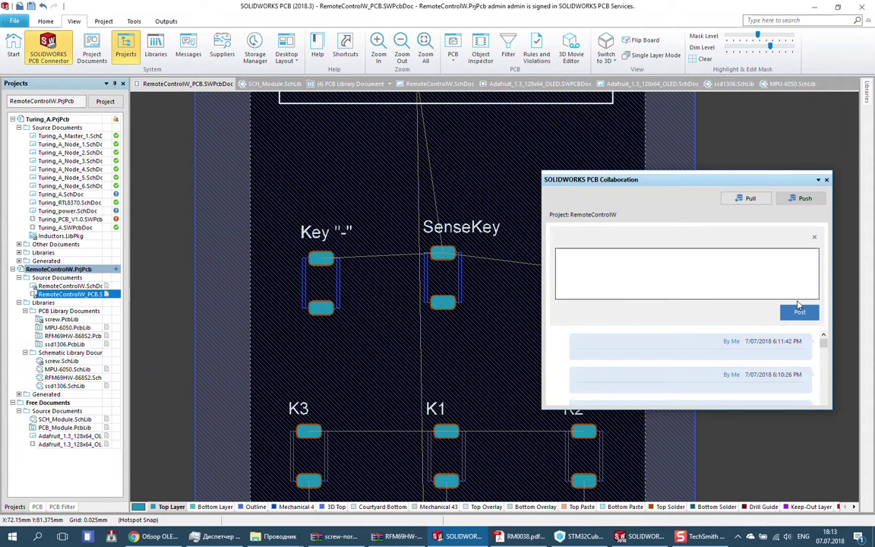
left_click(805, 199)
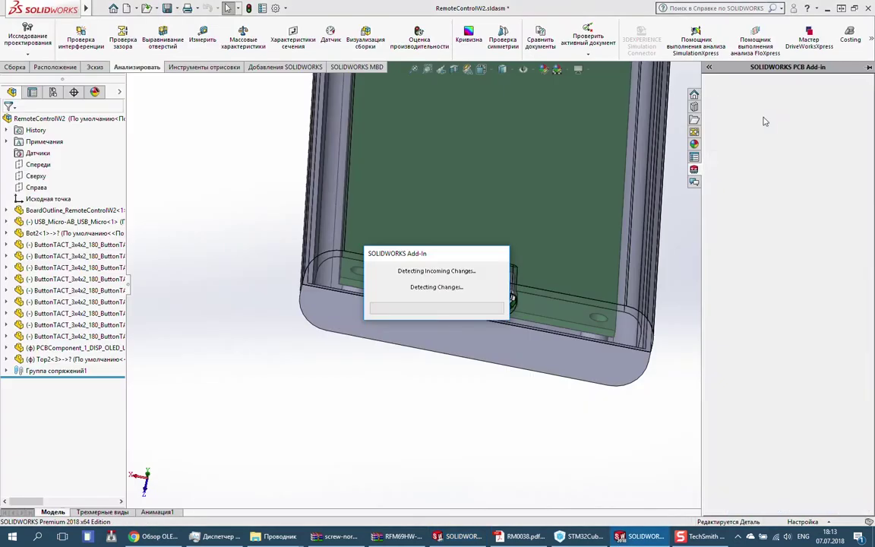
Apply the incoming PCB changes to the assembly and make the three new tact keys float.
left_click(853, 229)
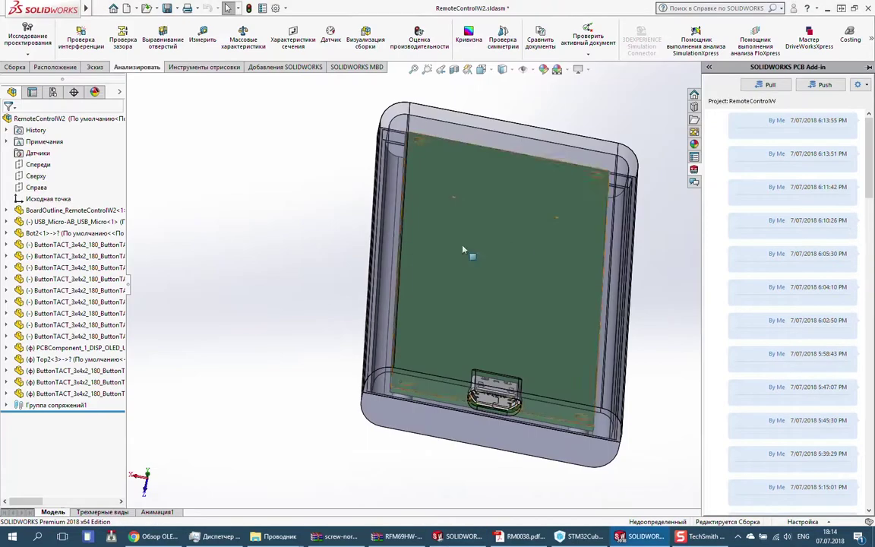
left_click(168, 8)
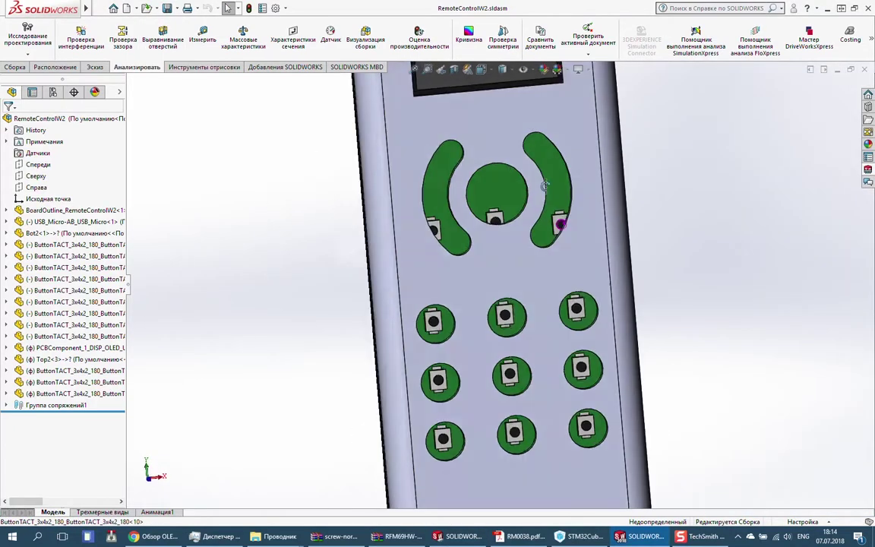
right_click(99, 394)
left_click(152, 361)
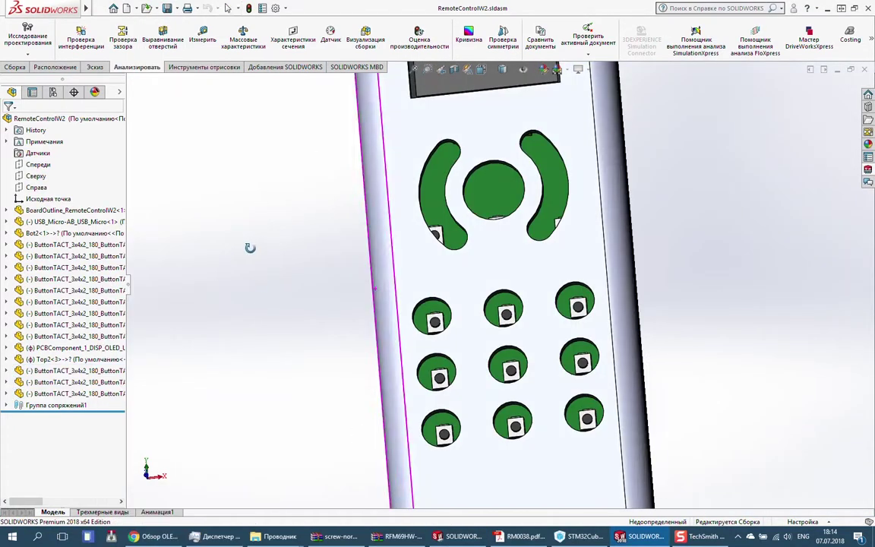
Move Top2 higher in the feature tree with PCBComponent directly below it.
mouse_move(23, 359)
left_mouse_down()
mouse_move(49, 234)
mouse_move(67, 256)
left_mouse_up()
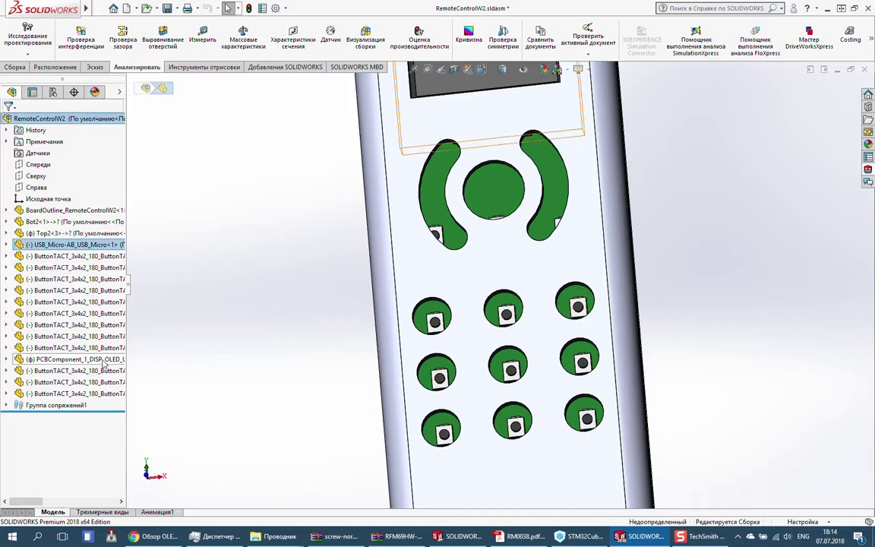
left_click_drag(89, 362, 64, 240)
key("ctrl+1")
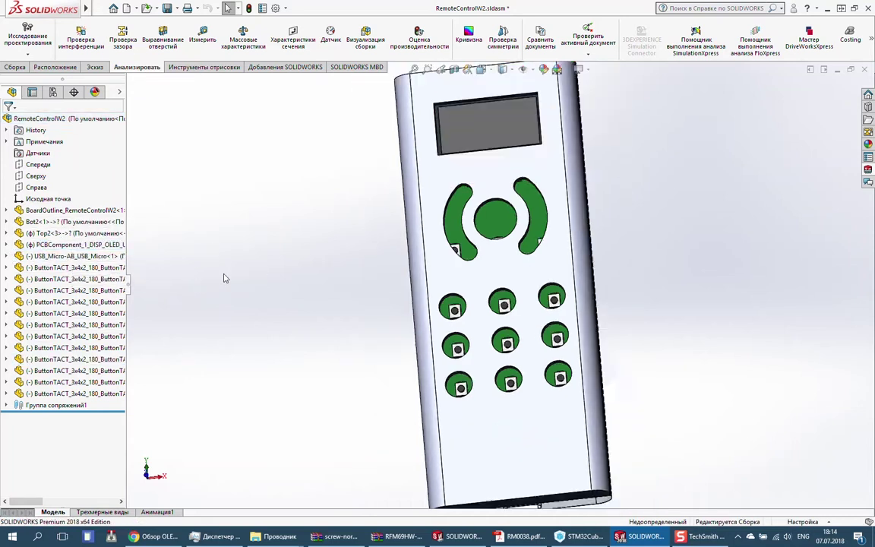
Fix Bot2 and the board outline in place.
right_click(45, 221)
left_click(106, 308)
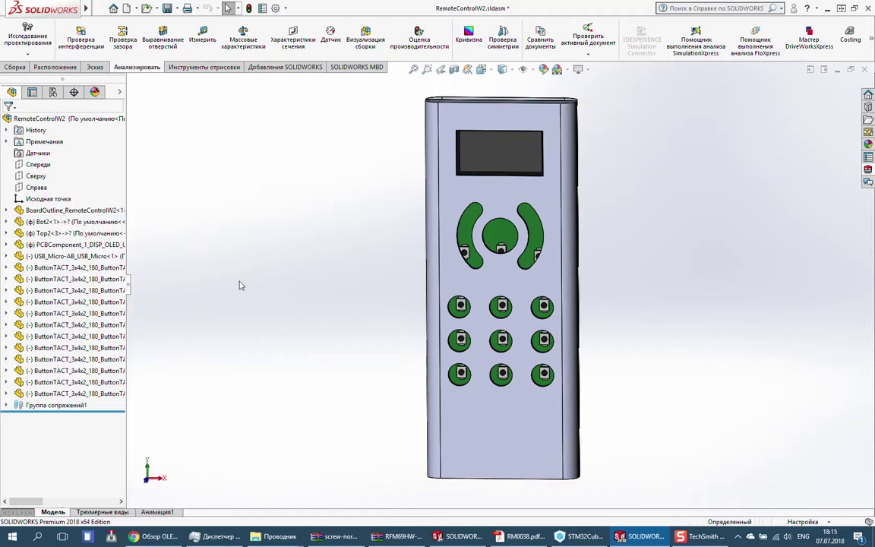
right_click(97, 211)
left_click(106, 297)
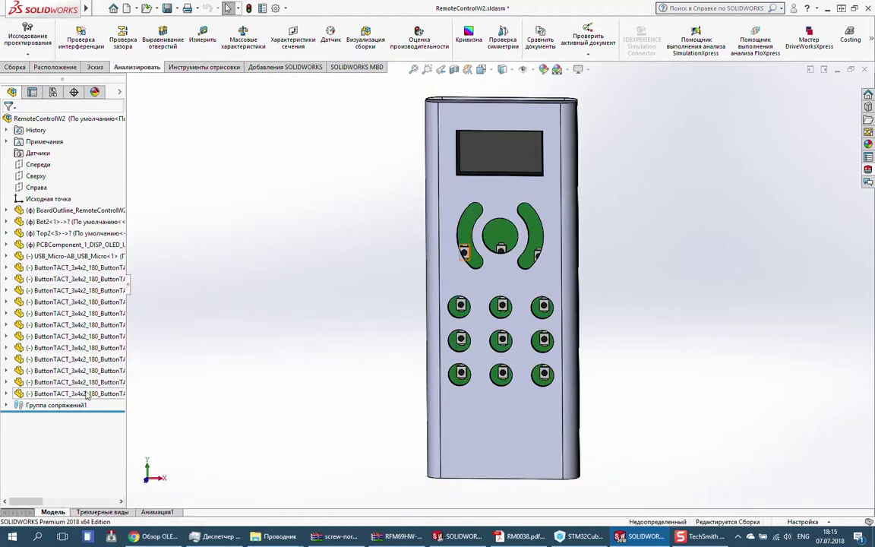
left_click(7, 233)
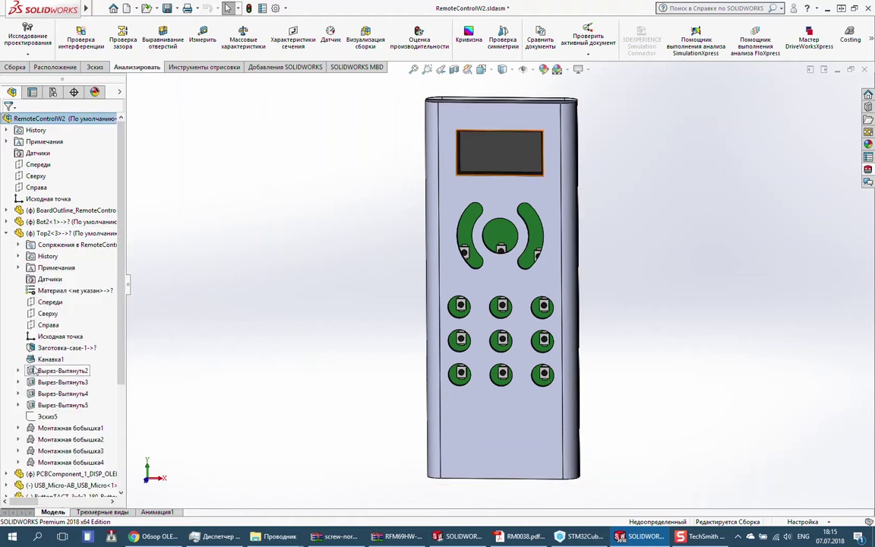
In Front view, mate the SenseKey origin coincident with the round cutout's centre.
middle_click_drag(329, 310, 328, 293)
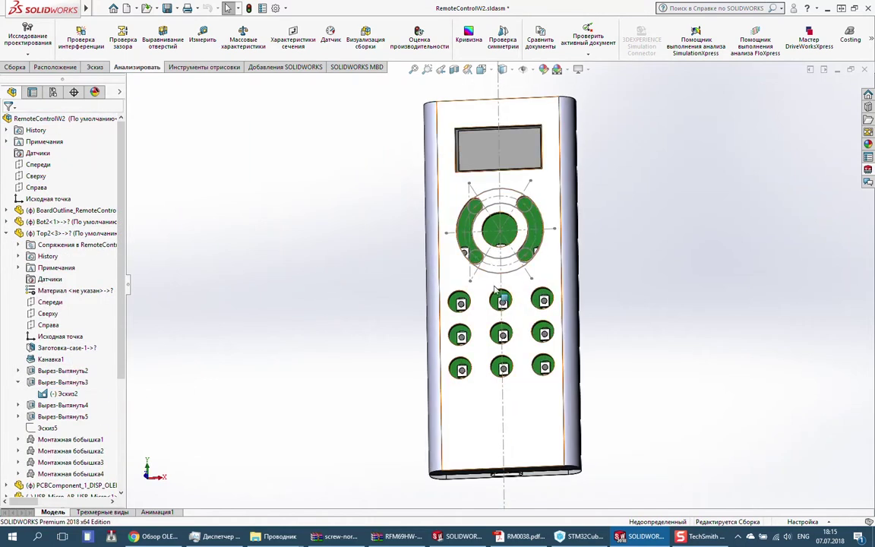
scroll(63, 387, "down", 5)
scroll(61, 387, "up", 5)
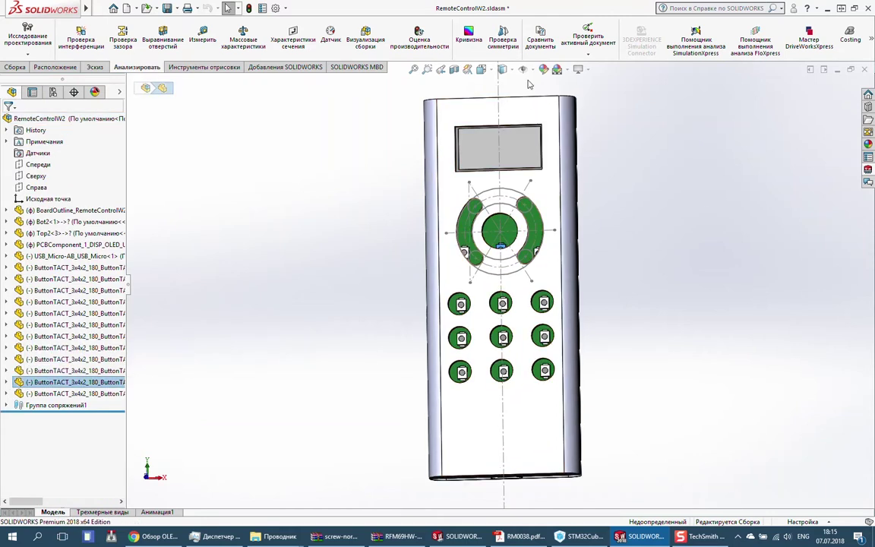
left_click(502, 69)
left_click(527, 84)
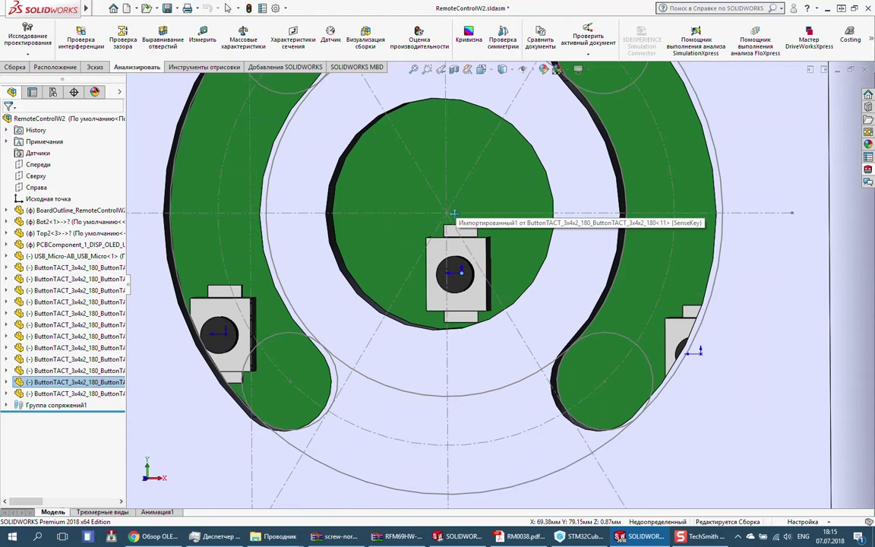
left_click(447, 213, "ctrl")
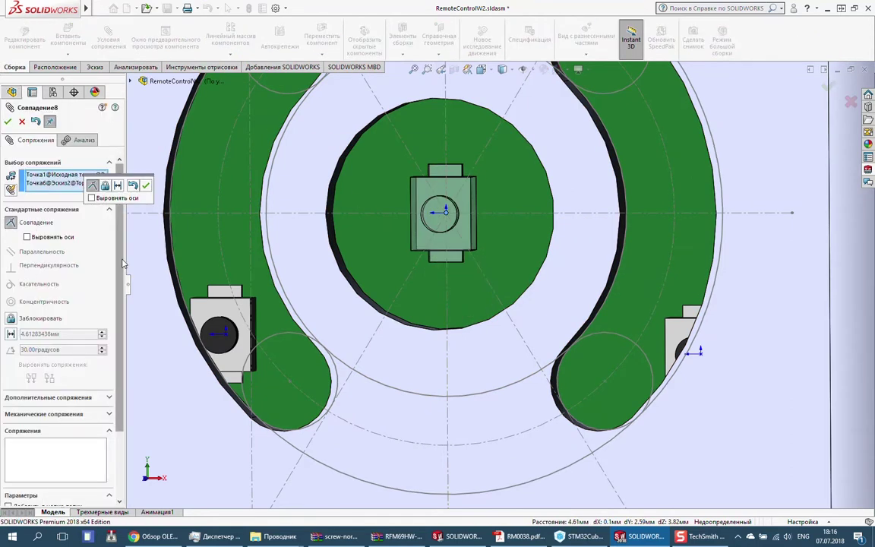
scroll(338, 307, "up", 5)
left_click(9, 121)
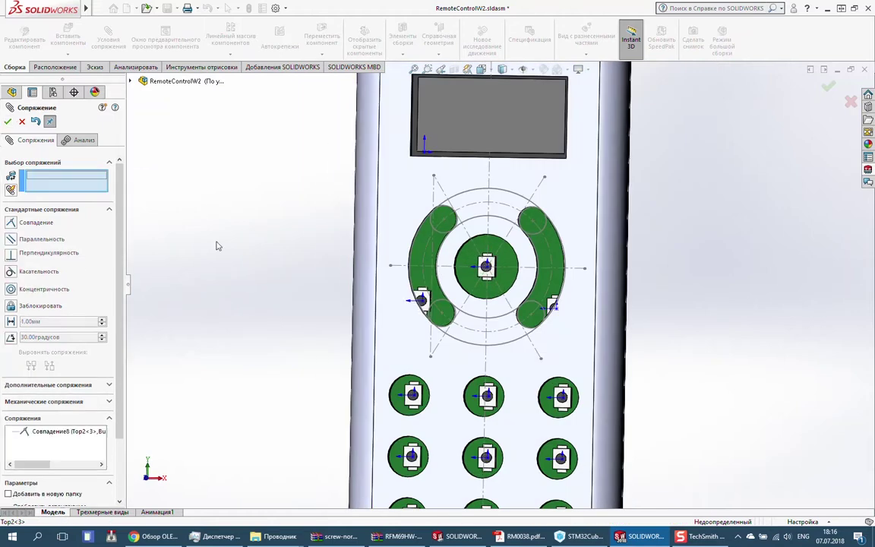
Add a coincident mate placing the right key's origin on the right arc cutout's centreline.
key("space")
left_click(455, 328)
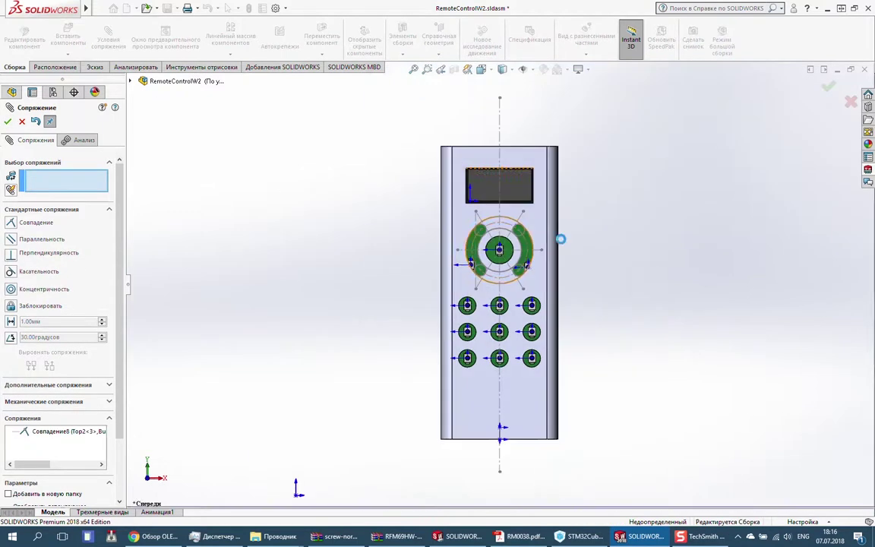
scroll(531, 250, "up", 3)
left_click(547, 308)
key("Escape")
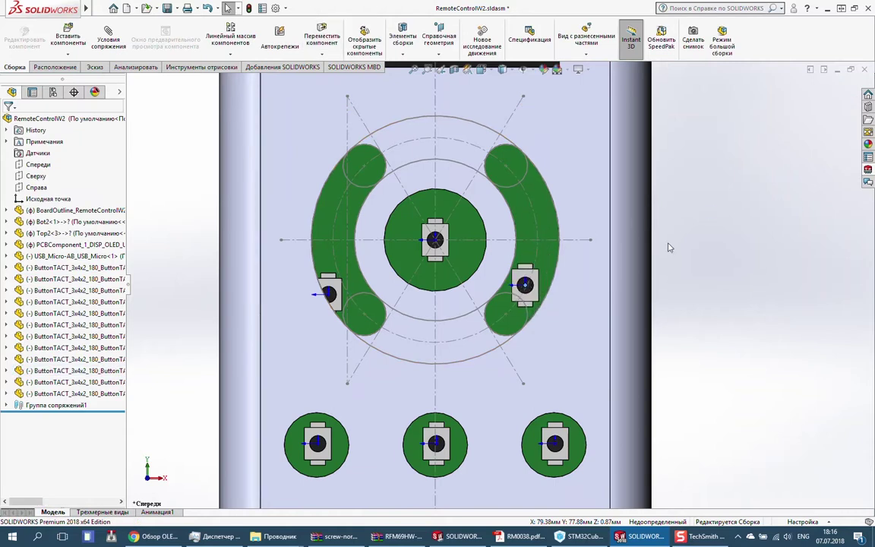
key("Return")
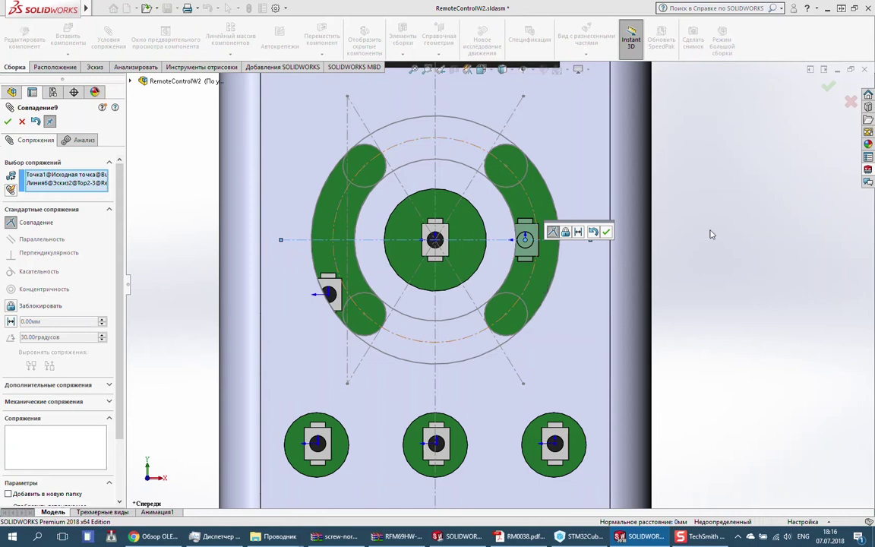
key("Return")
scroll(570, 227, "down", 5)
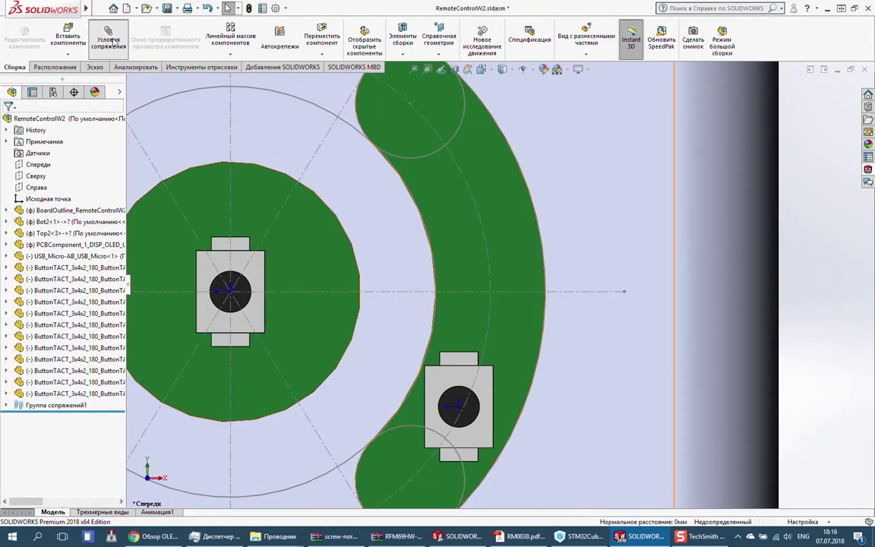
left_click(110, 44)
left_click(458, 402)
left_click(462, 408)
left_click(6, 122)
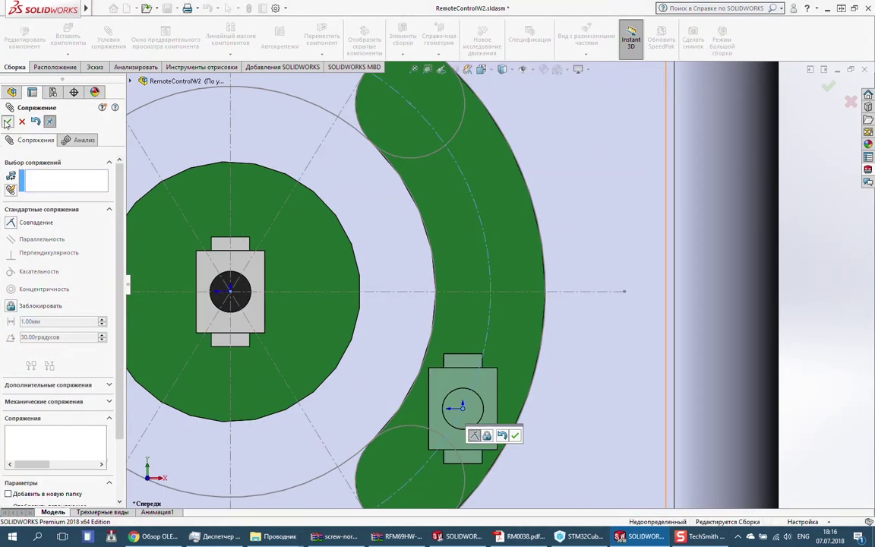
Add a coincident mate putting the right key's origin on the horizontal line through the cutouts.
left_click(462, 408)
left_click(559, 292)
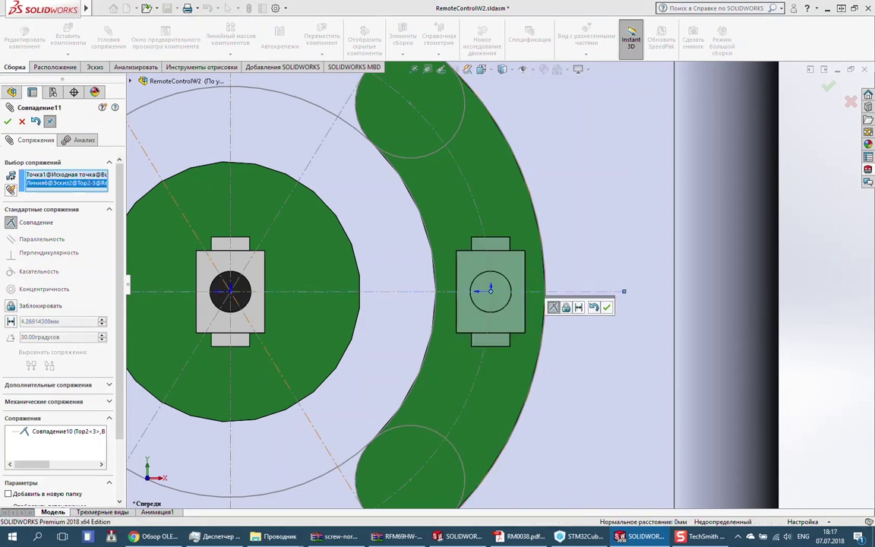
left_click(607, 307)
scroll(353, 353, "up", 5)
scroll(210, 355, "down", 2)
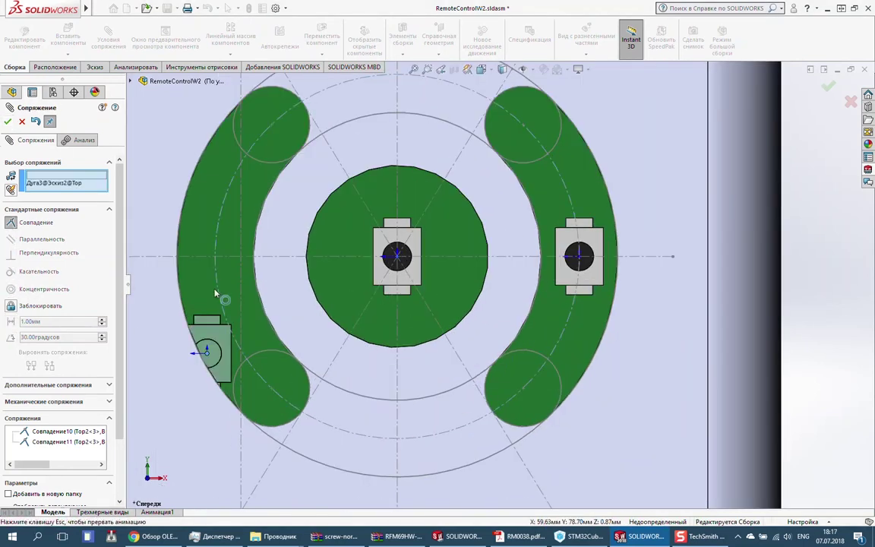